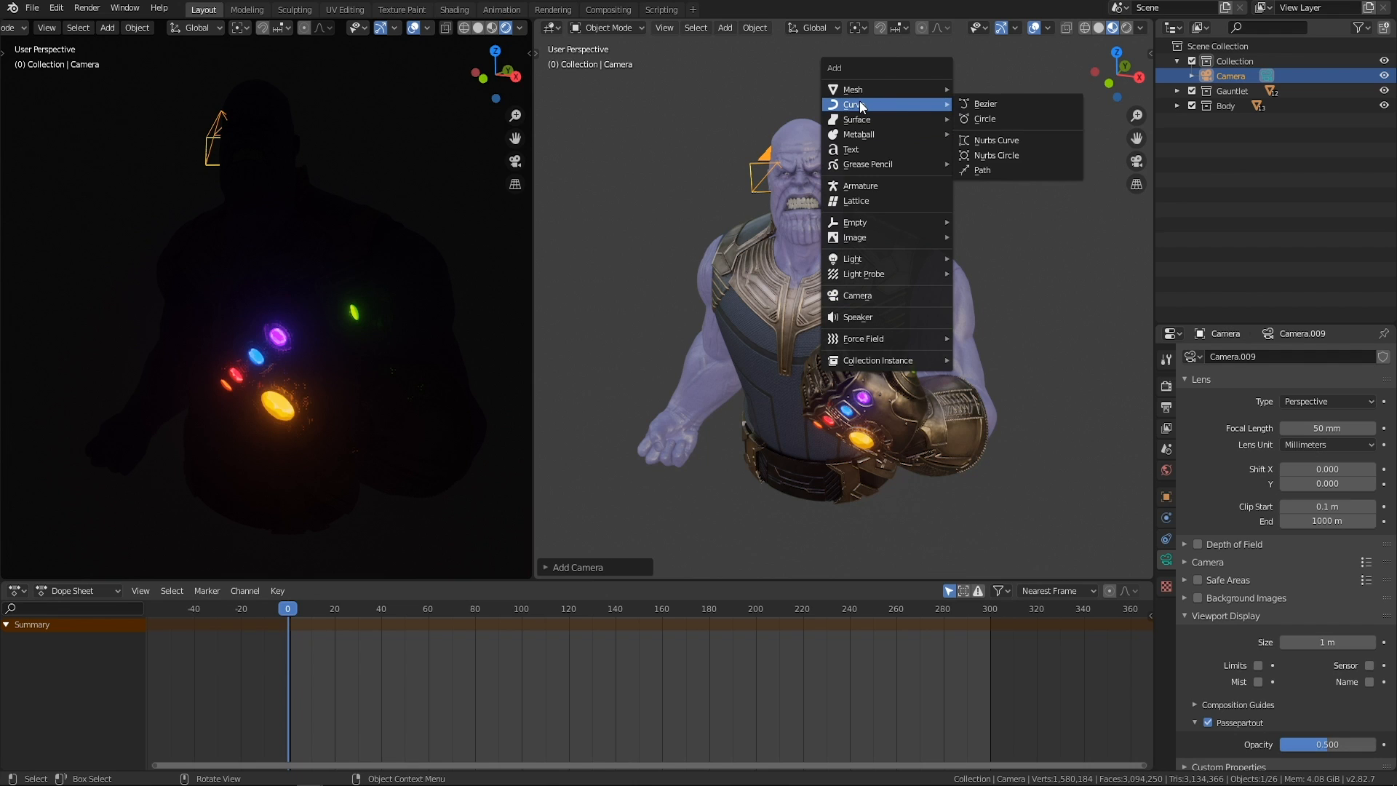
Add a Bezier circle about 14 m across around the character.
click(984, 117)
middle_drag(988, 118, 905, 276)
scroll(796, 277, up, 2)
Parent the camera to the Bezier circle using the Path Constraint option.
click(806, 226)
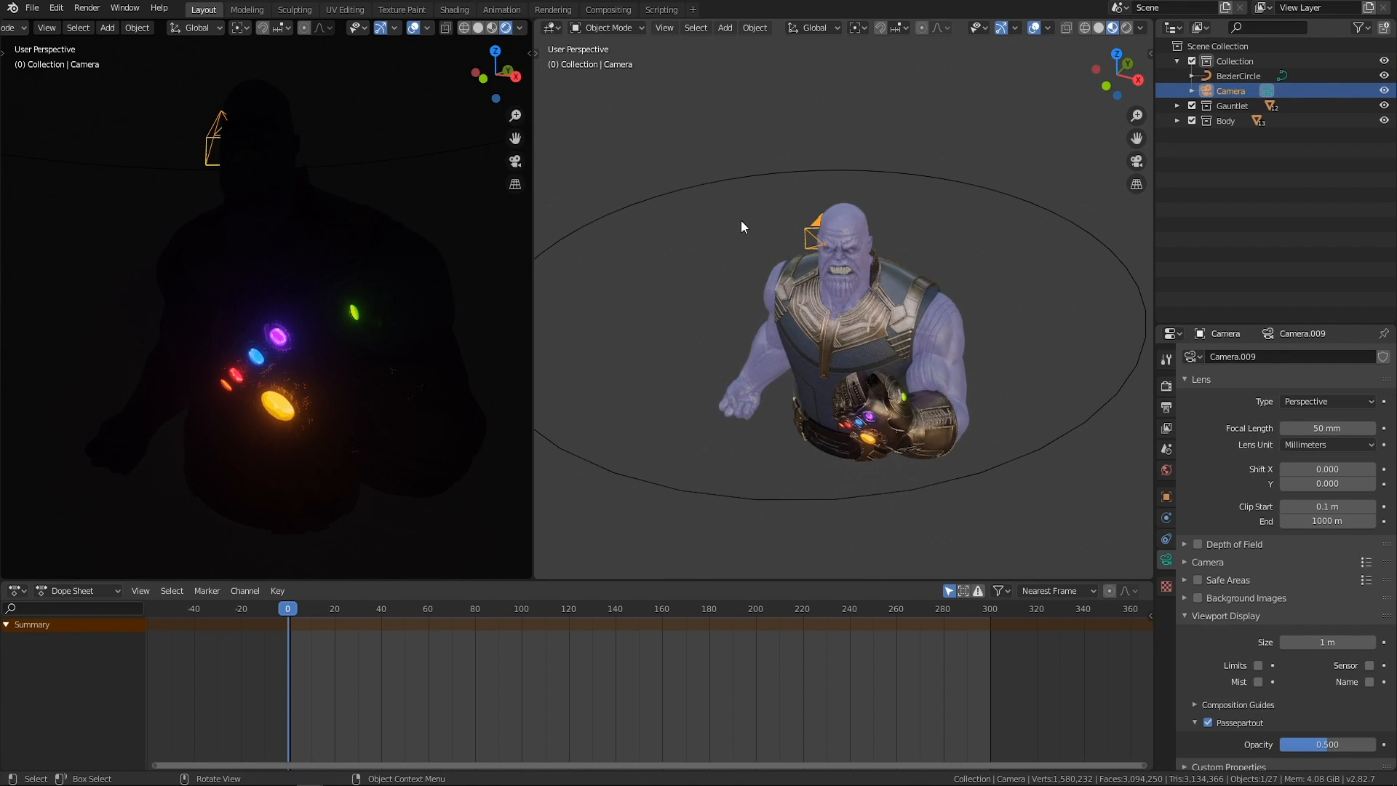
middle_drag(742, 224, 724, 225)
shift+click(689, 191)
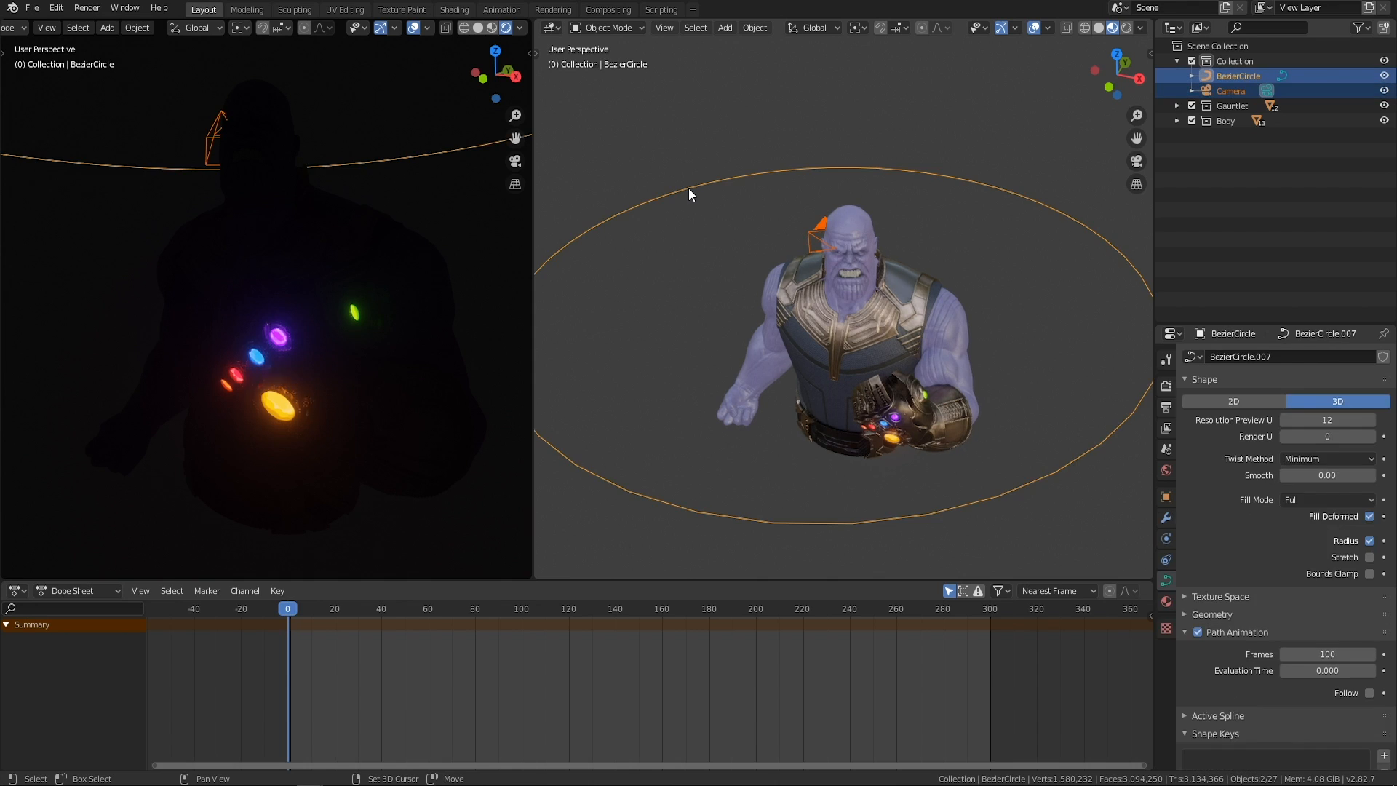
key(ctrl+p)
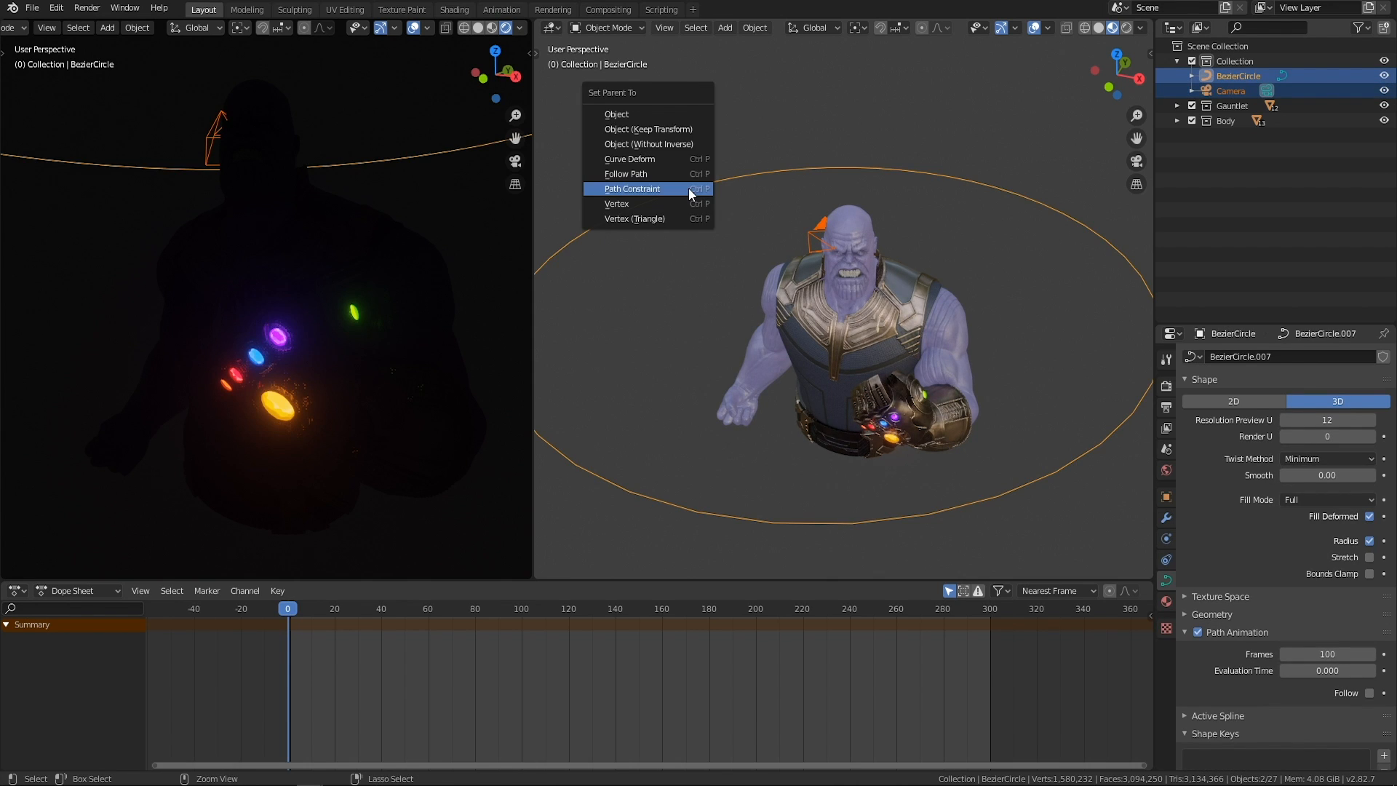
click(690, 191)
middle_drag(800, 298, 692, 240)
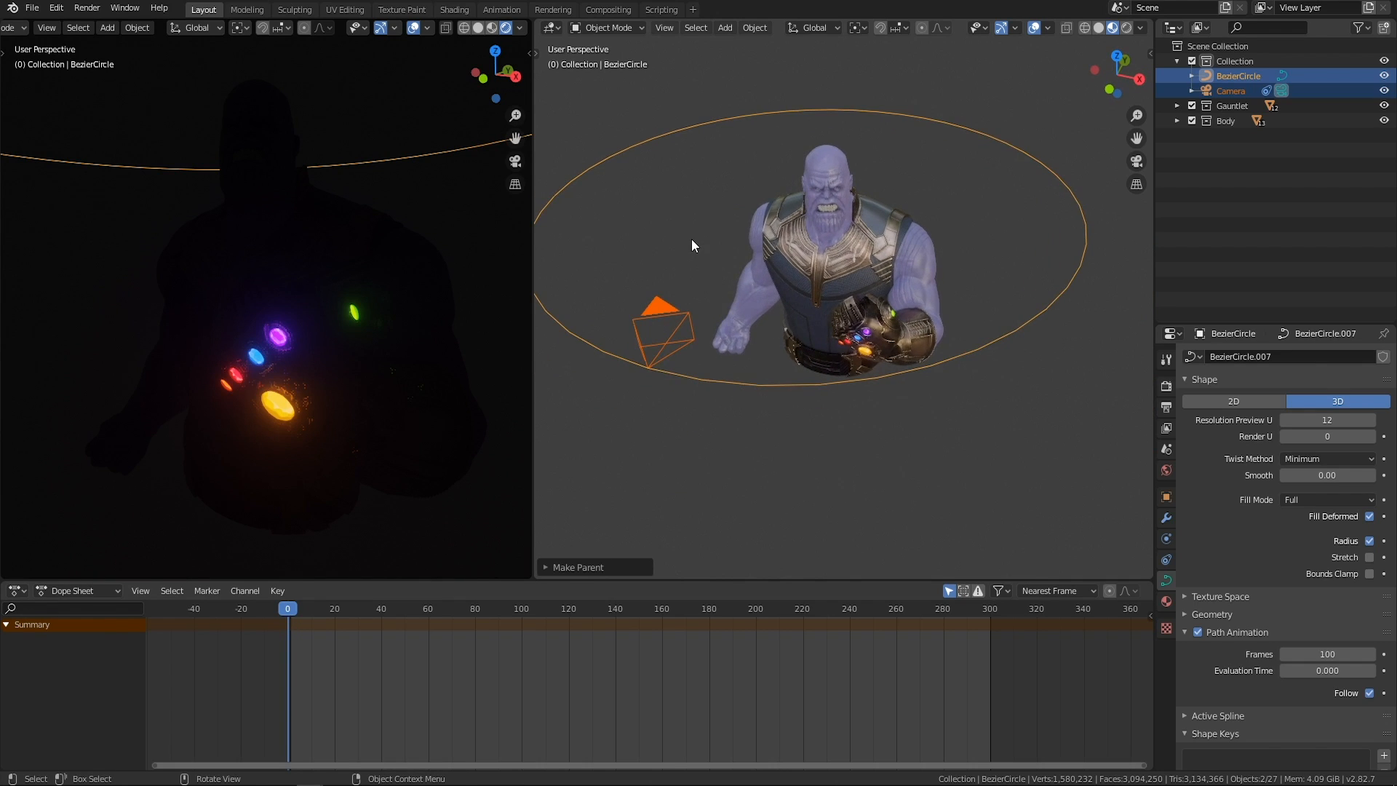
Select only the camera, open its AutoPath constraint settings and try out the Offset value without keeping a change.
click(691, 240)
click(673, 330)
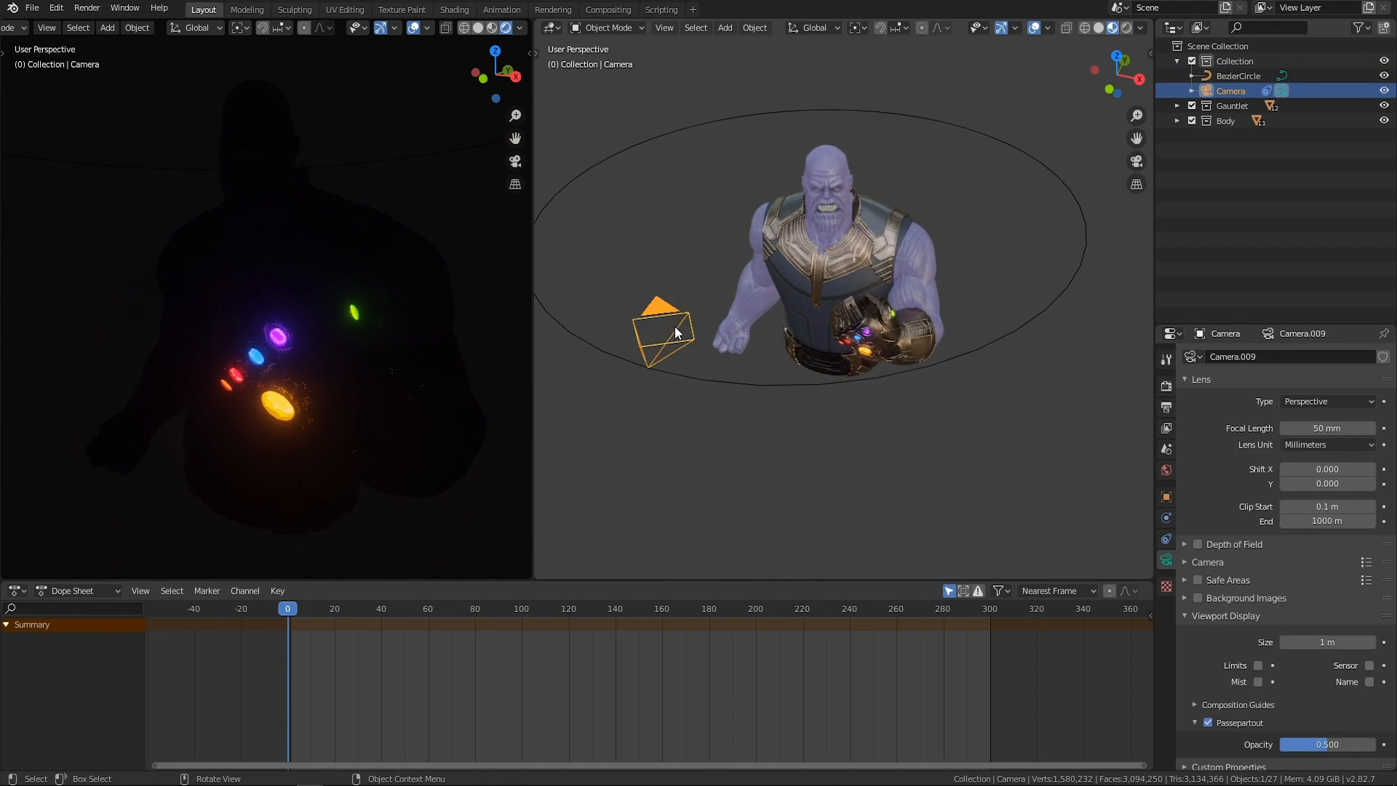
click(1166, 539)
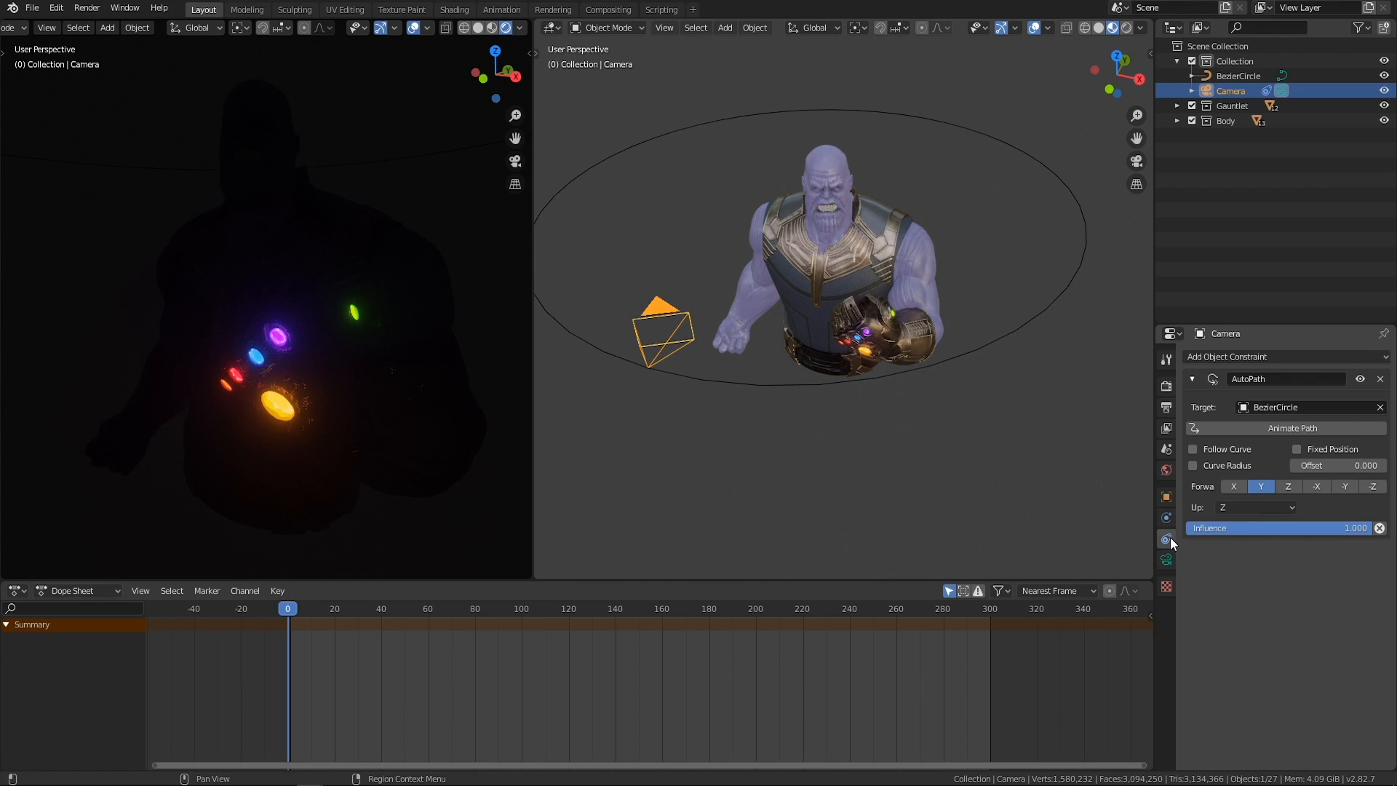
middle_drag(955, 477, 964, 483)
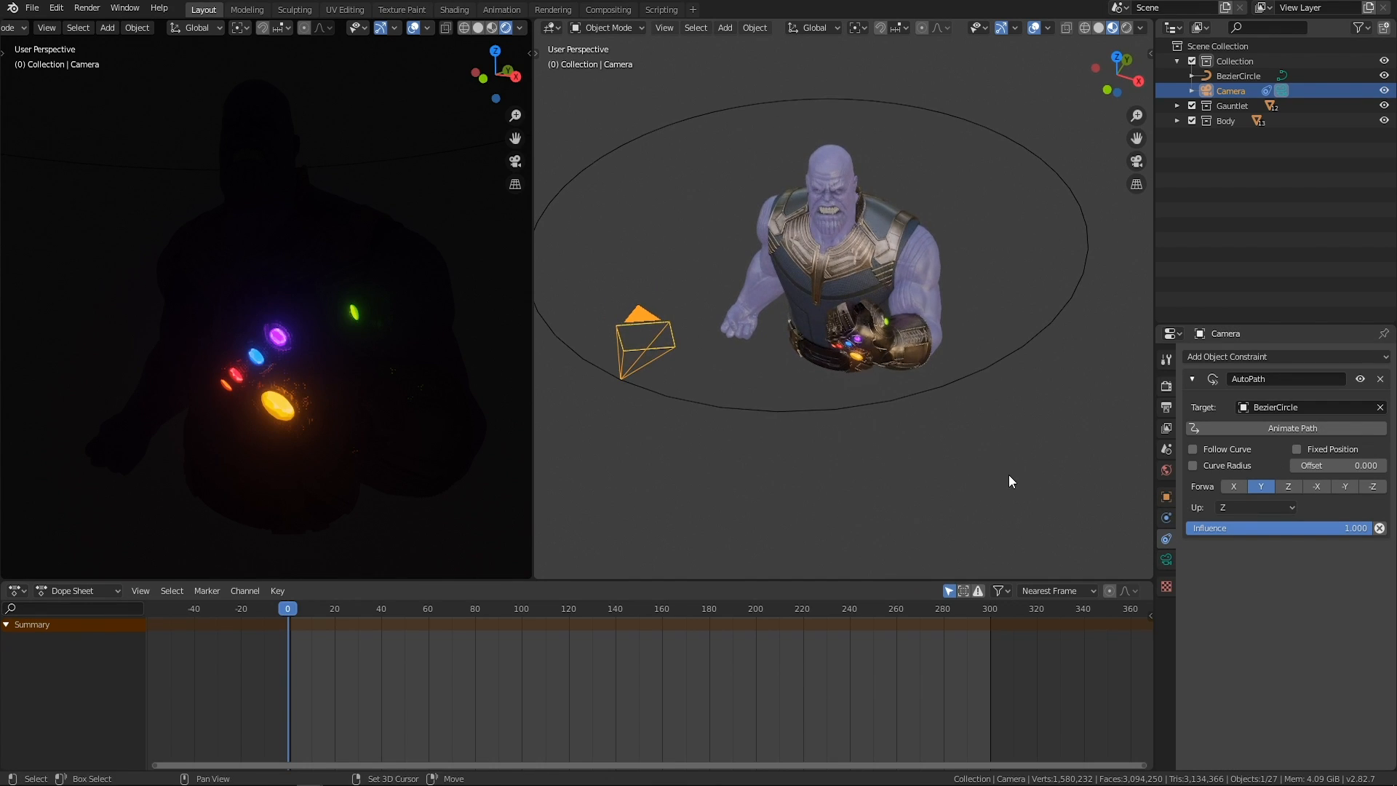
scroll(1010, 475, down, 1)
drag(1315, 466, 1273, 465)
key(Escape)
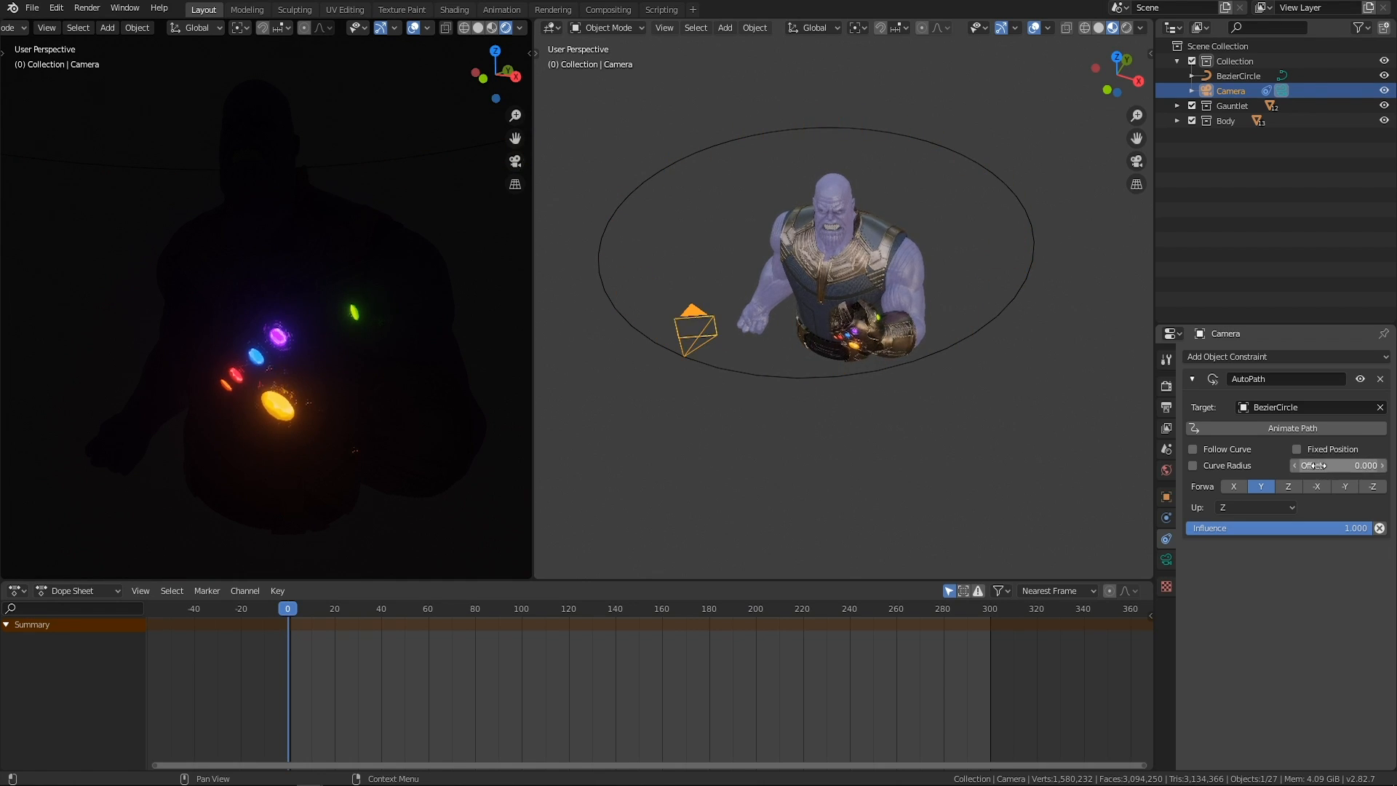
middle_drag(976, 406, 987, 412)
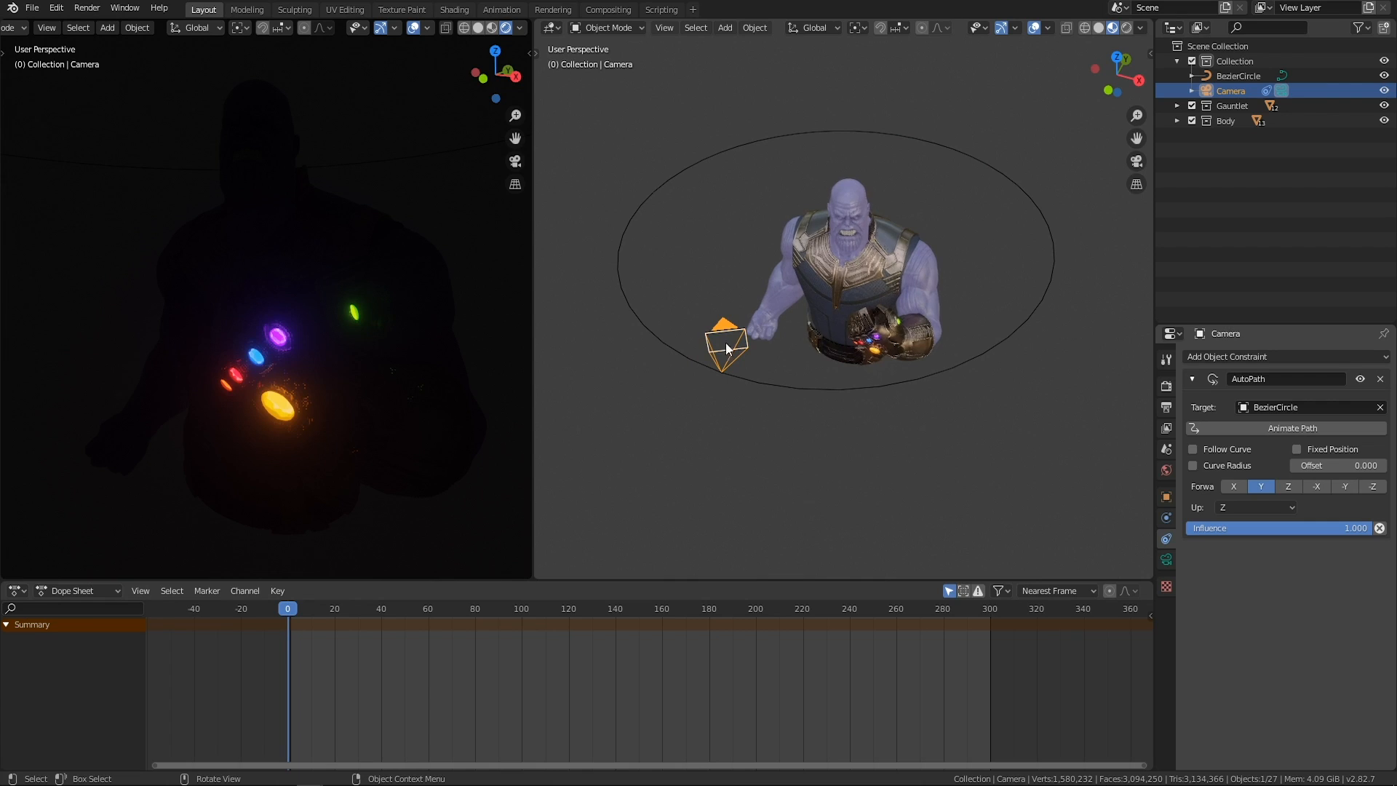
Clear the camera's rotation to 0° on all axes and set its AutoPath Offset to 2.4.
key(n)
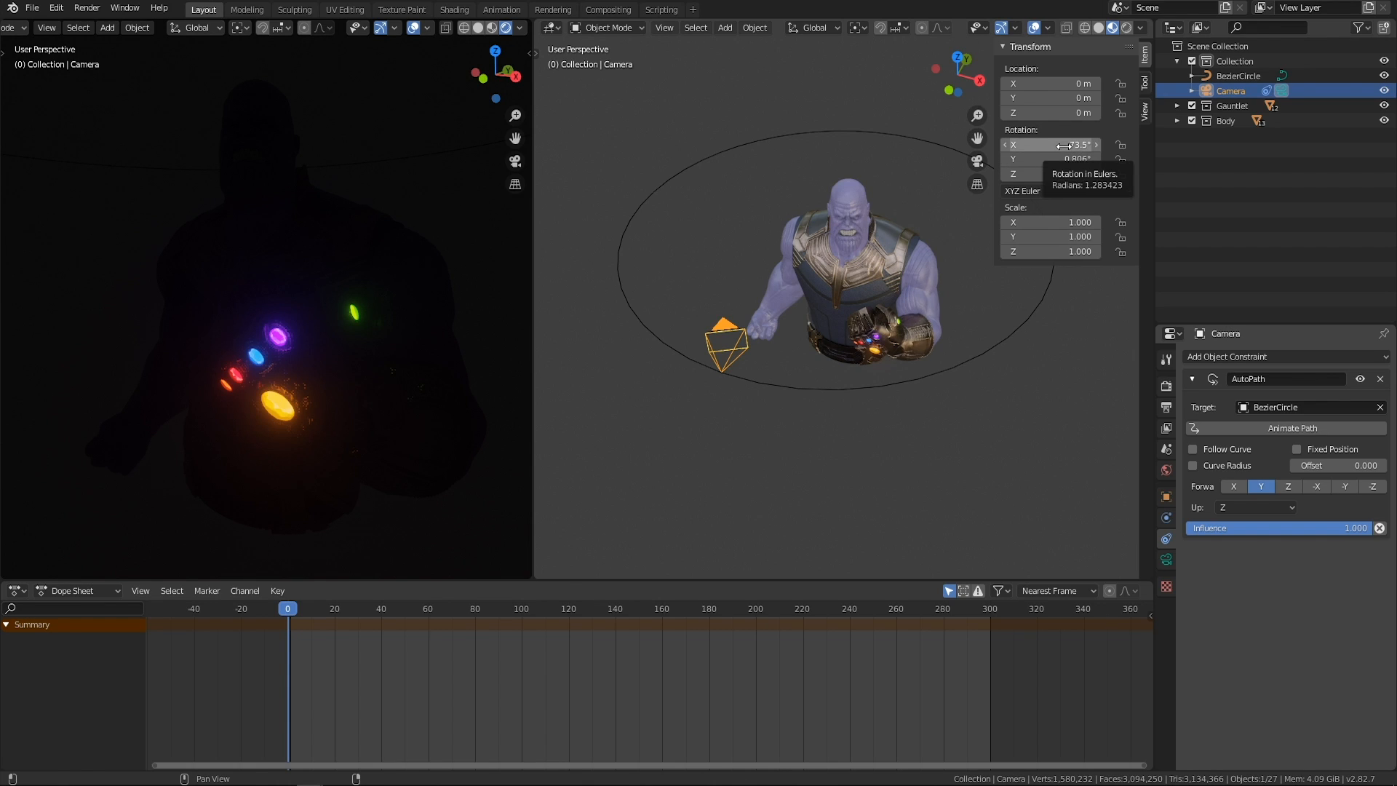
key(alt+r)
middle_drag(840, 426, 896, 417)
mouse_move(1338, 465)
mouse_down()
mouse_move(1360, 466)
mouse_move(1302, 466)
mouse_move(1353, 466)
mouse_up()
middle_drag(975, 398, 862, 324)
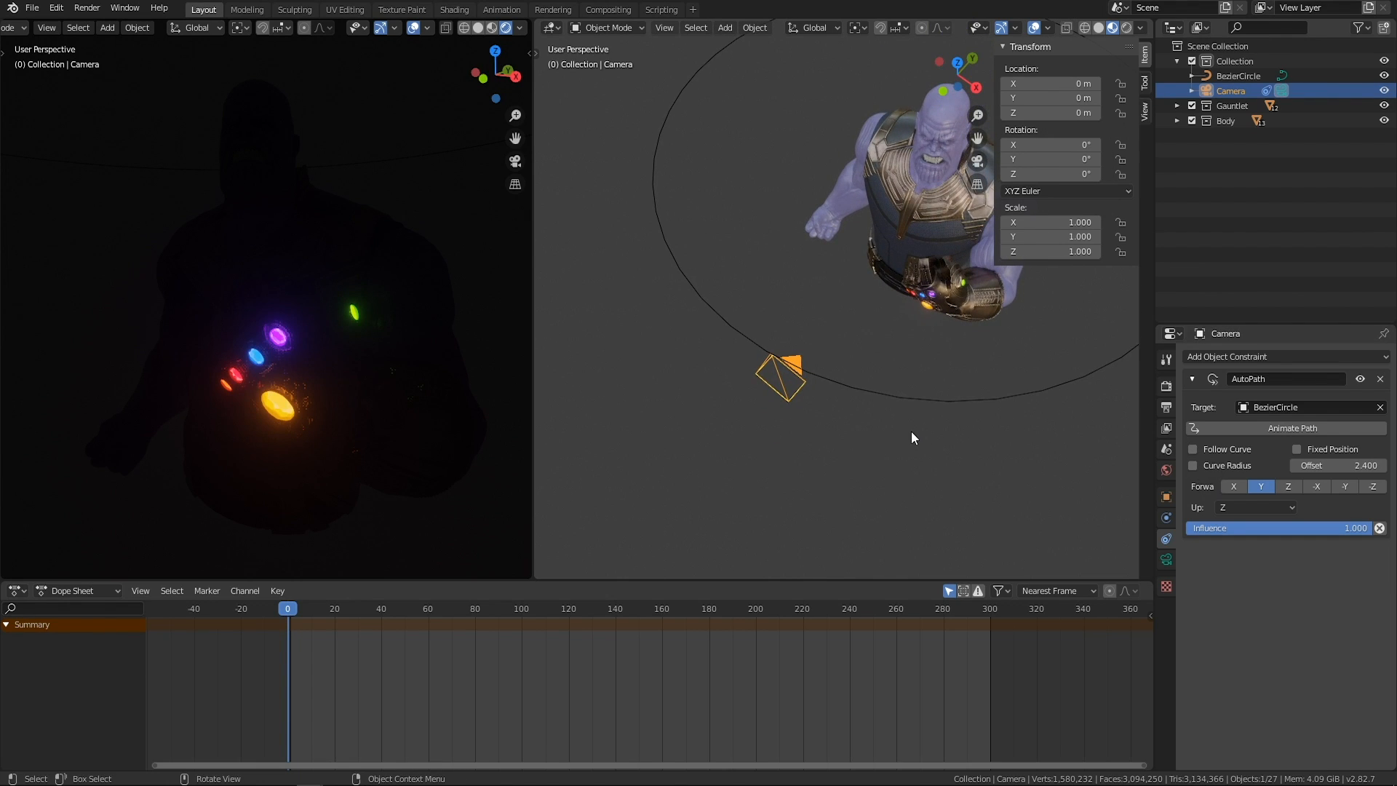
Enable Follow Curve for the camera's AutoPath constraint and set the Offset to 0.4, comparing the motion with Follow Curve disabled.
key(n)
click(1194, 449)
middle_drag(818, 386, 856, 396)
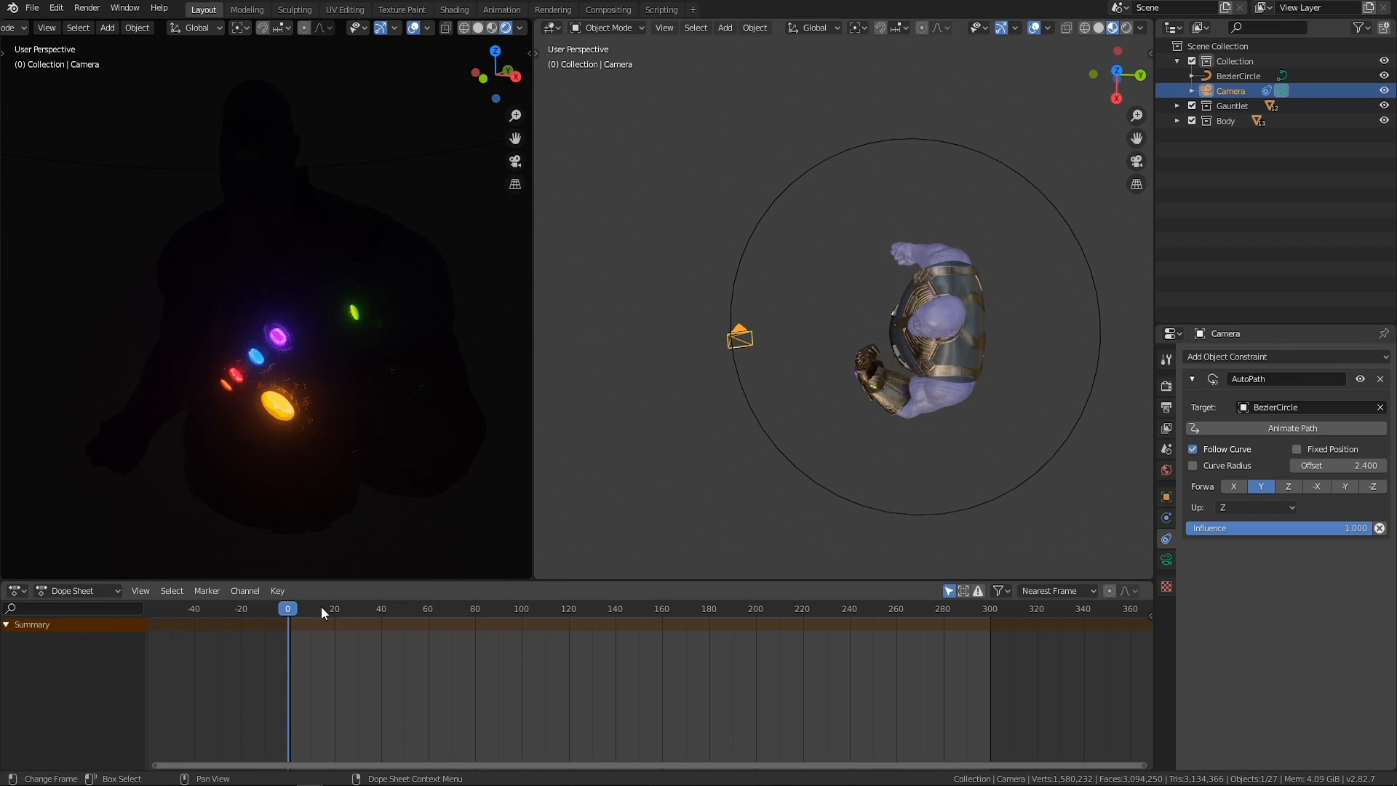
mouse_move(1338, 465)
mouse_down()
mouse_move(1382, 464)
mouse_move(1280, 468)
mouse_move(1353, 467)
mouse_move(1320, 467)
mouse_up()
click(1209, 451)
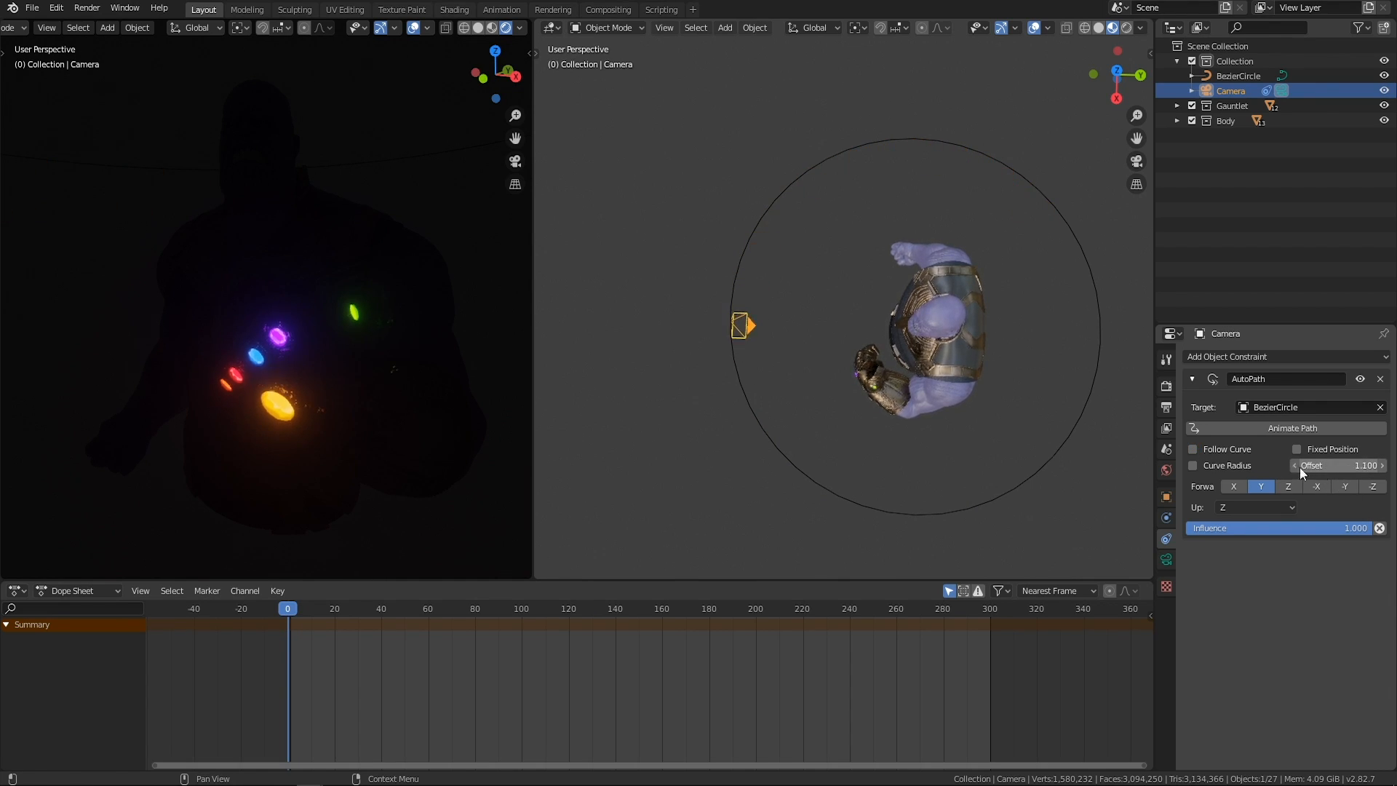
click(1193, 449)
Set the camera's rotation to 90° on X and -90° on Z so it faces the character.
middle_drag(888, 427, 801, 316)
scroll(801, 316, up, 1)
key(n)
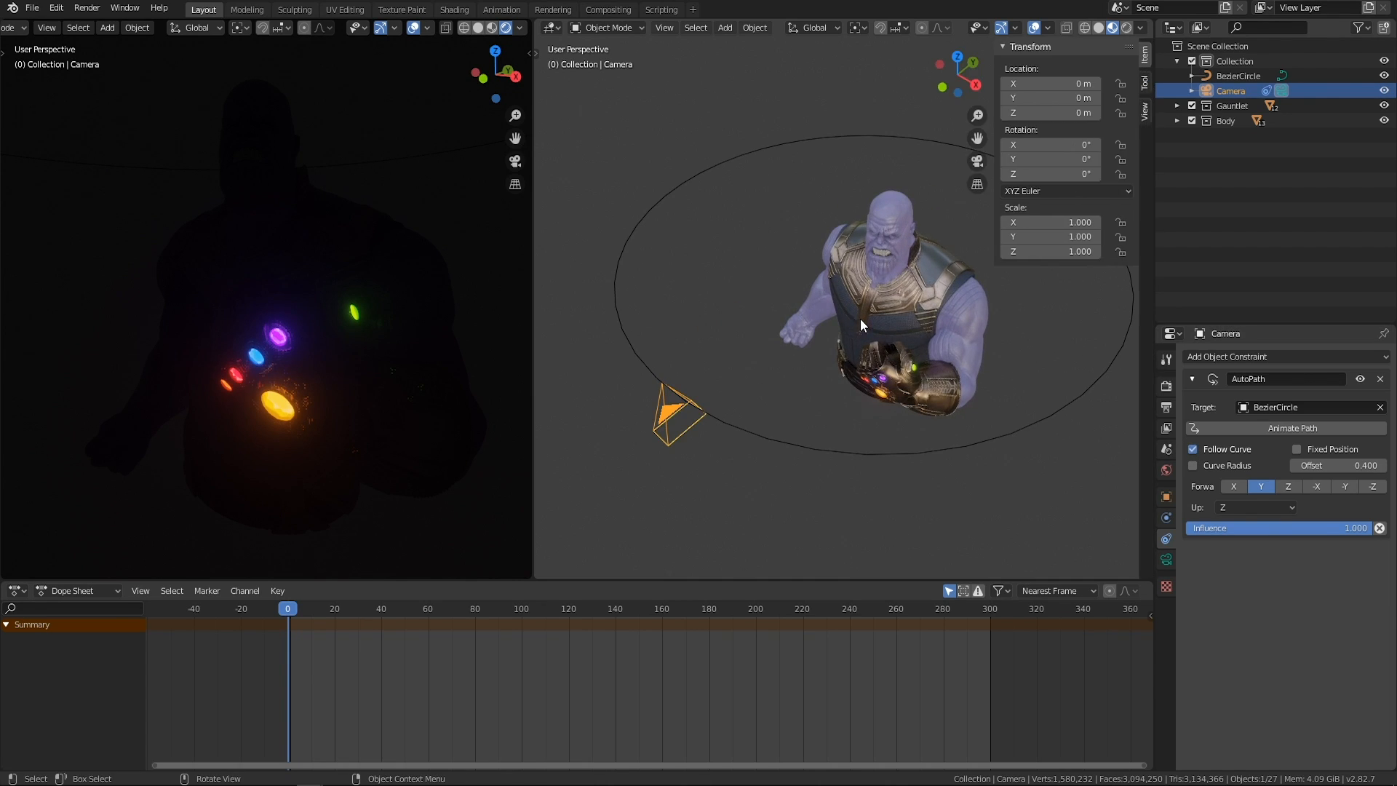
click(1043, 145)
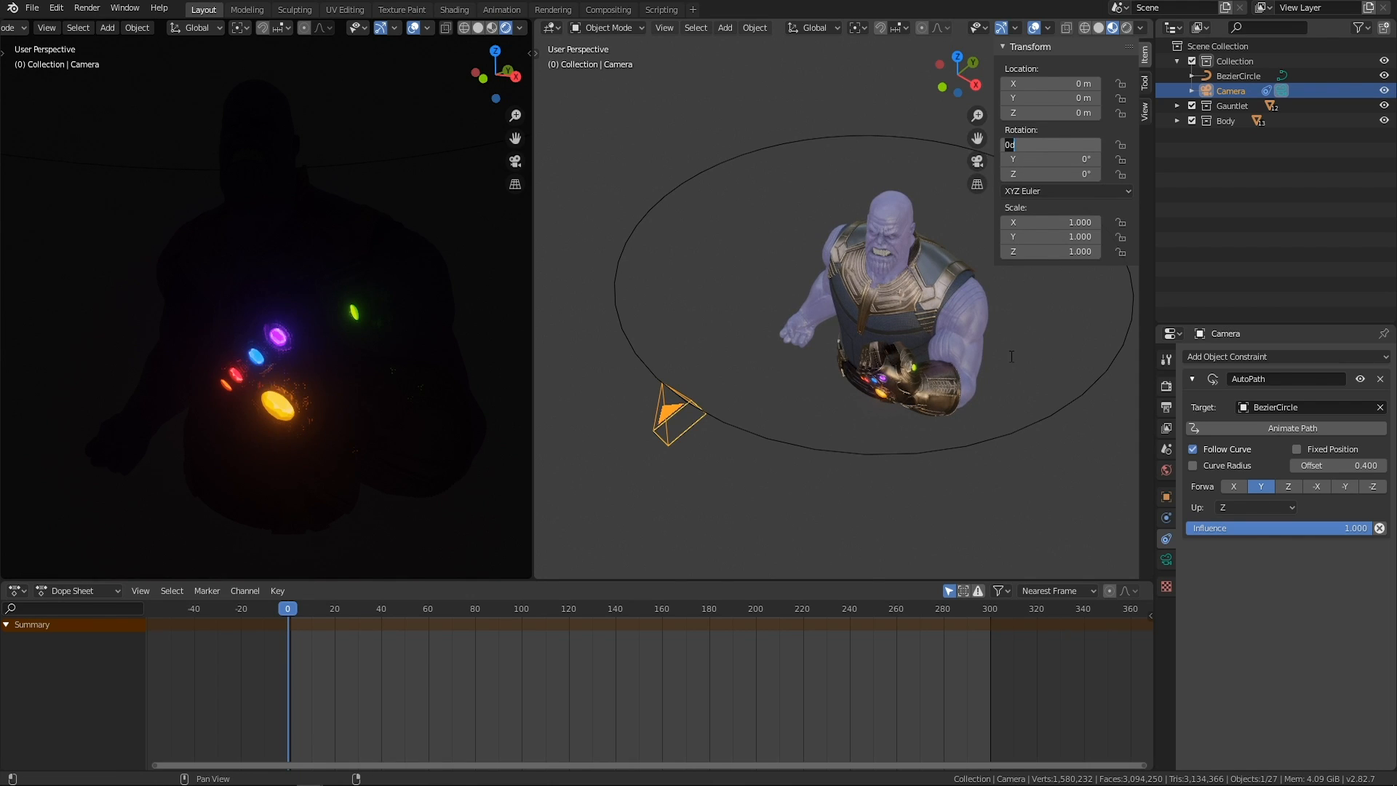
text(90)
key(Return)
middle_drag(919, 373, 894, 280)
click(1045, 174)
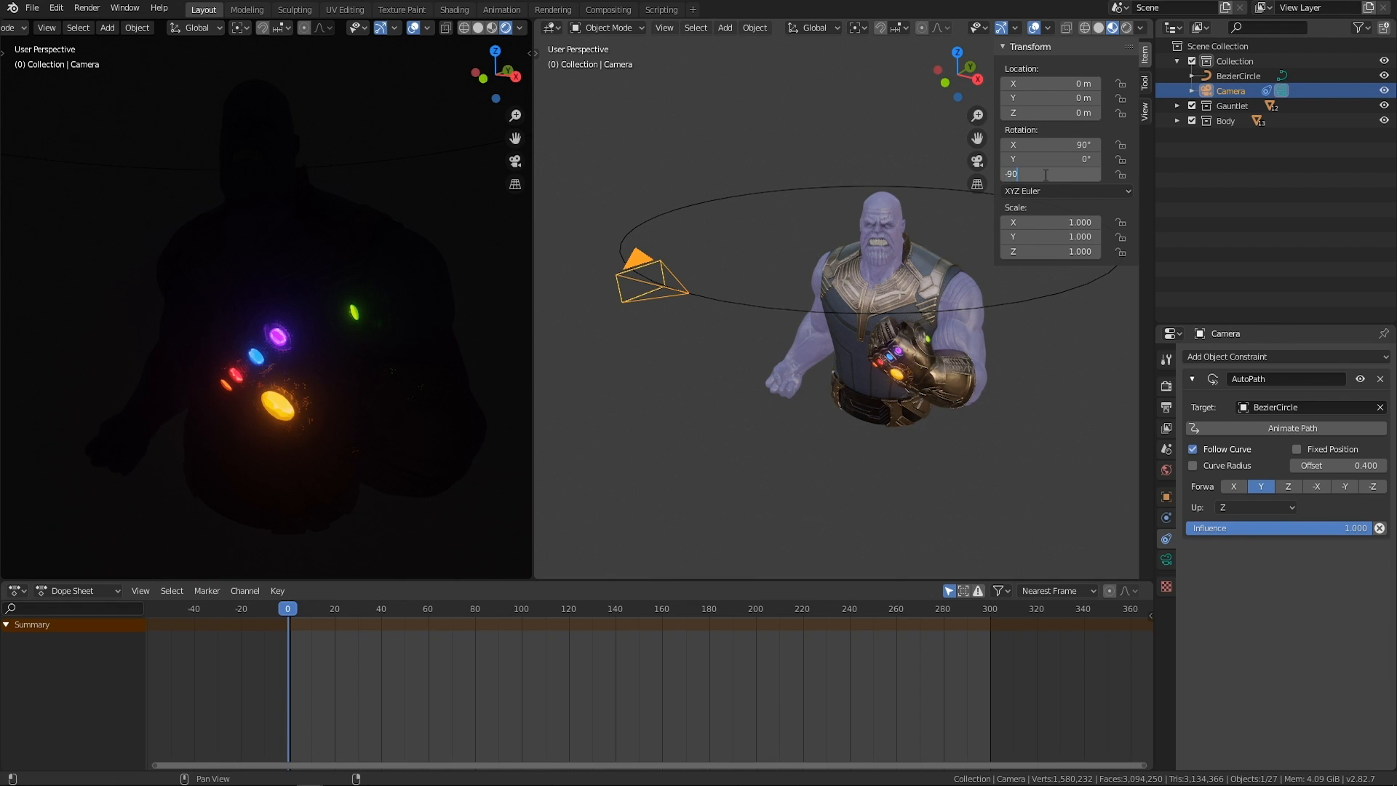
text(-90)
key(Return)
middle_drag(975, 262, 886, 404)
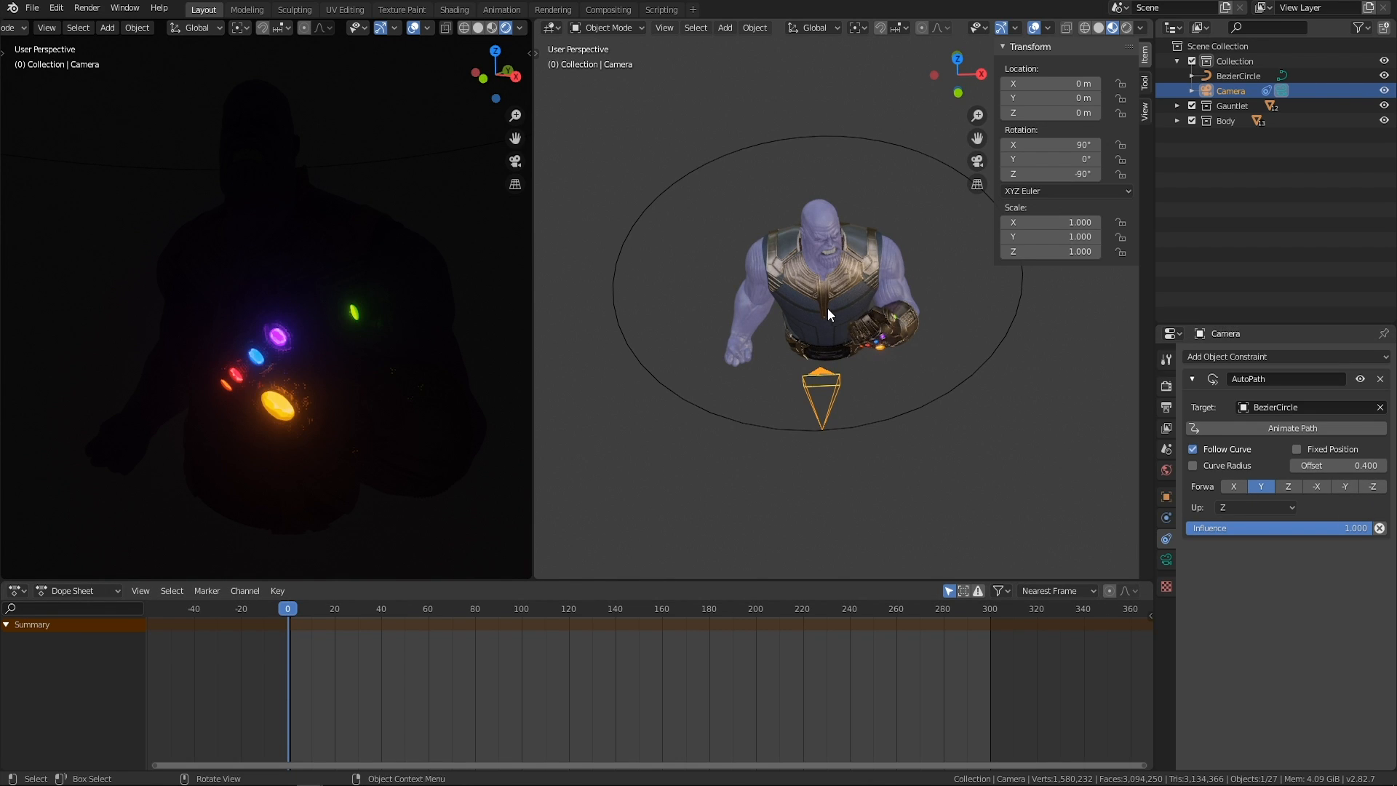
Slide the camera around the circle by setting the AutoPath Offset to -178.2.
middle_drag(827, 308, 674, 146)
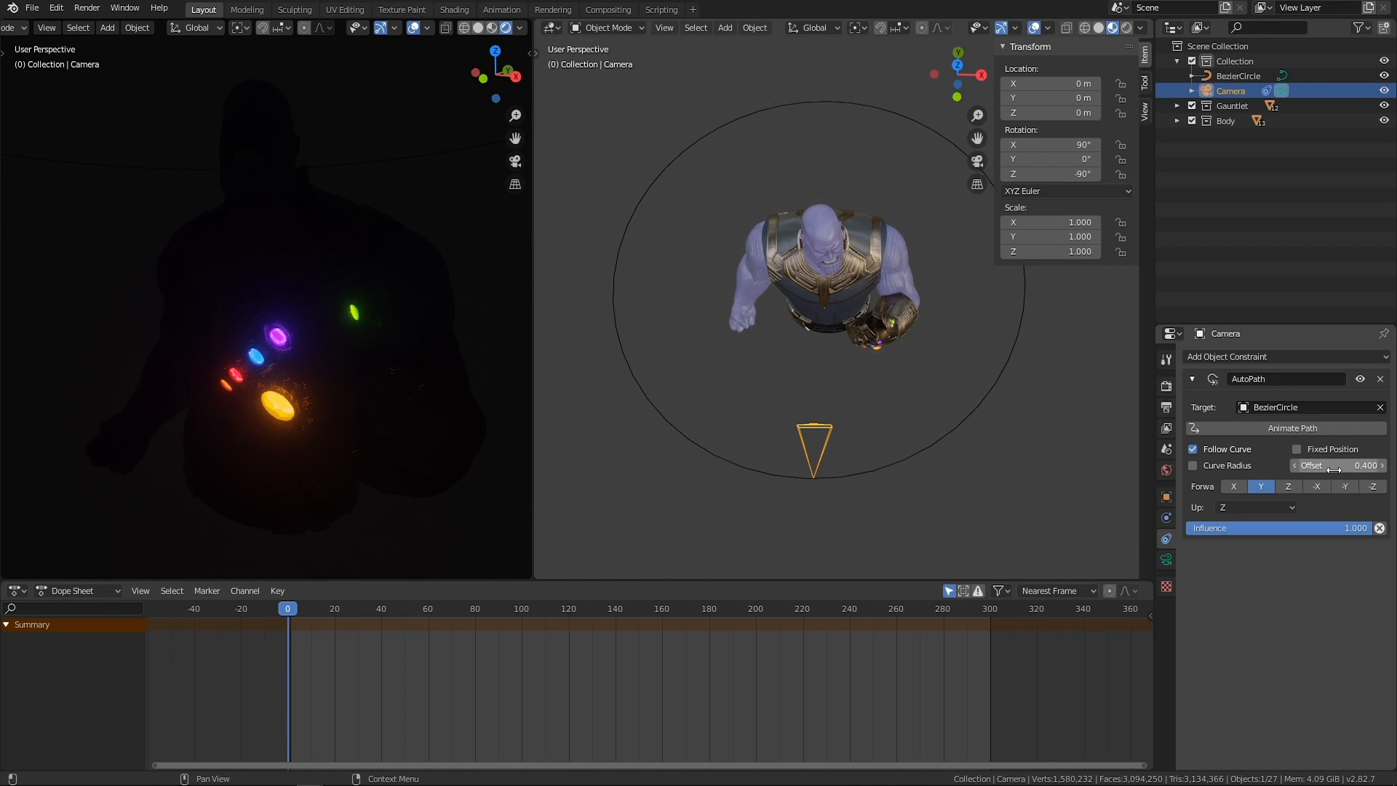
drag(1324, 464, 1270, 465)
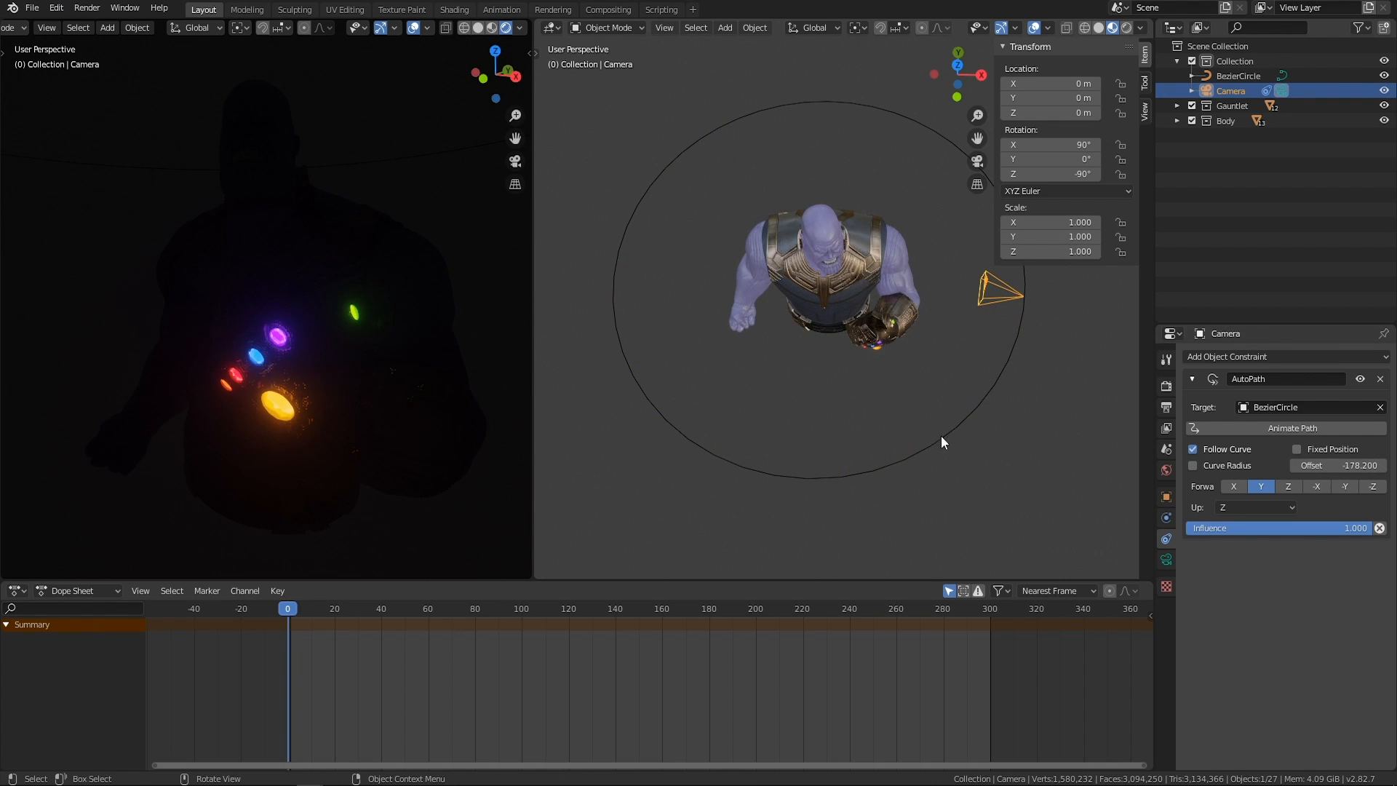
middle_drag(937, 433, 905, 426)
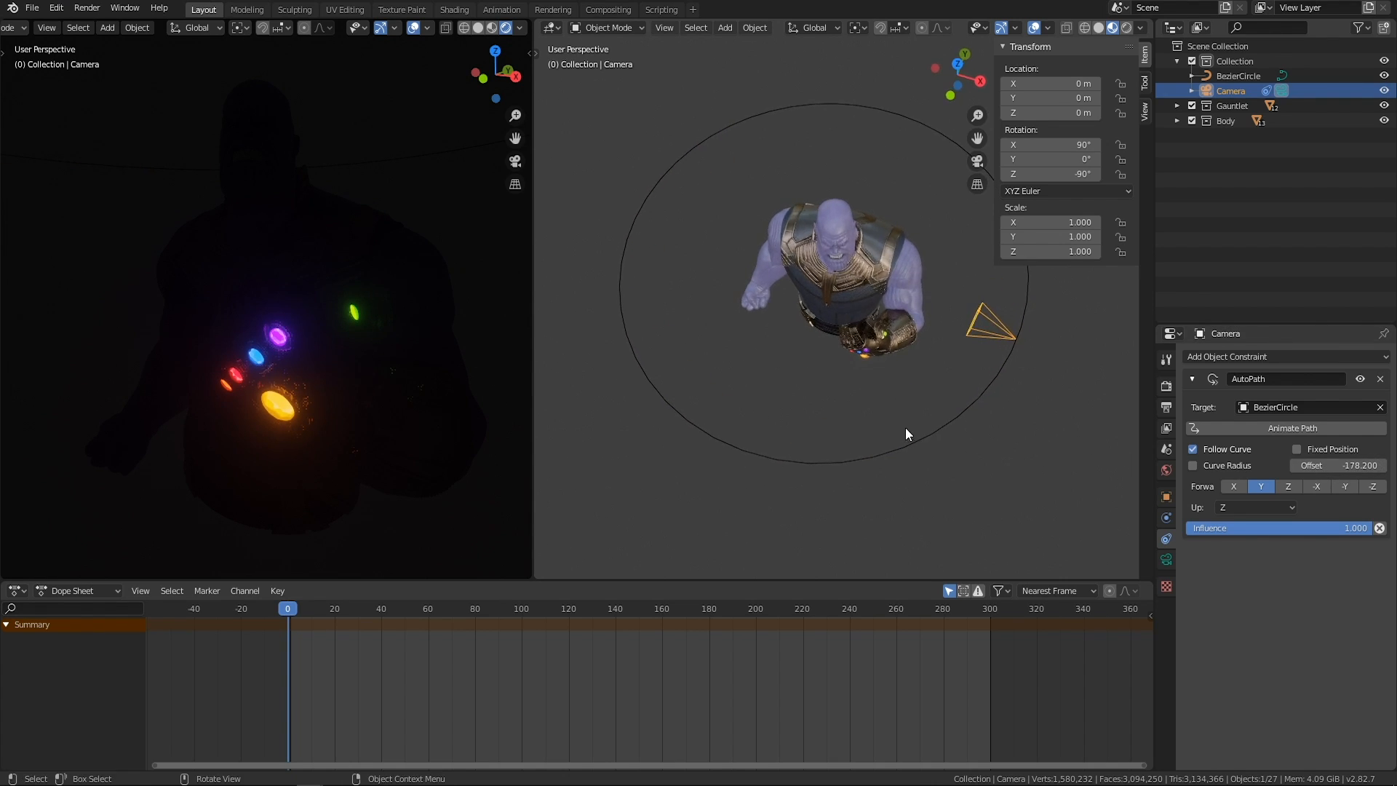
middle_drag(990, 450, 918, 400)
Deselect everything and switch the dark rendered viewport to the camera's view.
click(946, 422)
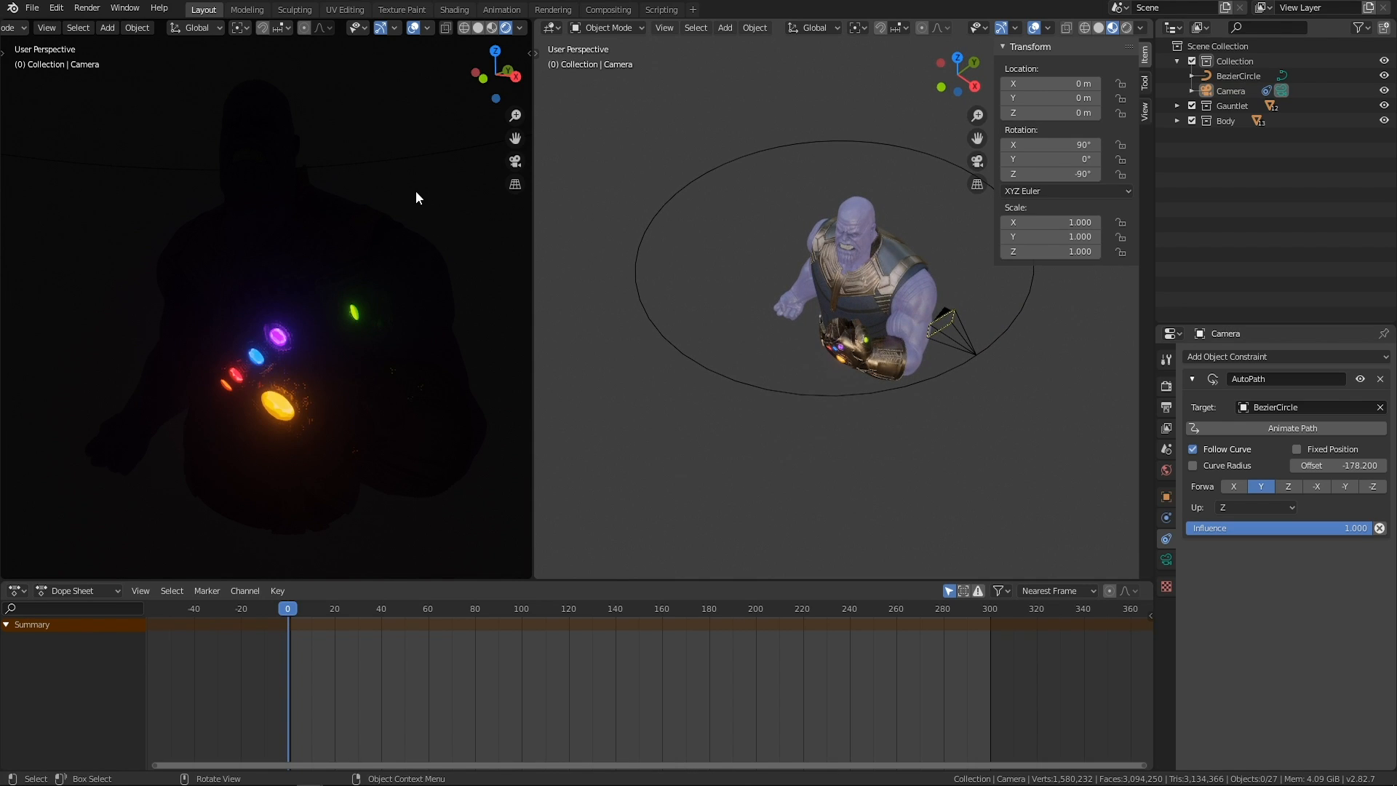
key(KP_0)
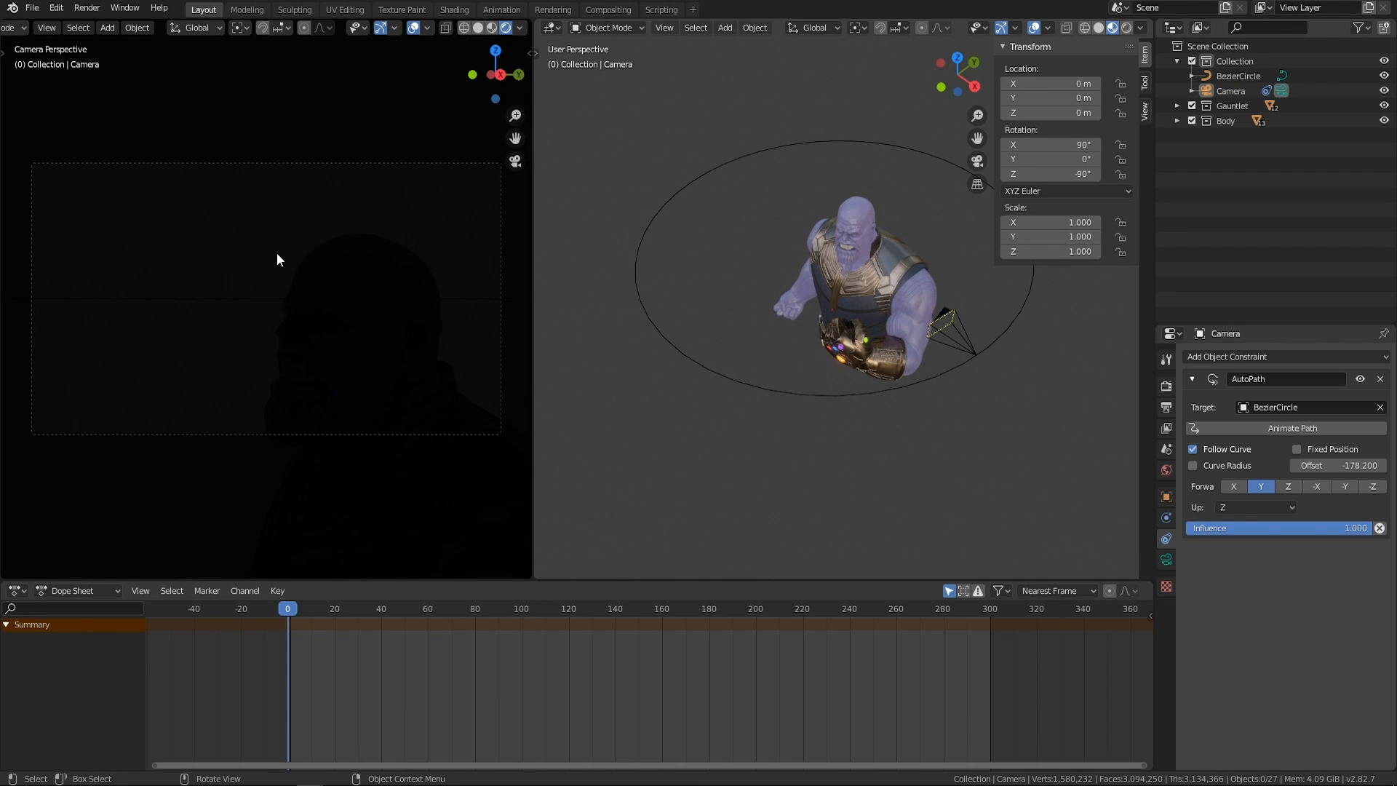
scroll(710, 436, up, 2)
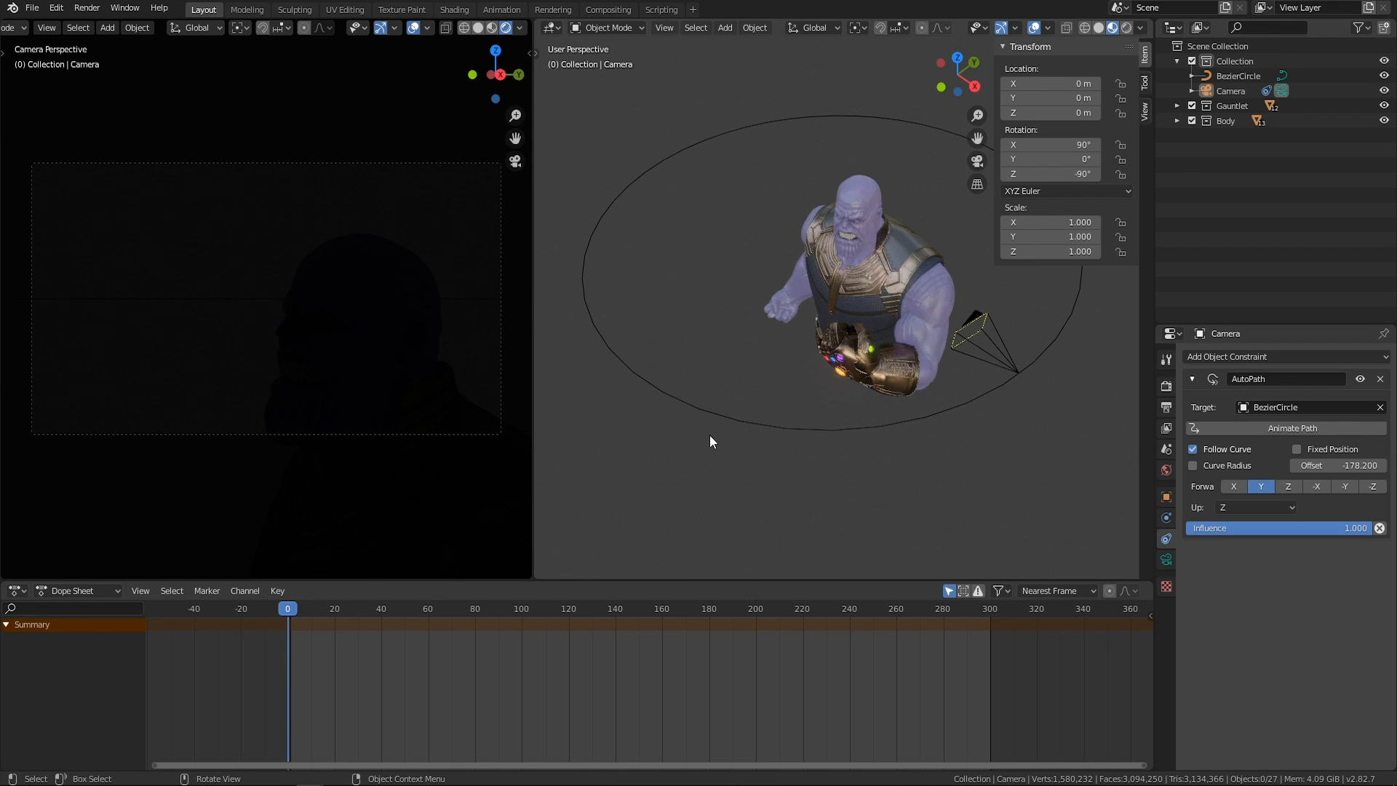
Select the camera's circular path and examine the smoothness of its outline up close.
middle_drag(666, 376, 692, 390)
drag(728, 404, 686, 461)
middle_drag(640, 334, 646, 300)
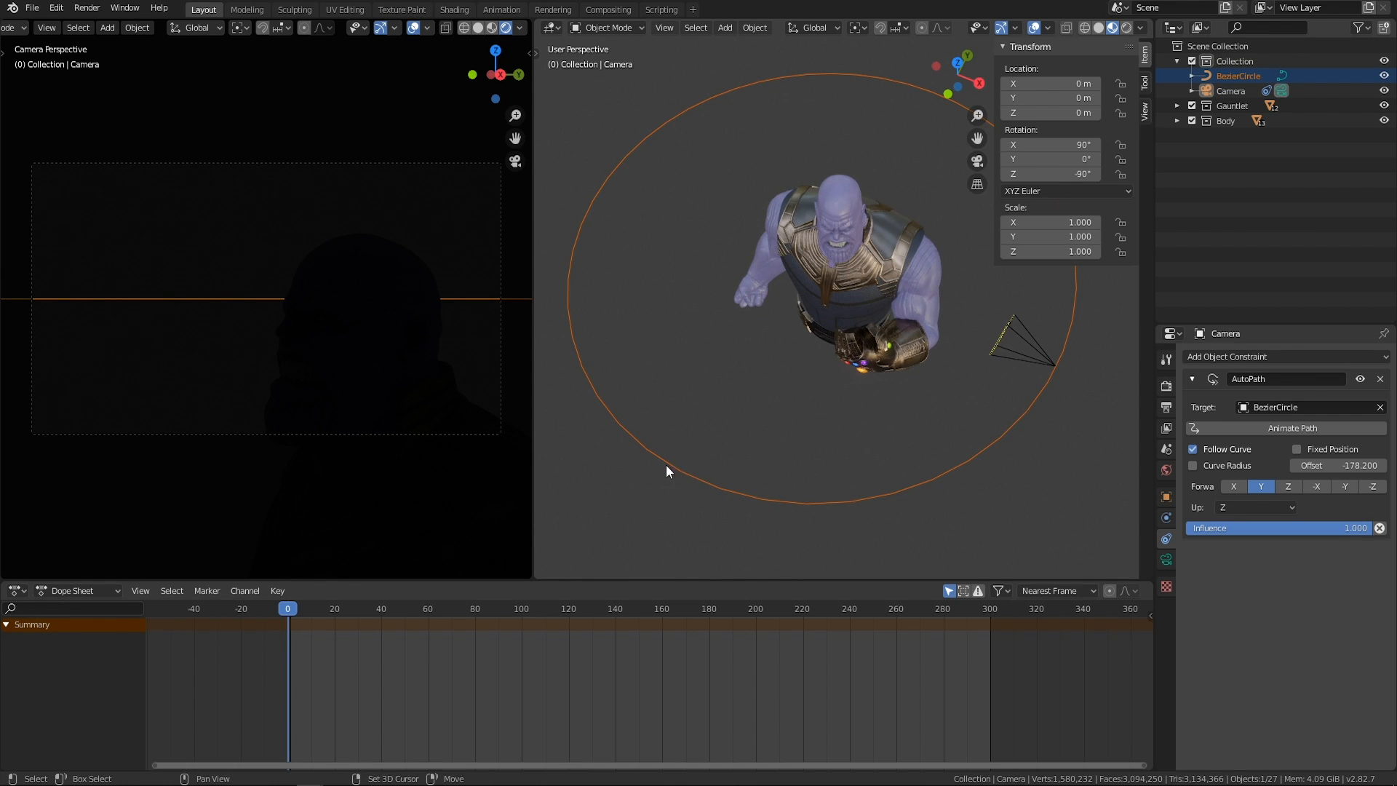
scroll(698, 447, up, 4)
scroll(966, 342, down, 2)
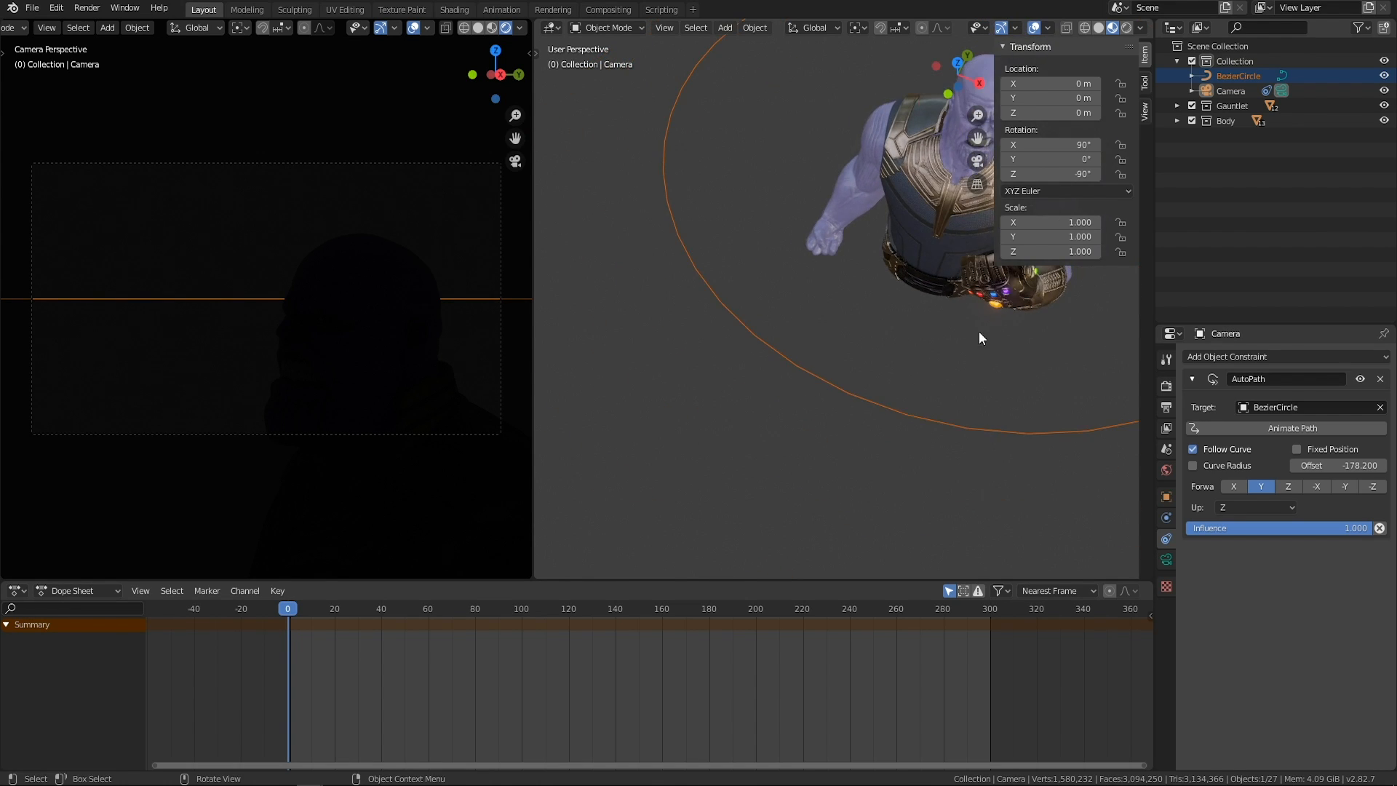
shift+middle_drag(841, 378, 693, 447)
scroll(727, 422, down, 1)
shift+middle_drag(790, 372, 831, 409)
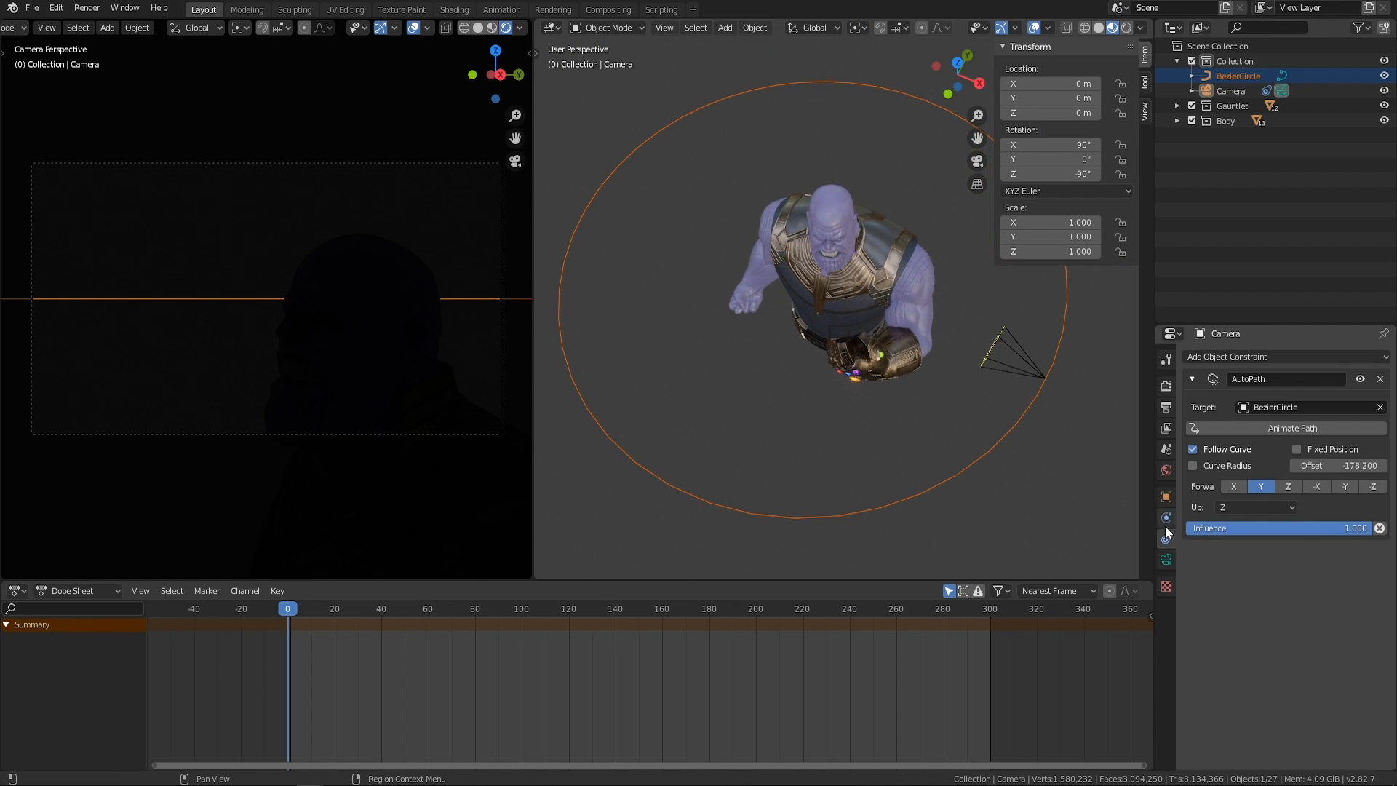
Make the Bezier circle the active object and lower its Resolution Preview U to 1.
click(1165, 522)
click(889, 463)
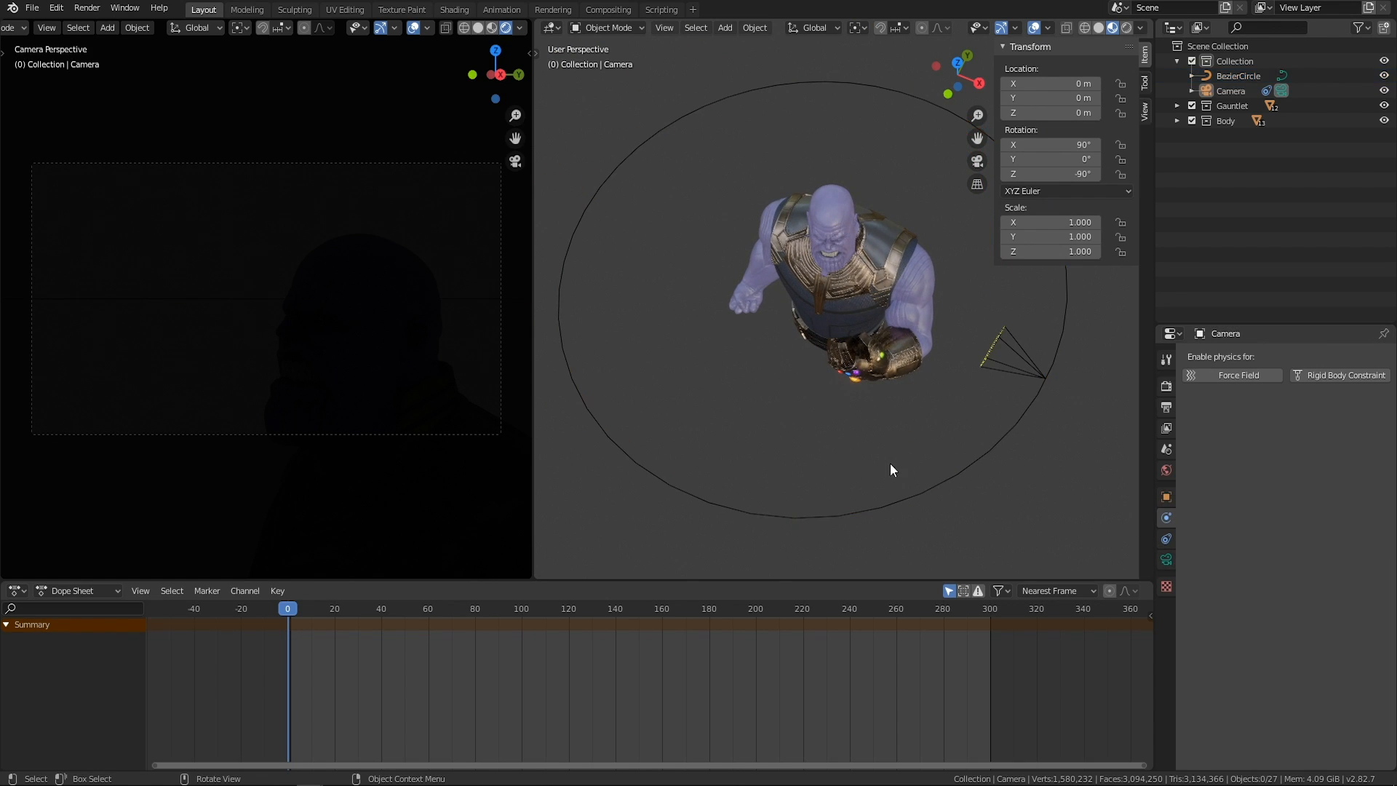
click(897, 501)
click(1165, 579)
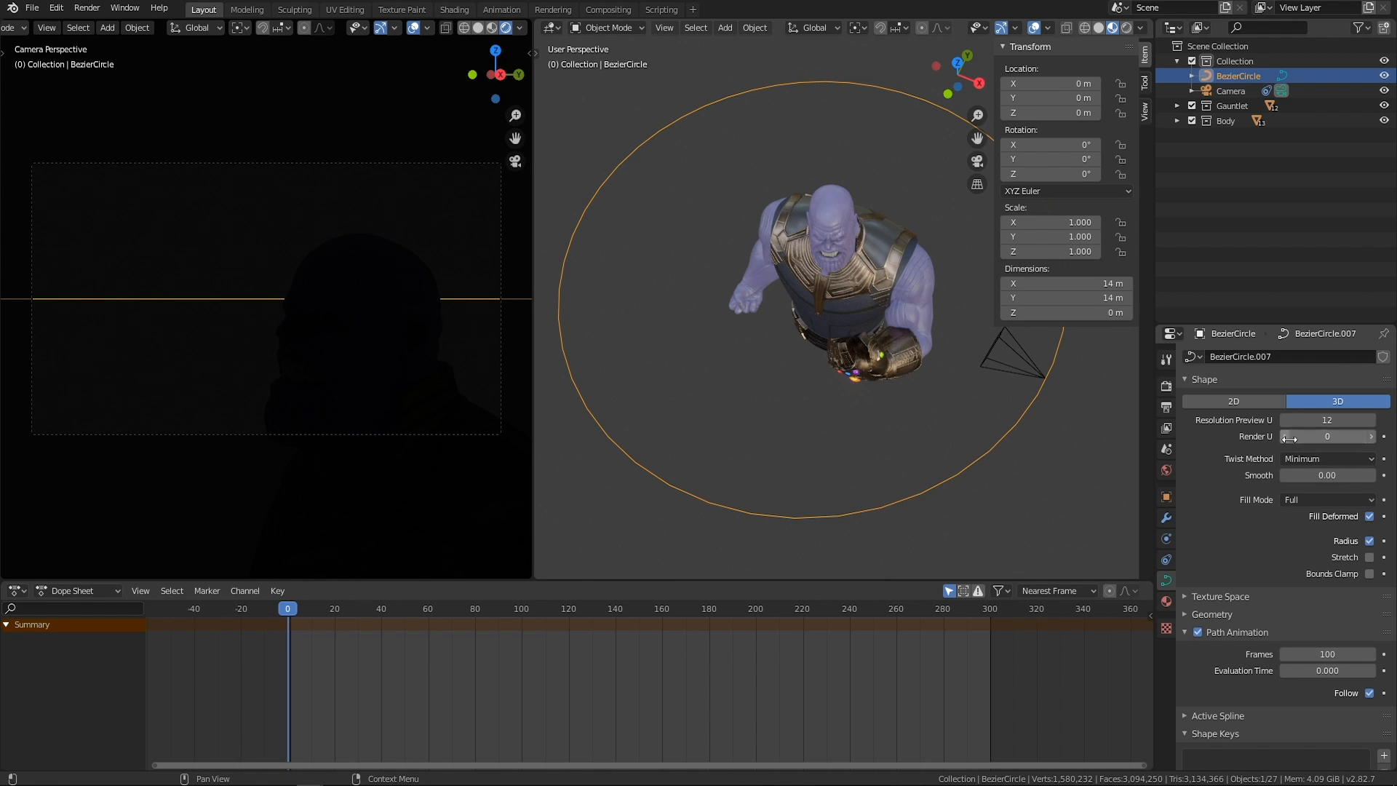
drag(1329, 420, 1262, 420)
middle_drag(960, 446, 963, 426)
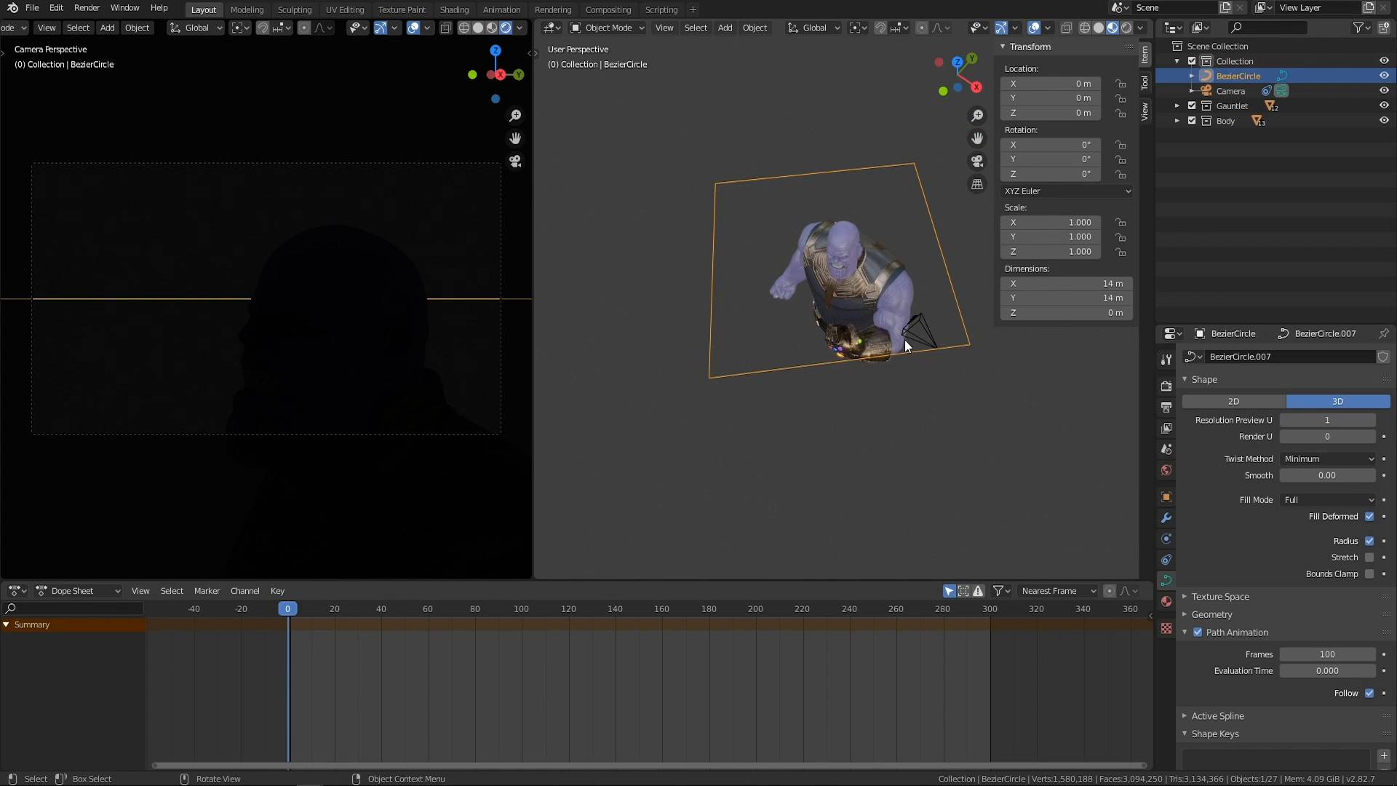
Select the camera and move it along the square path by setting the AutoPath Offset to -196.7.
click(931, 338)
middle_drag(931, 339, 1028, 477)
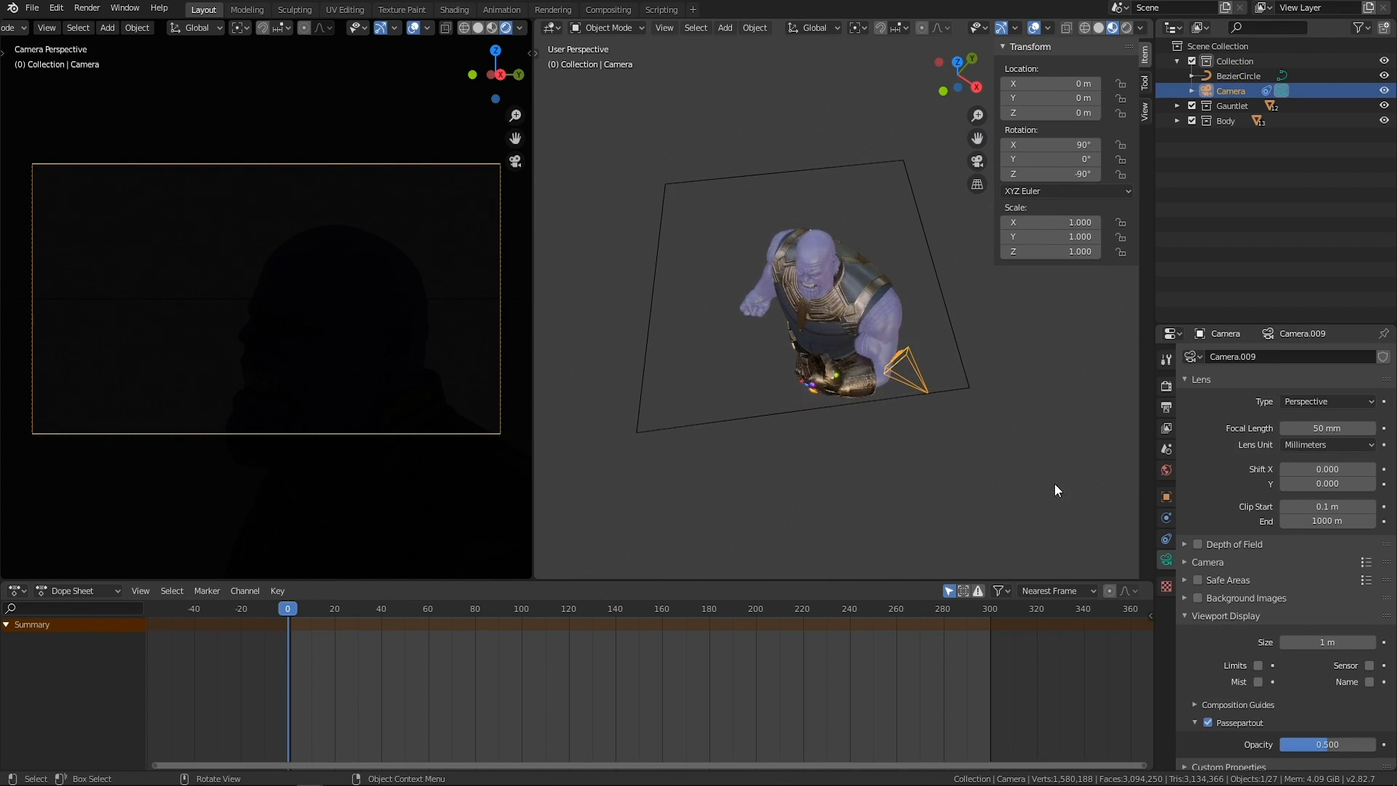
click(1166, 539)
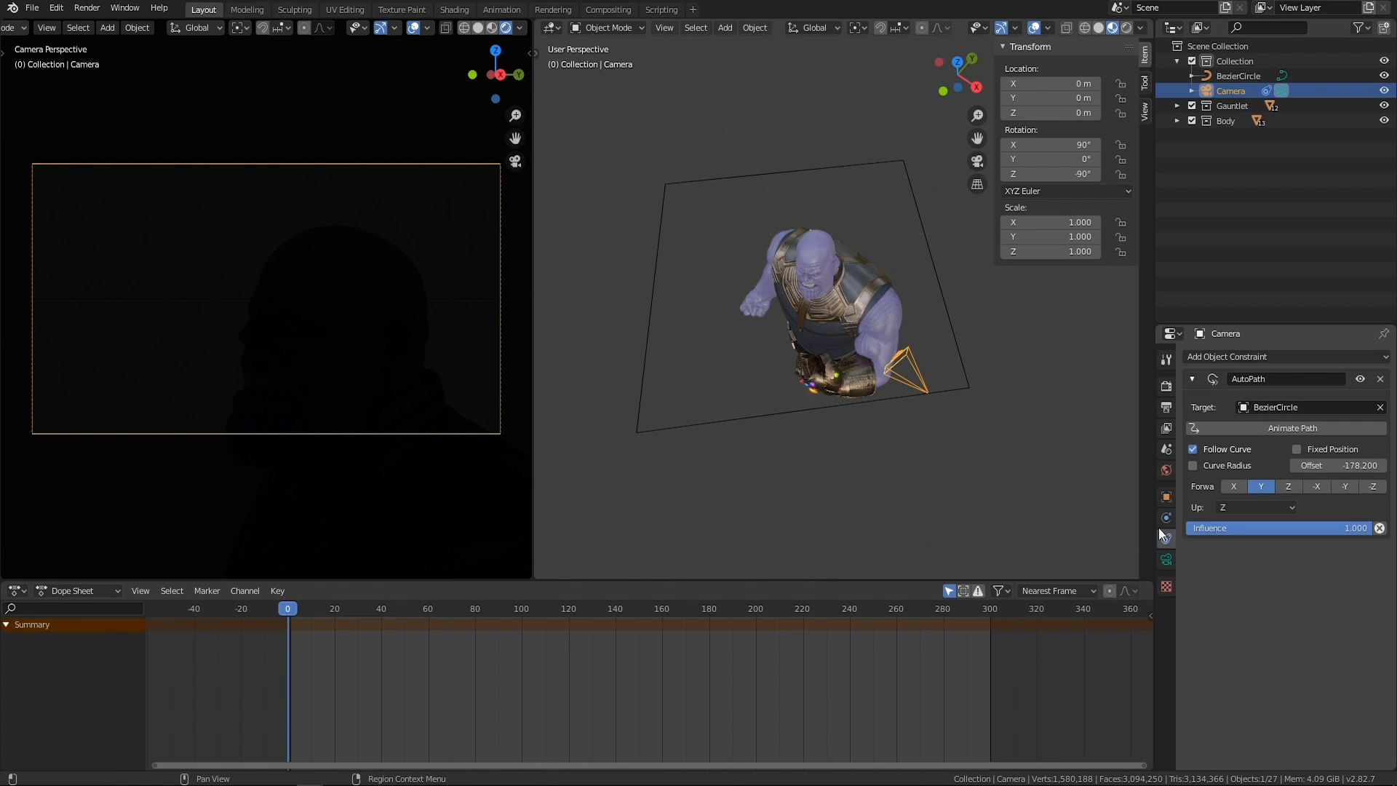
mouse_move(1338, 465)
mouse_down()
mouse_move(1284, 466)
mouse_move(1339, 465)
mouse_move(1318, 466)
mouse_up()
Select the Bezier circle path and set its Resolution Preview U to 512.
drag(643, 333, 660, 335)
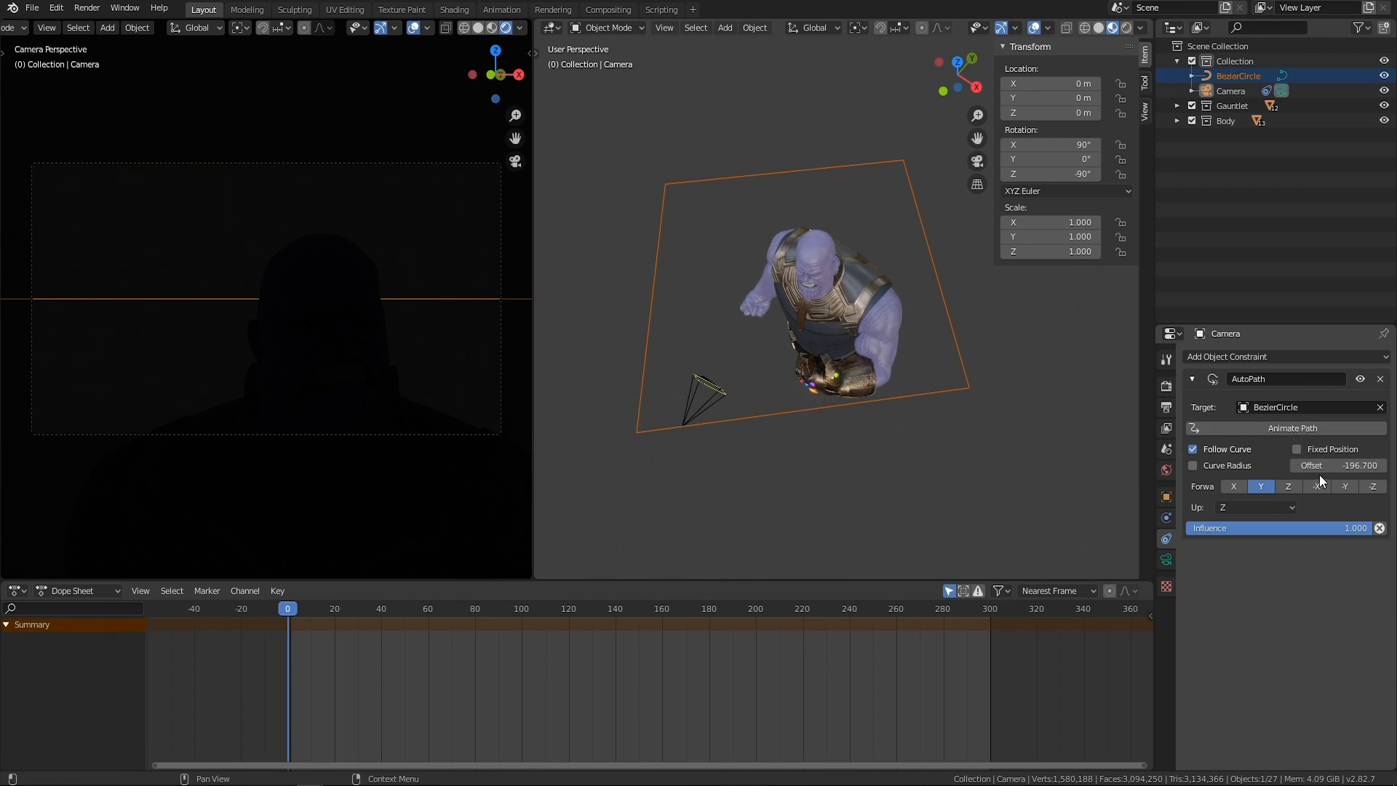
click(810, 448)
click(762, 417)
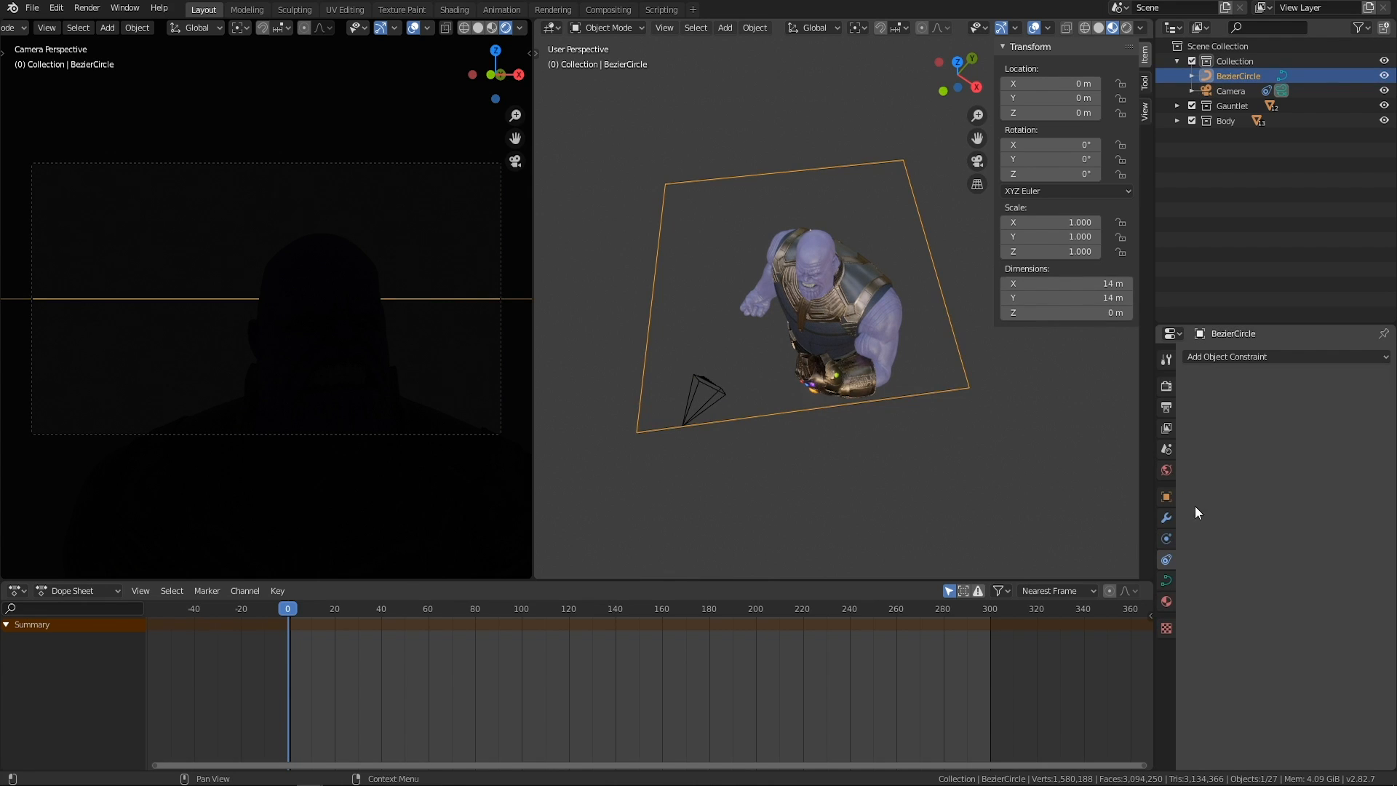
click(1162, 582)
click(1345, 416)
text(512)
key(Return)
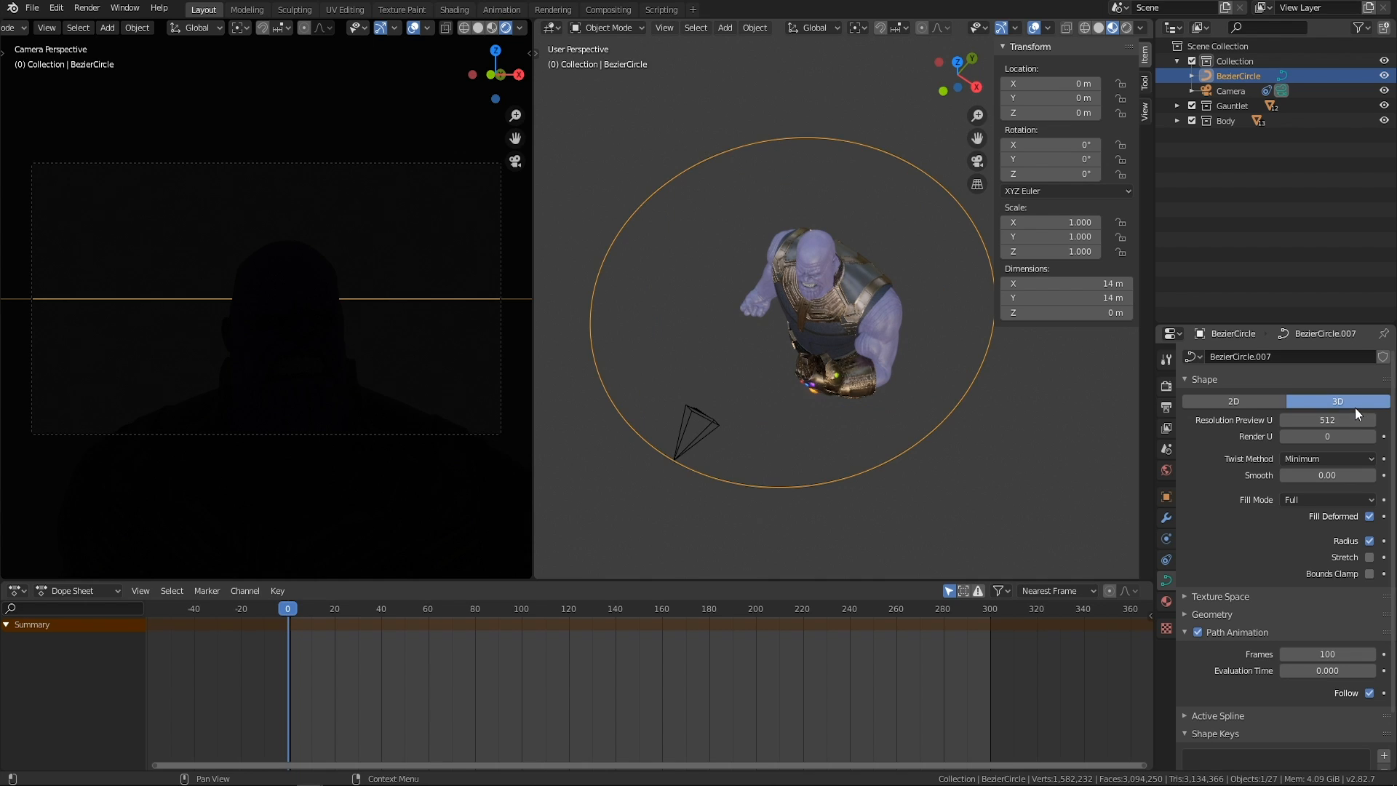
middle_drag(914, 461, 994, 433)
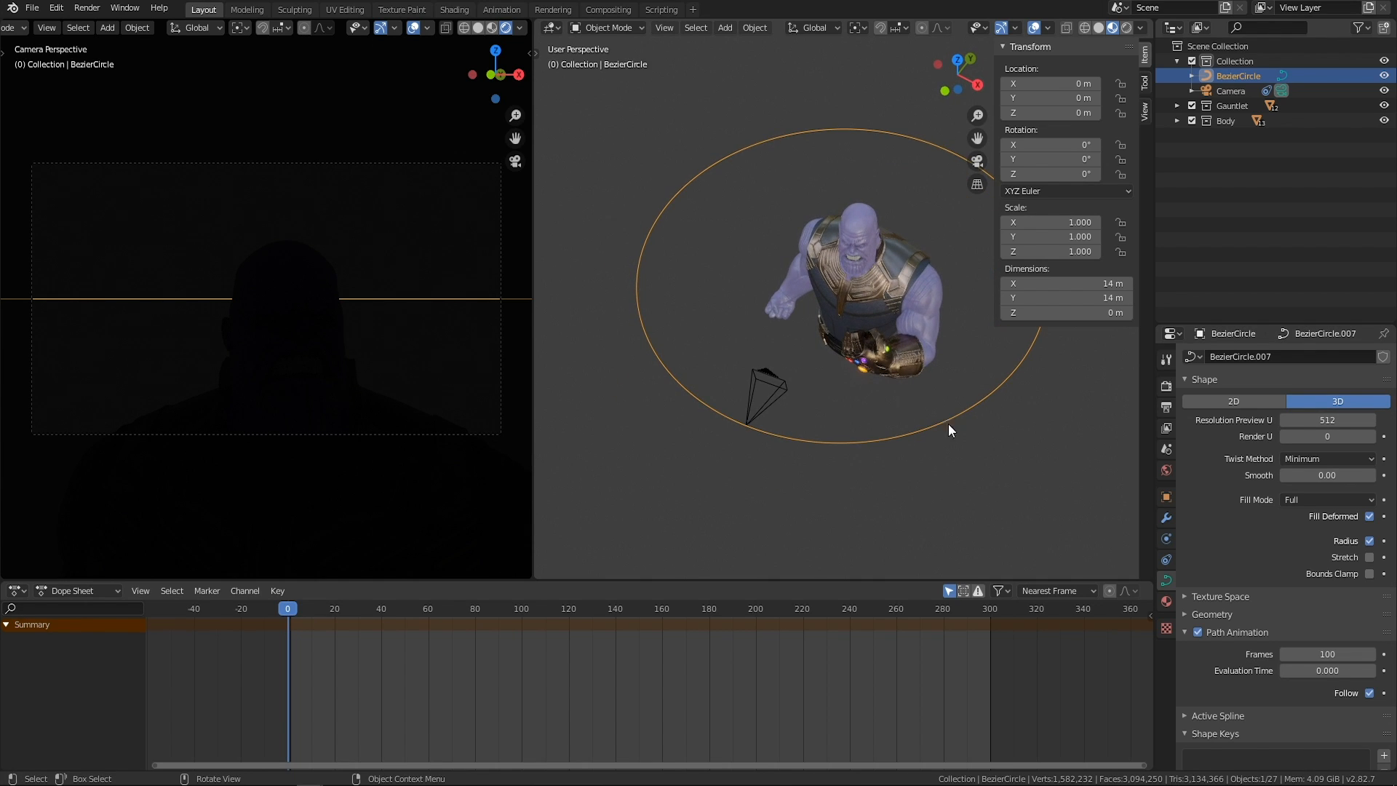
Examine the camera's position on the smoothed circular path from several angles around the character.
middle_drag(1033, 438, 981, 452)
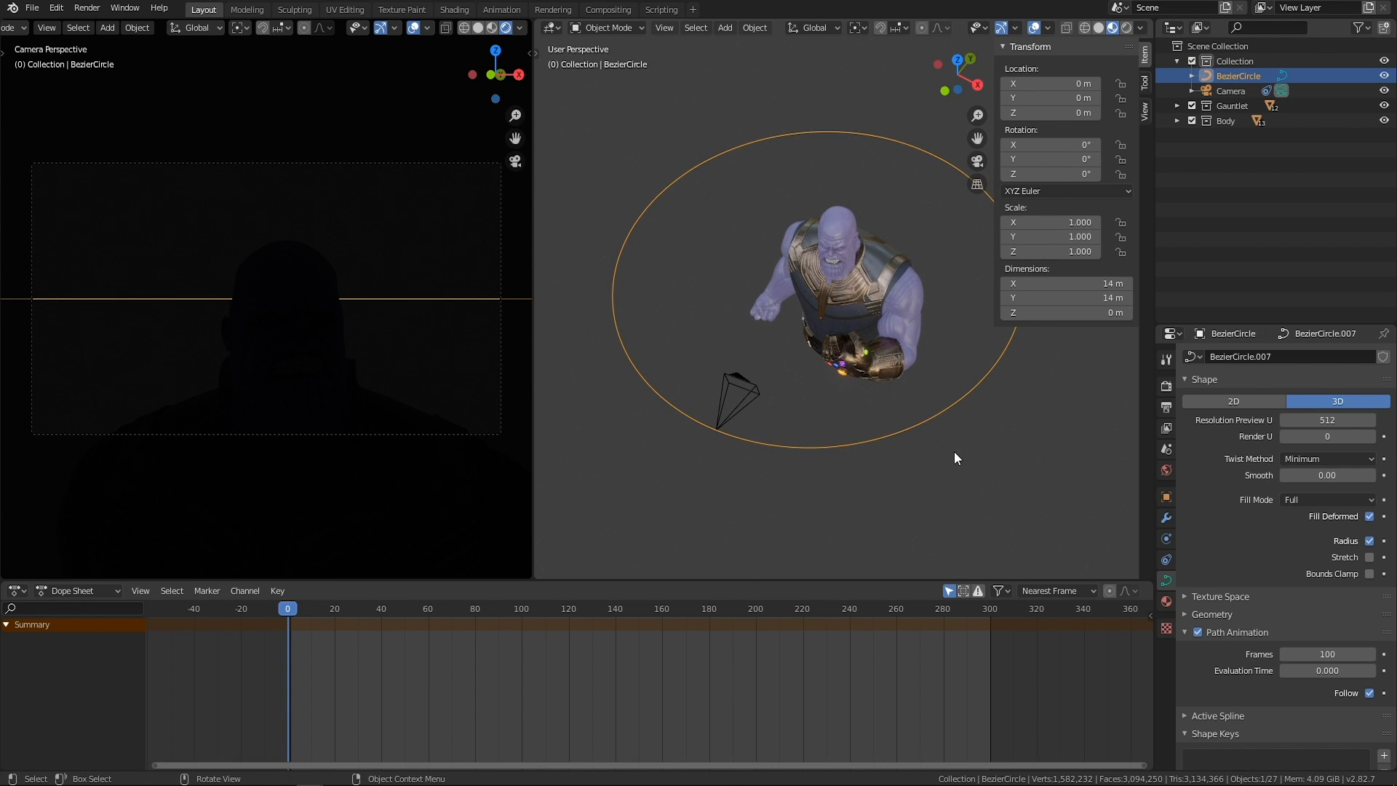
middle_drag(778, 404, 826, 394)
click(901, 430)
middle_drag(902, 430, 739, 384)
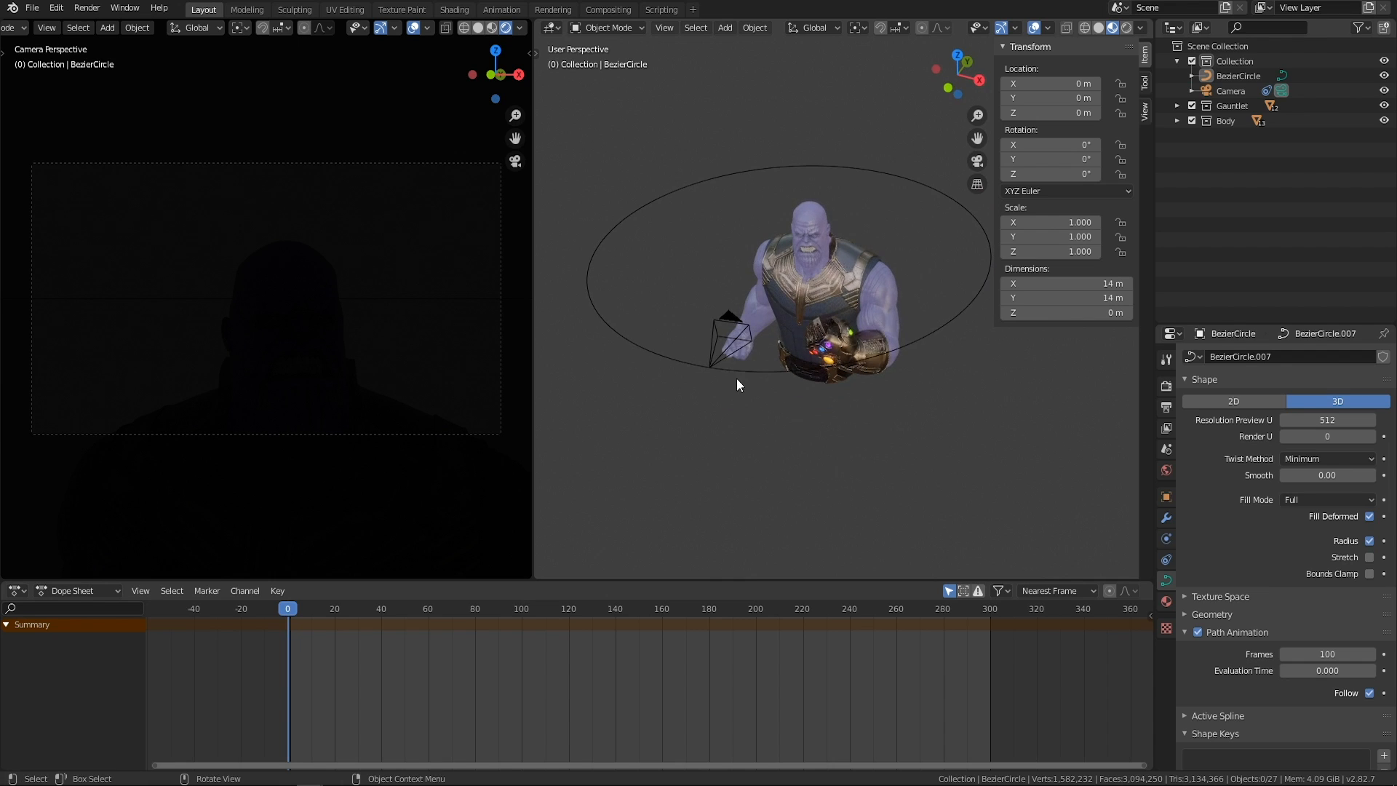
click(727, 350)
middle_drag(808, 334, 787, 357)
Select the Bezier circle and move it down about 3.63 m along the Z axis to the character's torso height.
click(940, 277)
middle_drag(880, 314, 885, 285)
scroll(854, 330, up, 4)
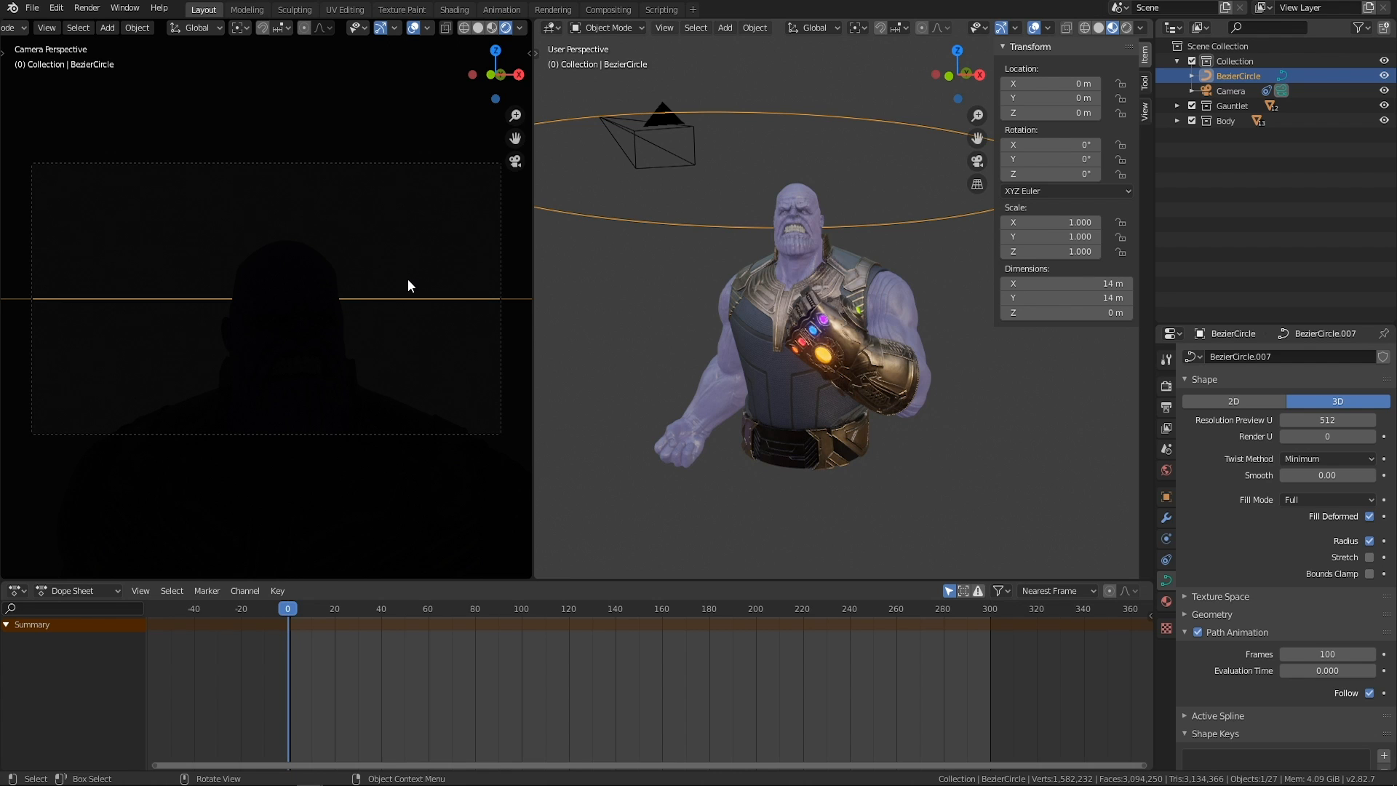
middle_drag(744, 261, 870, 238)
scroll(793, 240, down, 2)
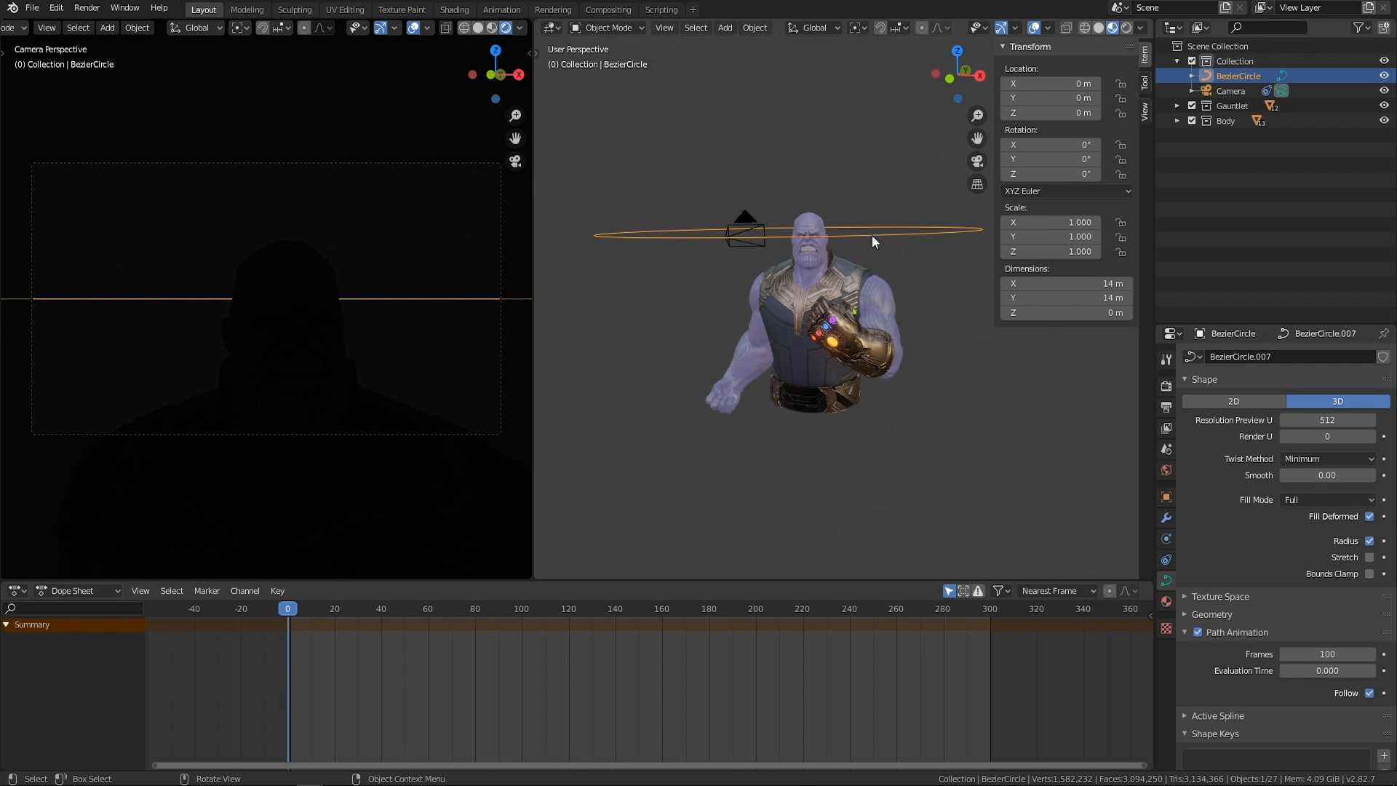
key(g)
key(z)
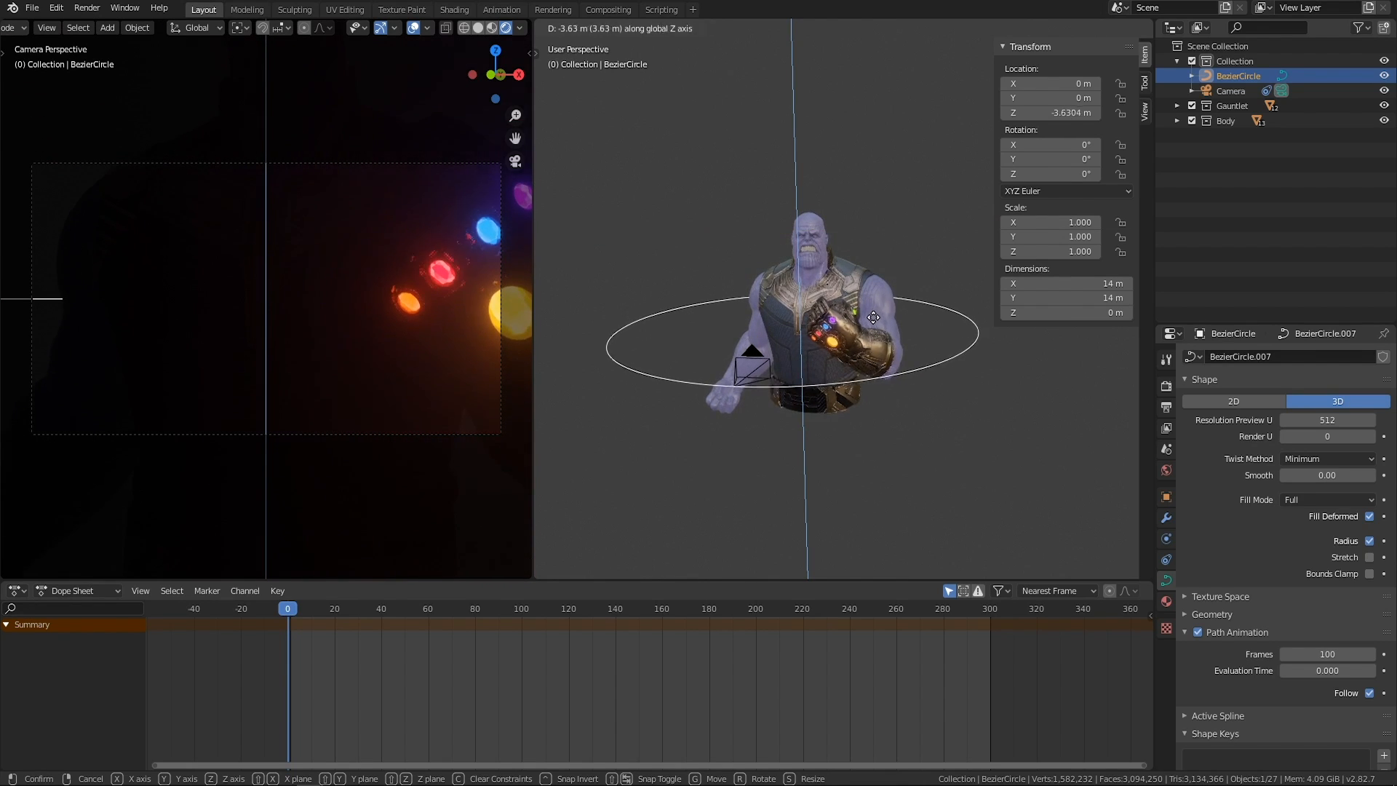
click(877, 319)
click(945, 466)
Add an area light to the scene at the origin.
middle_drag(944, 465, 683, 455)
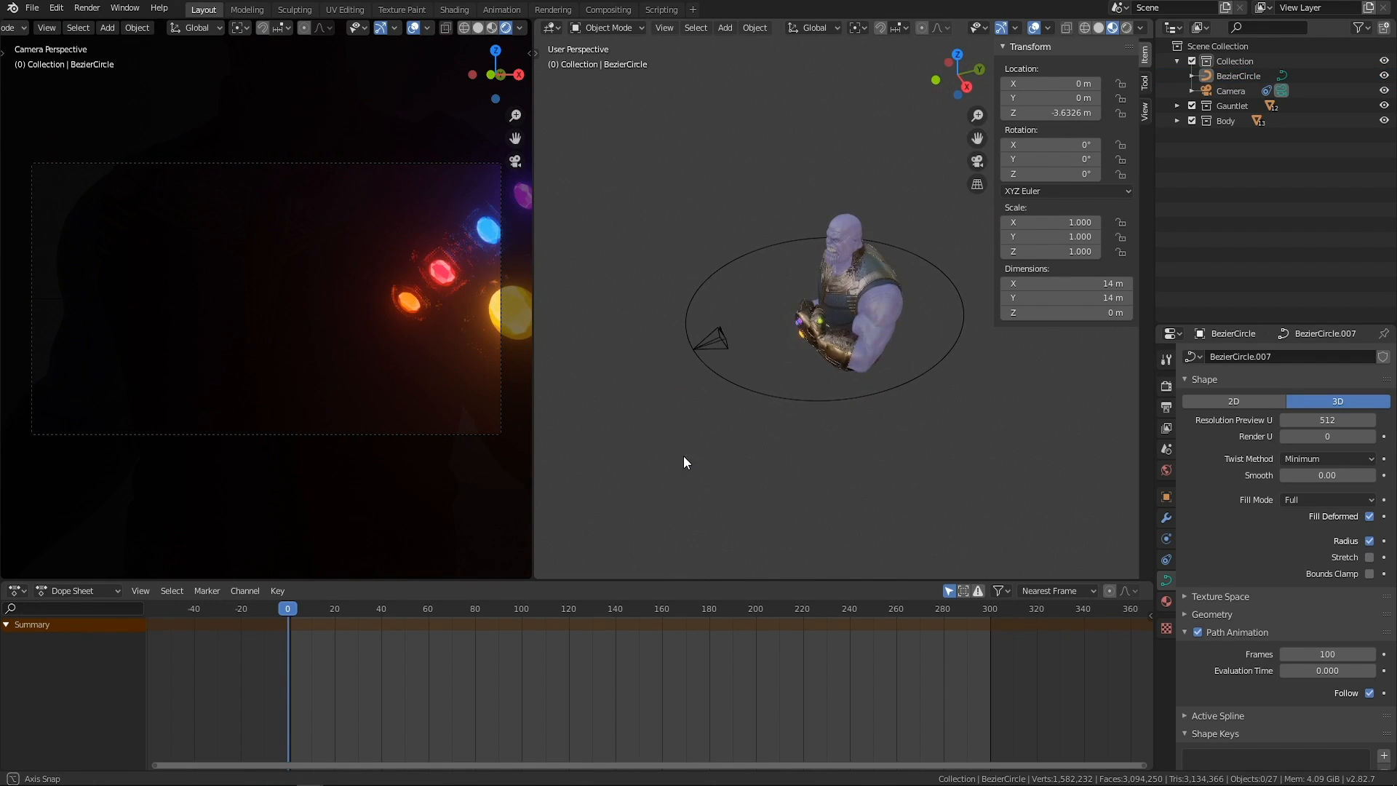
middle_drag(735, 301, 846, 320)
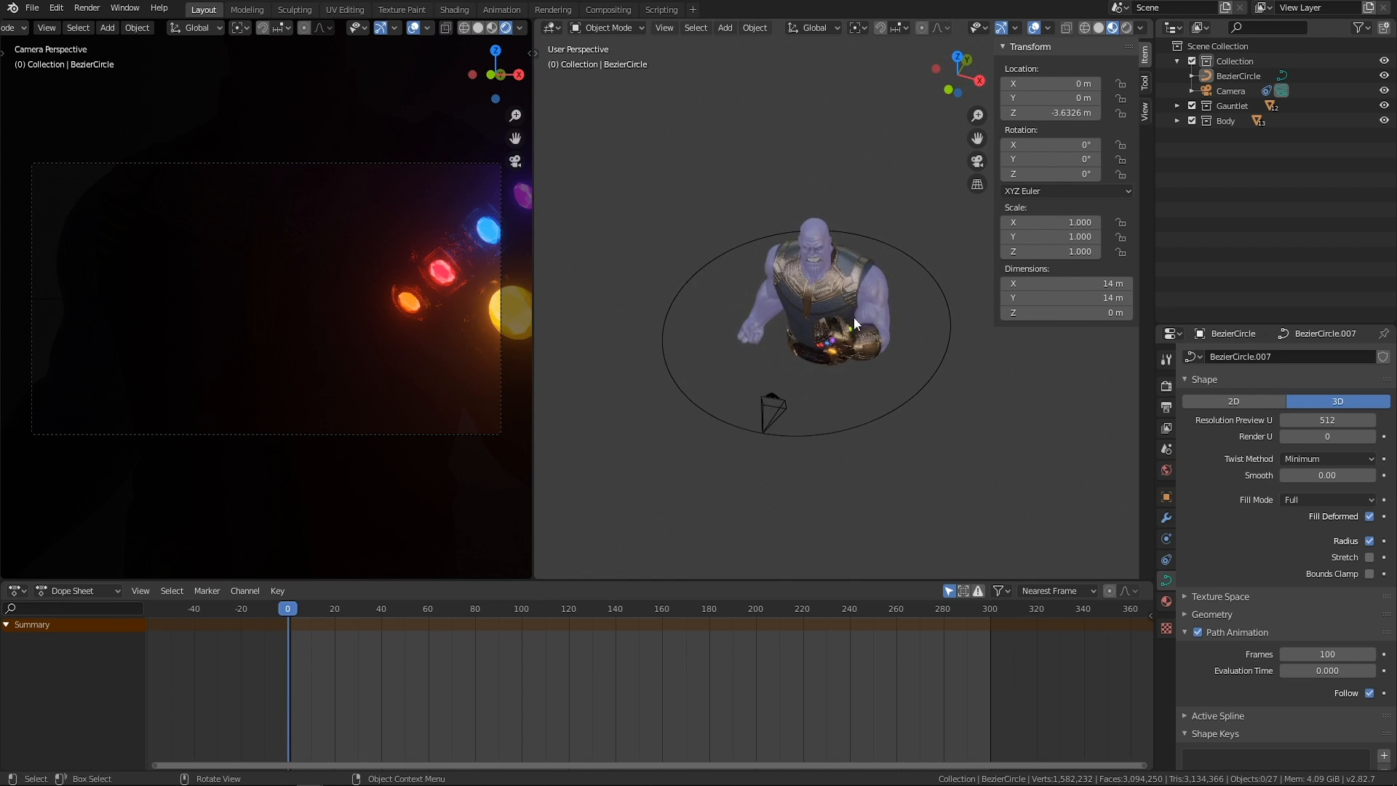
key(shift+a)
mouse_move(802, 251)
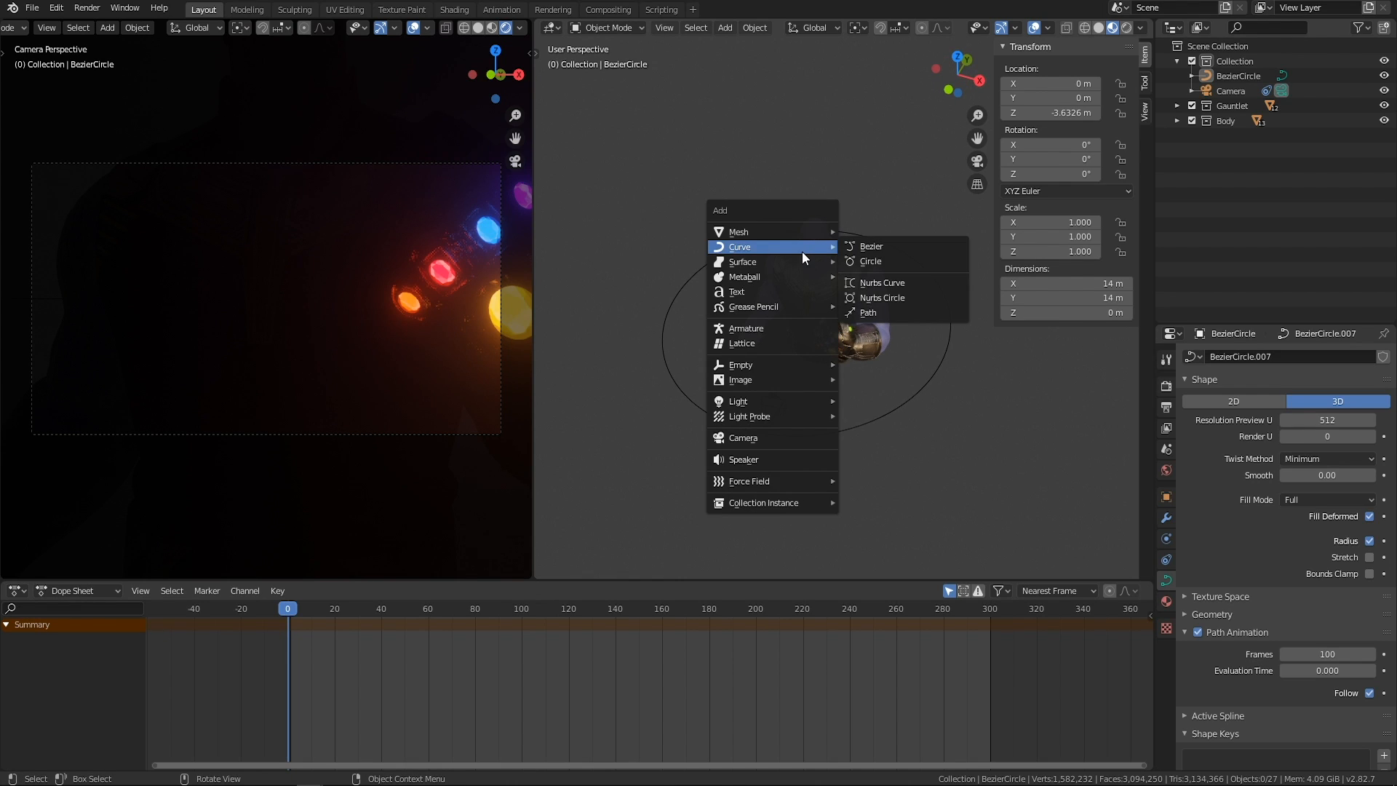
mouse_move(764, 396)
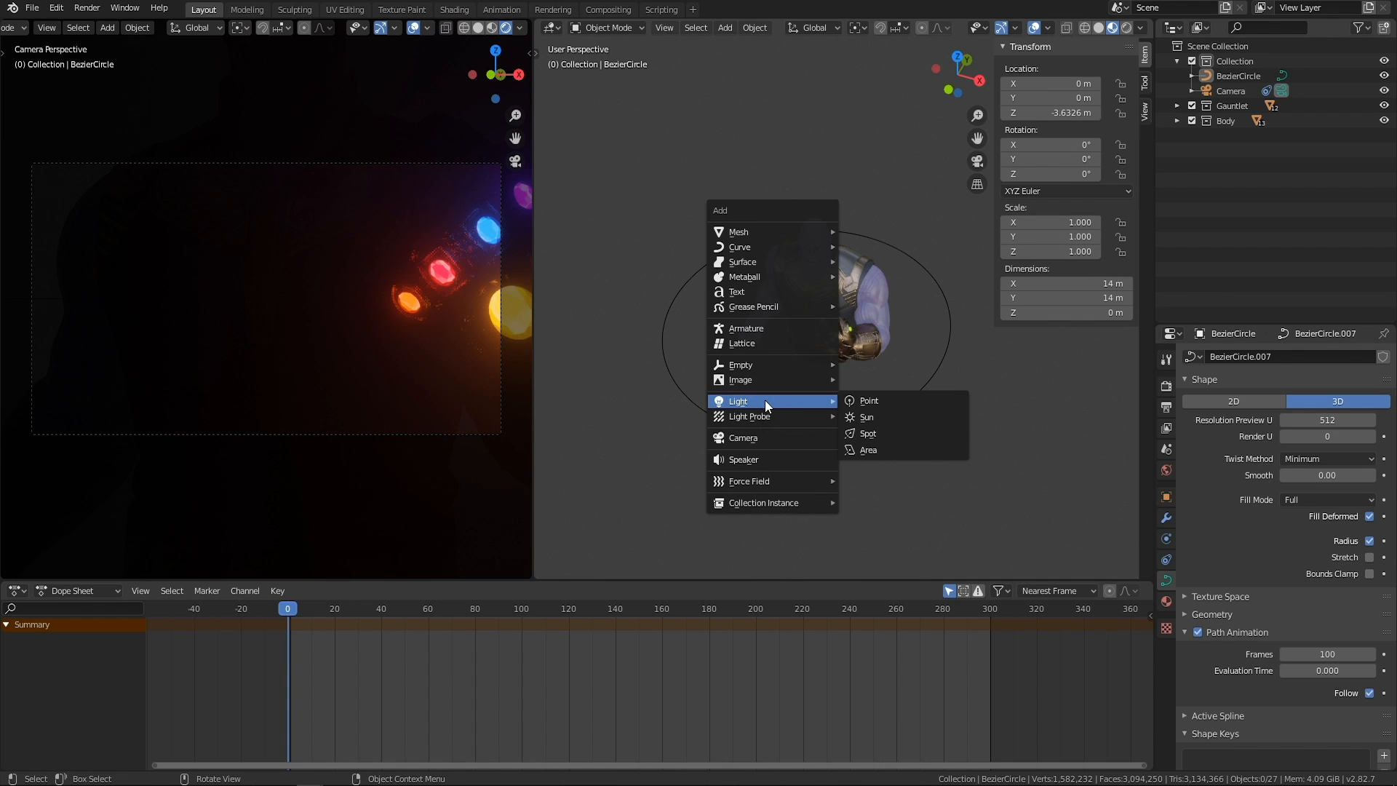
click(873, 450)
mouse_move(858, 344)
middle_down()
mouse_move(753, 324)
mouse_move(833, 298)
mouse_move(854, 334)
mouse_move(839, 370)
mouse_move(859, 356)
middle_up()
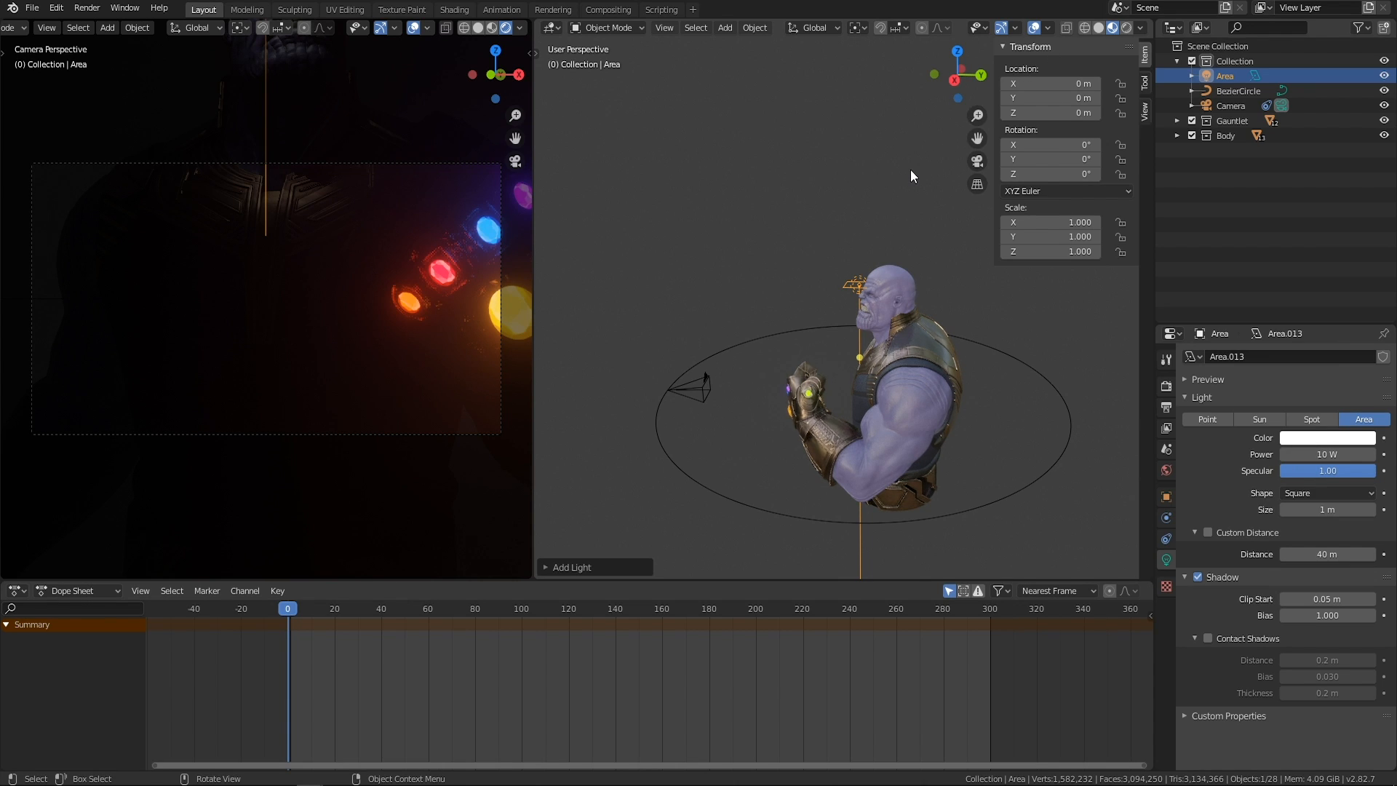
Hide the transform sidebar and switch the main viewport to rendered shading.
key(n)
mouse_move(910, 169)
middle_down()
mouse_move(940, 232)
mouse_move(866, 312)
mouse_move(863, 342)
mouse_move(853, 307)
middle_up()
click(1126, 28)
Move the area light up in front of the character's head and rotate it freely to aim at the character.
scroll(865, 314, up, 2)
key(g)
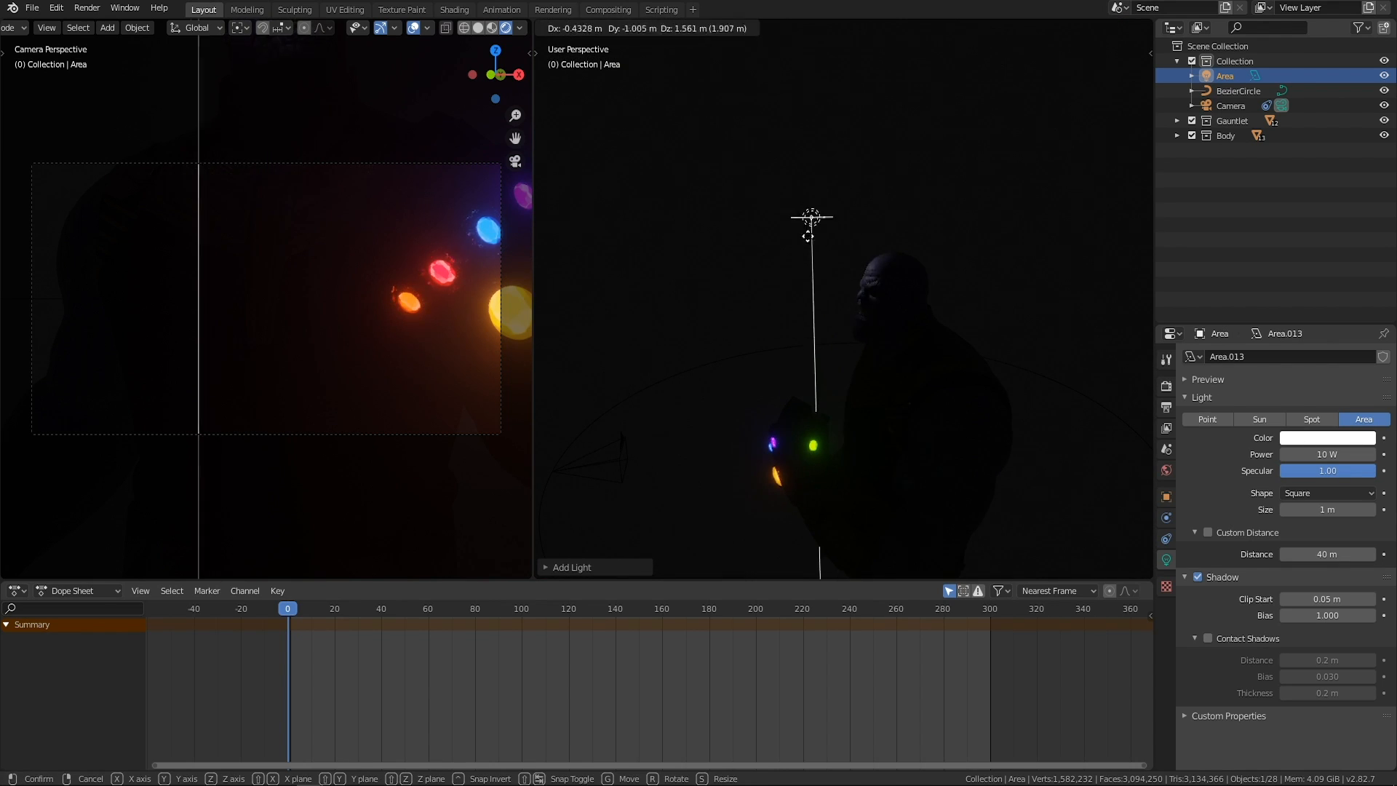
click(749, 204)
middle_drag(749, 204, 731, 302)
key(r)
key(r)
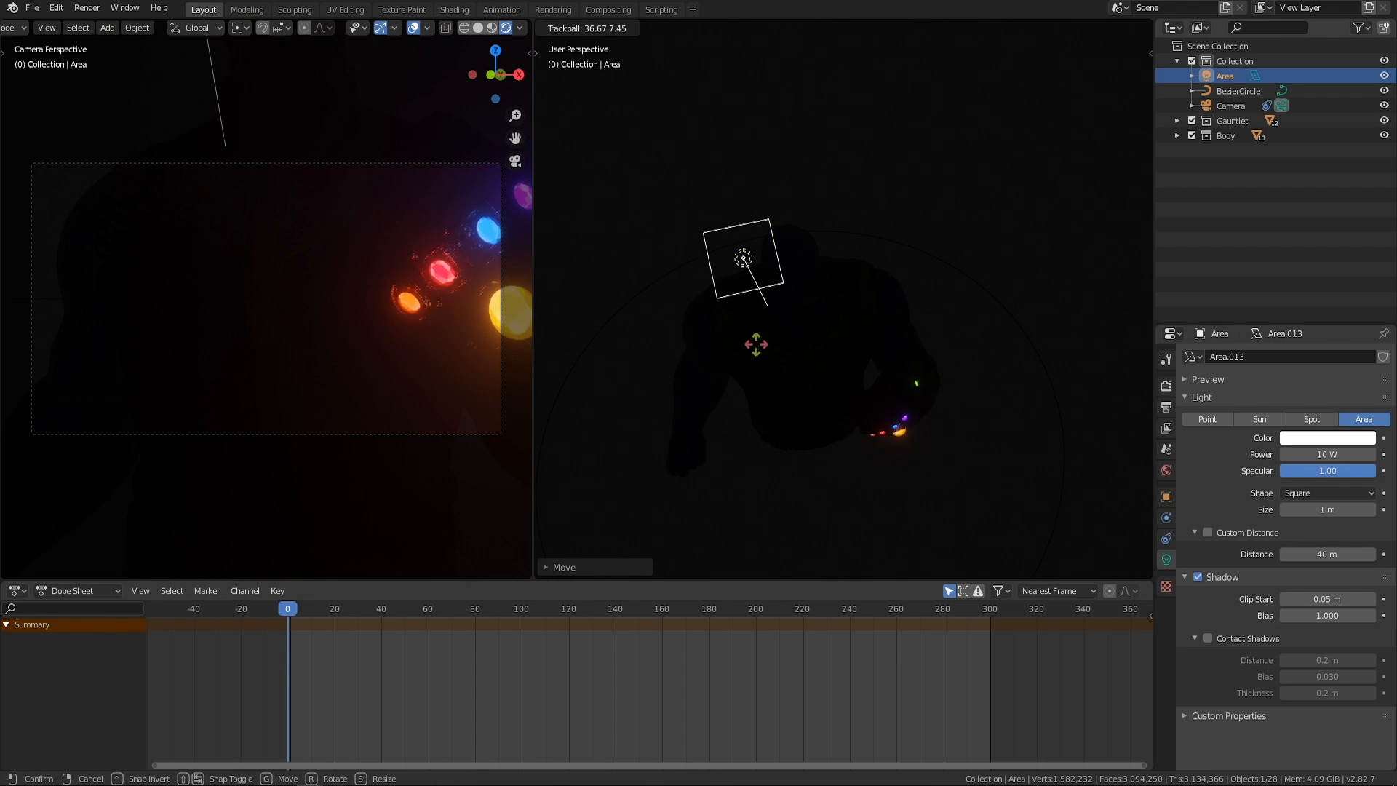
click(752, 347)
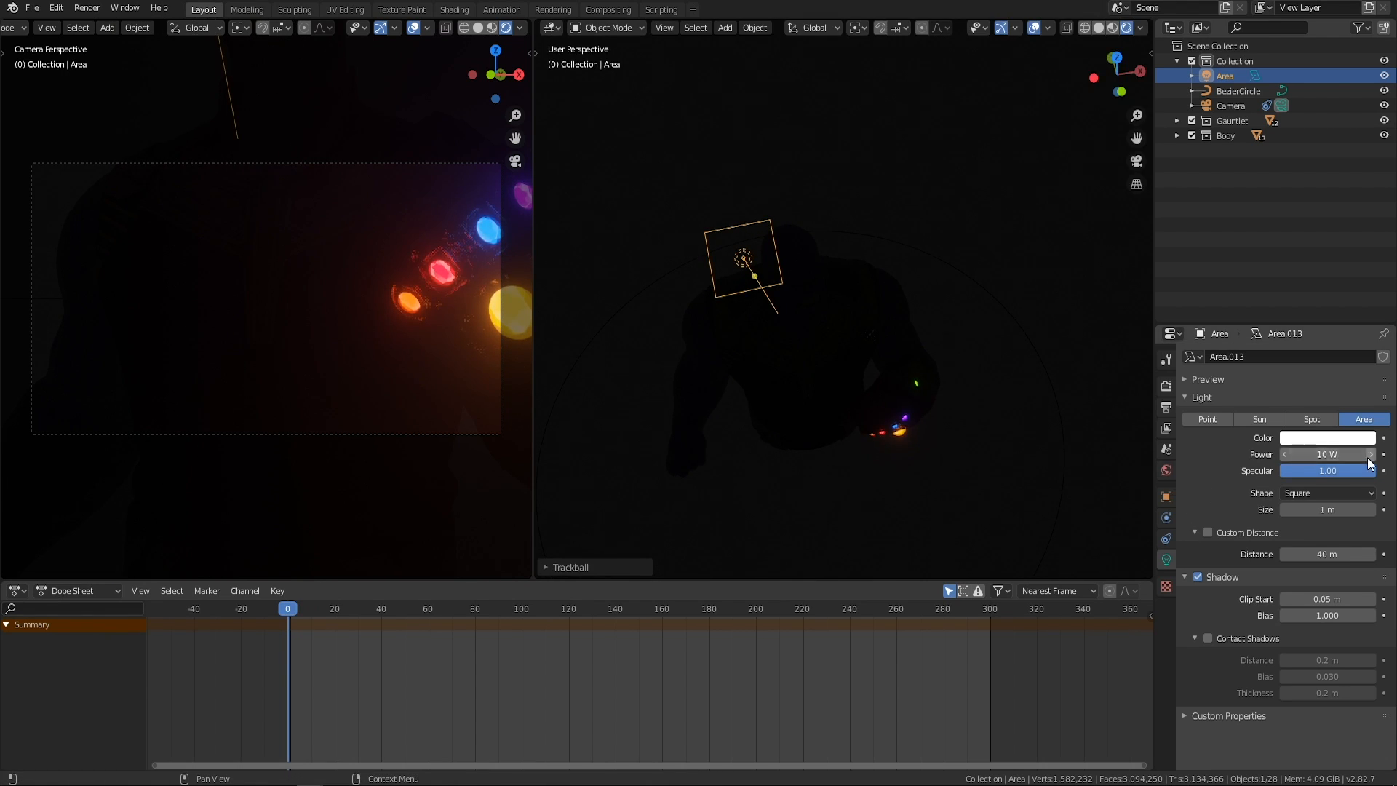
Set the area light's power to 500 W and check the lighting on the character's face.
click(1334, 453)
text(500)
key(Return)
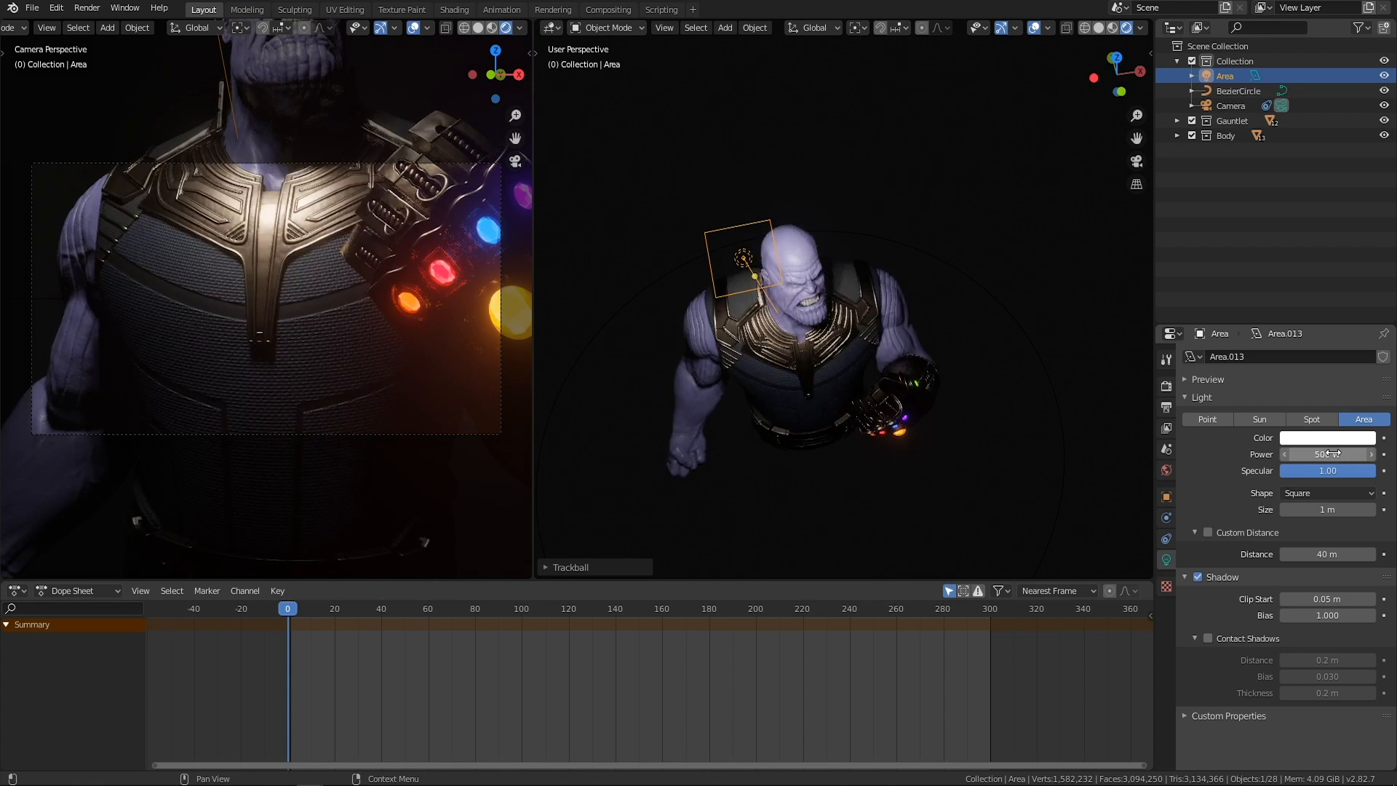
middle_drag(914, 348, 843, 273)
scroll(960, 327, up, 5)
scroll(826, 285, up, 2)
scroll(836, 298, down, 6)
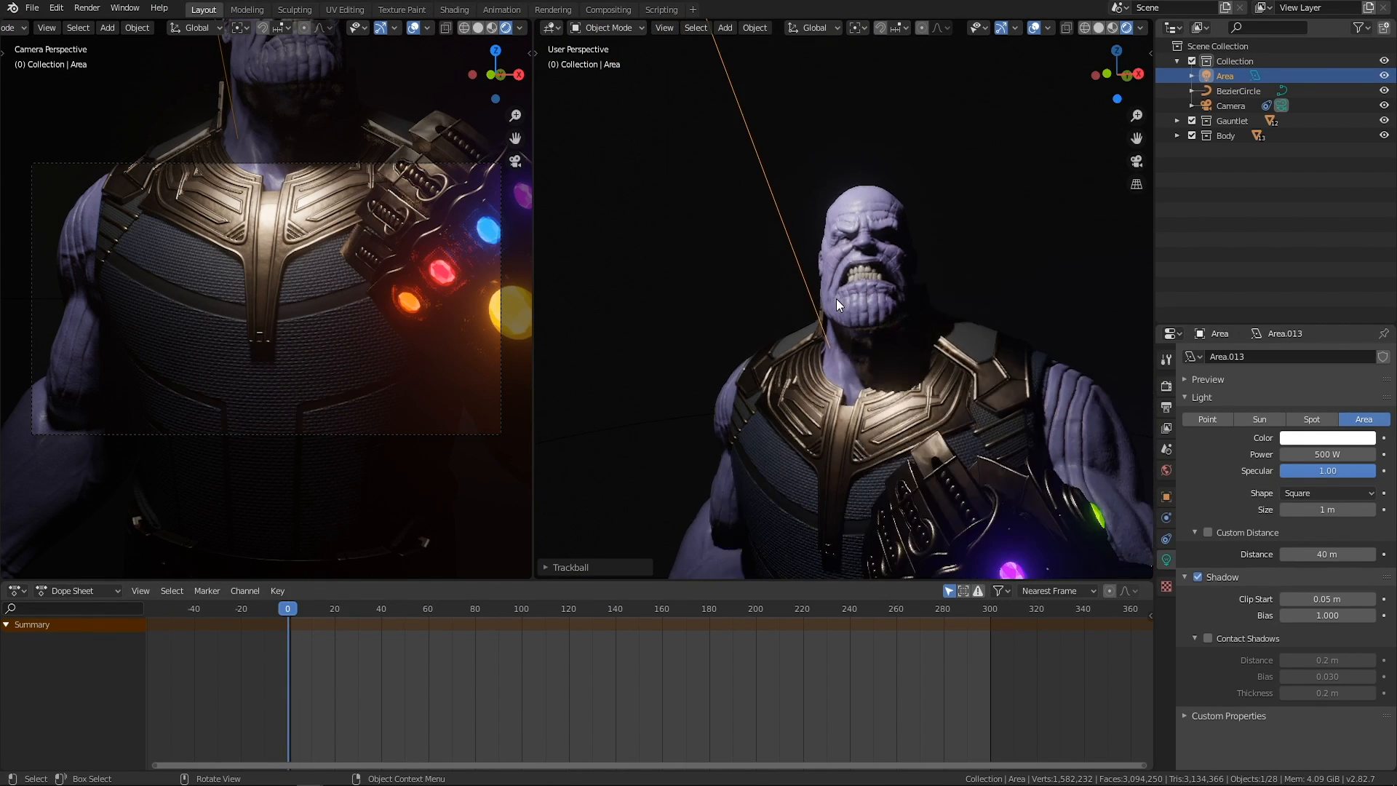
Move the area light farther out in front of the character and shift it about 1.28 m along X.
middle_drag(949, 258, 821, 390)
middle_drag(894, 442, 861, 289)
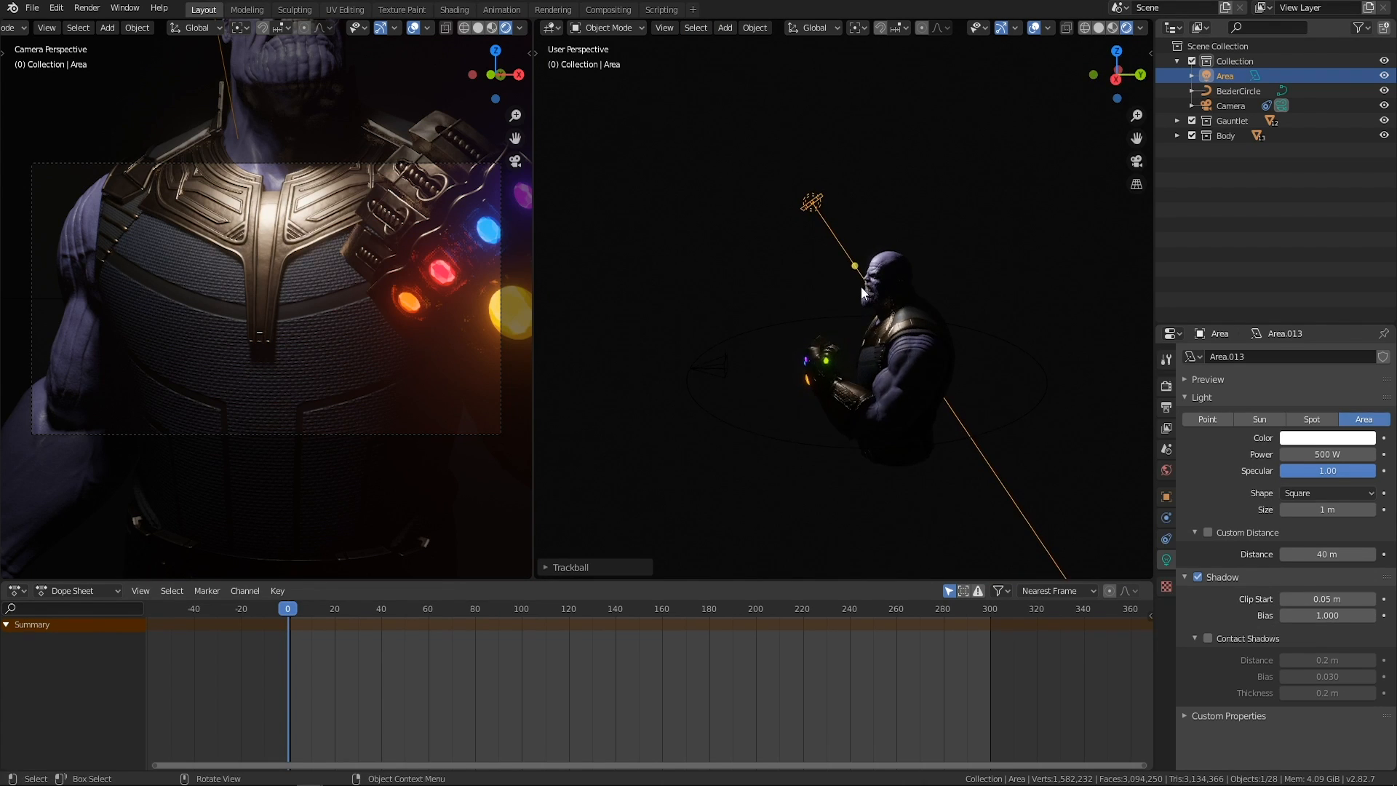
key(g)
click(732, 256)
middle_drag(732, 256, 814, 291)
key(g)
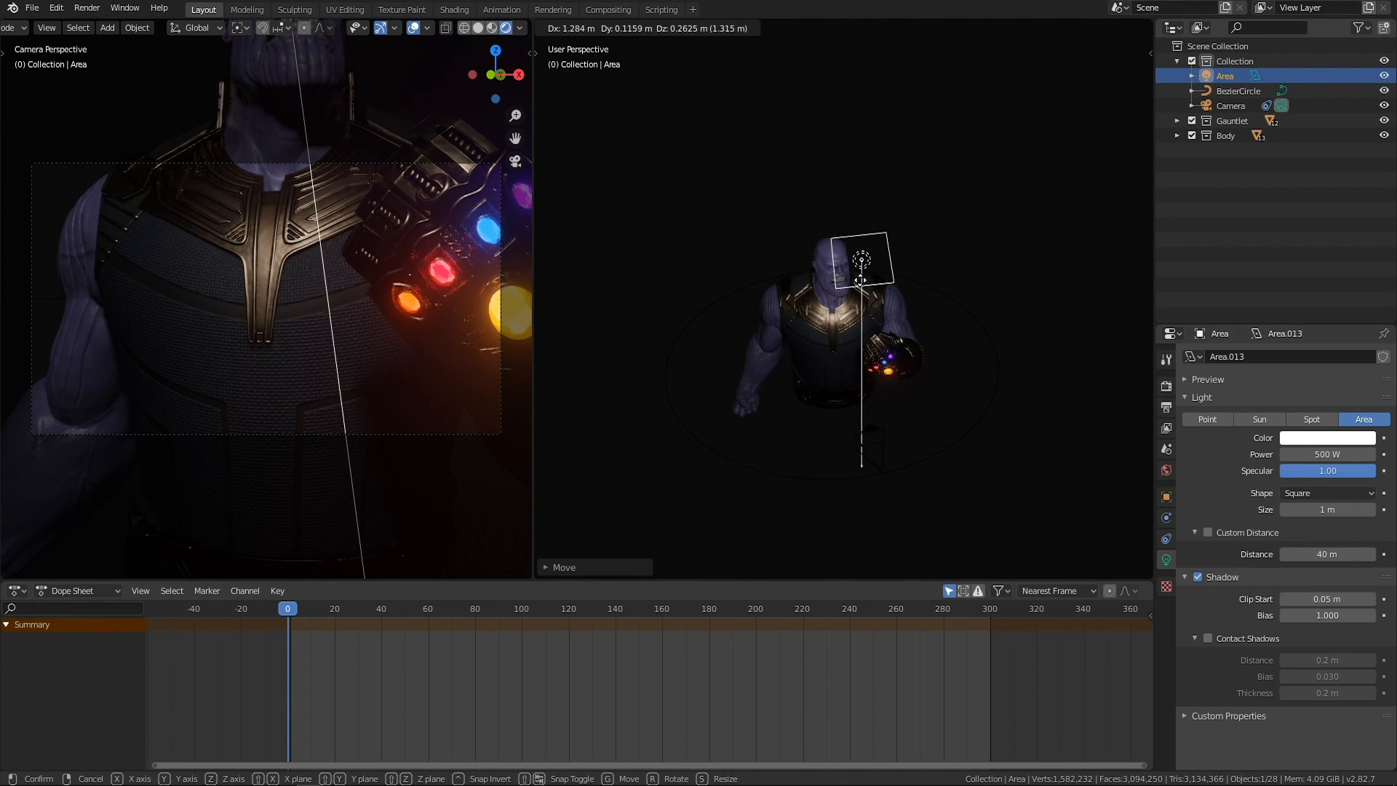
click(860, 280)
middle_drag(859, 279, 872, 378)
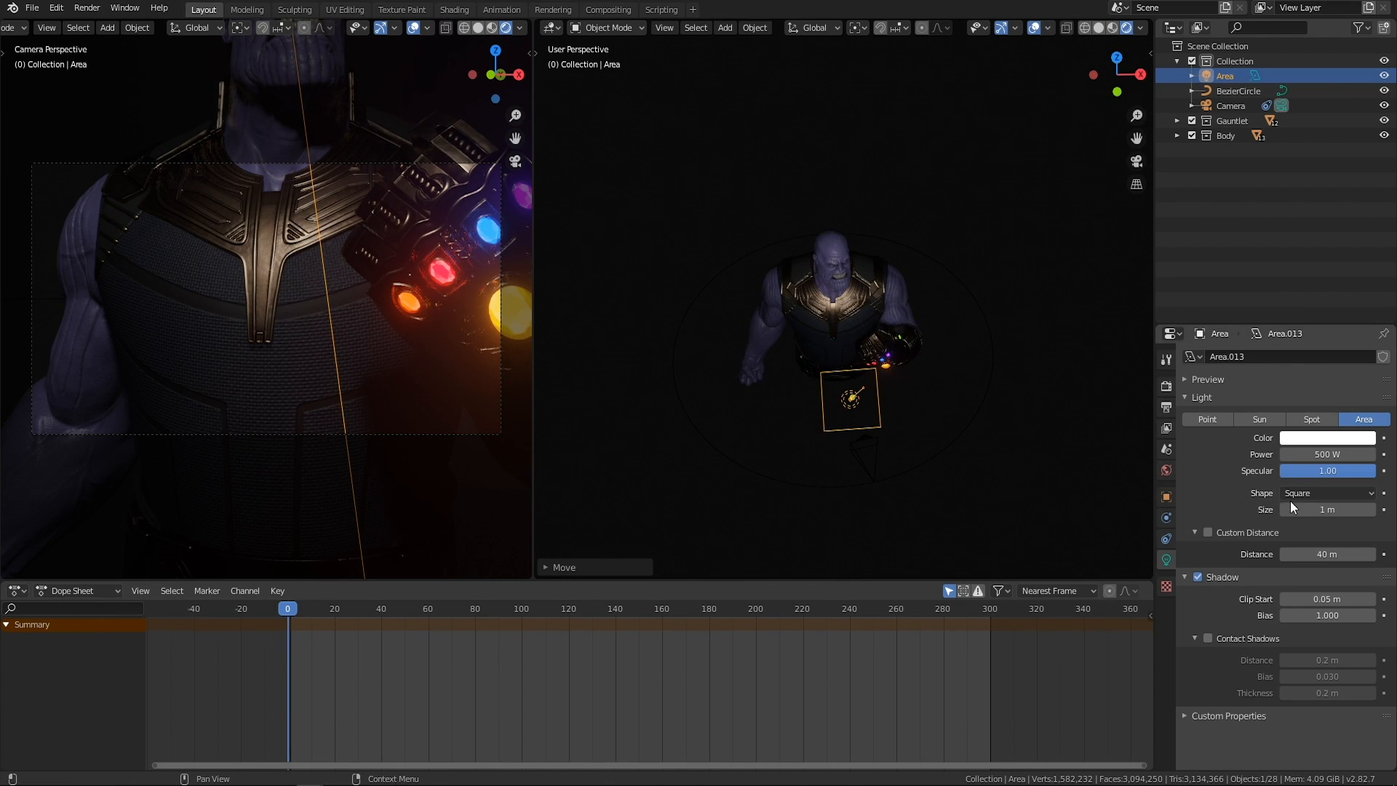
Enlarge the area light and stretch it along the global X axis.
key(s)
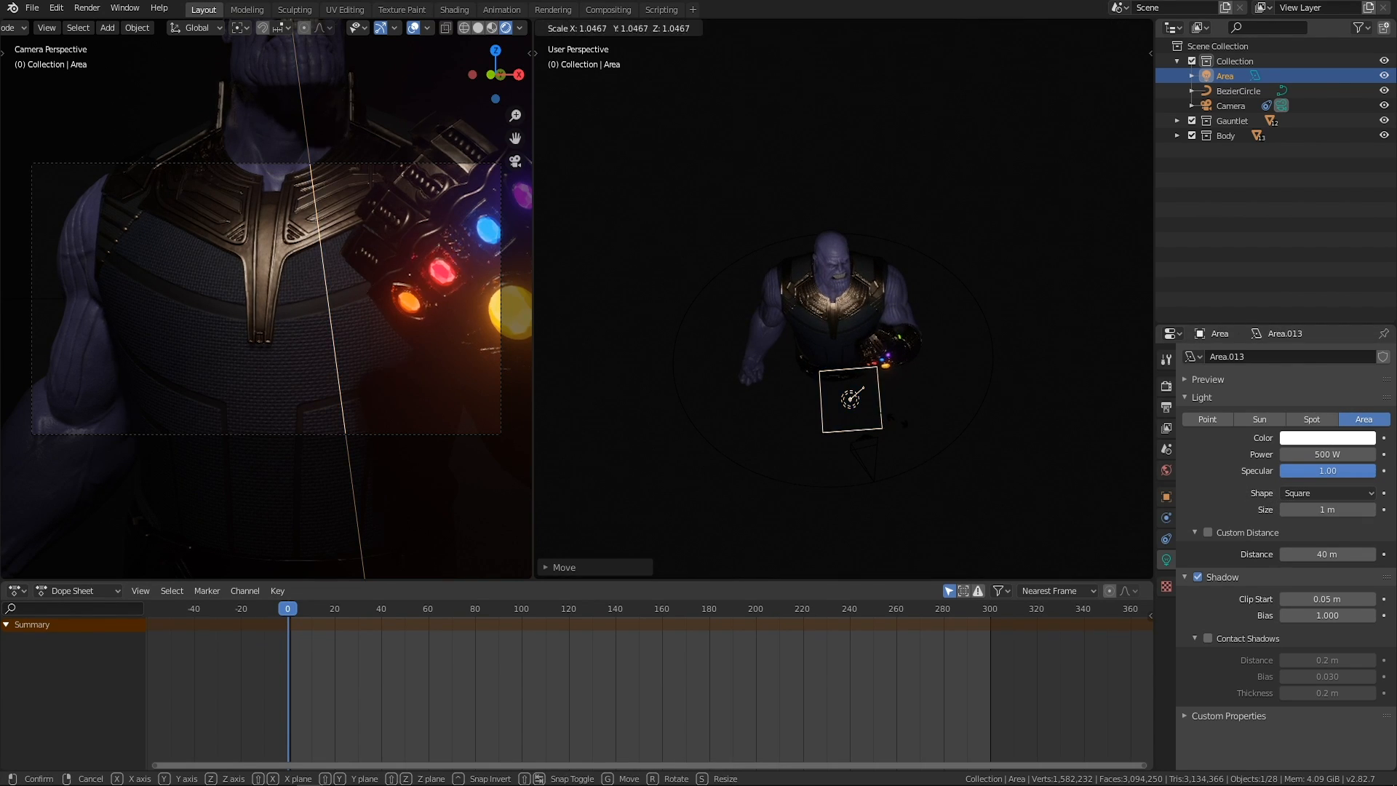
click(911, 427)
key(s)
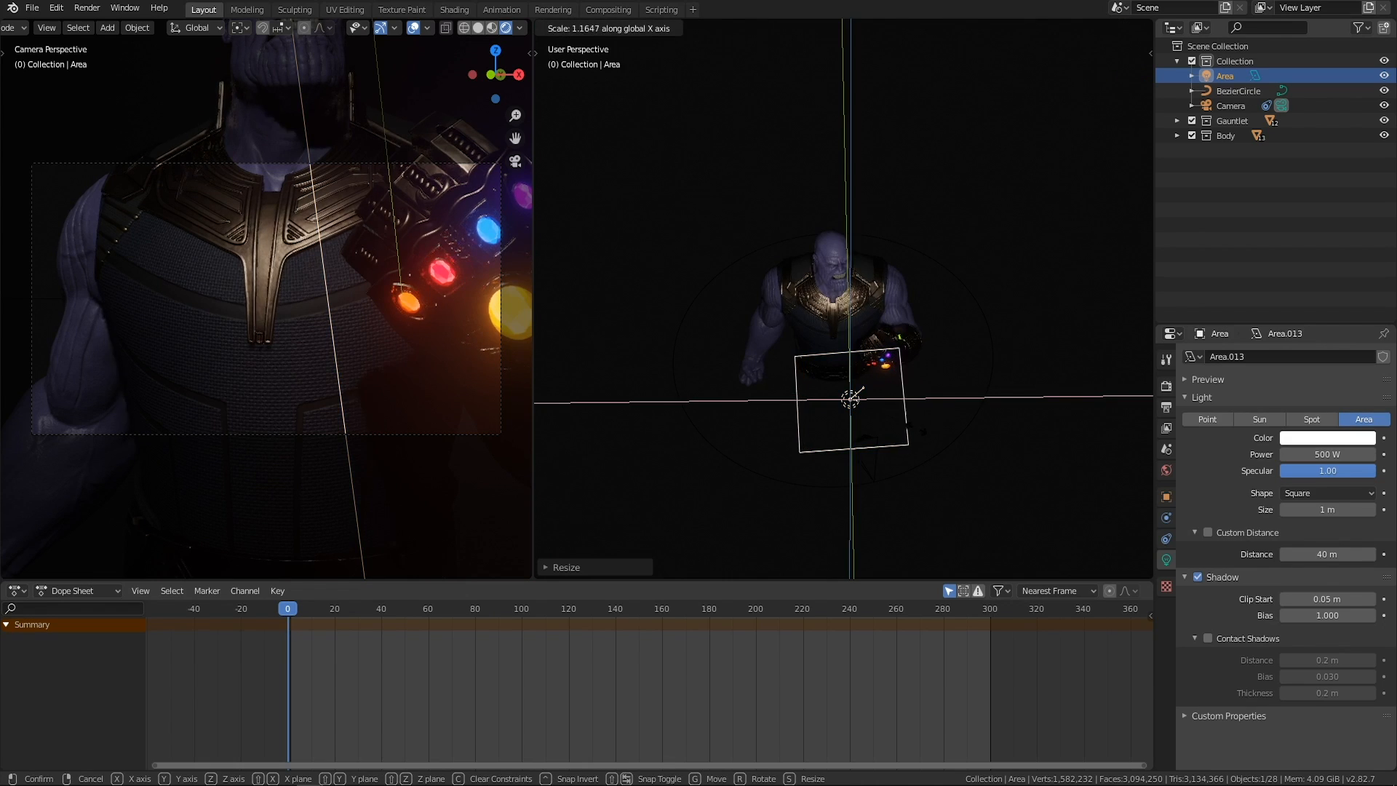
click(923, 424)
Move the enlarged area light to a new spot above the character and rotate it freely to re-aim it.
middle_drag(901, 379, 847, 369)
key(g)
click(893, 339)
middle_drag(864, 321, 805, 350)
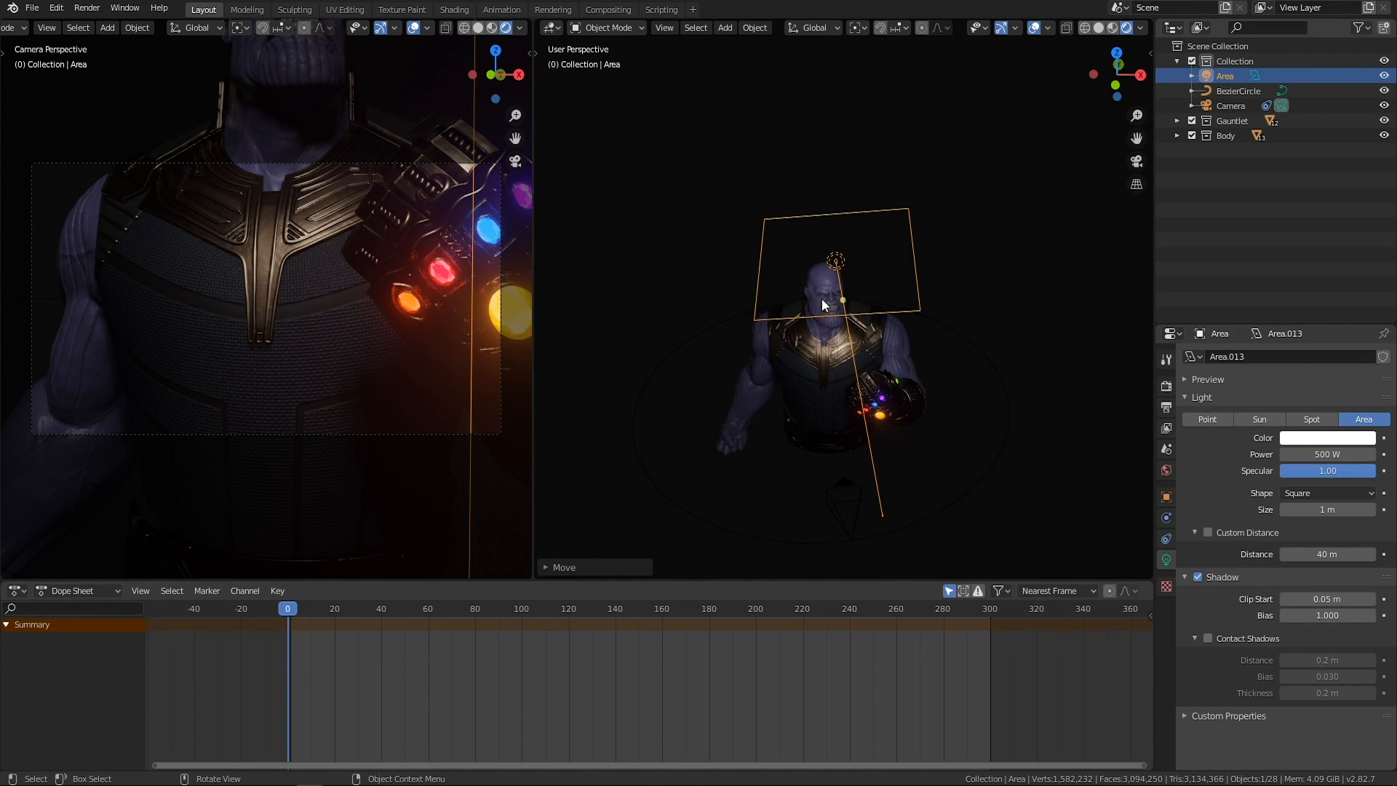
key(r)
key(r)
click(870, 323)
Reposition the area light high above the character's right shoulder so it shines down toward the gauntlet.
middle_drag(871, 323, 805, 344)
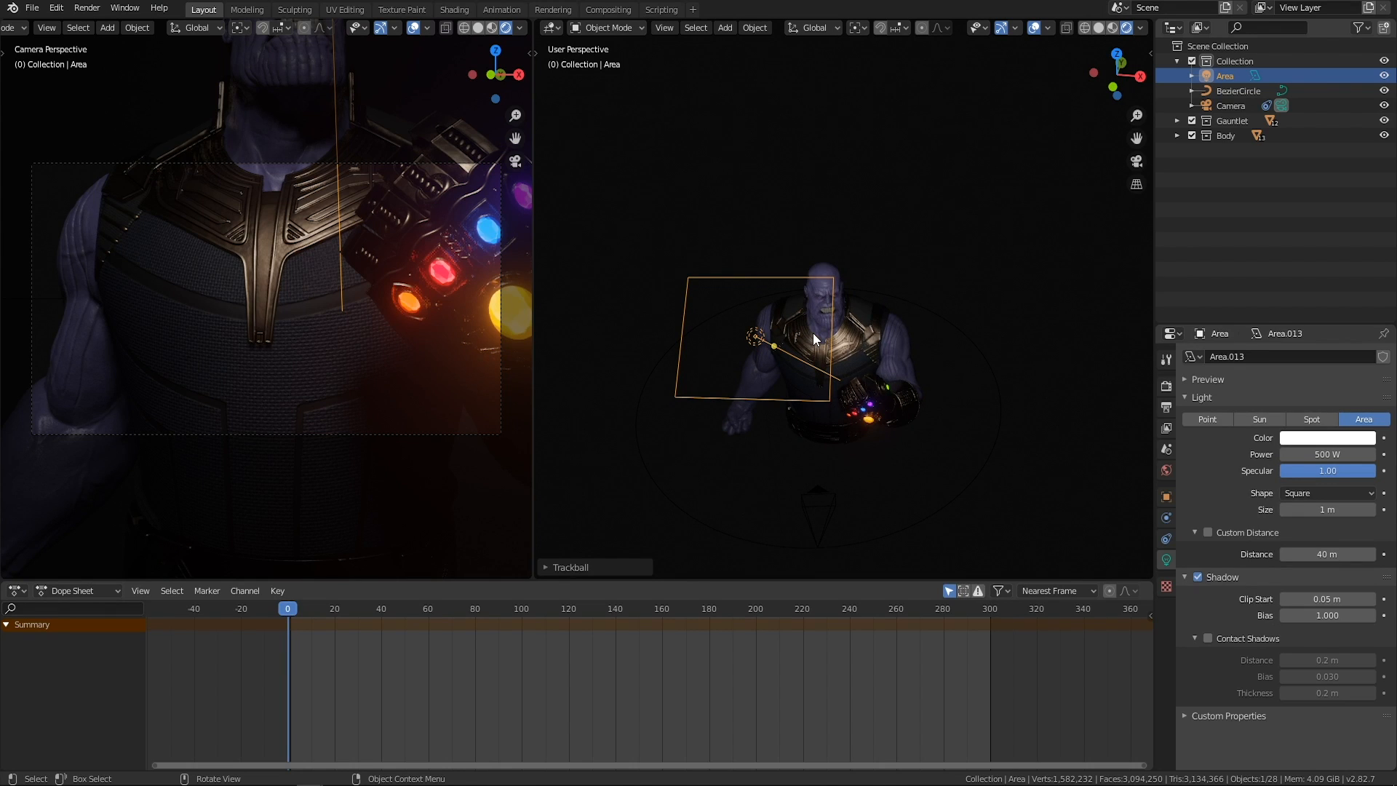
key(g)
click(826, 324)
middle_drag(826, 325, 896, 261)
key(g)
click(758, 312)
key(g)
click(921, 328)
Check the lighting on the character and add a second area light.
scroll(889, 323, up, 3)
scroll(890, 302, up, 5)
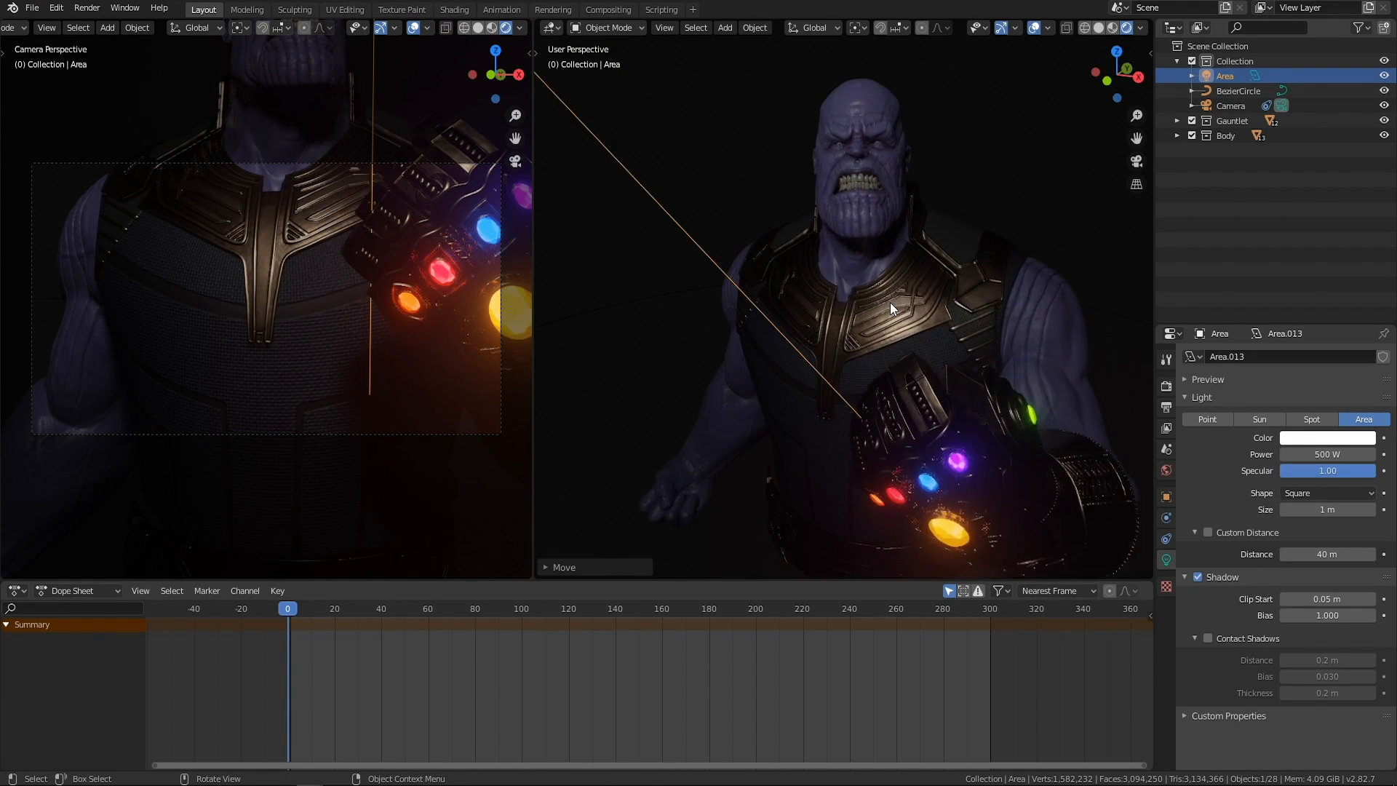
scroll(892, 304, down, 8)
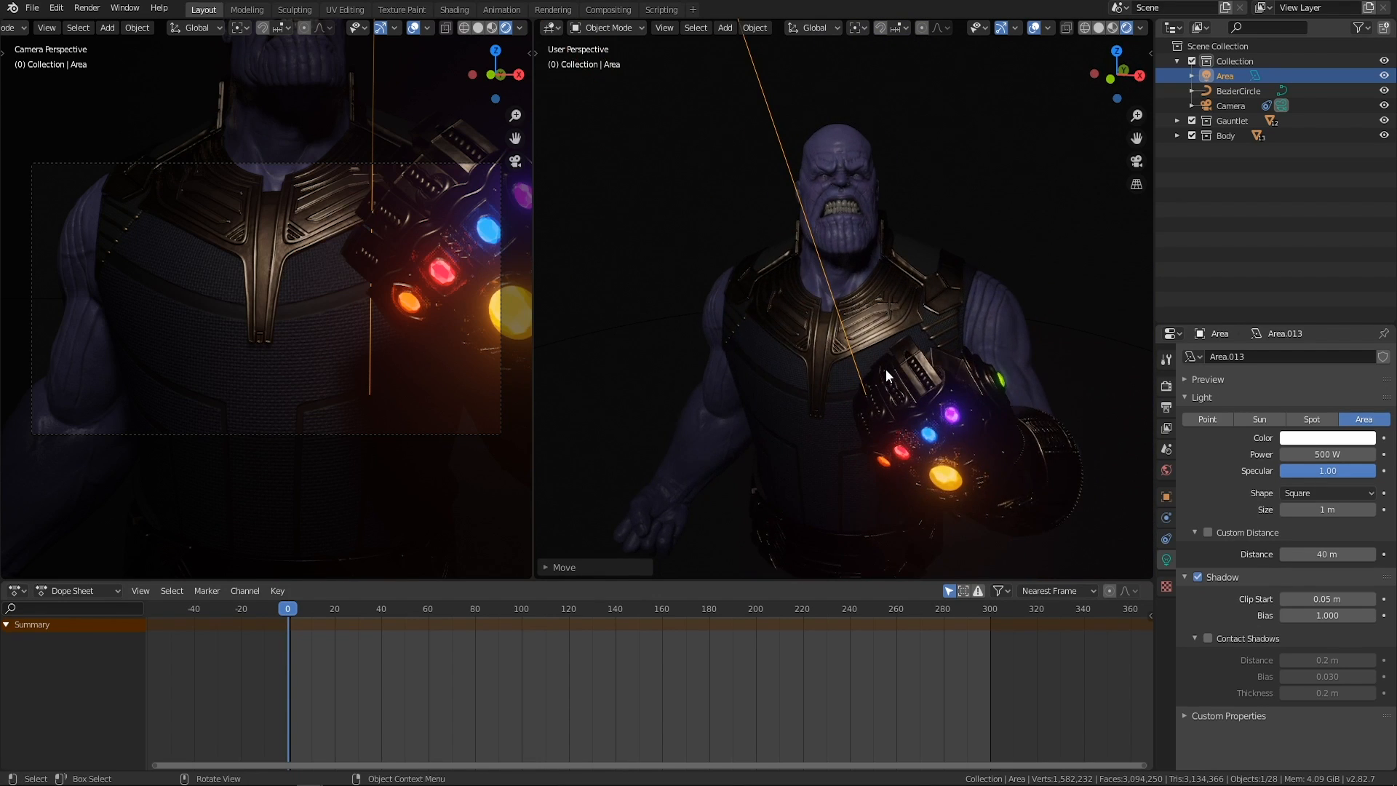
scroll(857, 364, down, 4)
shift+middle_drag(809, 267, 818, 312)
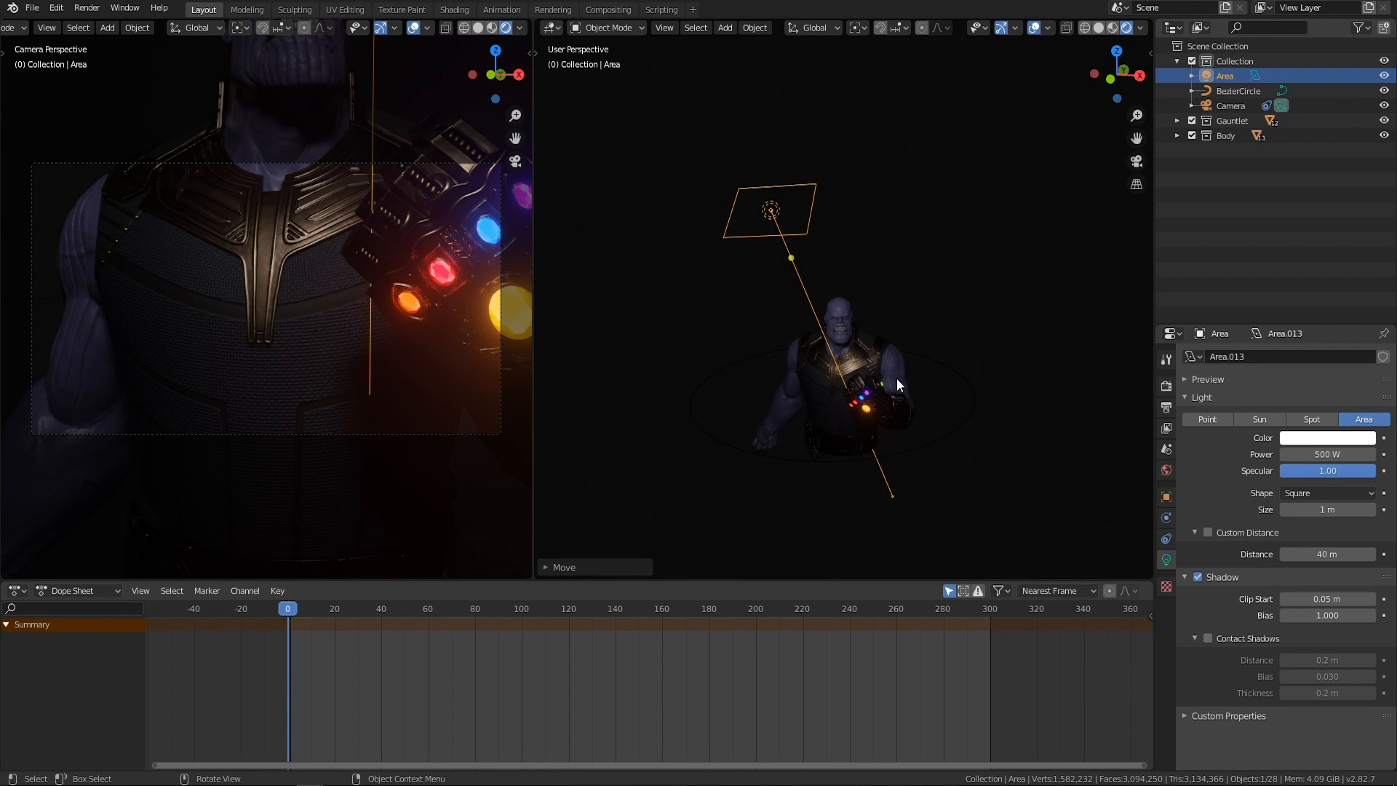
middle_drag(958, 396, 914, 412)
key(shift+a)
mouse_move(913, 420)
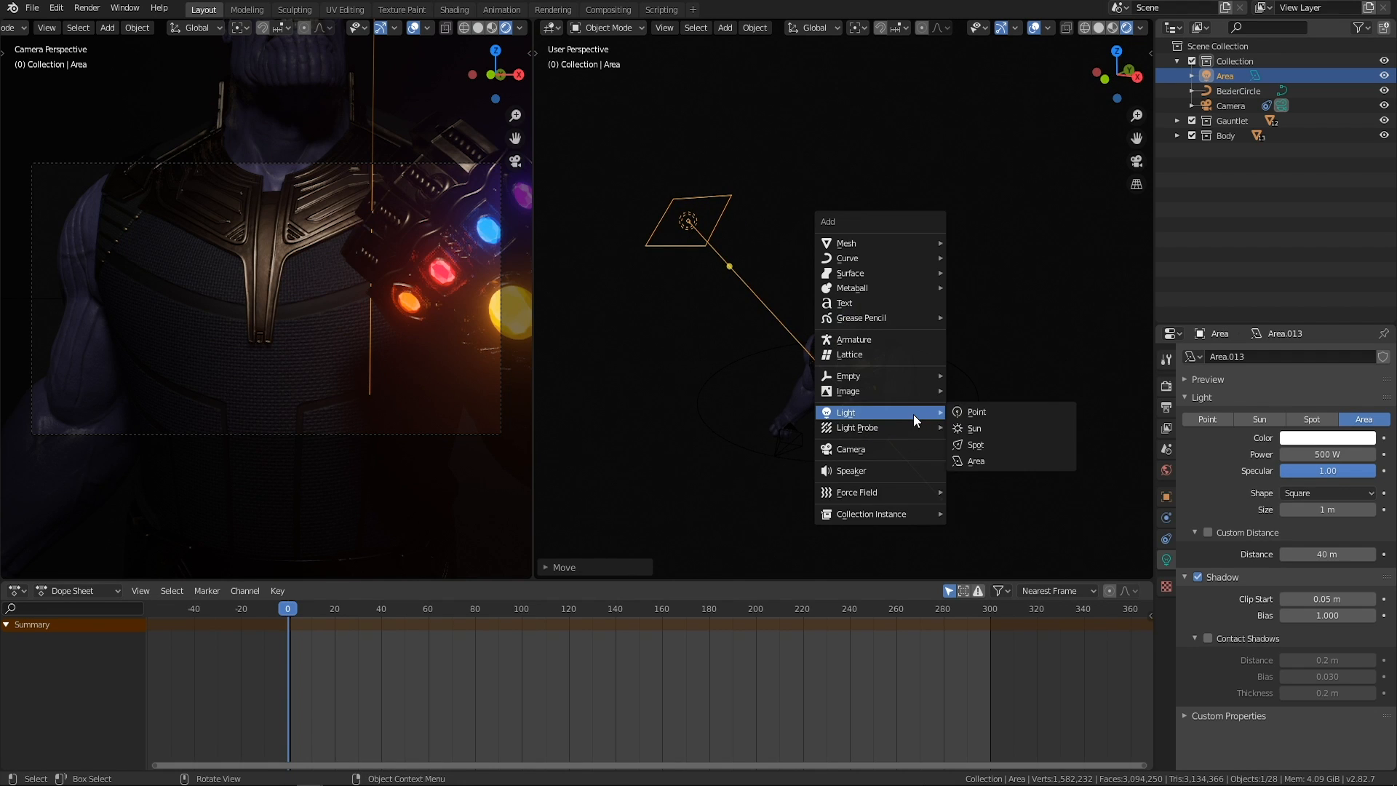
click(989, 459)
Move the second area light up and out beyond the character's right shoulder.
middle_drag(910, 383, 875, 329)
scroll(812, 350, up, 3)
key(g)
click(1053, 334)
key(g)
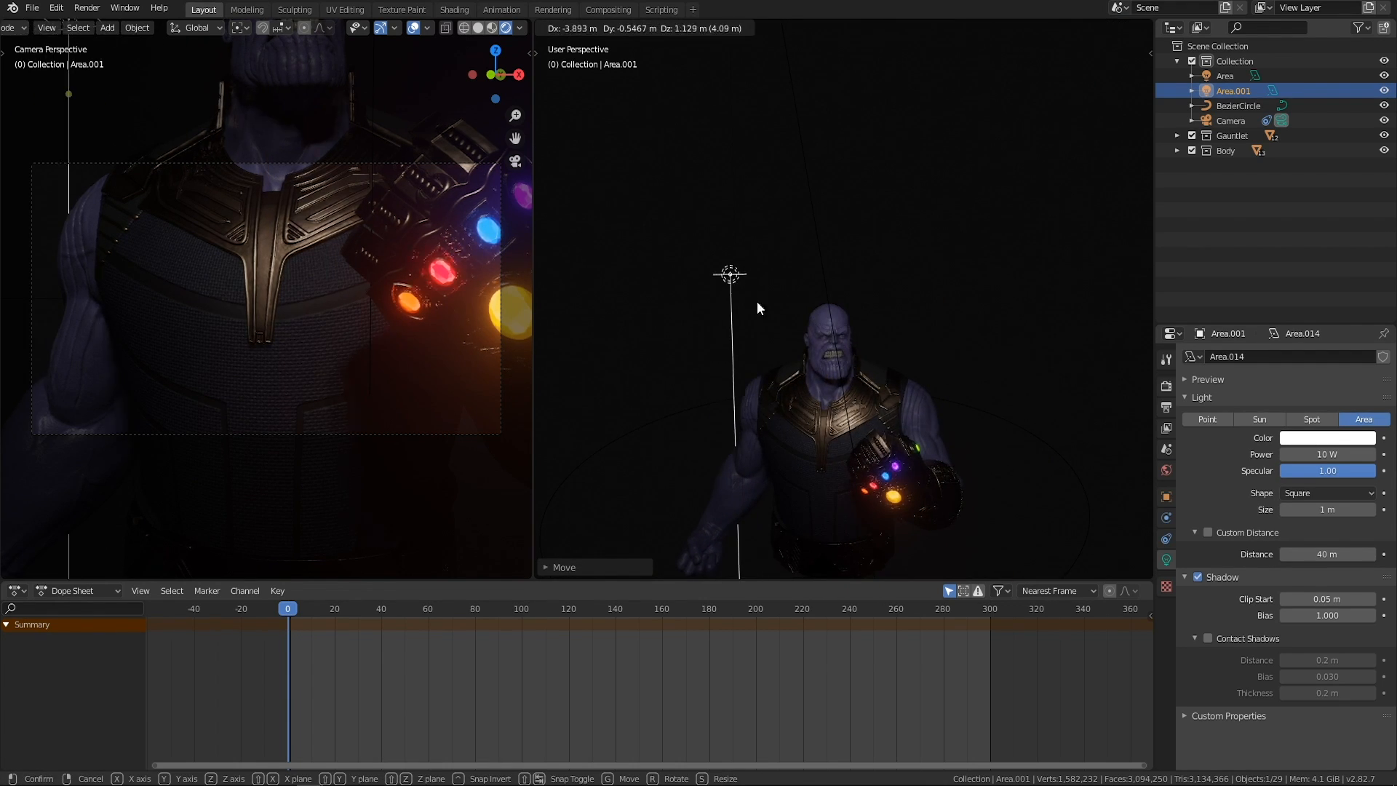
click(761, 307)
Scale the second area light up about 3.2 times and rotate it to point at the character.
middle_drag(761, 307, 749, 309)
key(s)
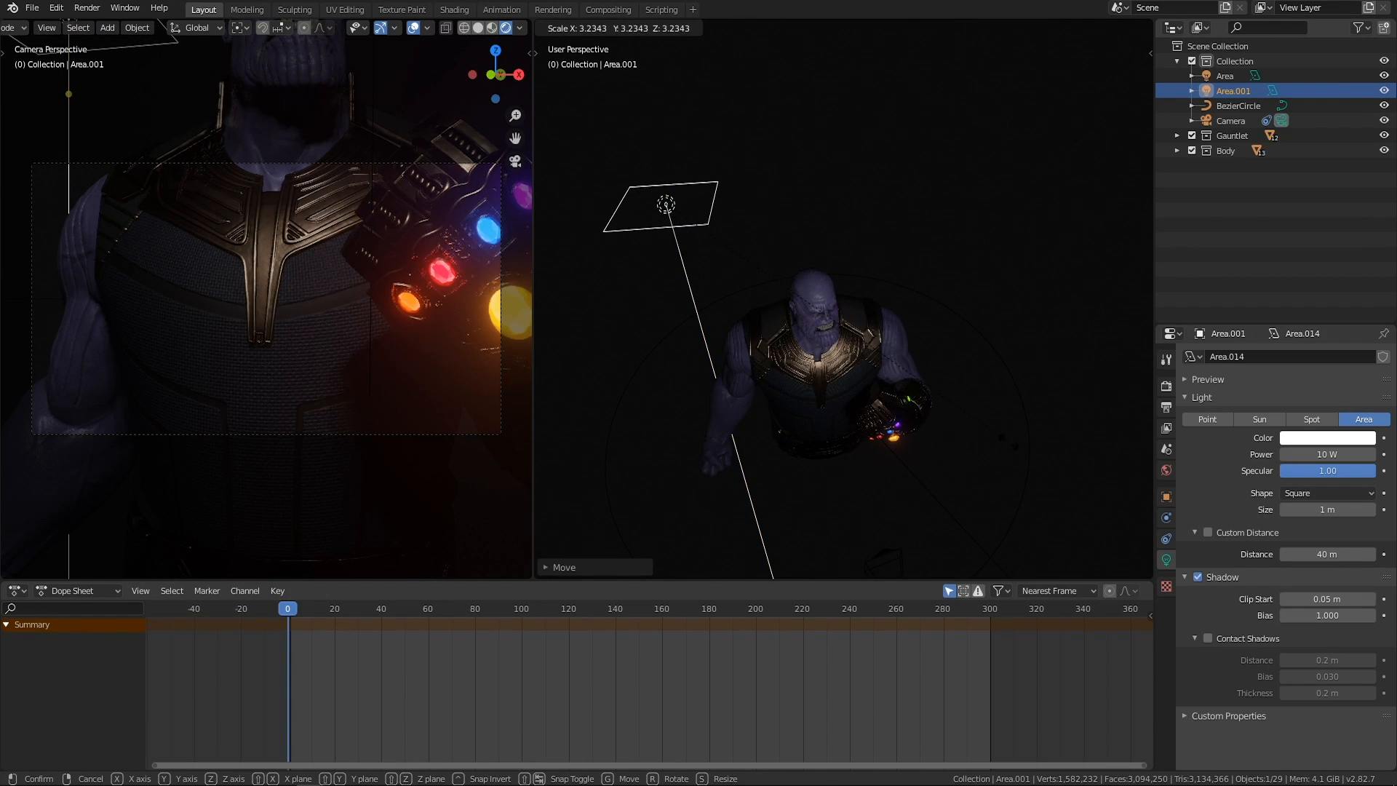
click(752, 372)
middle_drag(752, 372, 925, 279)
key(r)
key(r)
click(910, 368)
scroll(925, 280, down, 4)
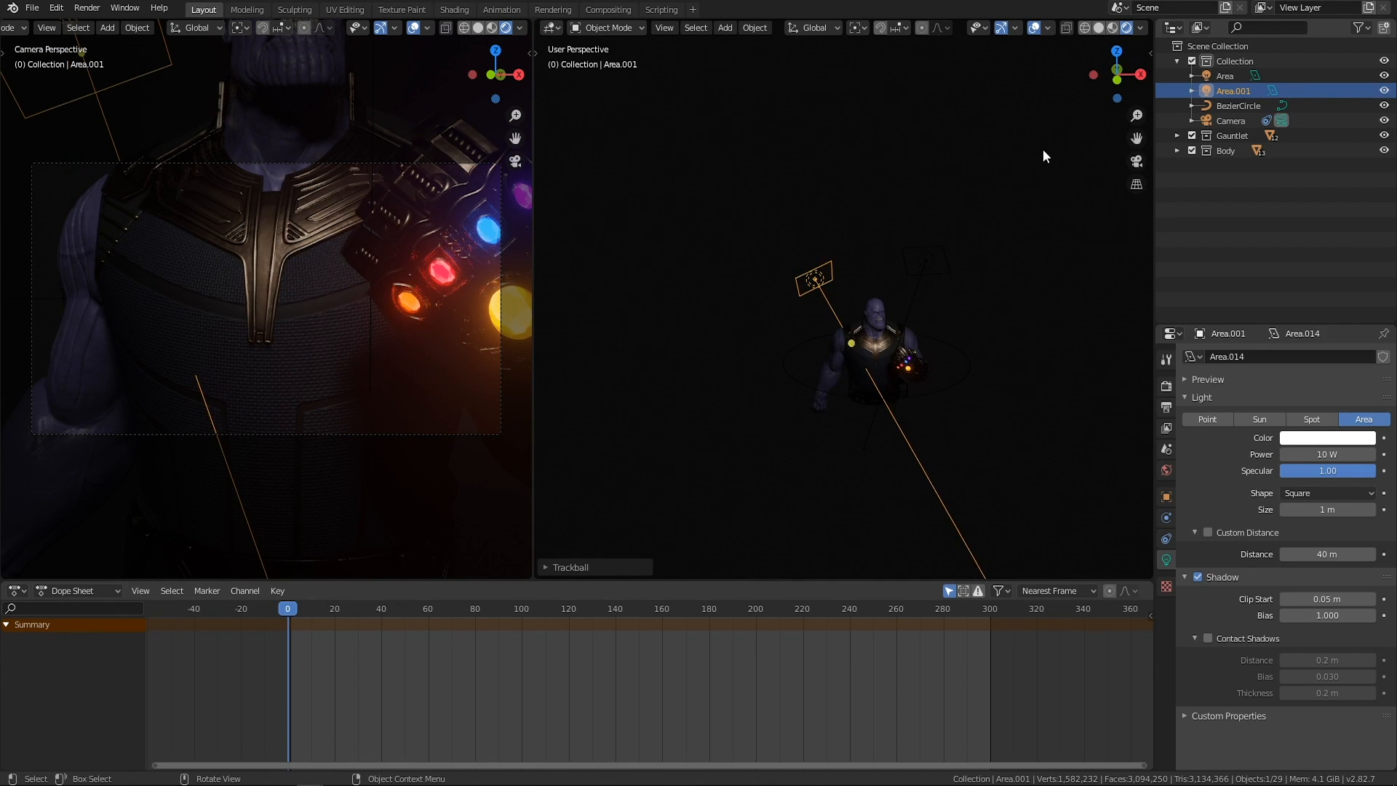
Select the first area light, raise its power to 2000 W, and check the lighting on the character.
drag(1042, 150, 855, 300)
scroll(942, 264, up, 2)
middle_drag(978, 272, 870, 169)
click(875, 122)
middle_drag(934, 271, 848, 294)
shift+middle_drag(838, 347, 853, 291)
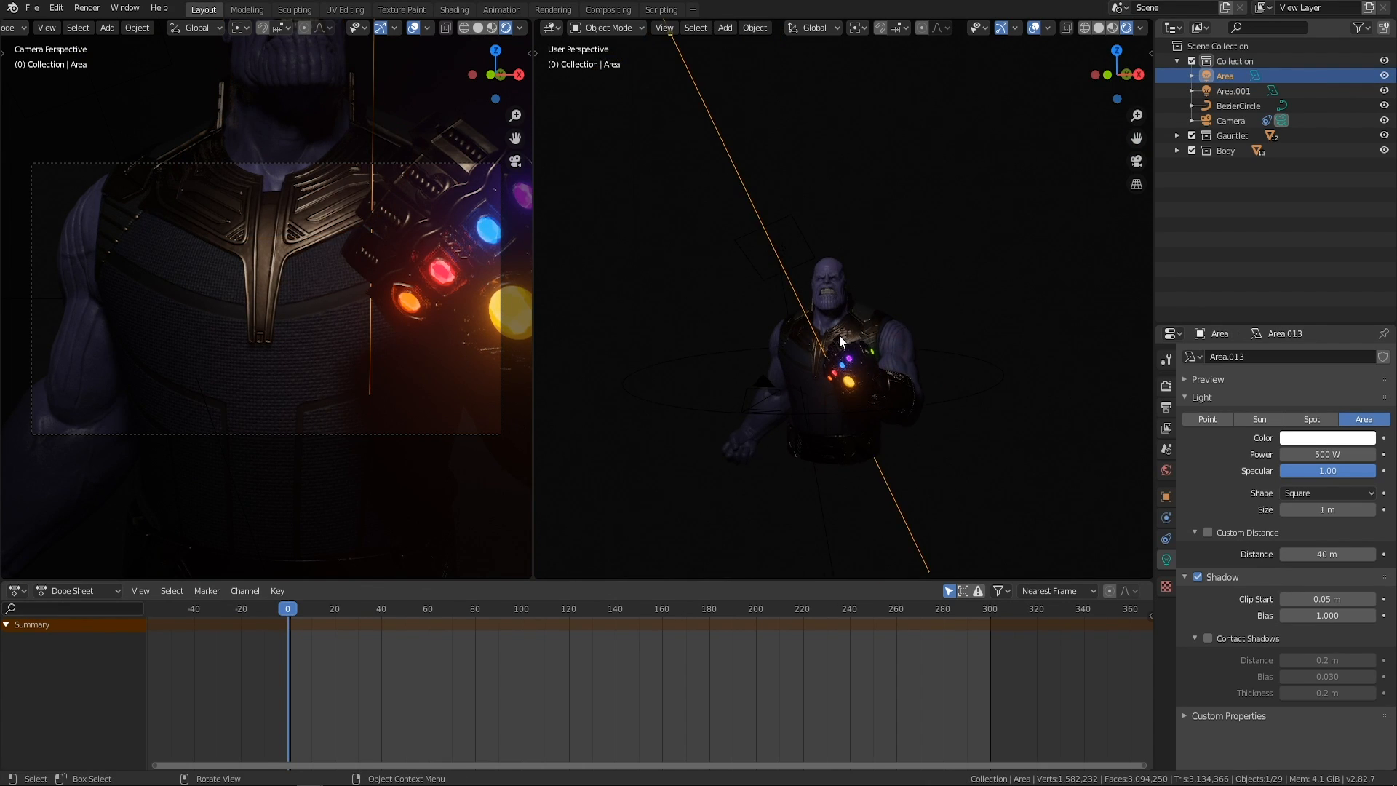
scroll(846, 356, up, 1)
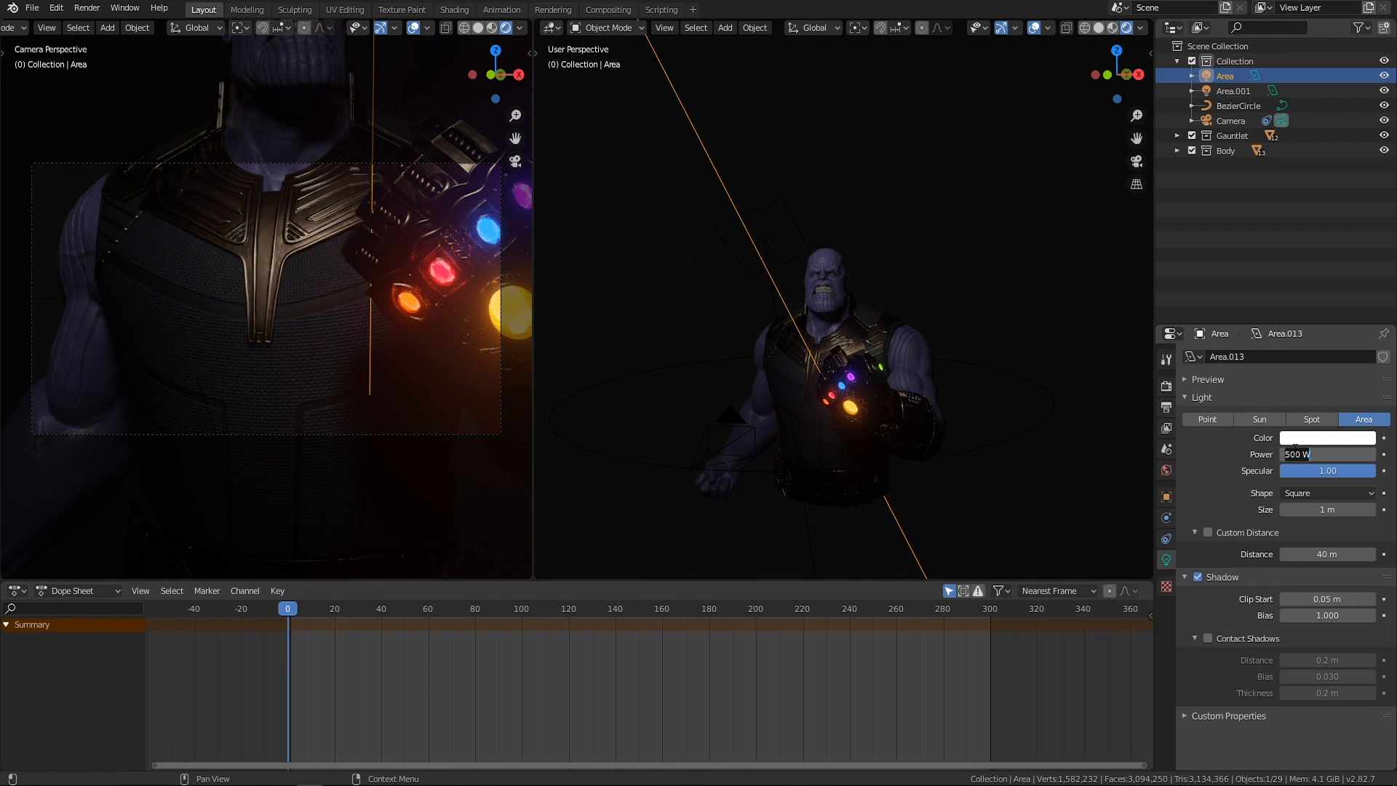
key(Return)
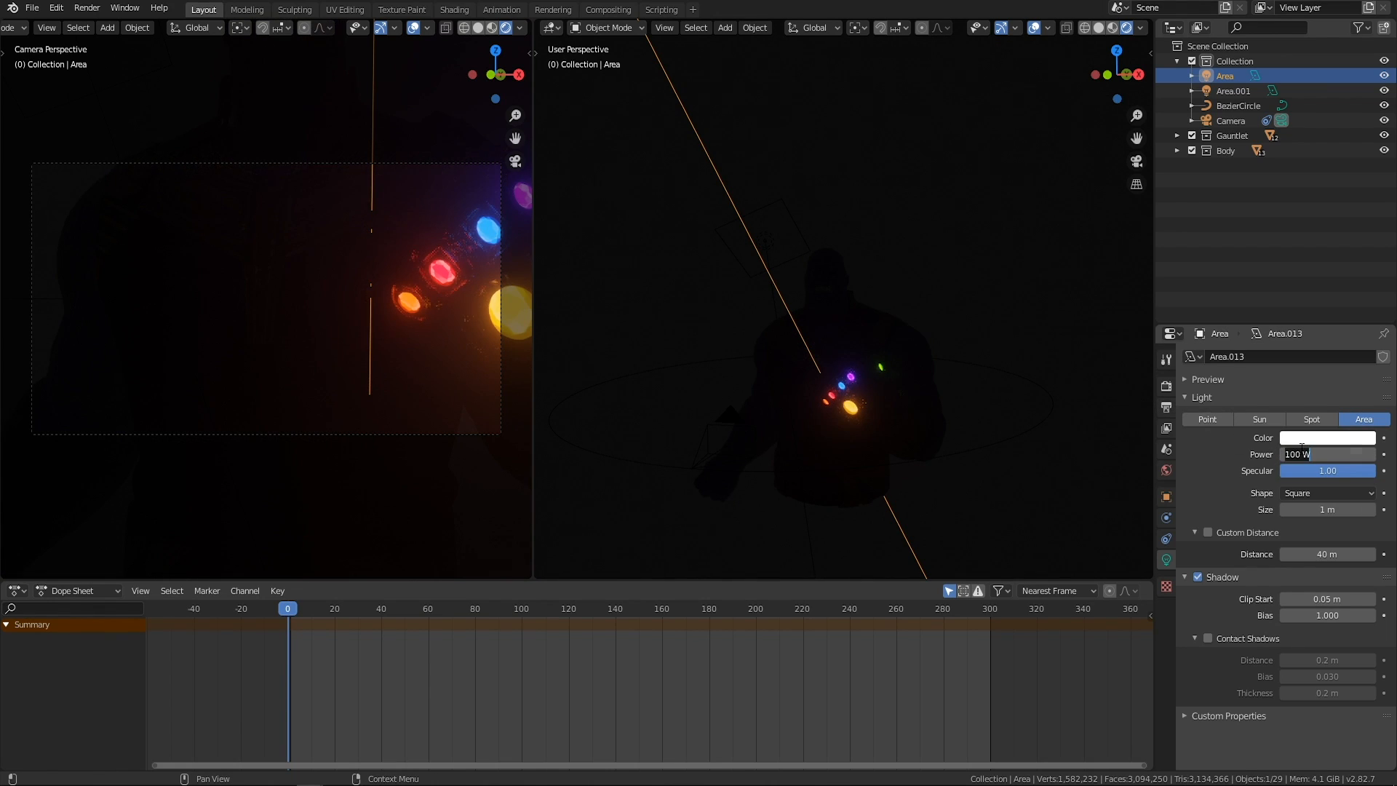
key(Return)
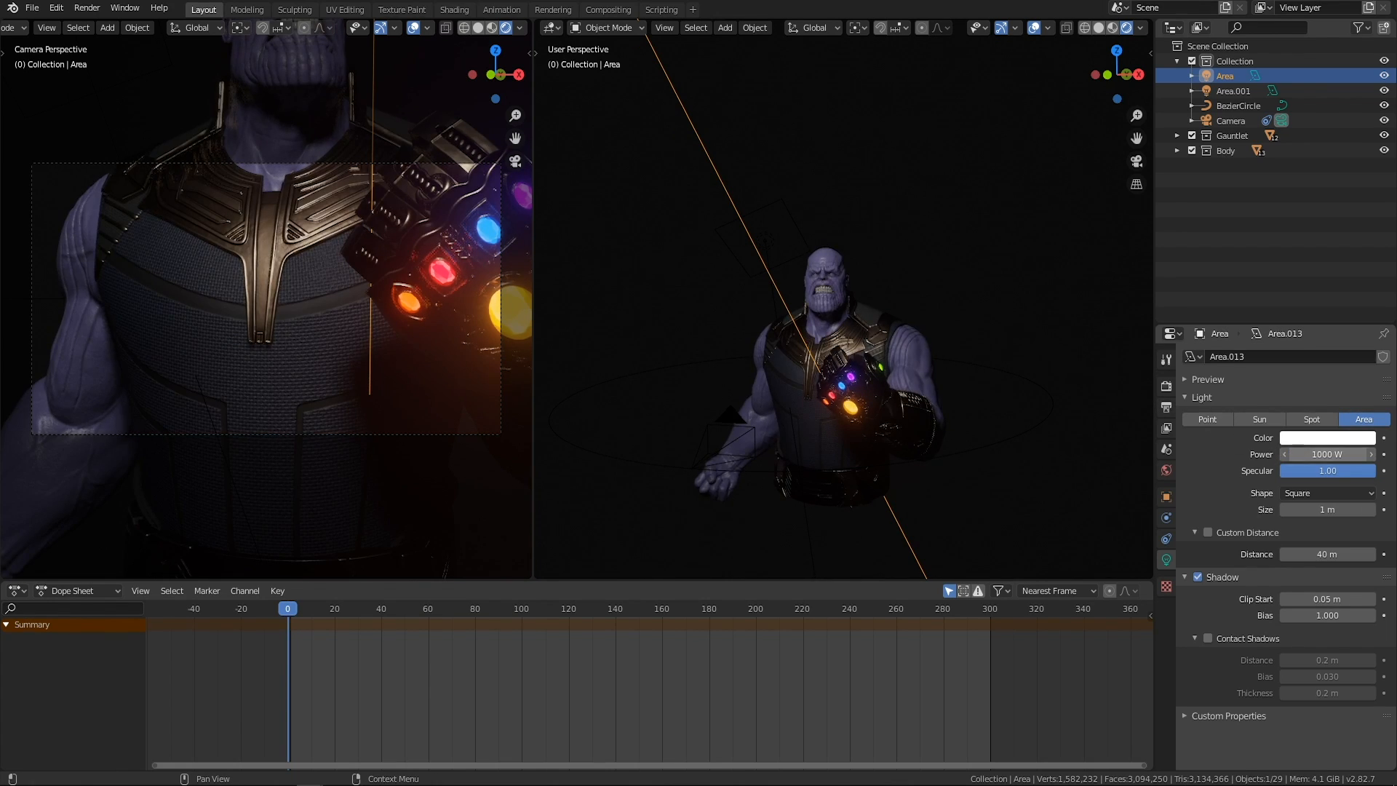
text(00)
key(Return)
scroll(812, 325, up, 2)
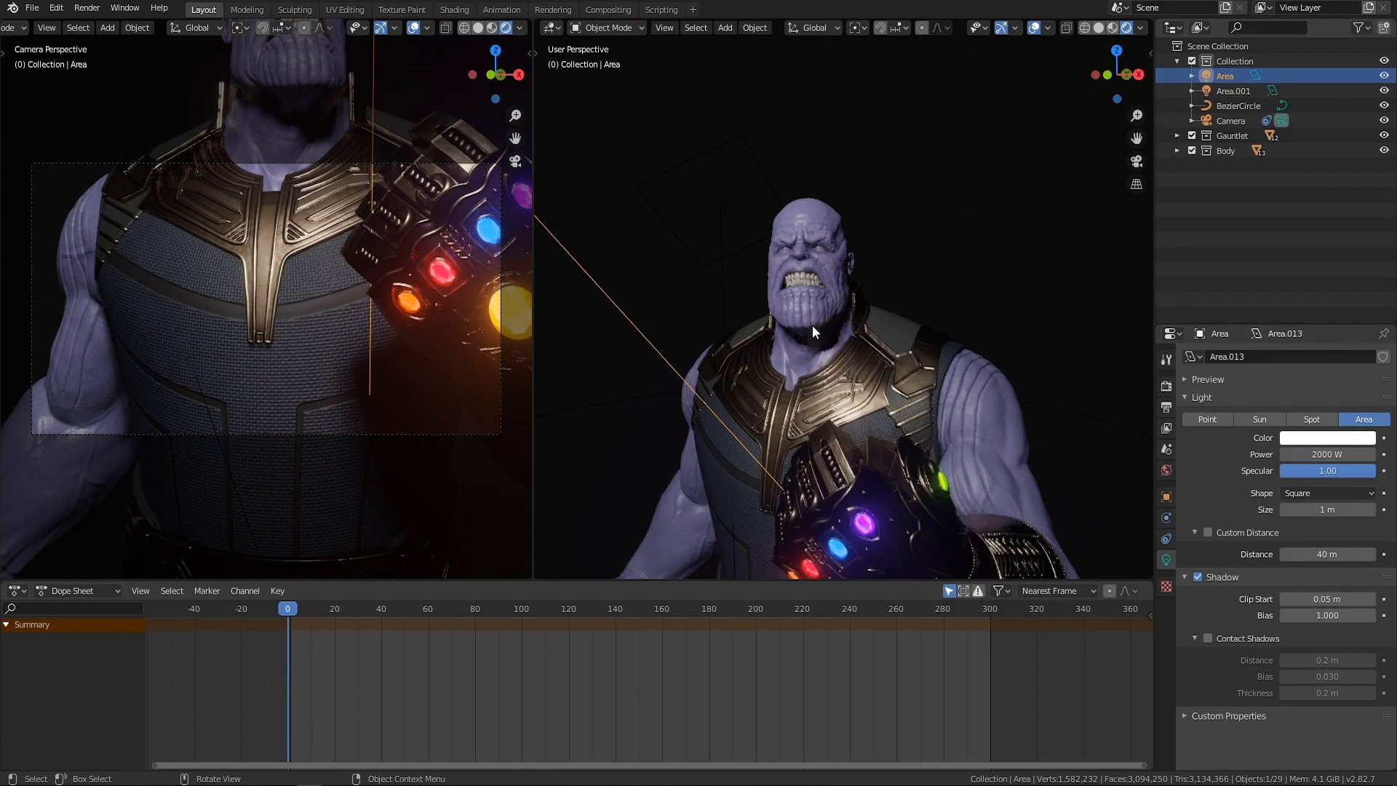
mouse_move(808, 389)
middle_down()
mouse_move(898, 417)
mouse_move(825, 400)
middle_up()
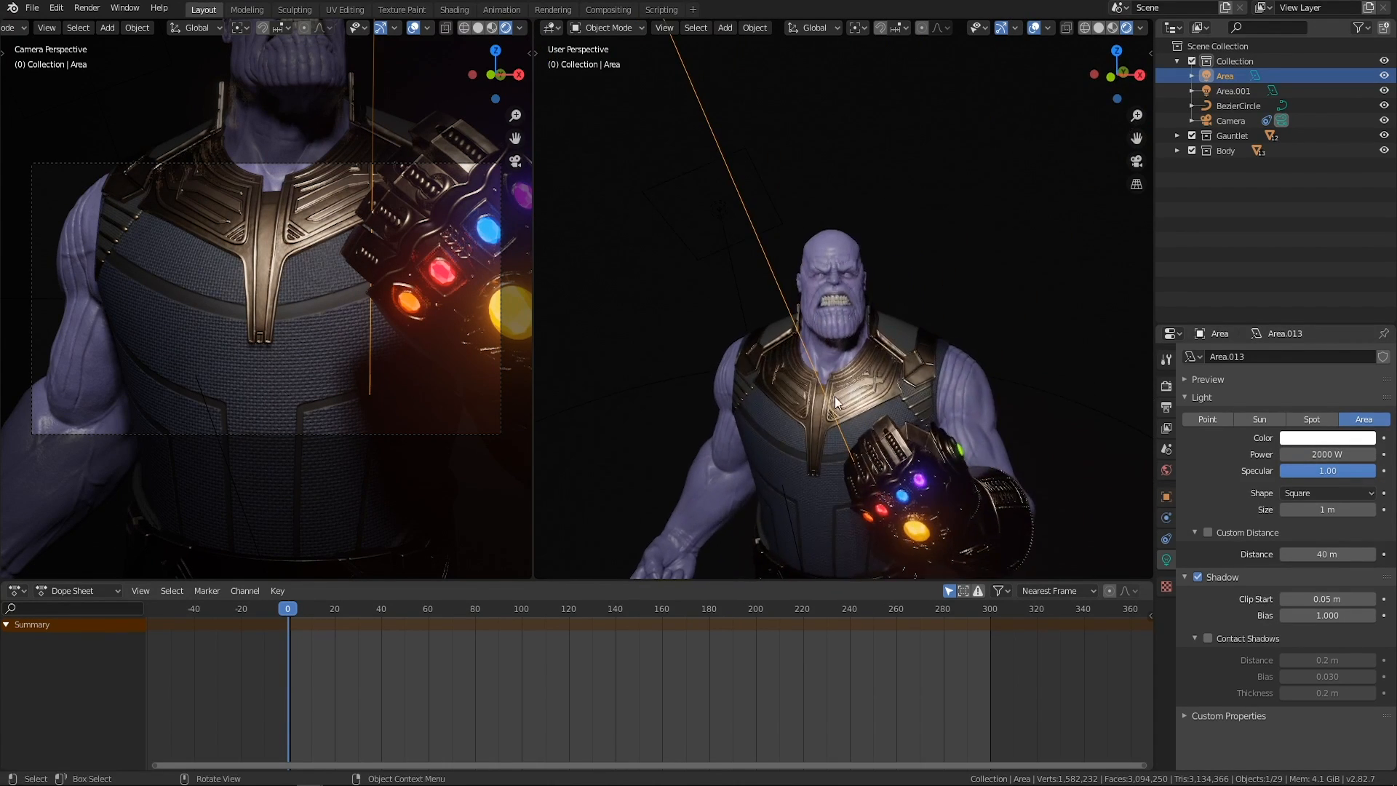
Set the first area light's power to 500 W and check the lighting on the character from the front.
click(1313, 456)
text(500)
key(Return)
middle_drag(899, 338, 865, 276)
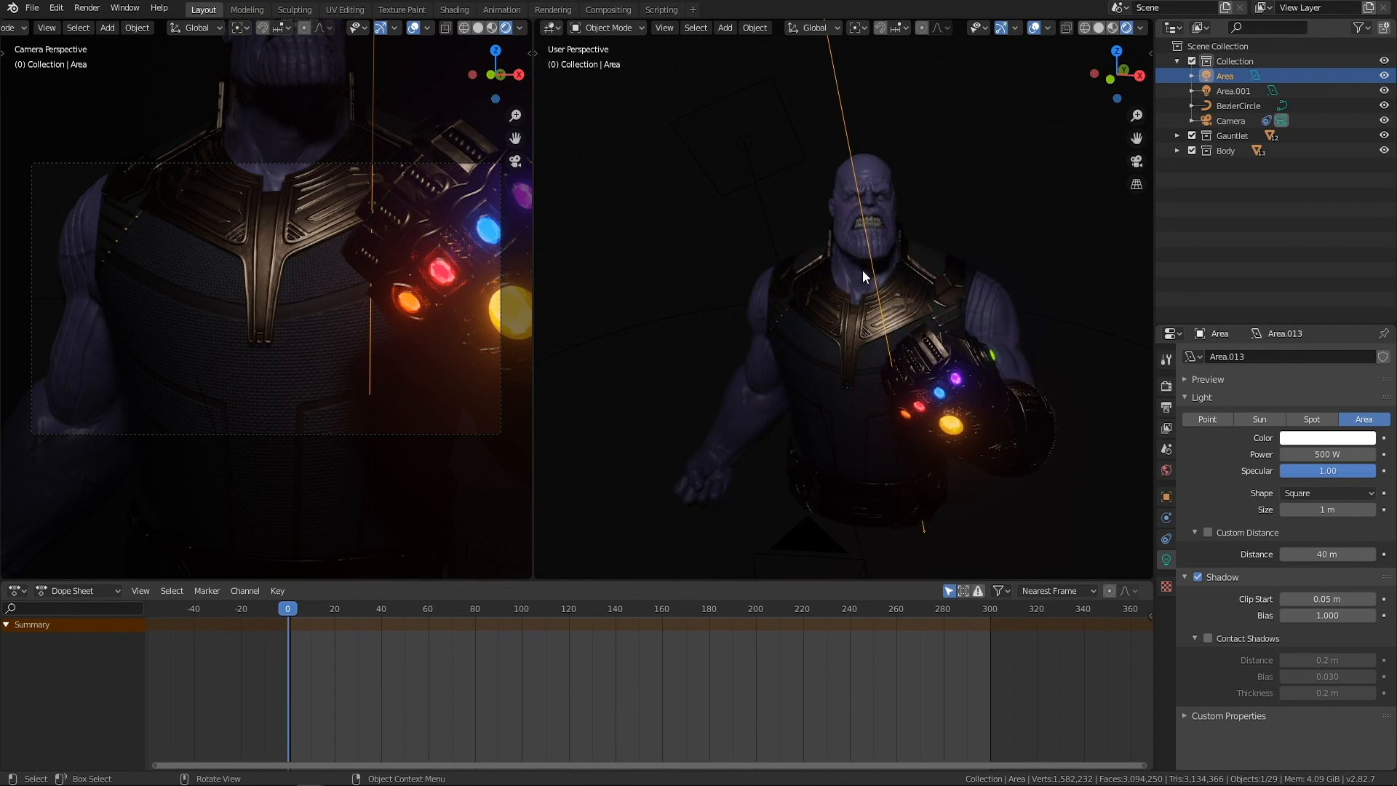
middle_drag(948, 251, 842, 284)
middle_drag(958, 344, 857, 200)
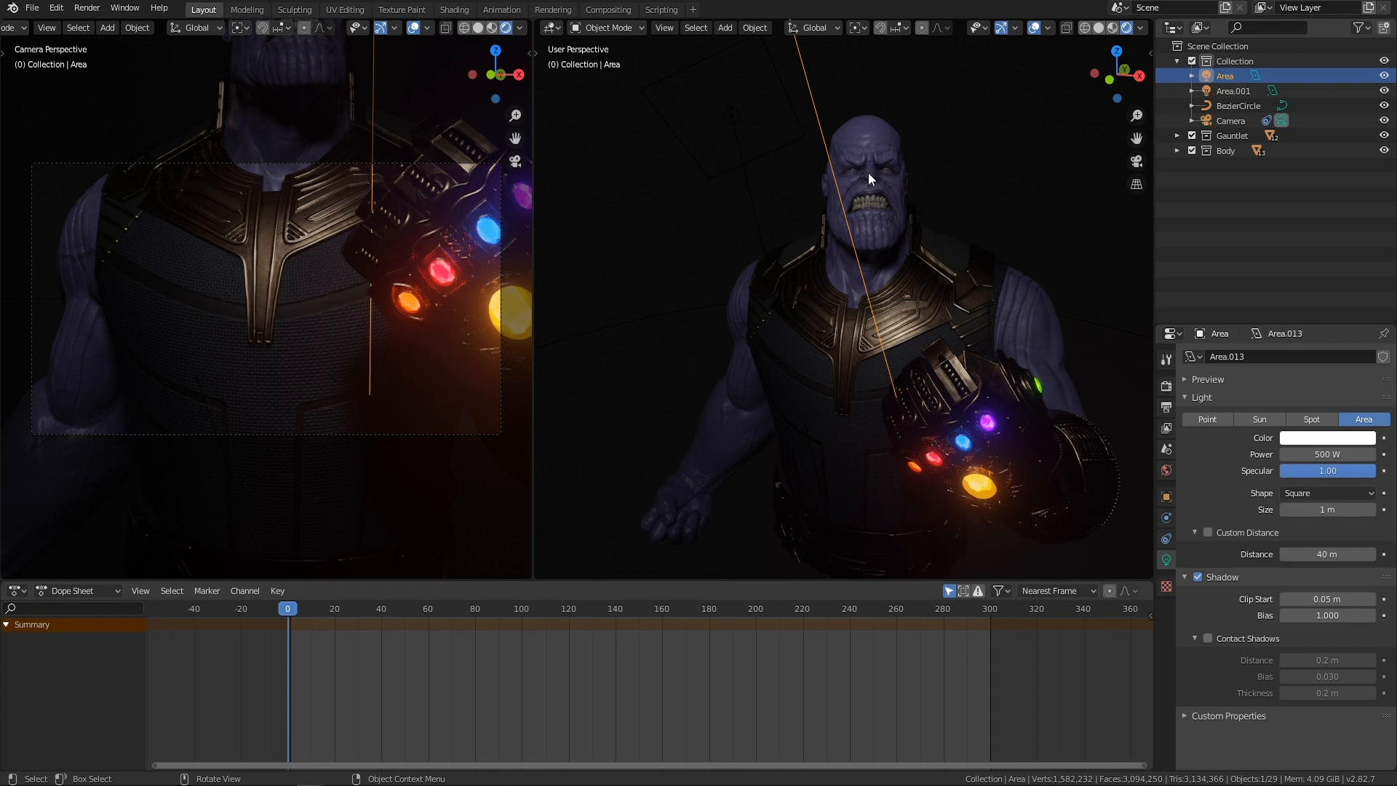
middle_drag(903, 386, 783, 211)
Select the second area light and reposition it above and beyond the character's right shoulder.
drag(764, 81, 614, 208)
middle_drag(613, 208, 844, 238)
key(g)
click(867, 299)
key(g)
click(820, 224)
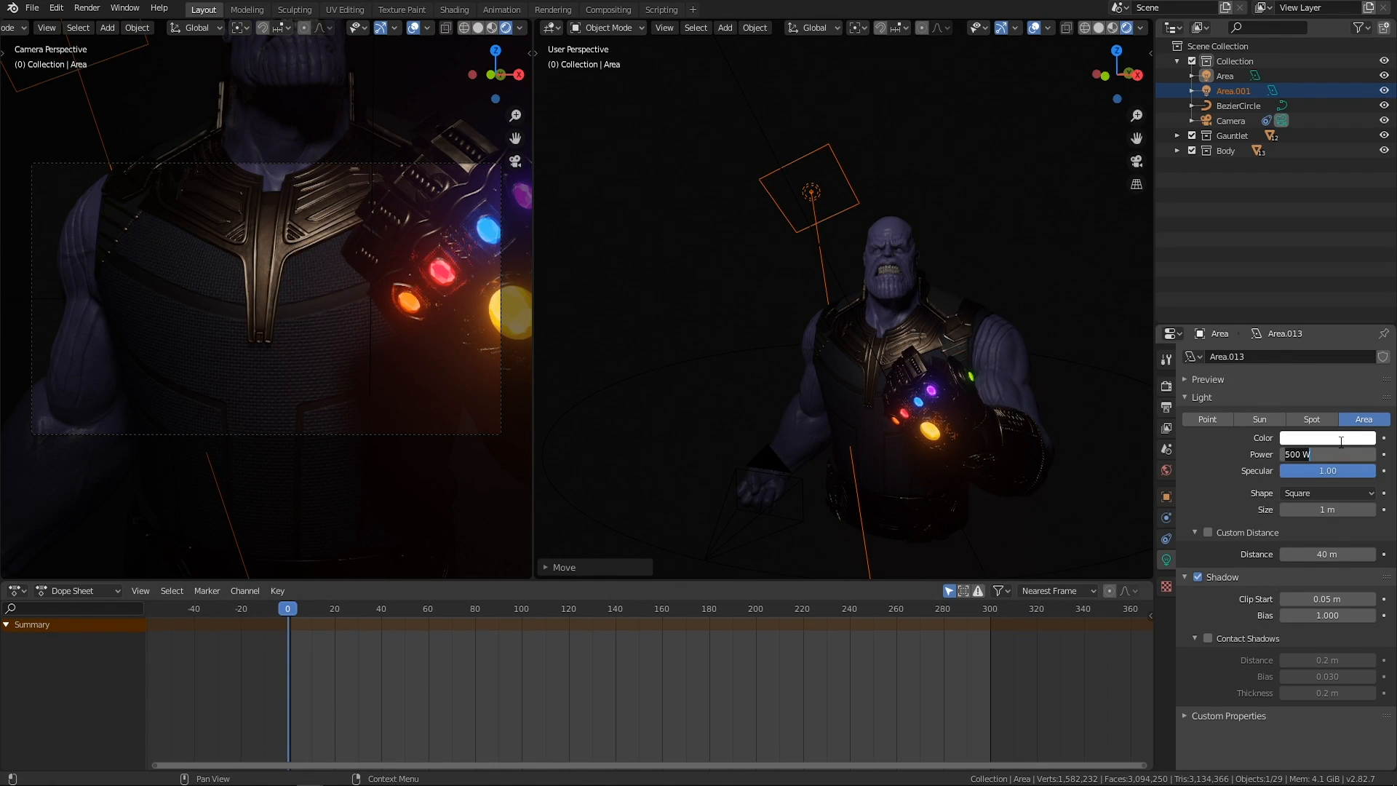
Select the second area light and set its power to 250 W.
click(827, 180)
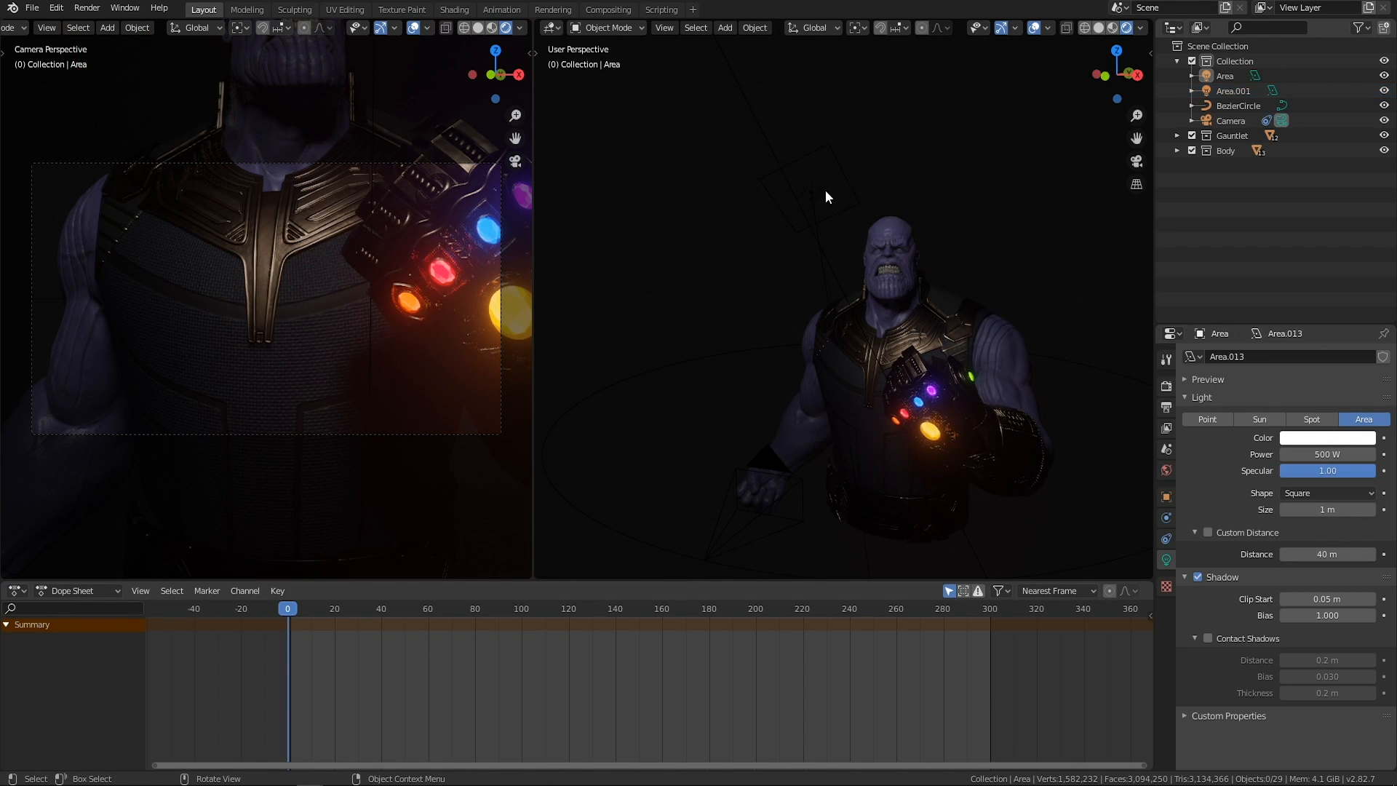
click(813, 192)
click(1344, 456)
text(250)
key(Return)
Move the second area light behind the character's right shoulder and check its effect on the character.
middle_drag(855, 312, 899, 278)
key(g)
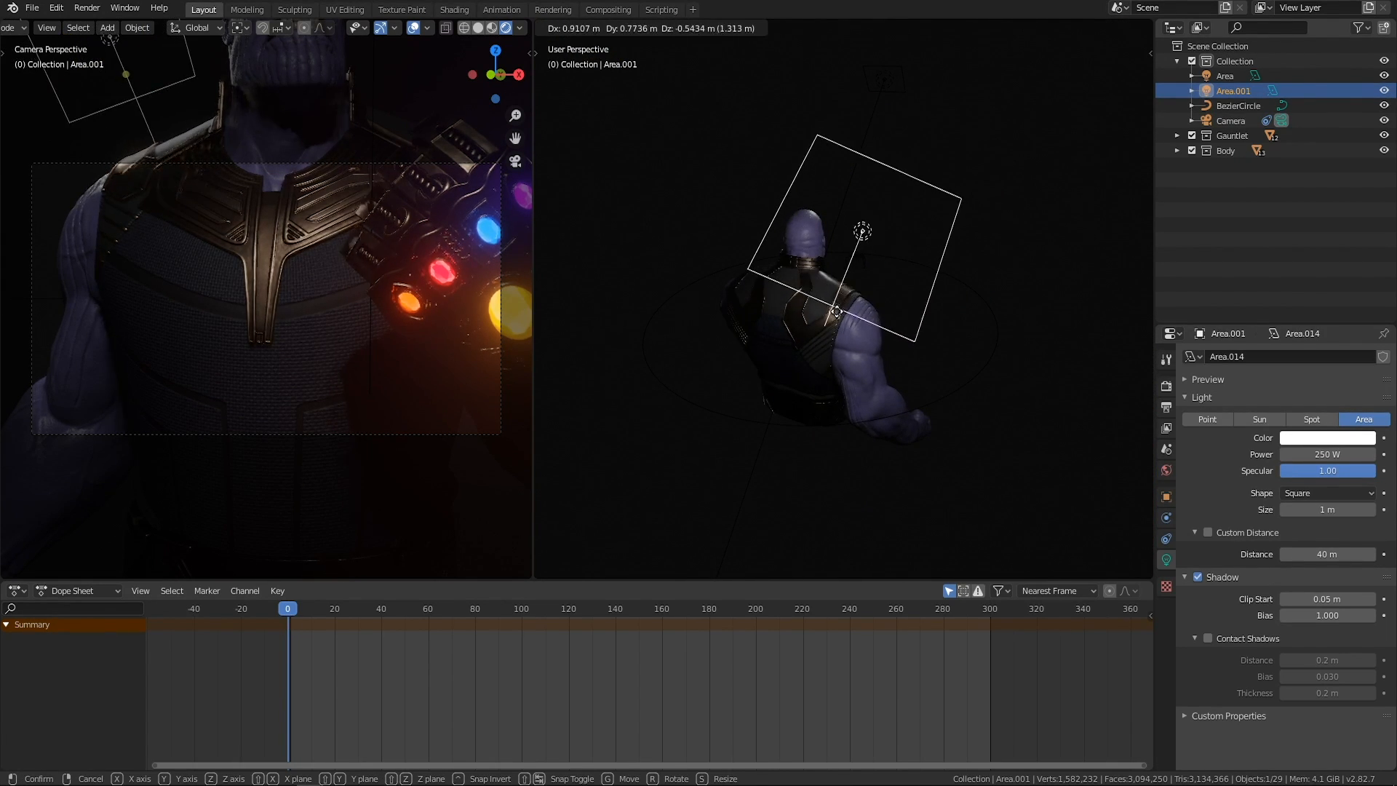
click(859, 319)
mouse_move(859, 319)
middle_down()
mouse_move(844, 334)
mouse_move(941, 329)
mouse_move(824, 268)
mouse_move(878, 292)
mouse_move(861, 304)
middle_up()
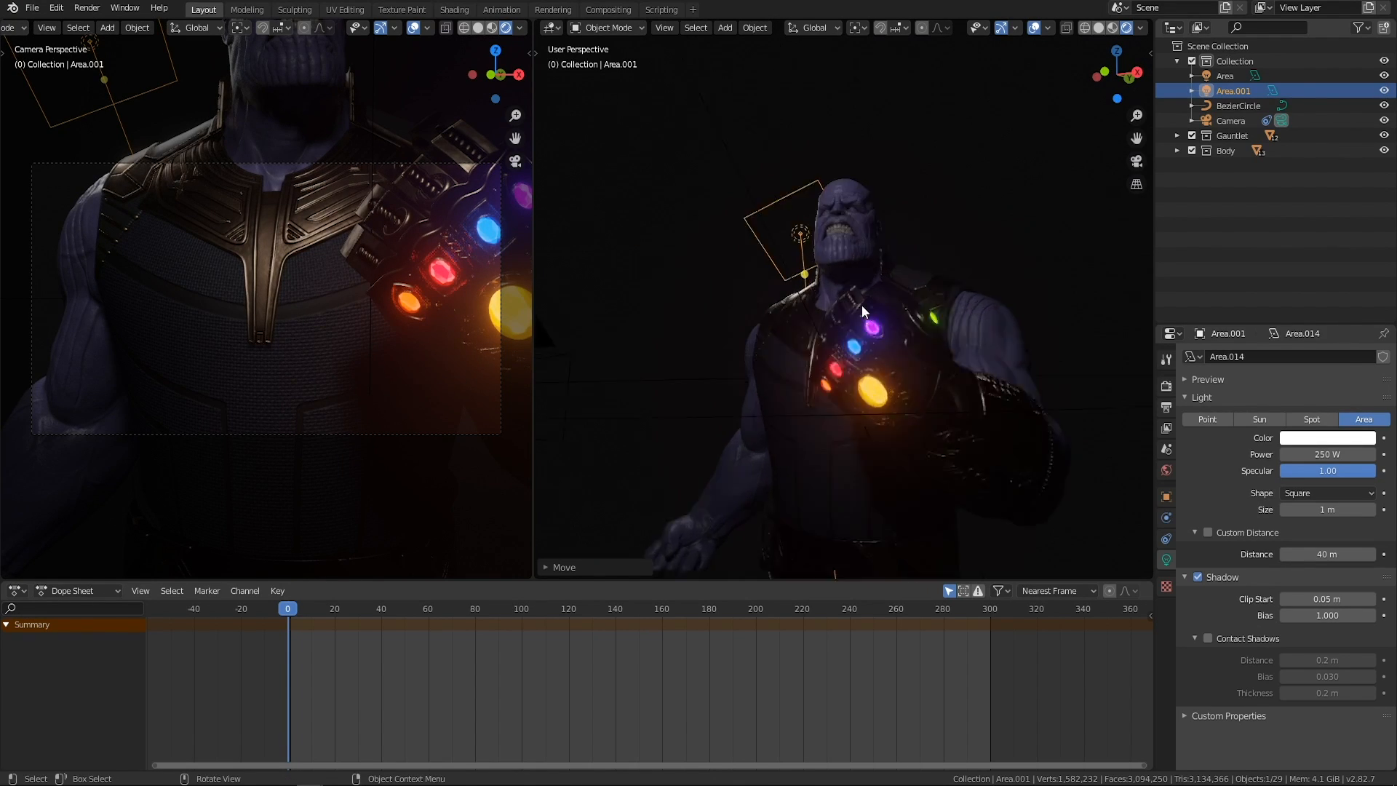
scroll(803, 317, up, 8)
middle_drag(776, 329, 704, 284)
scroll(831, 329, down, 6)
scroll(849, 365, down, 5)
Duplicate the first area light and place the copy lower in front of the character.
drag(758, 138, 655, 279)
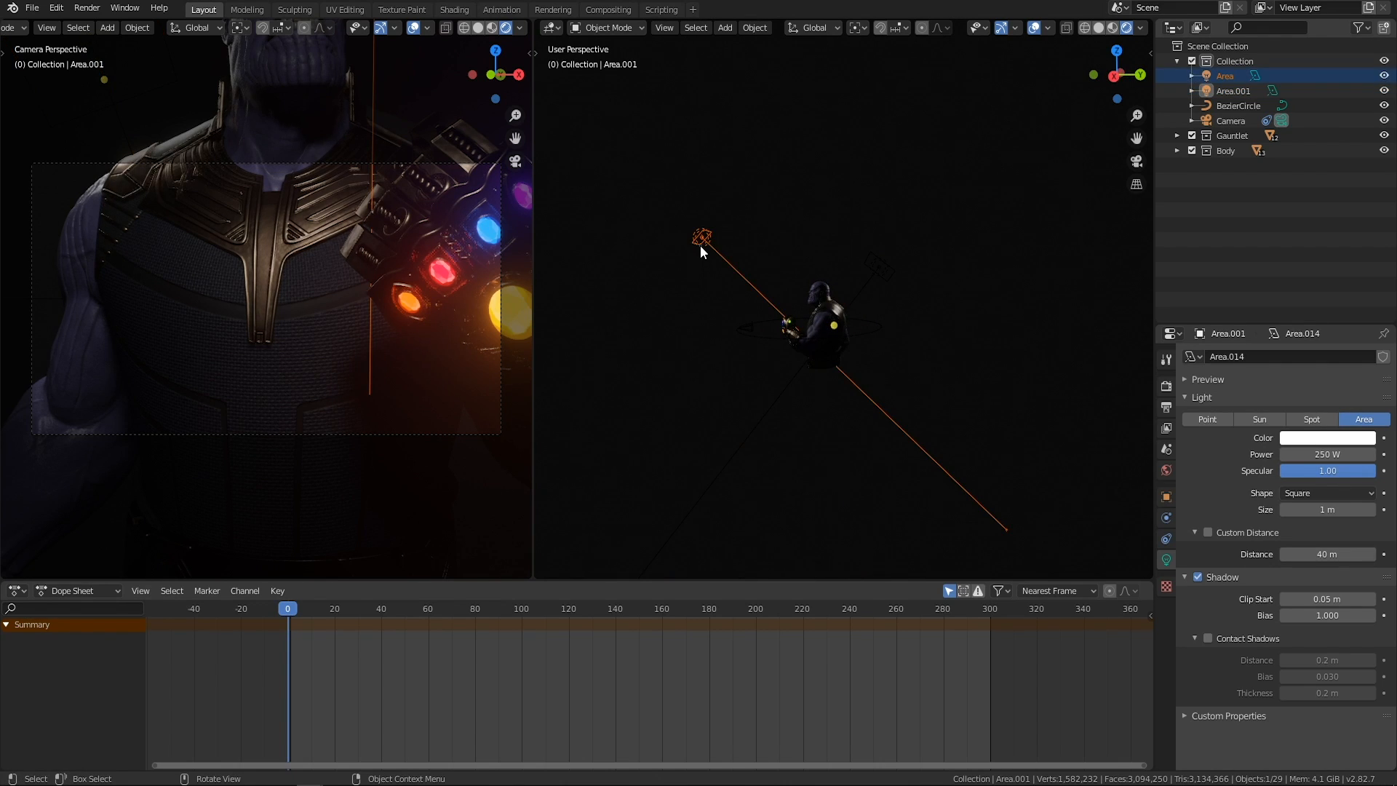
click(700, 249)
middle_drag(789, 243, 796, 157)
scroll(902, 280, up, 5)
scroll(887, 293, up, 3)
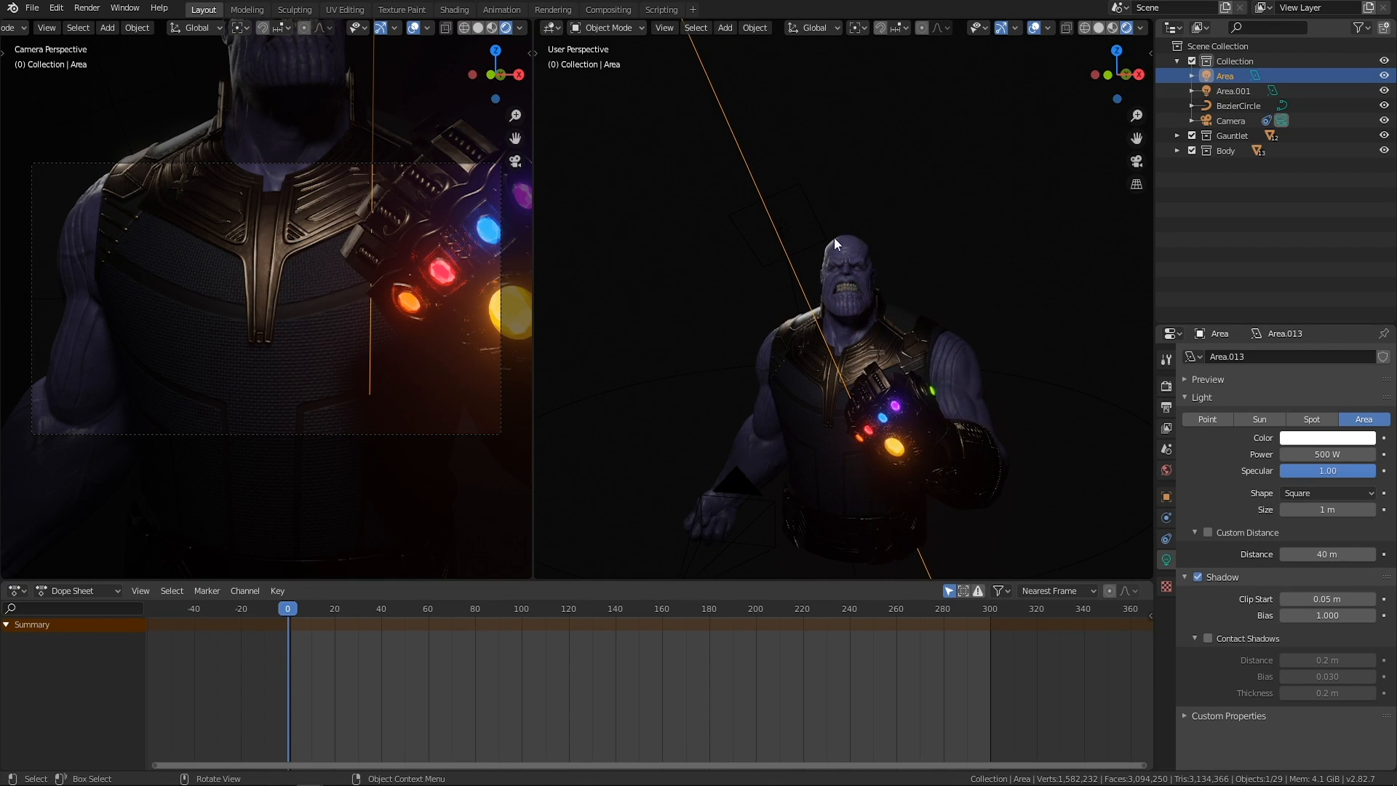
scroll(854, 309, down, 3)
middle_drag(880, 288, 668, 280)
key(shift+d)
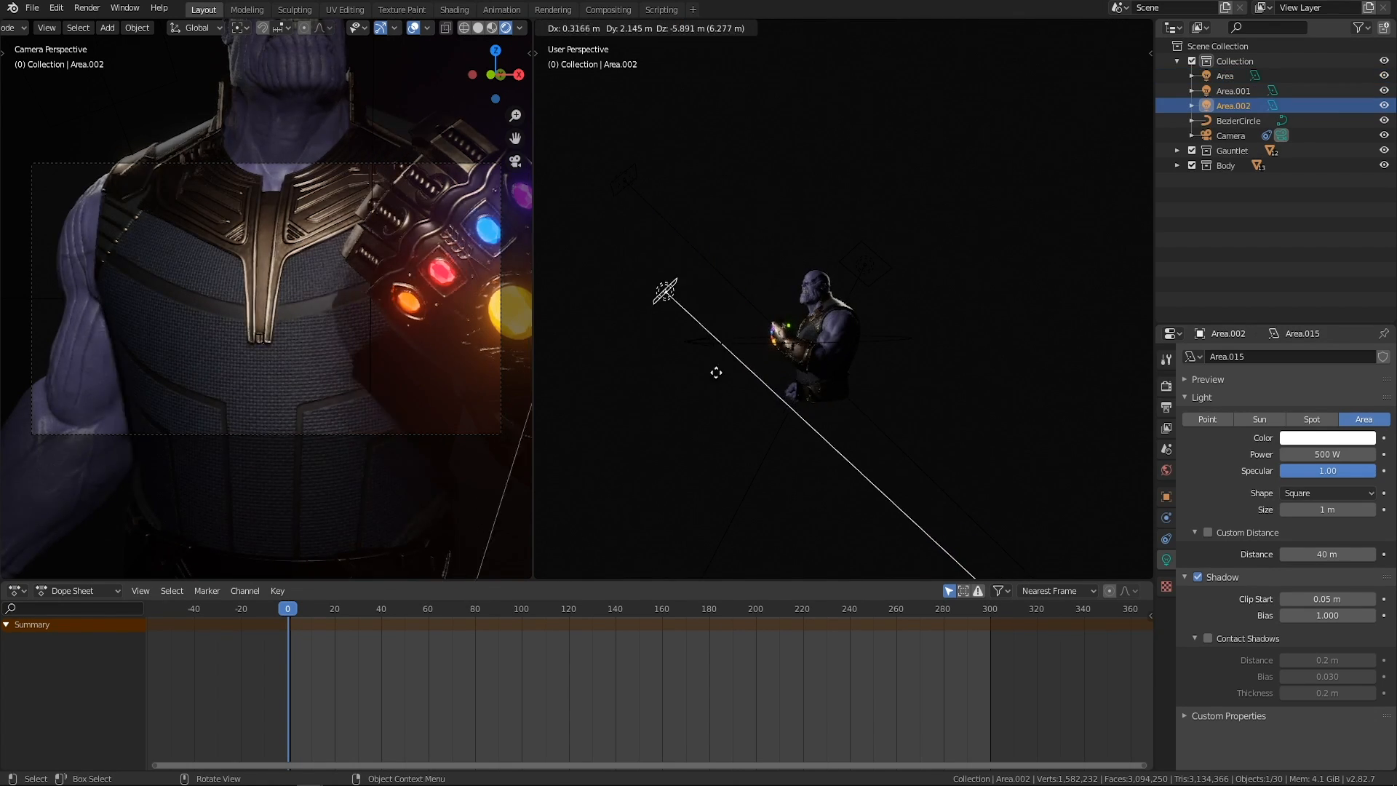
click(719, 382)
Set the duplicated area light's power to 200 W.
middle_drag(711, 364, 891, 359)
scroll(880, 363, up, 3)
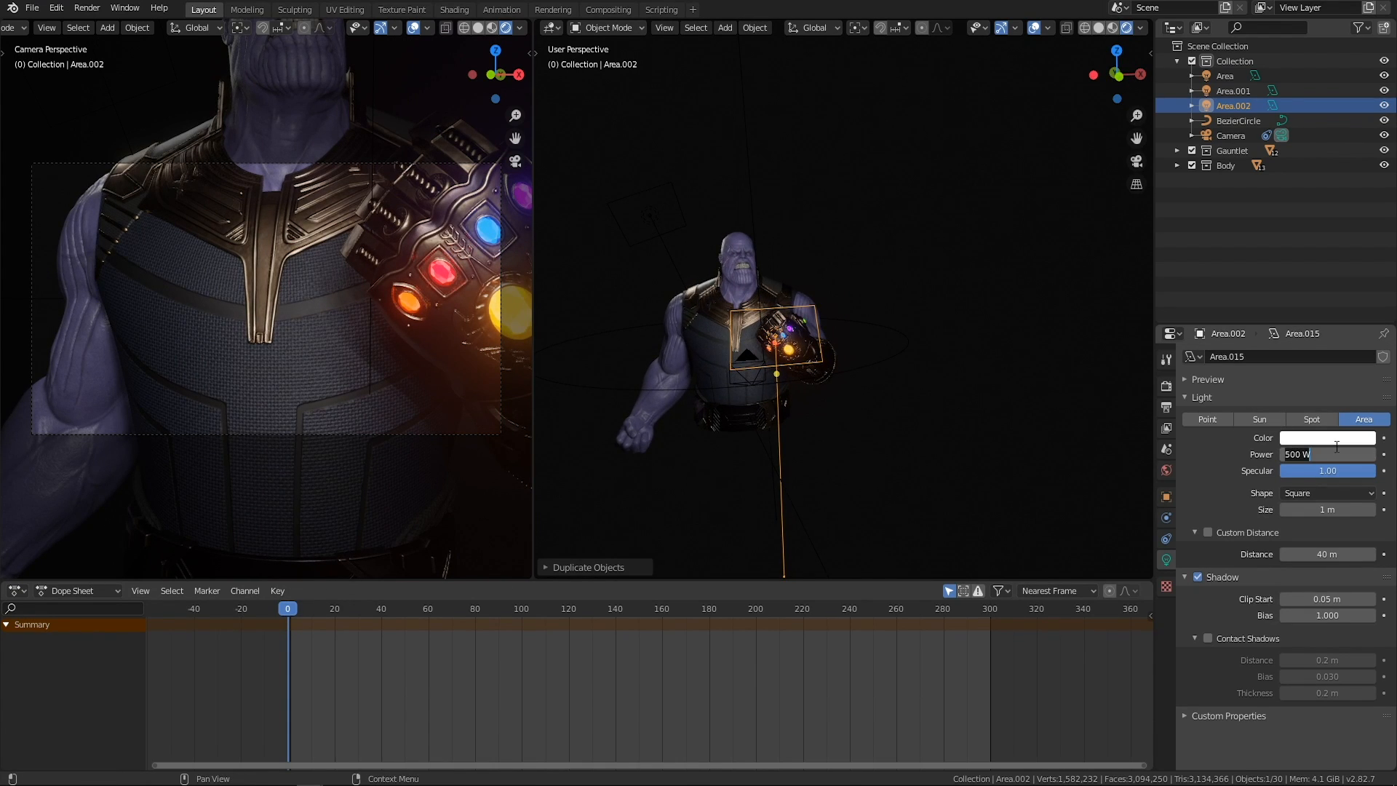
key(Return)
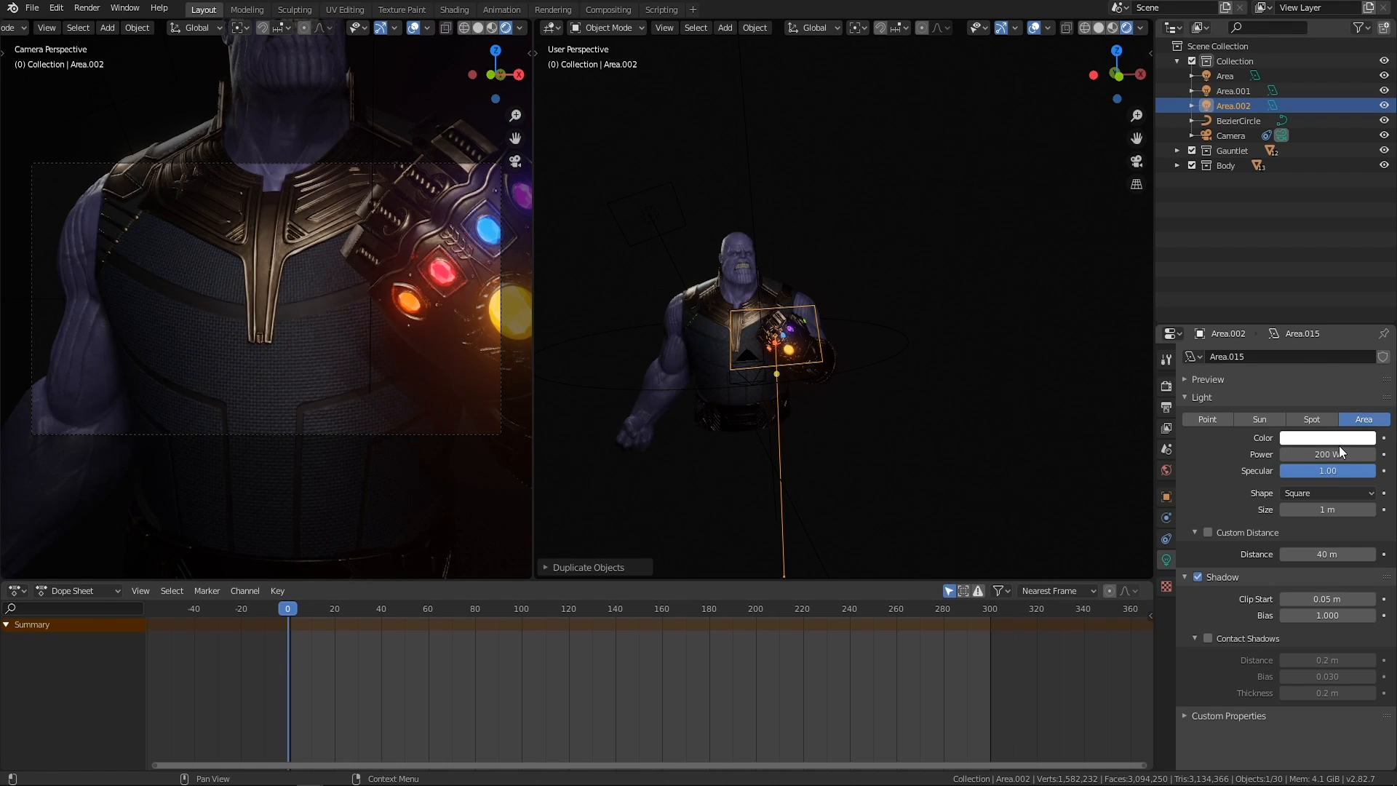
Rotate the third area light with trackball rotation and move it farther out in front of the character.
middle_drag(899, 397, 860, 382)
key(r)
key(r)
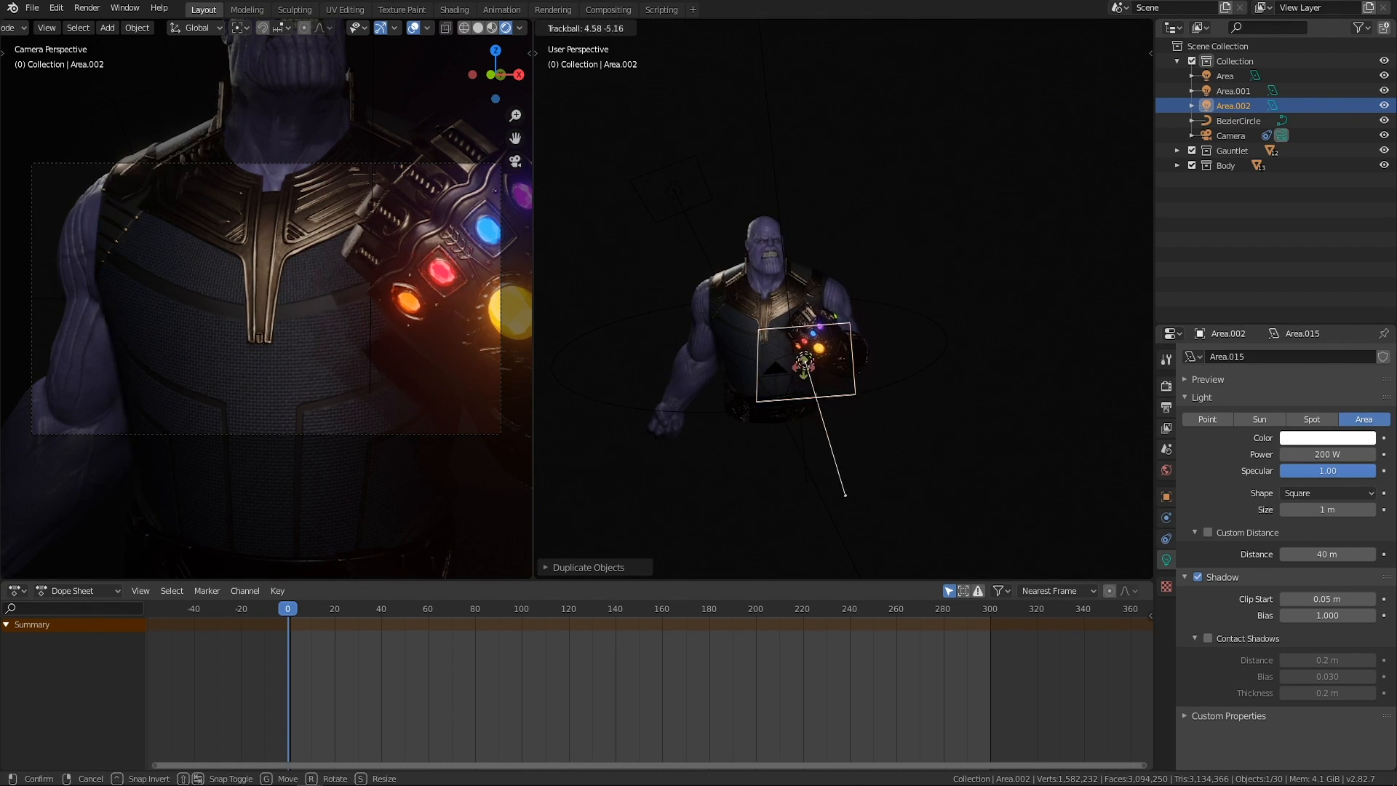
click(814, 380)
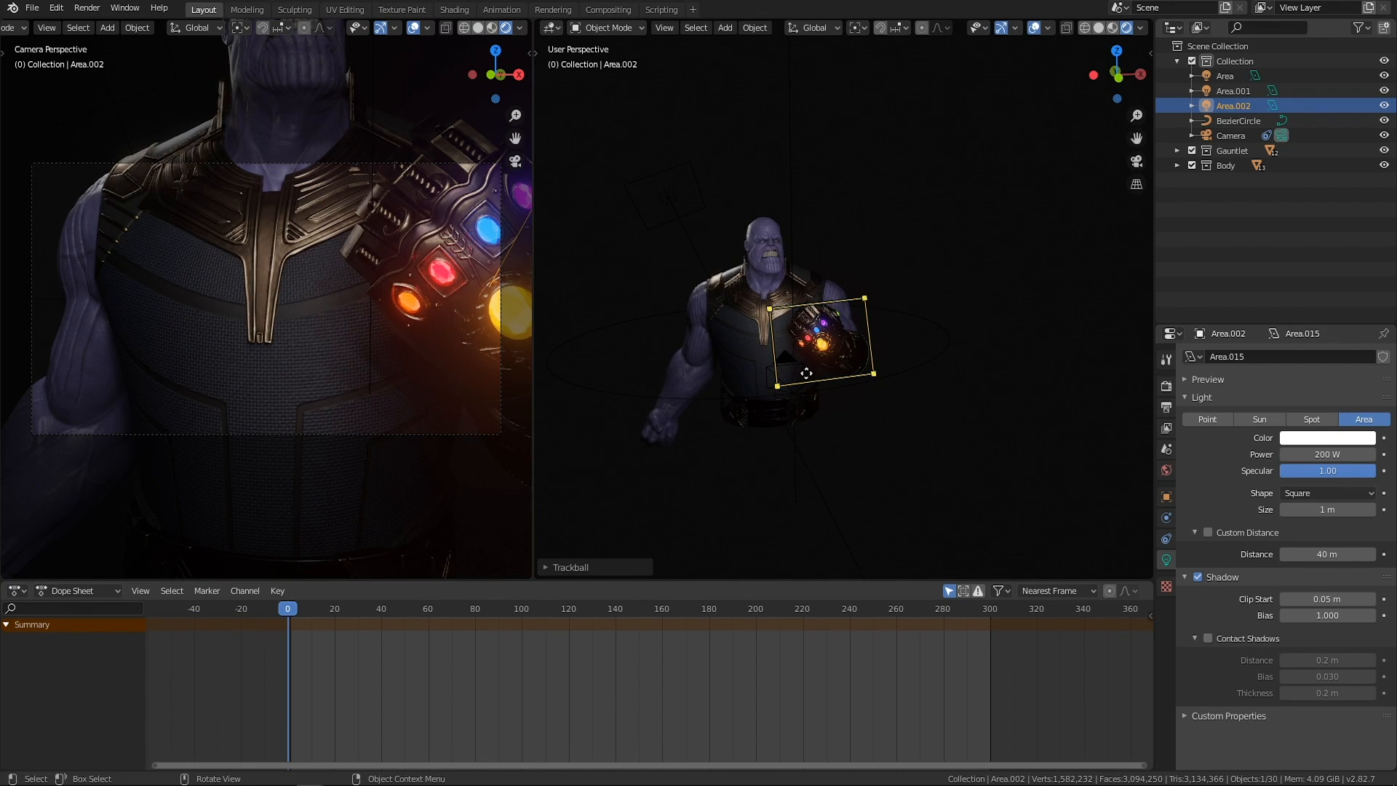
key(g)
click(889, 347)
middle_drag(889, 347, 795, 359)
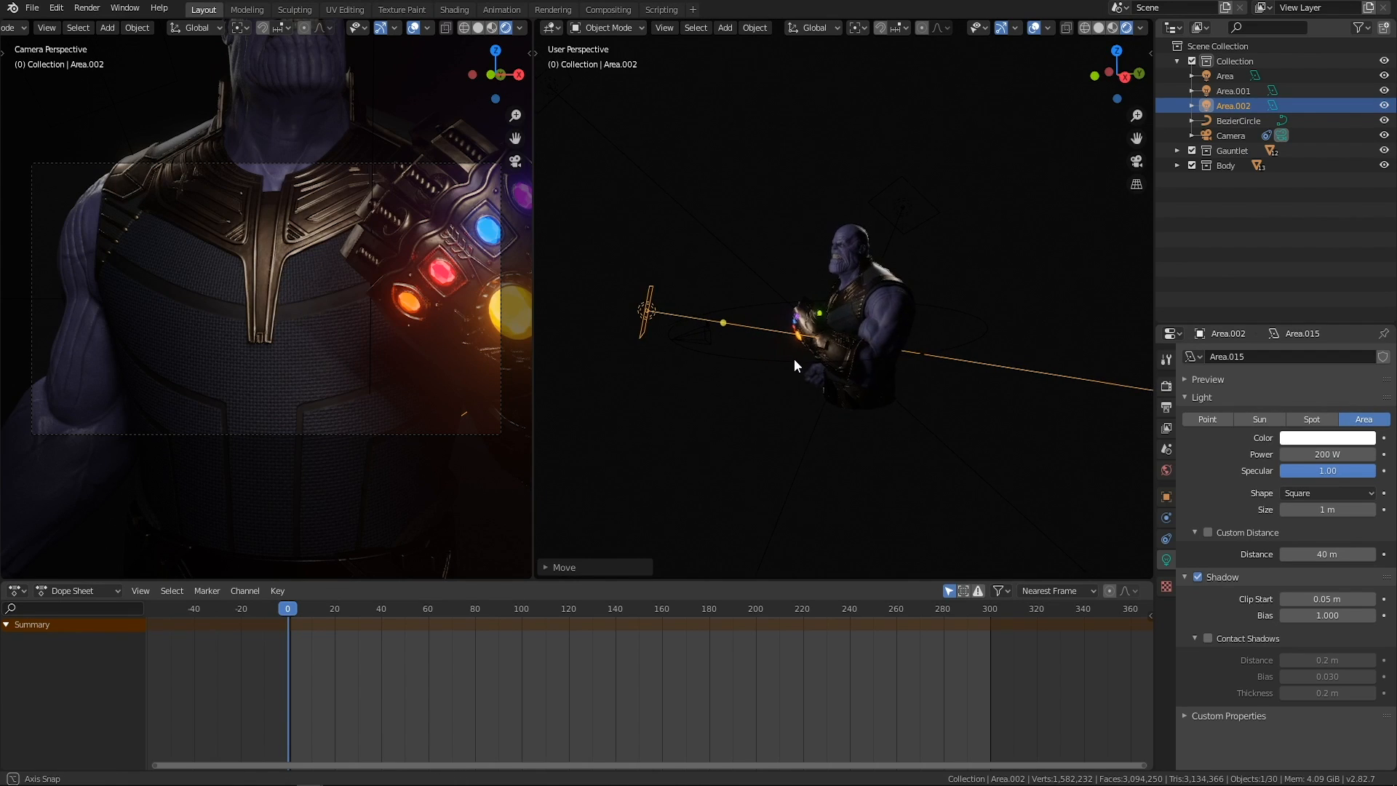
key(g)
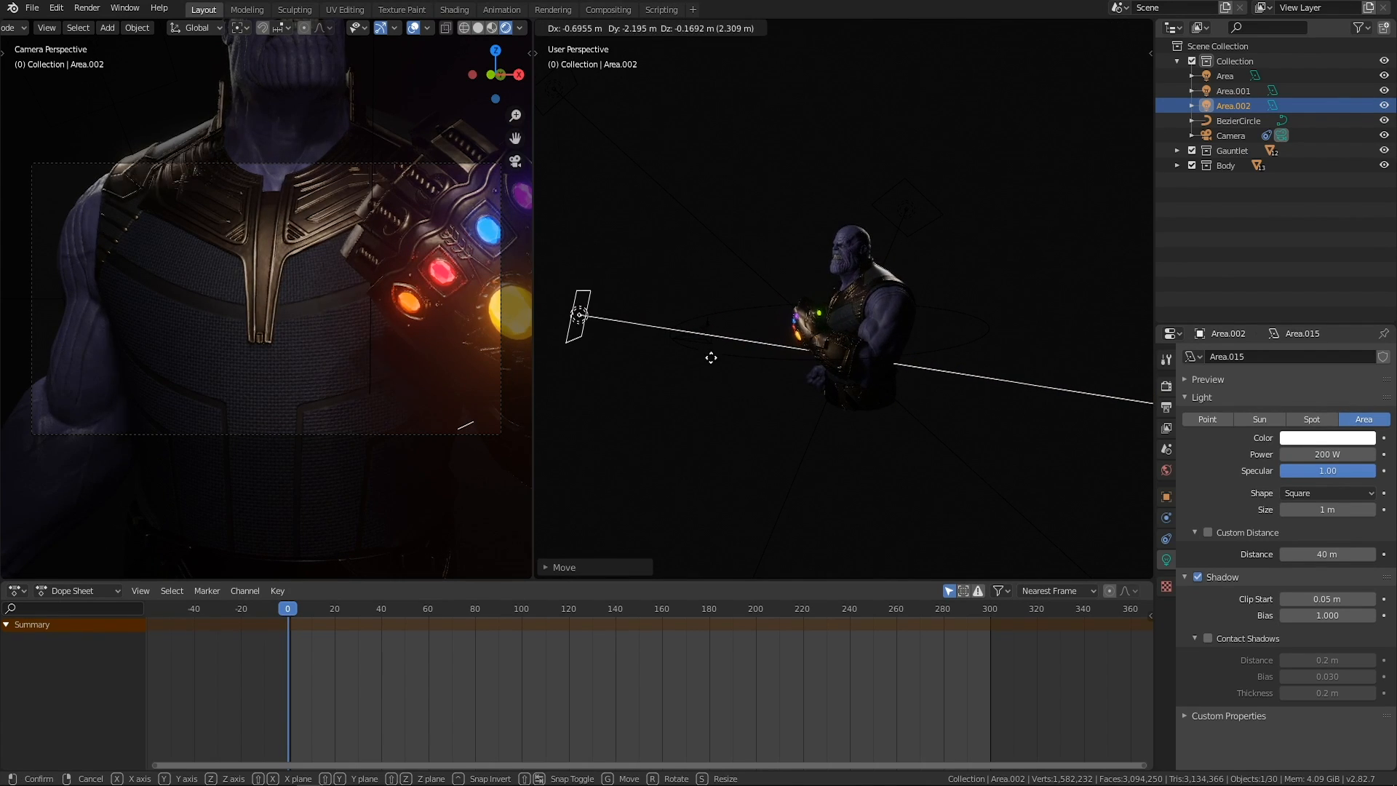
click(720, 358)
Fine-tune the third area light's rotation so that it points at the character's torso and gauntlet.
middle_drag(758, 363, 807, 367)
key(r)
key(r)
click(810, 391)
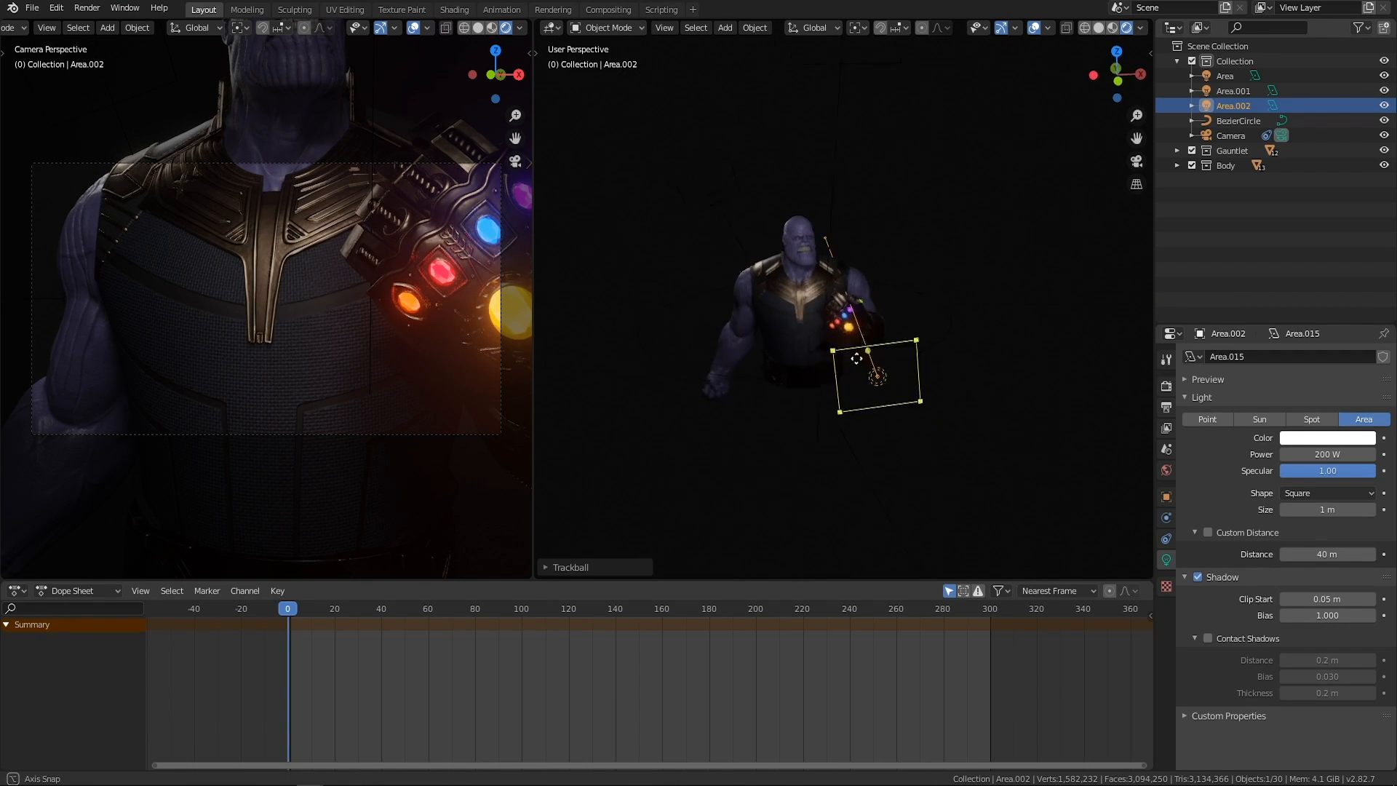
key(r)
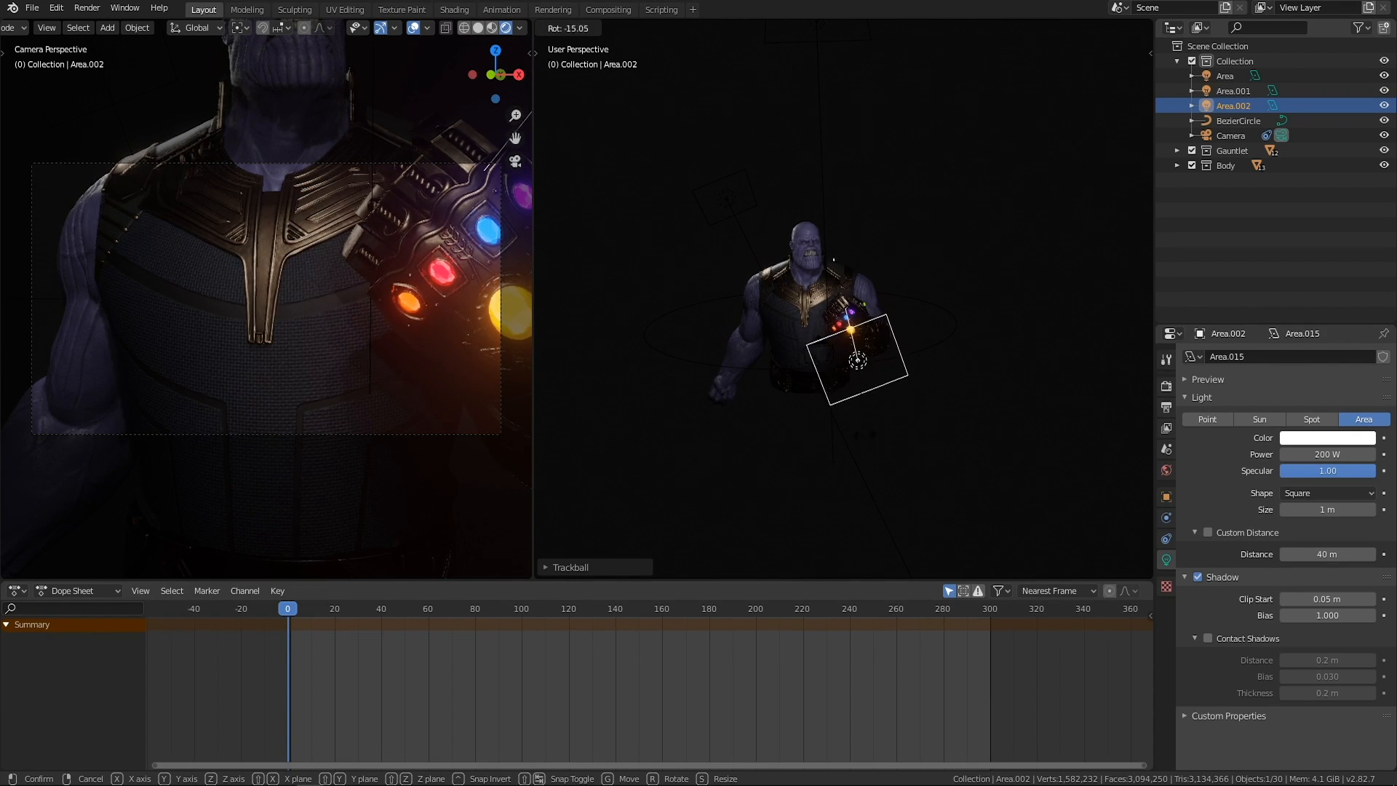
click(899, 396)
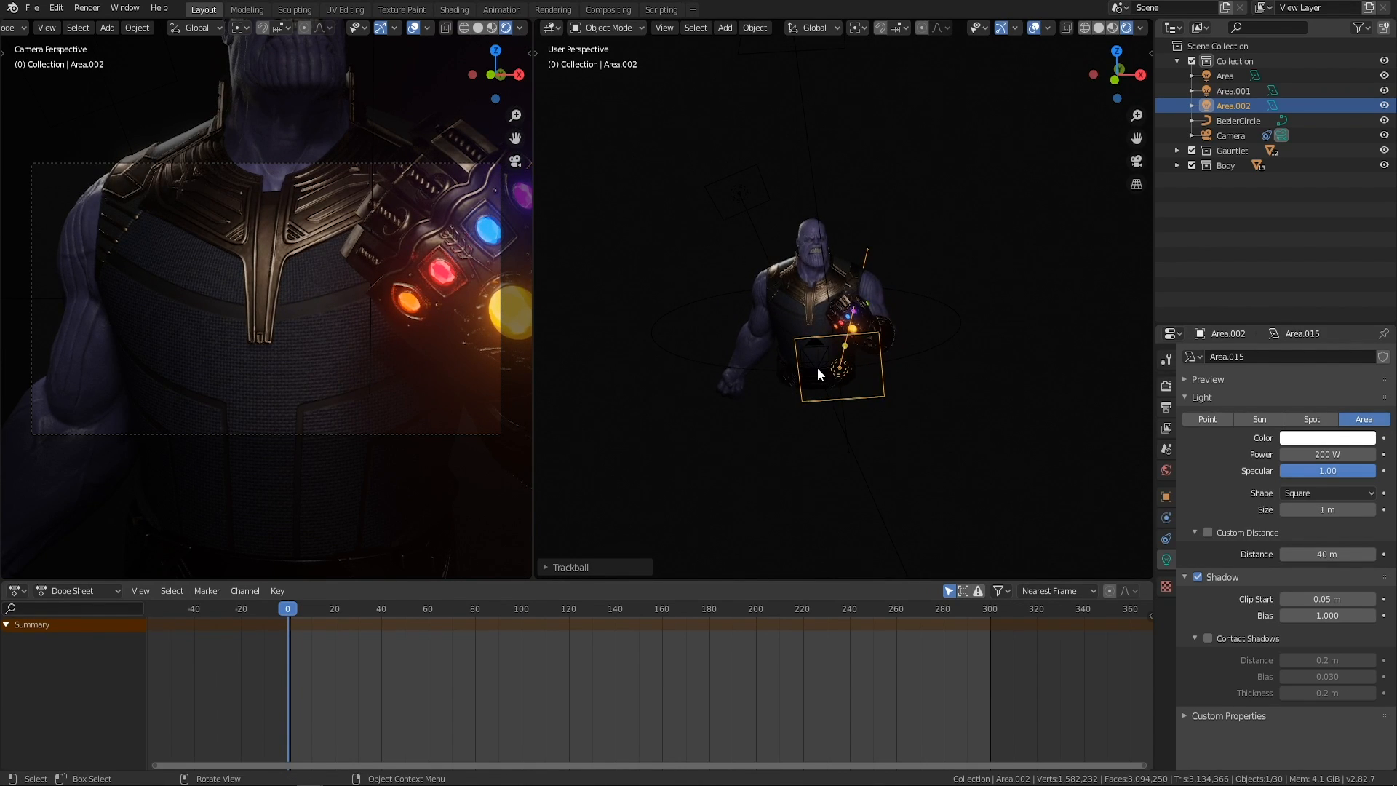
key(r)
key(r)
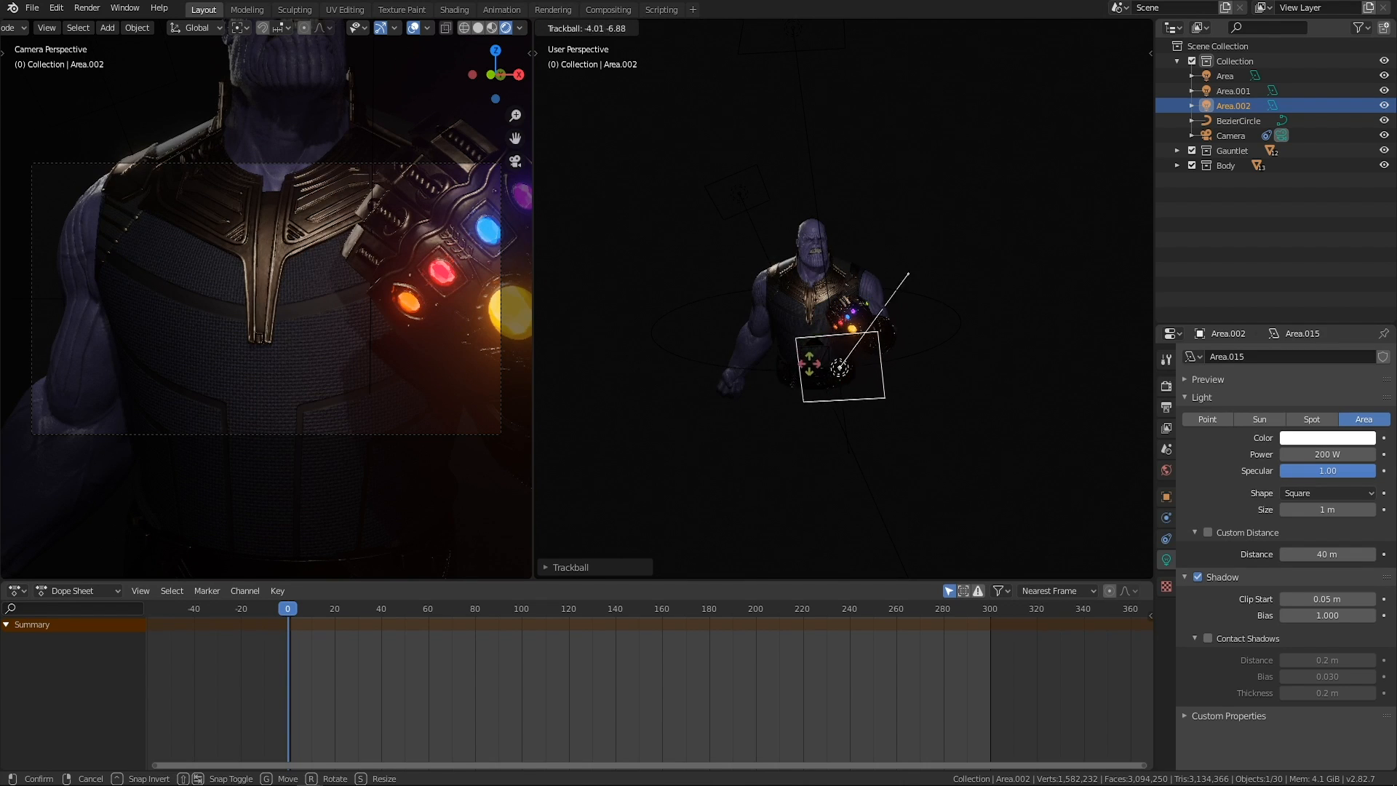
click(831, 359)
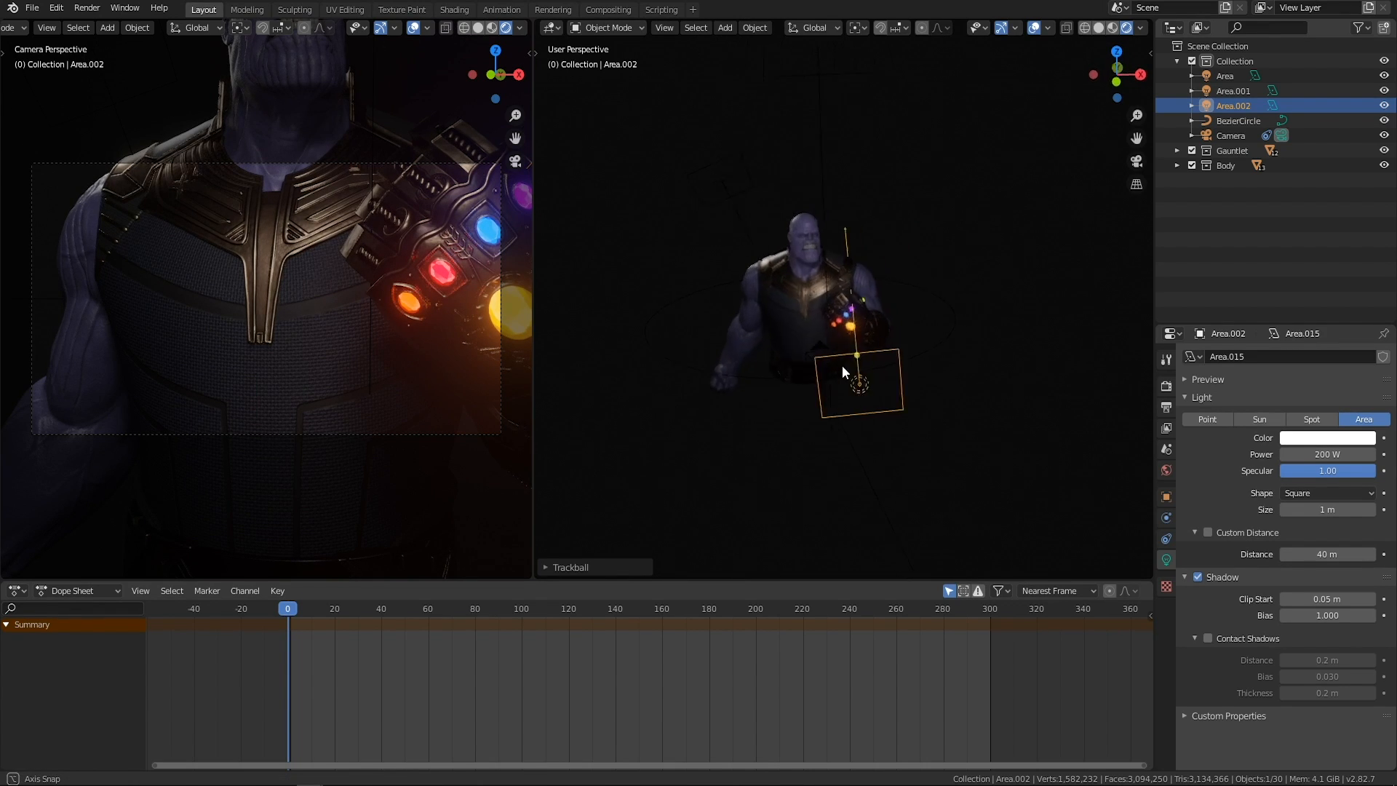
Move the third area light slightly lower in front of the character and deselect it.
middle_drag(836, 356, 849, 358)
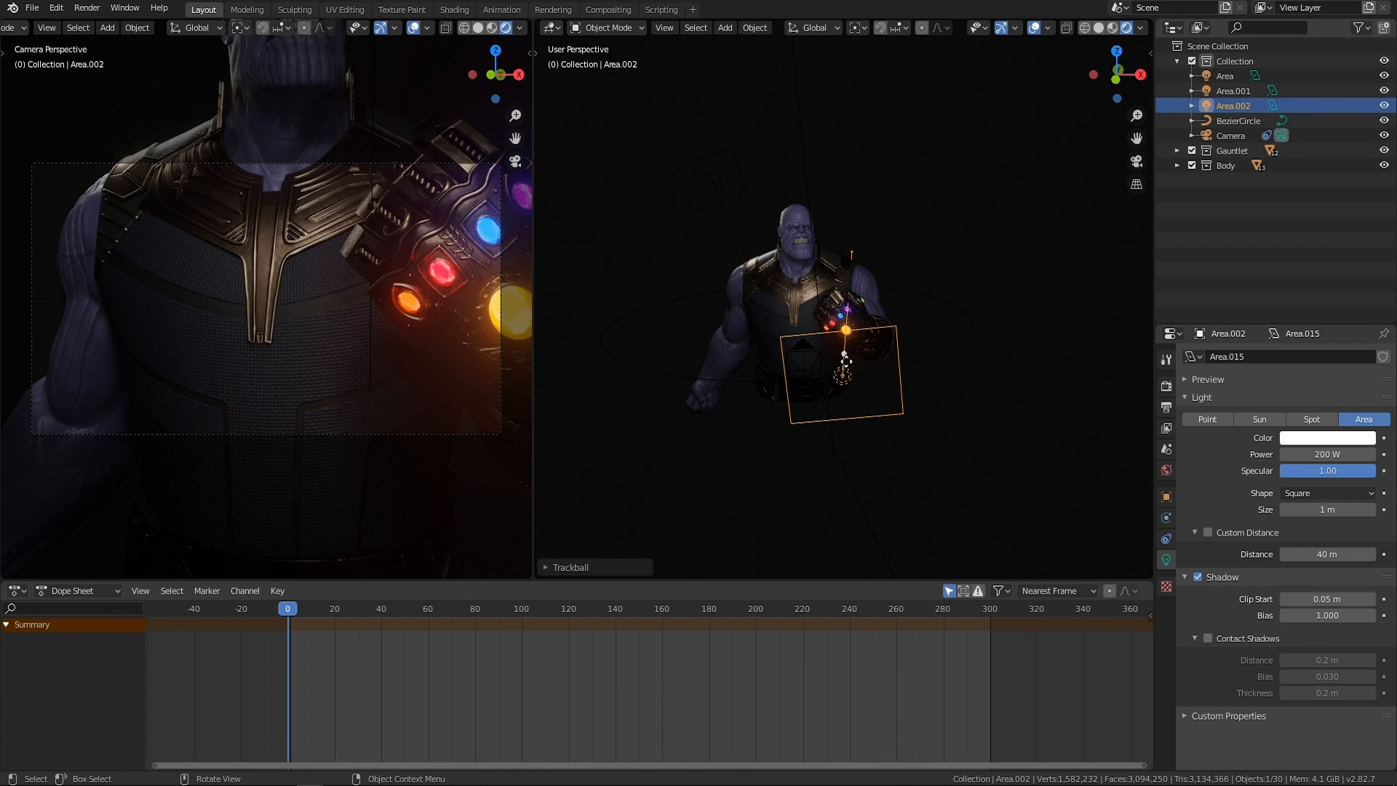
key(g)
click(858, 375)
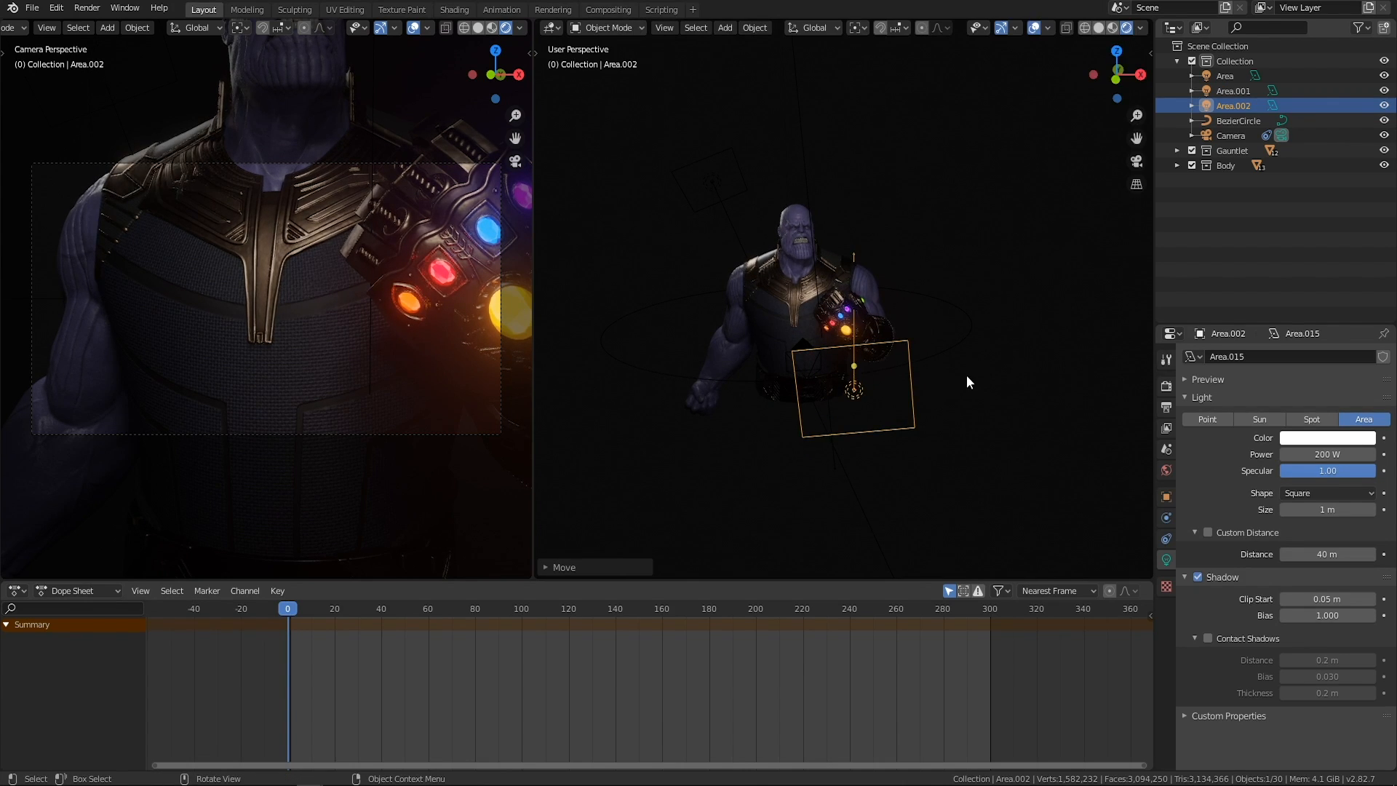
click(972, 367)
Review the placement and direction of the three area lights by selecting them and viewing the character from several sides.
middle_drag(976, 369, 757, 371)
middle_drag(751, 284, 851, 371)
middle_drag(766, 390, 730, 371)
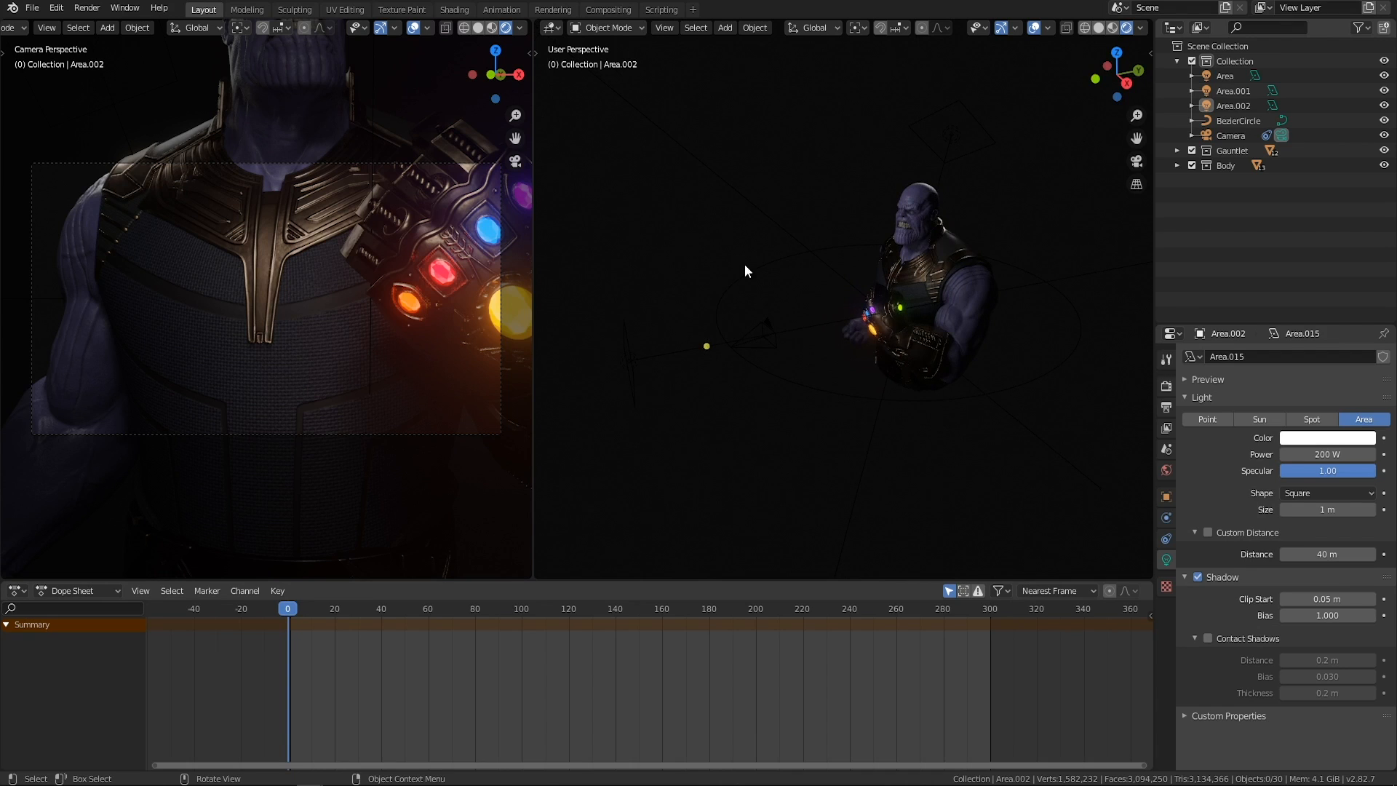
drag(744, 264, 623, 400)
middle_drag(716, 266, 720, 282)
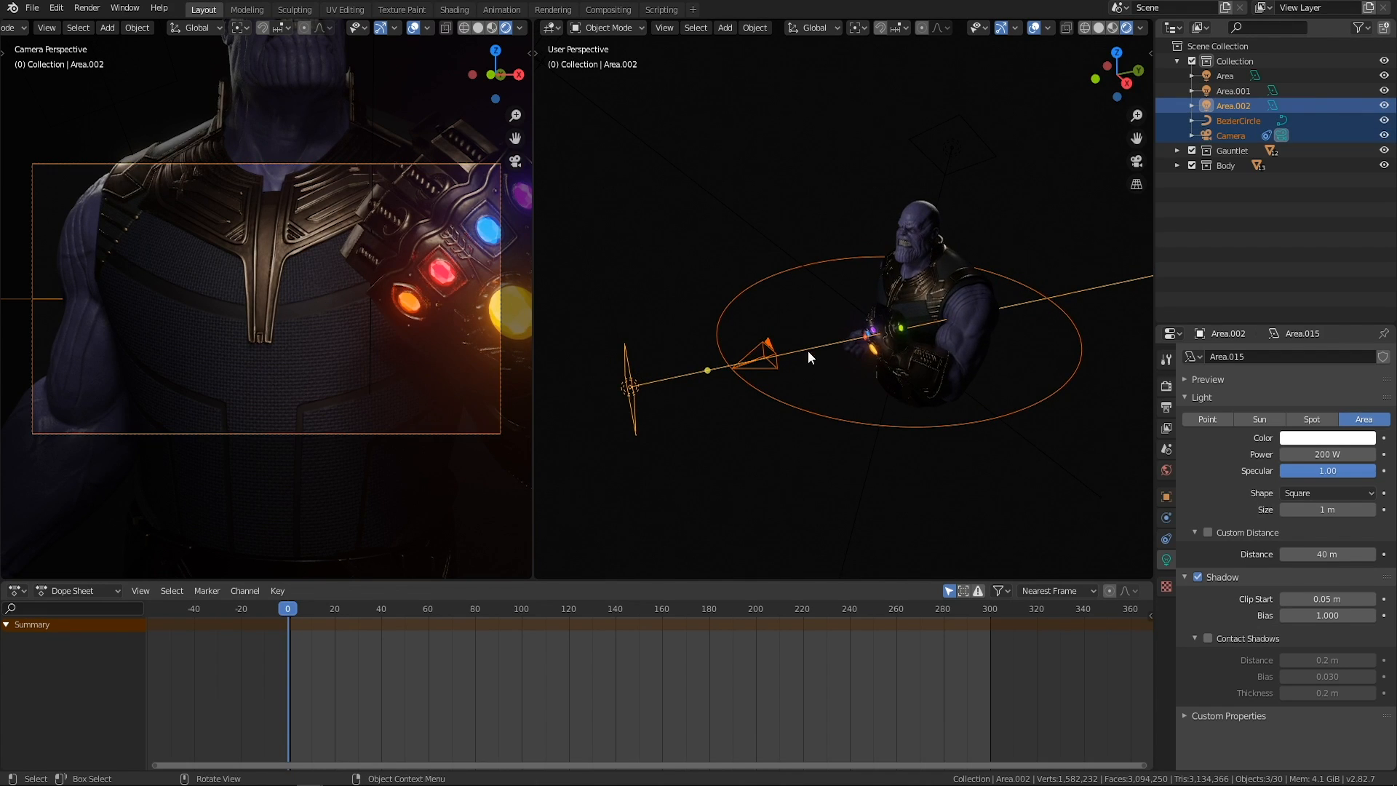
middle_drag(718, 206, 728, 269)
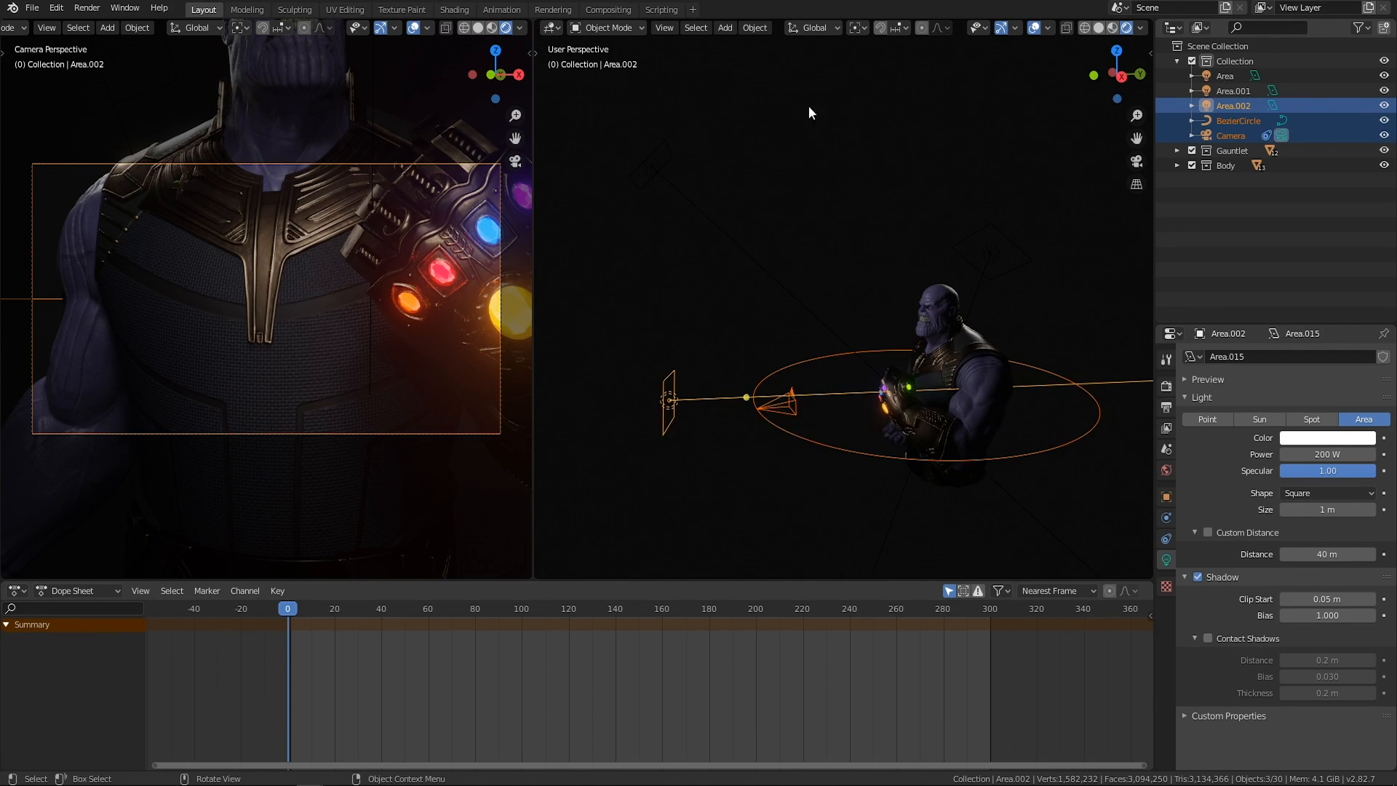
drag(819, 111, 649, 273)
middle_drag(662, 185, 733, 260)
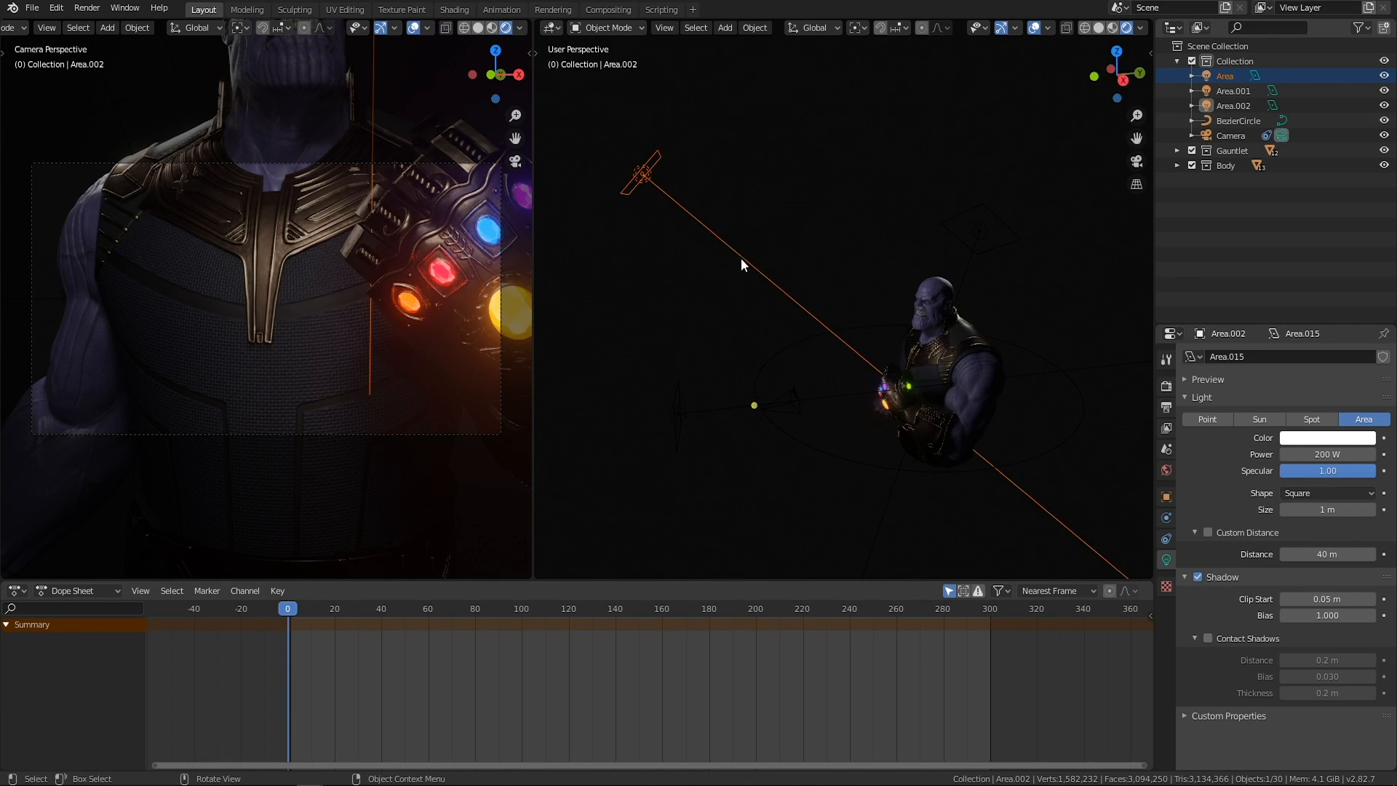
middle_drag(886, 298, 890, 320)
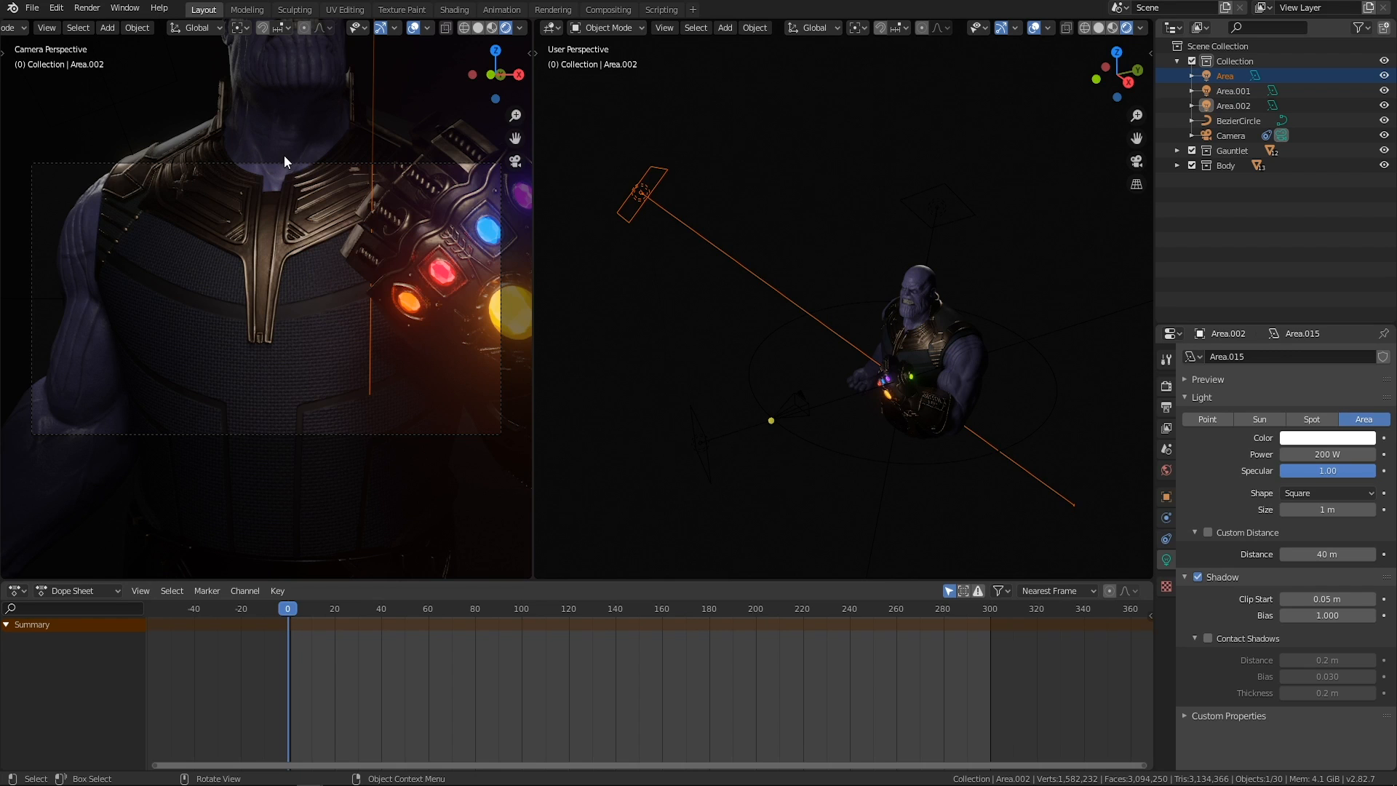
middle_drag(829, 327, 885, 295)
drag(873, 162, 805, 260)
middle_drag(791, 265, 867, 269)
middle_drag(777, 291, 873, 285)
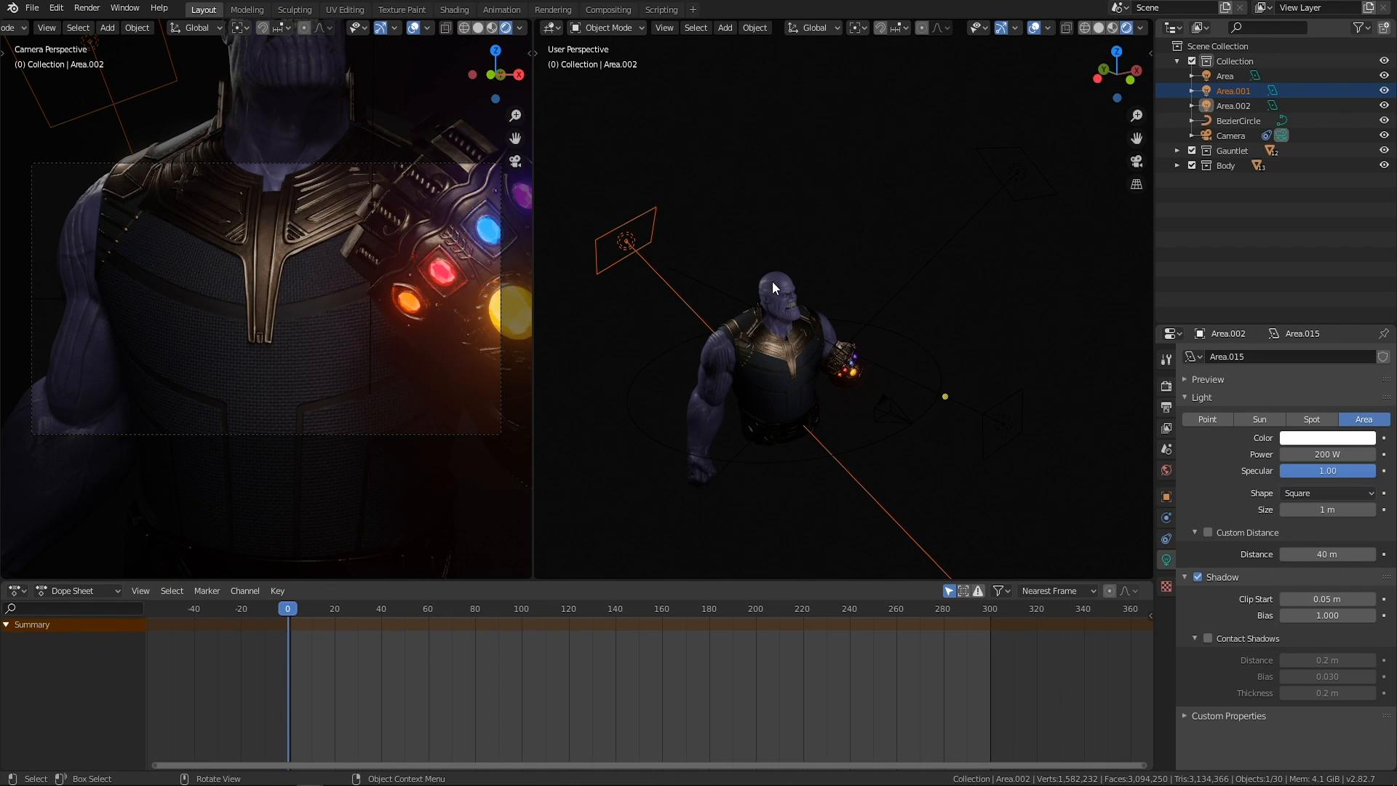
middle_drag(883, 333, 819, 316)
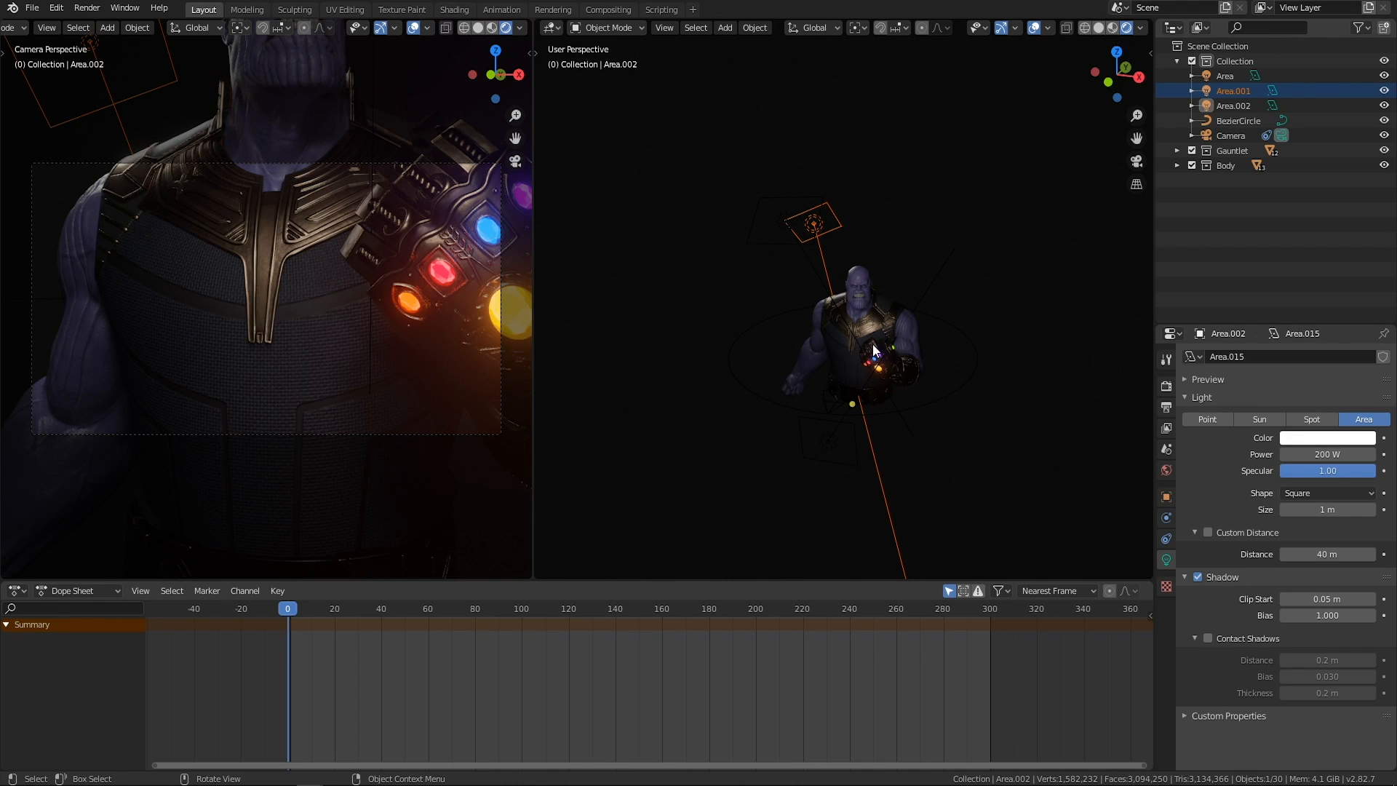
Switch the user perspective viewport to solid shading and widen the camera viewport beside it.
scroll(852, 352, up, 1)
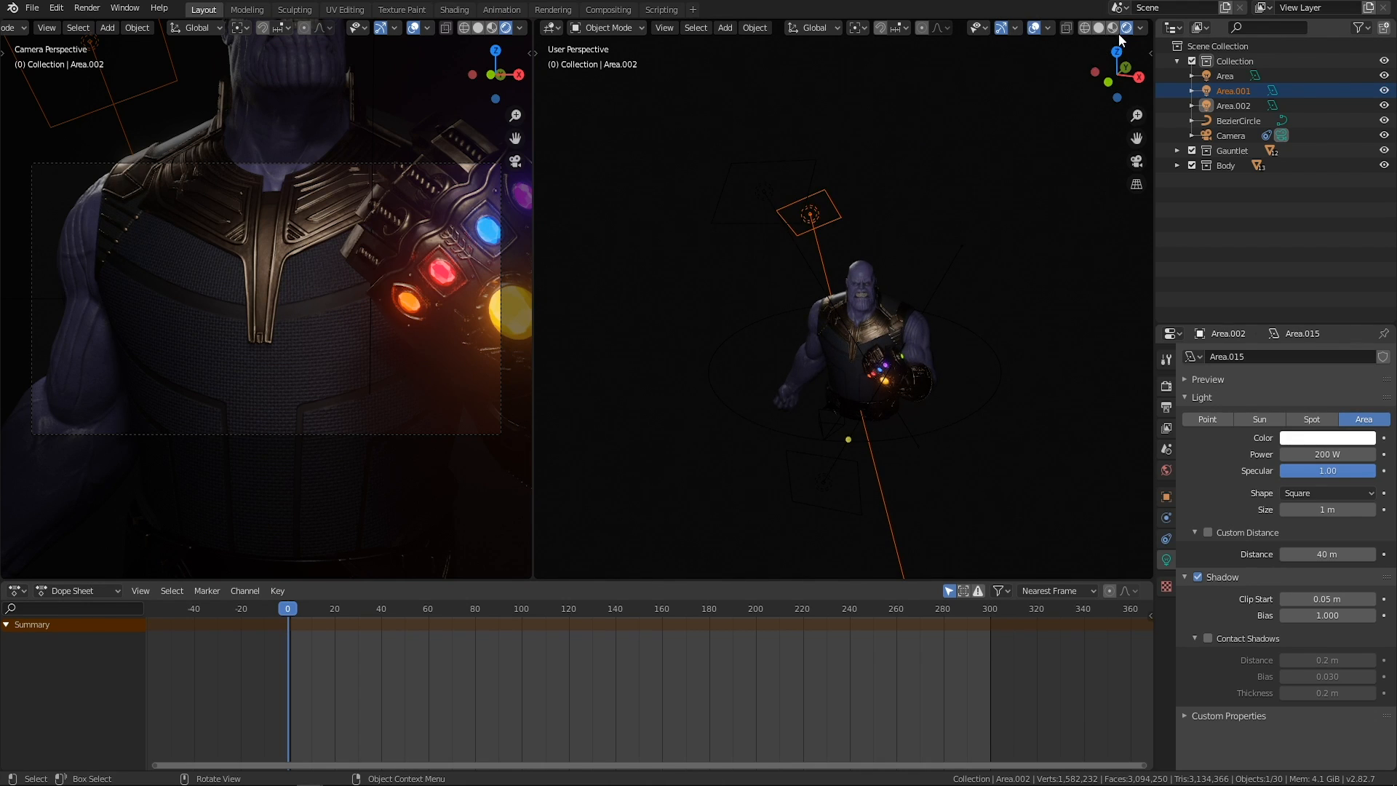
click(1098, 28)
scroll(991, 335, up, 2)
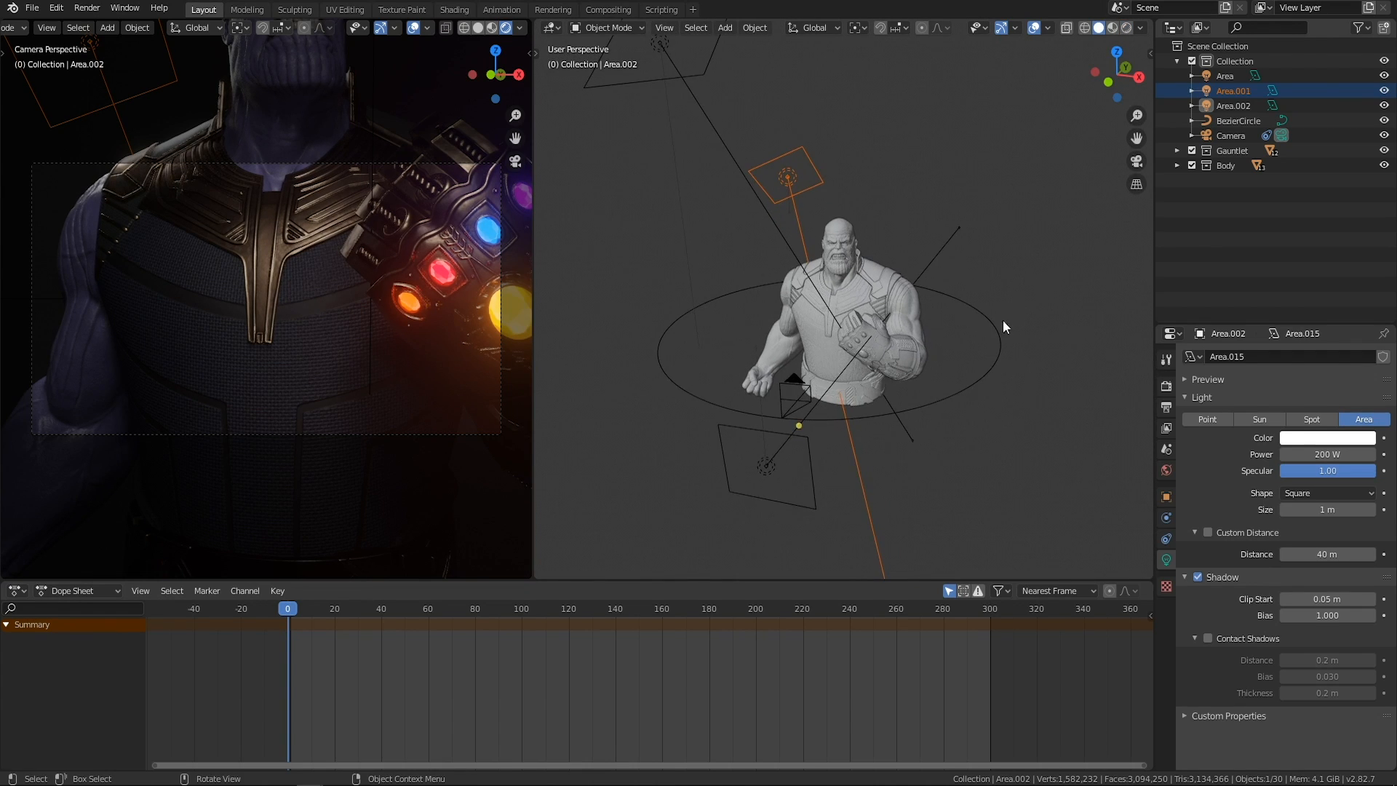
click(1012, 318)
middle_drag(1013, 318, 865, 347)
drag(534, 239, 682, 240)
middle_drag(845, 486, 820, 443)
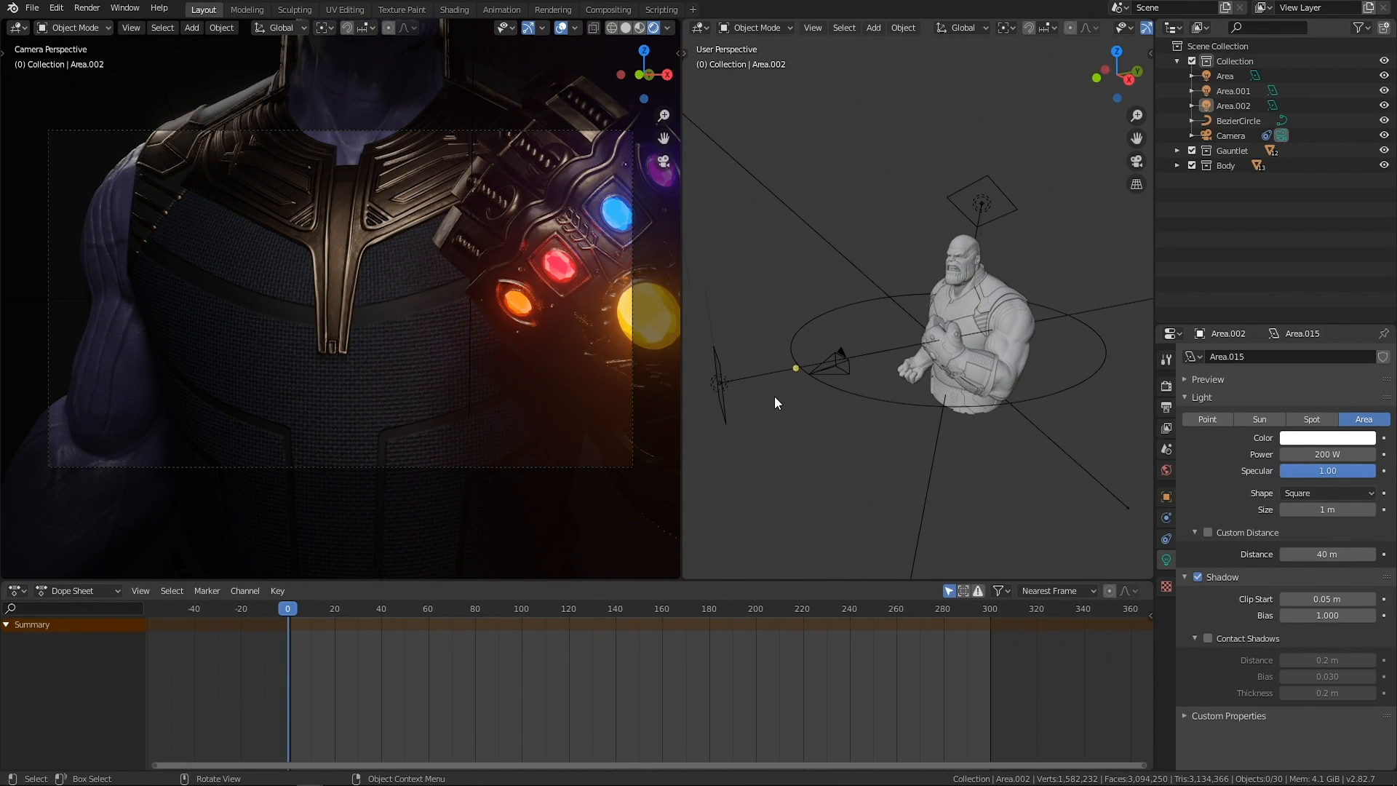
Select the camera and set its passepartout opacity to 1.000.
click(836, 374)
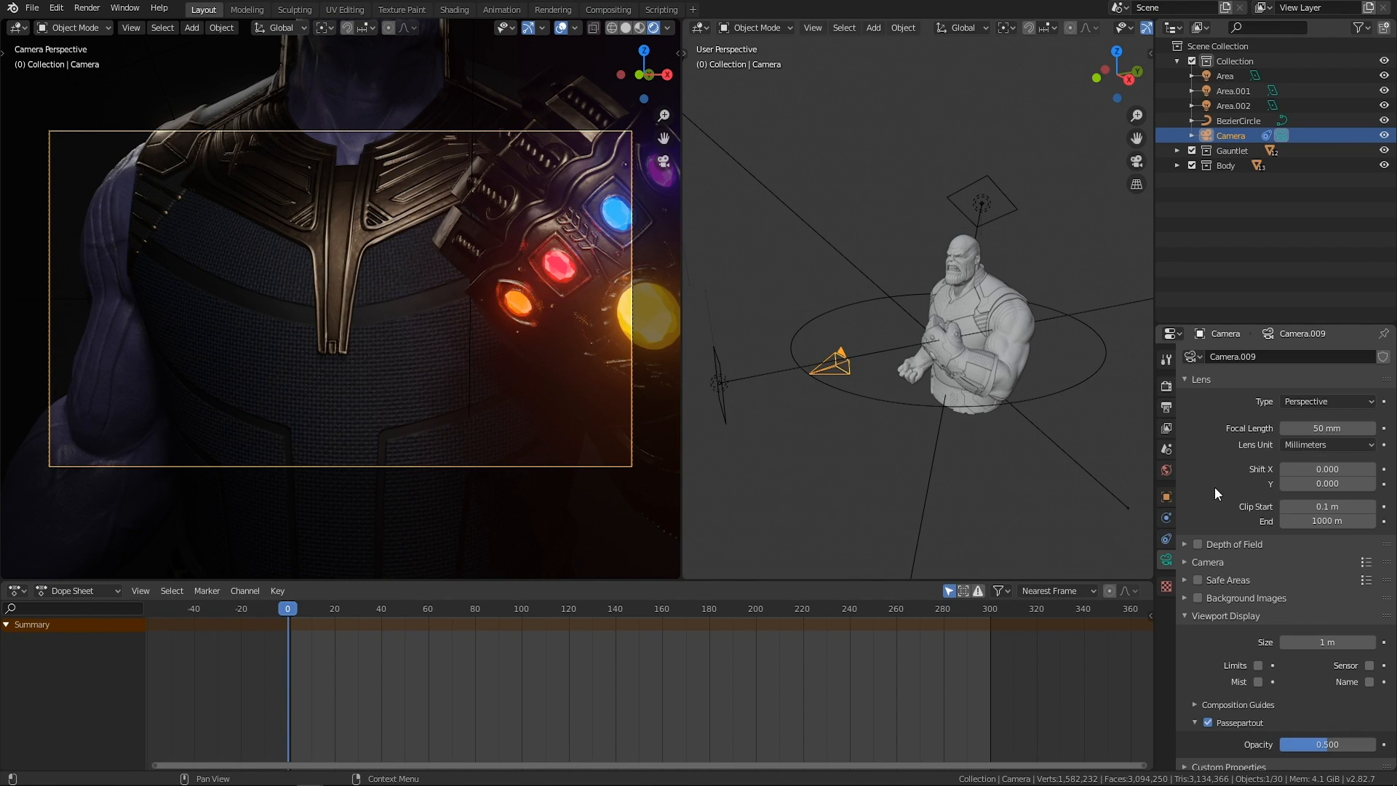
scroll(1214, 483, down, 1)
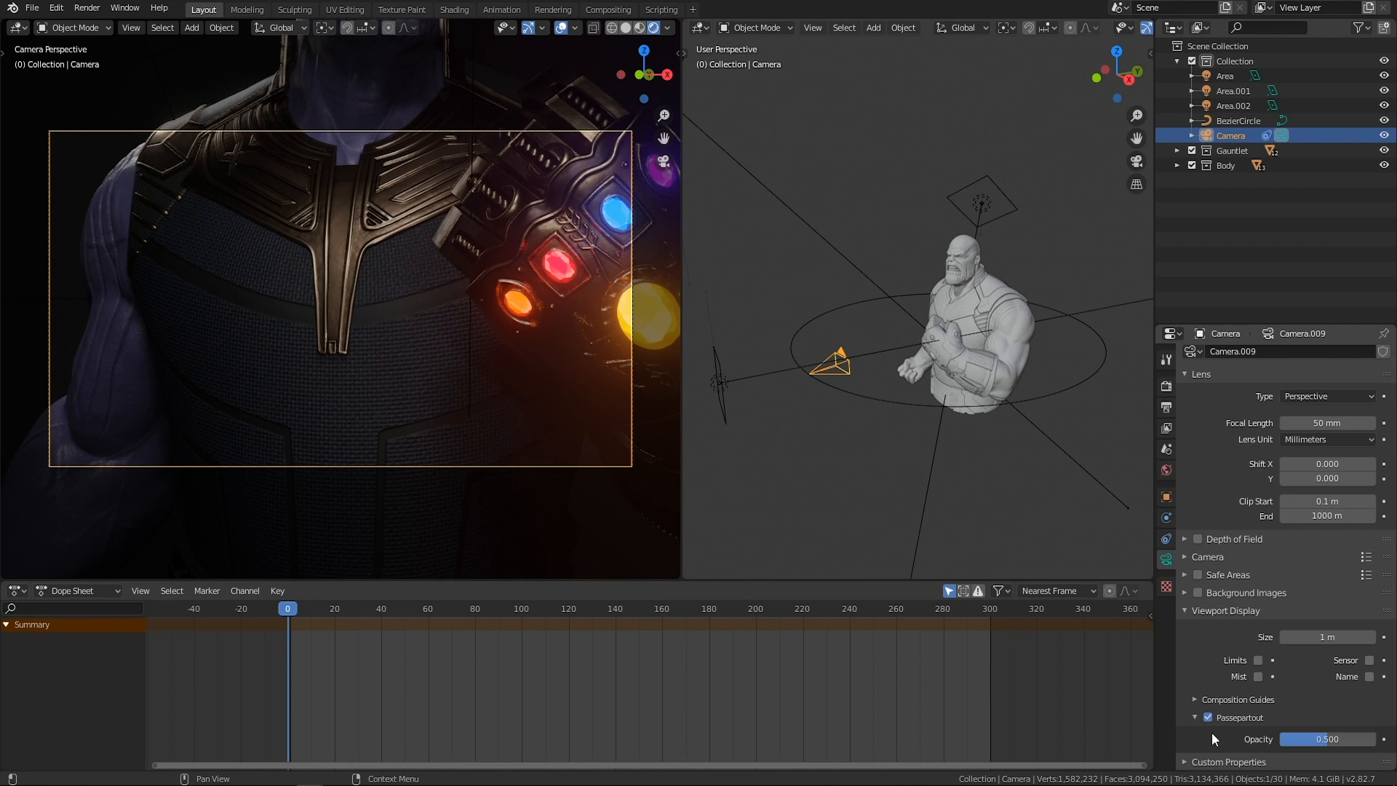
drag(1326, 742, 1377, 742)
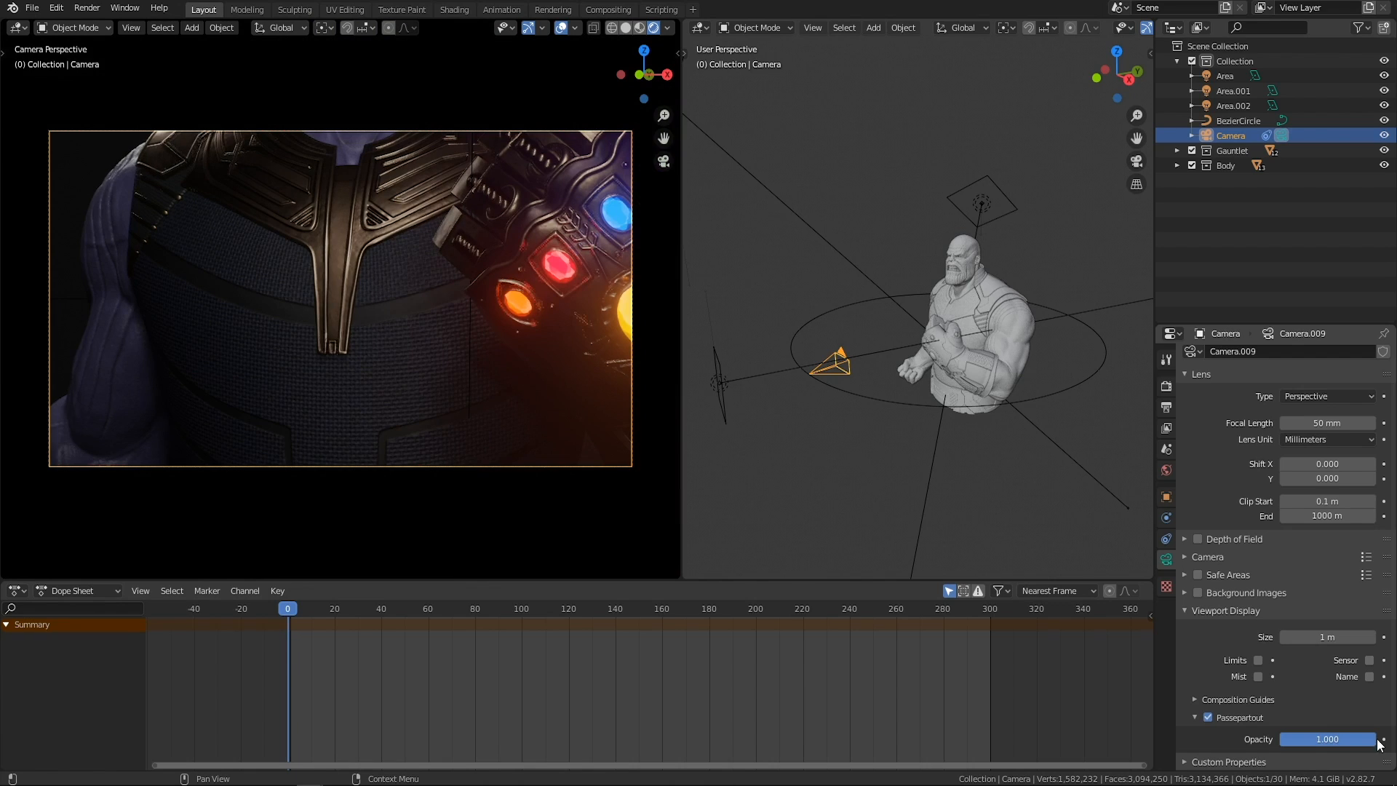
Slide the camera along the Bezier circle to the character's side by setting its AutoPath constraint offset to -173.500.
click(861, 526)
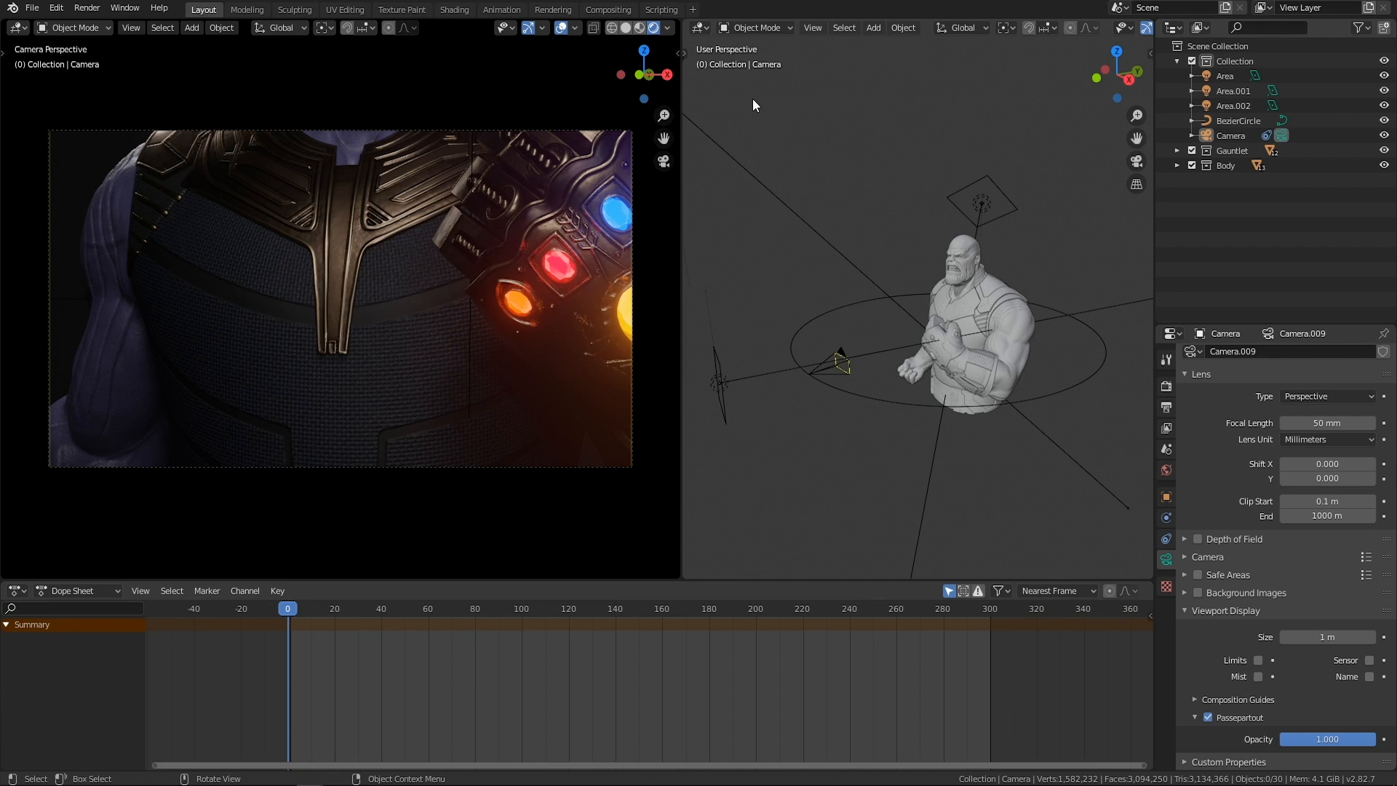
middle_drag(936, 351, 849, 404)
click(1024, 382)
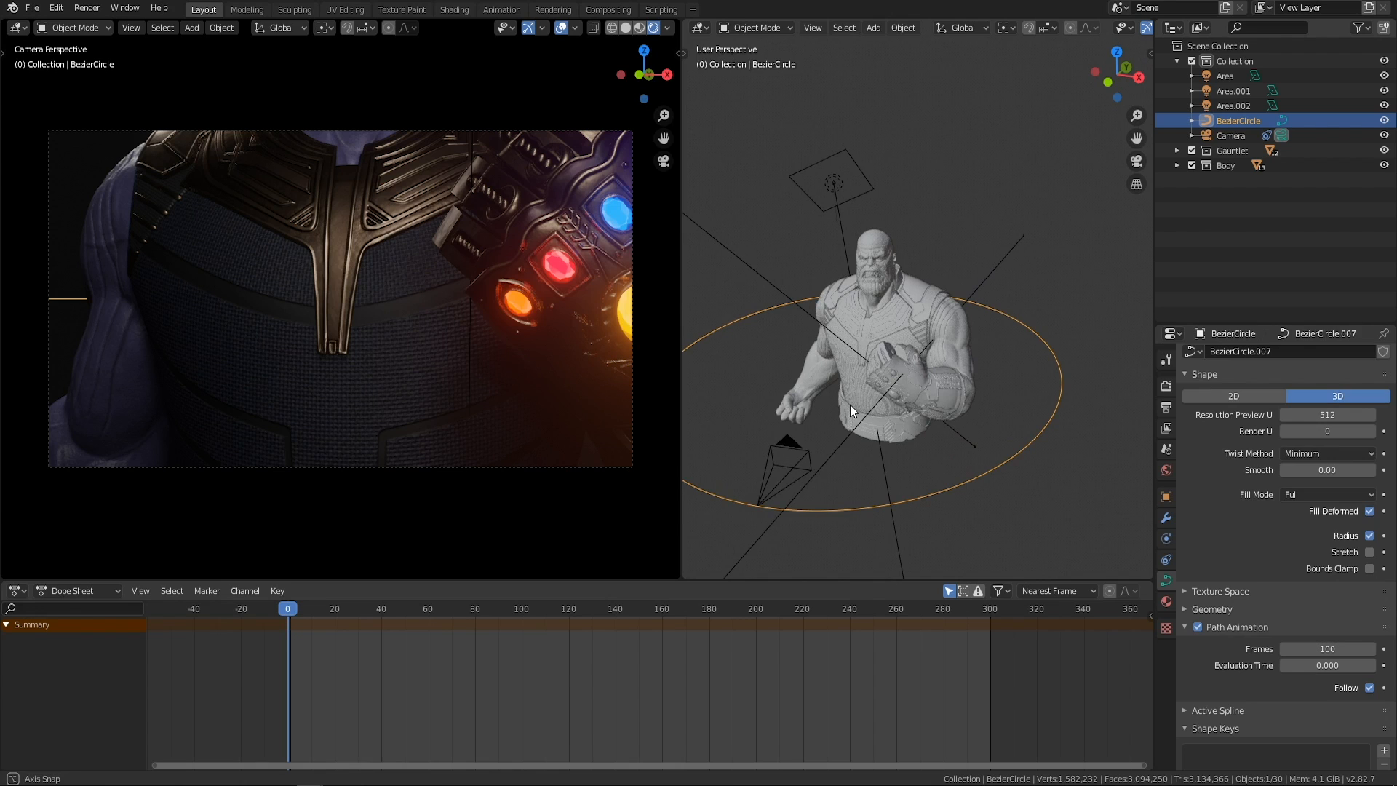
middle_drag(763, 490, 904, 419)
middle_drag(885, 494, 967, 393)
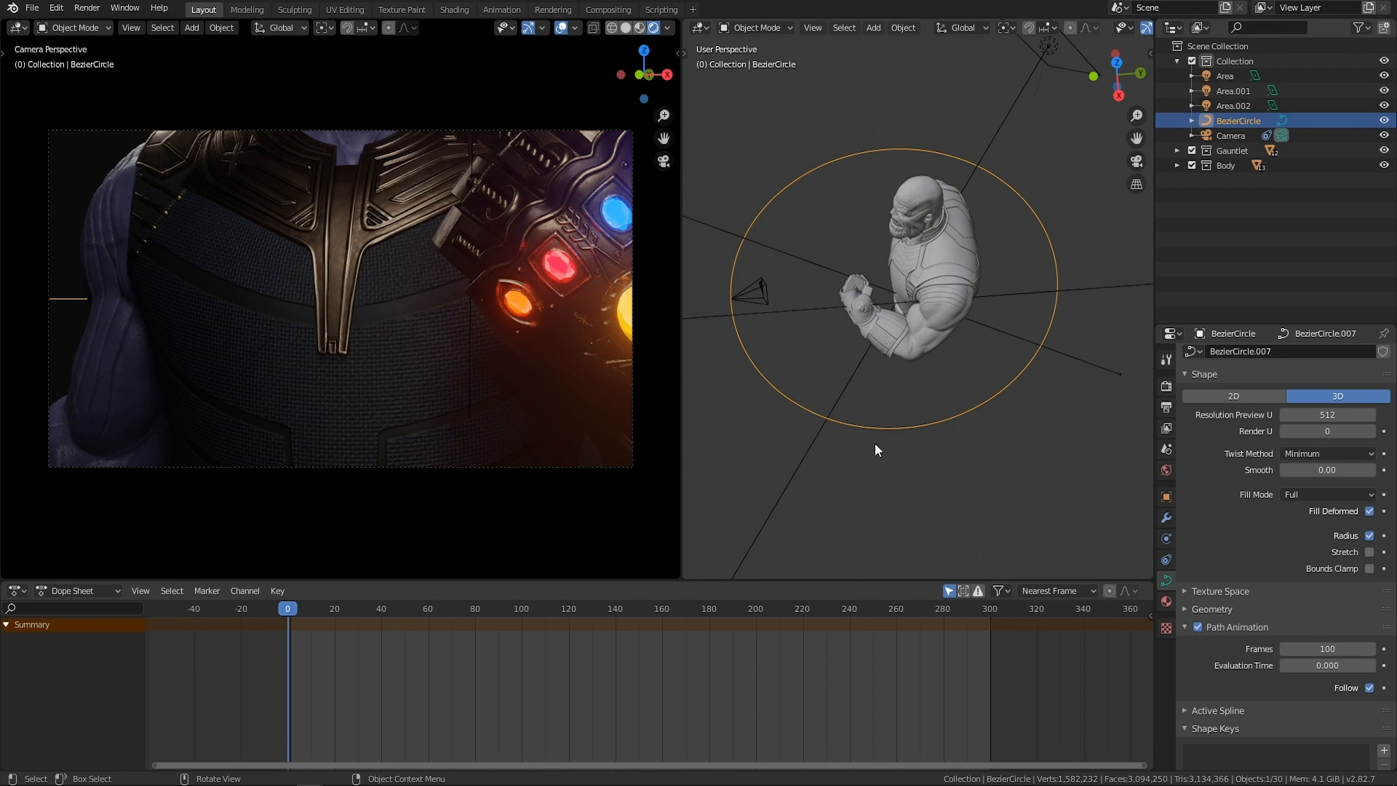
click(746, 294)
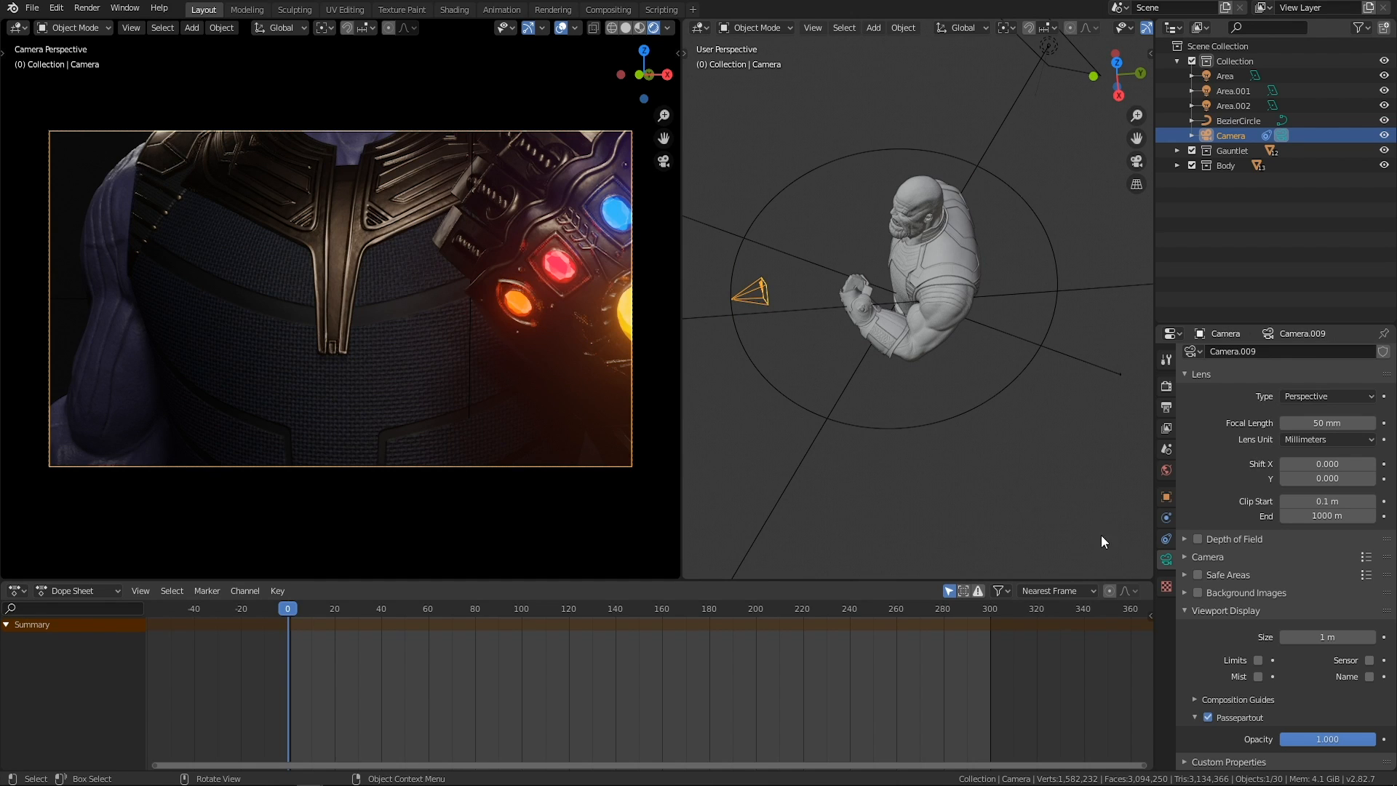
click(1166, 540)
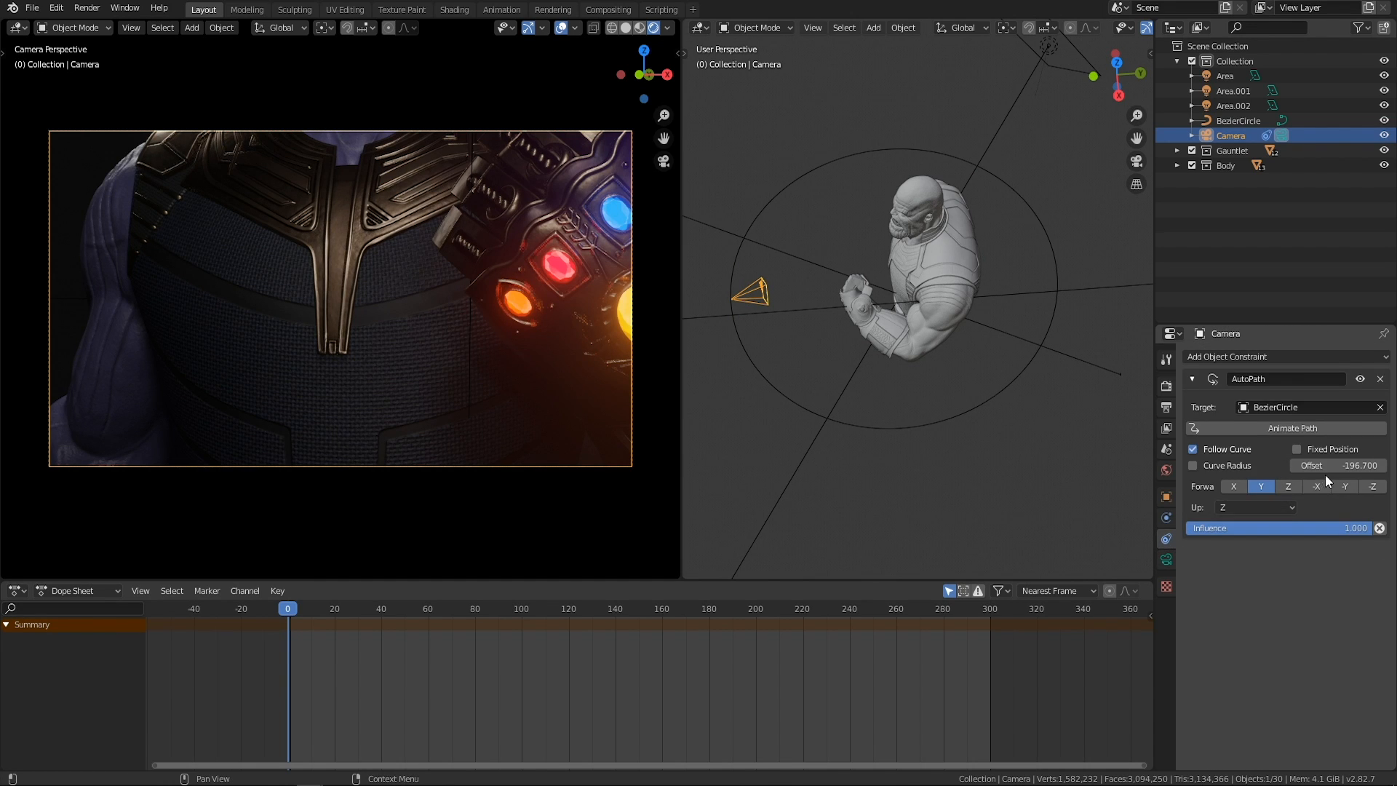
mouse_move(1338, 465)
mouse_down()
mouse_move(1317, 465)
mouse_move(1338, 466)
mouse_up()
Select the Bezier circle and move it down along the Z axis to about -4.76 m.
middle_drag(910, 411, 932, 365)
click(1006, 371)
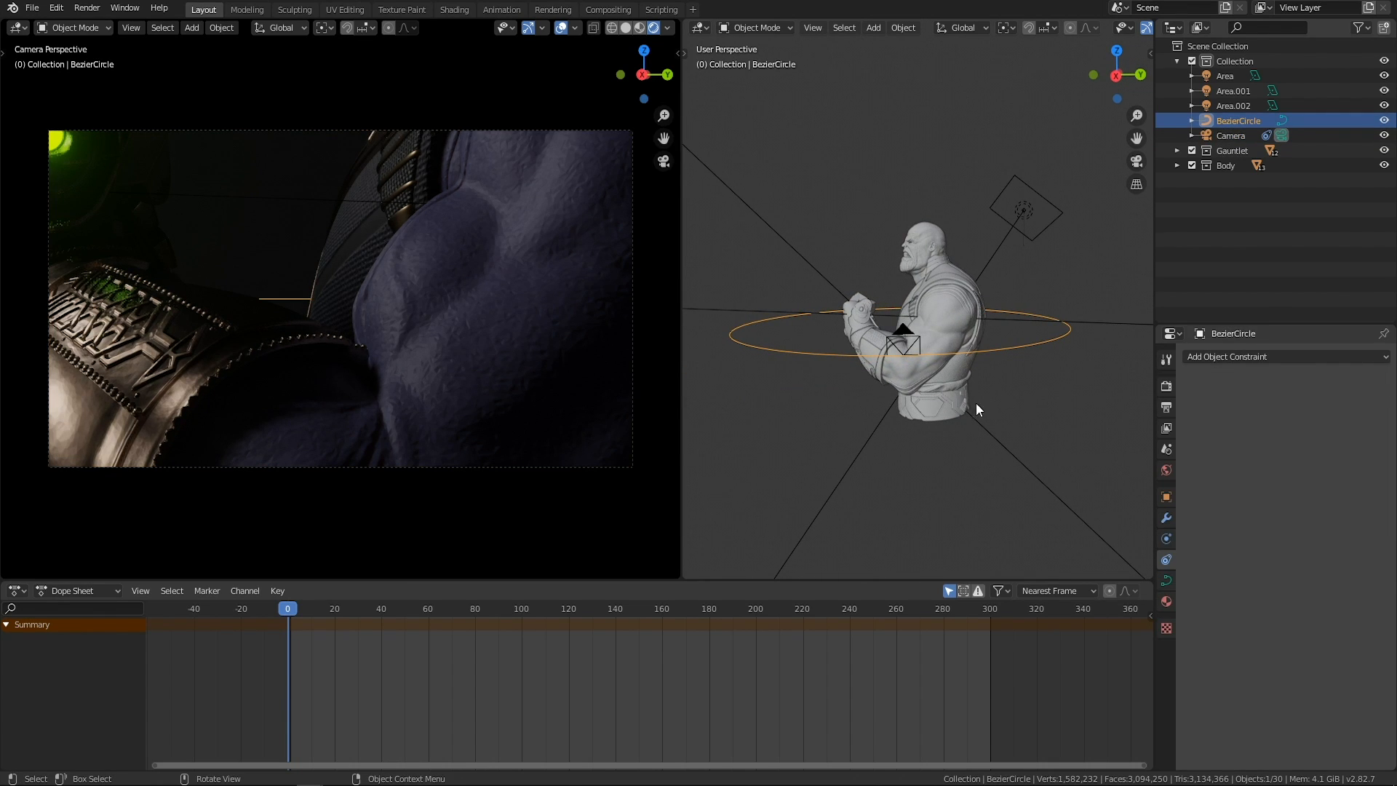
key(g)
key(z)
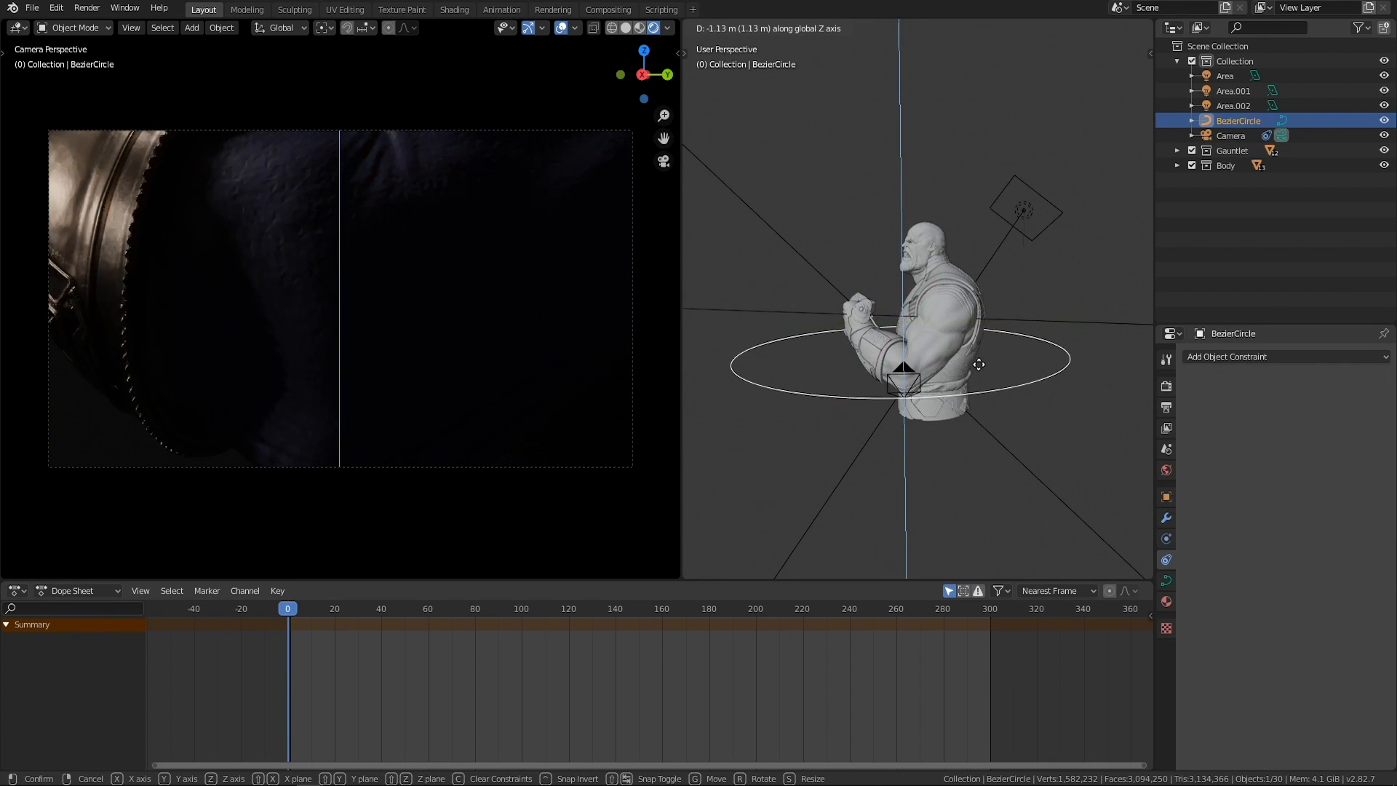
click(893, 383)
mouse_move(894, 383)
middle_down()
mouse_move(1040, 457)
mouse_move(986, 399)
mouse_move(931, 417)
mouse_move(899, 393)
middle_up()
Shift the Bezier circle along the X and Y axes to about X 2.47 m and Y 0.75 m.
key(g)
key(x)
click(1021, 402)
key(g)
mouse_move(904, 393)
middle_down()
mouse_move(1017, 420)
mouse_move(916, 386)
middle_up()
click(913, 395)
key(g)
key(x)
click(1029, 391)
key(g)
key(y)
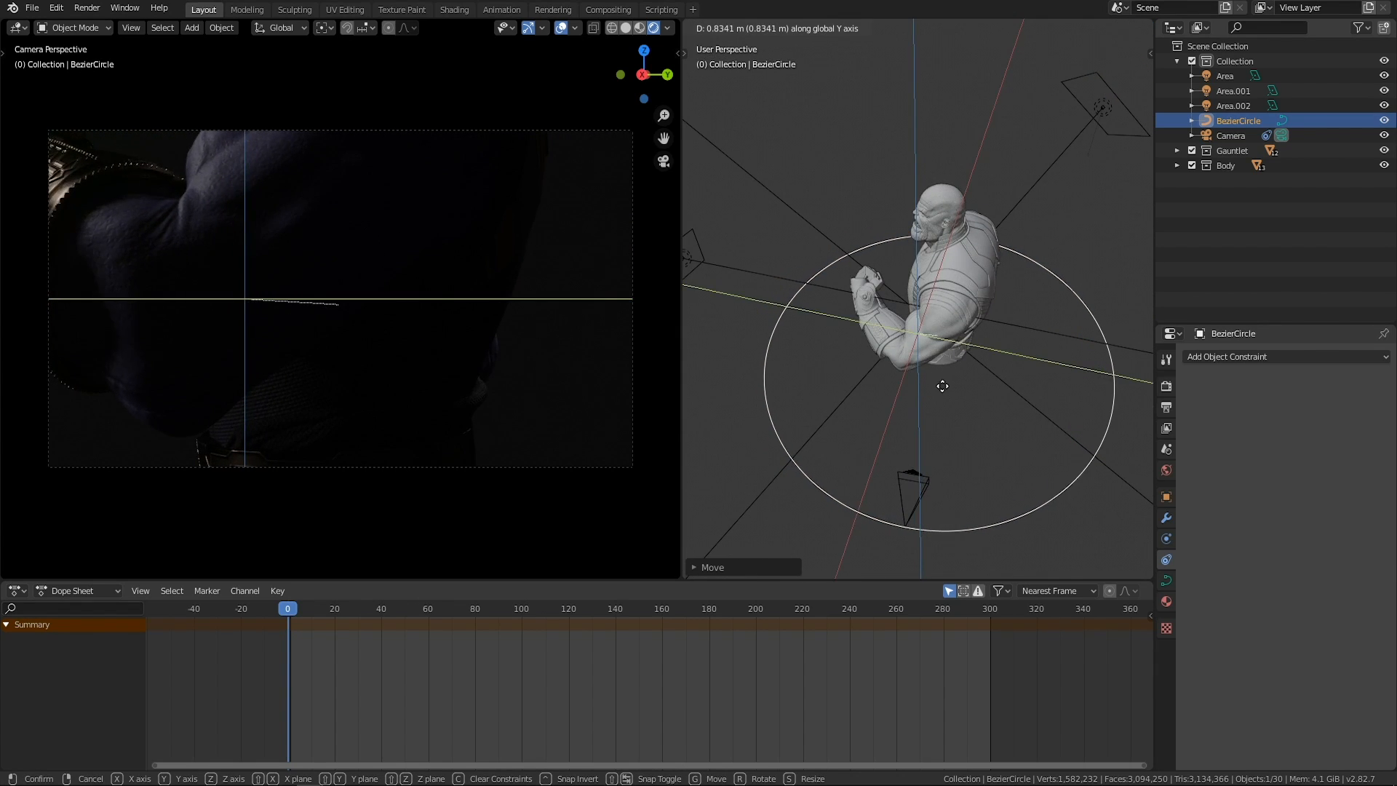
click(941, 454)
middle_drag(941, 454, 1007, 394)
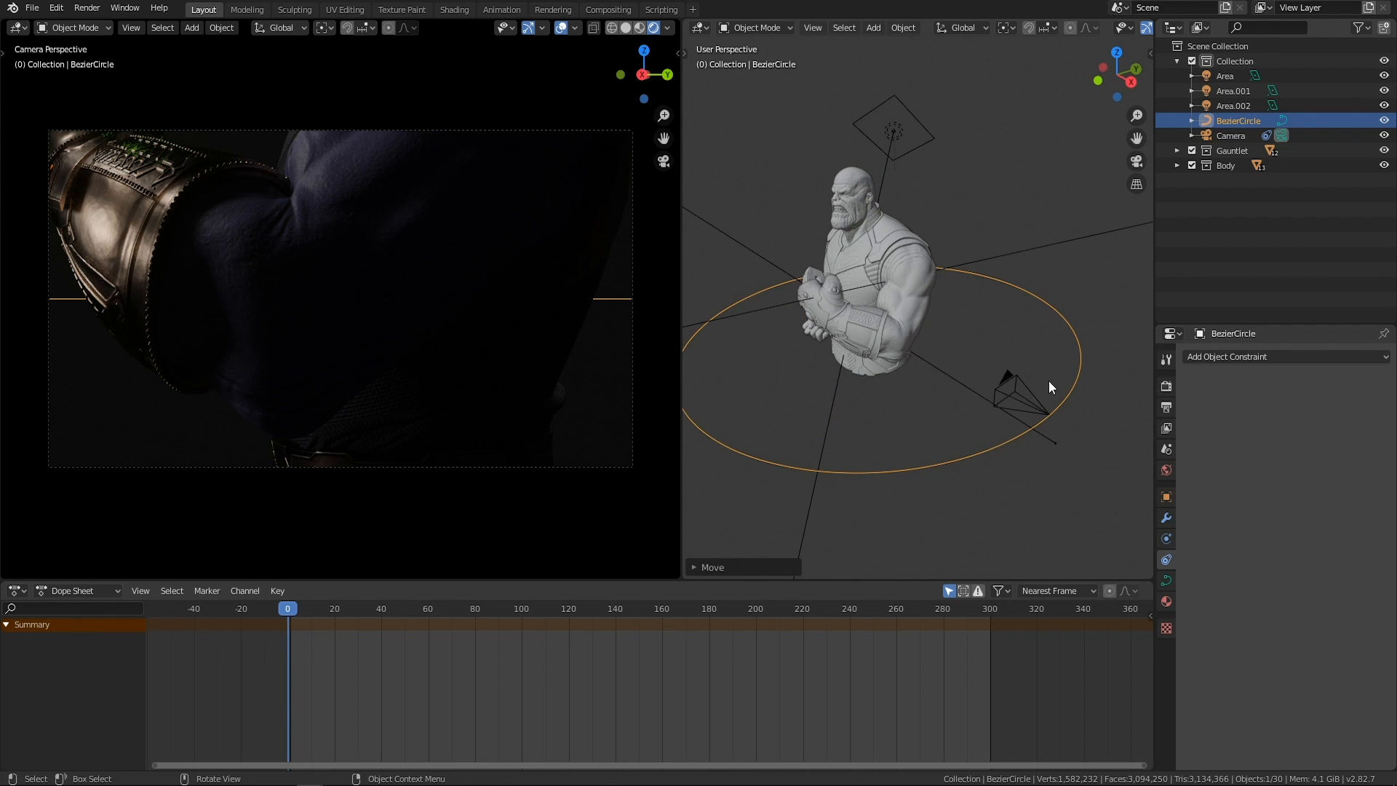
middle_drag(1059, 327, 1041, 362)
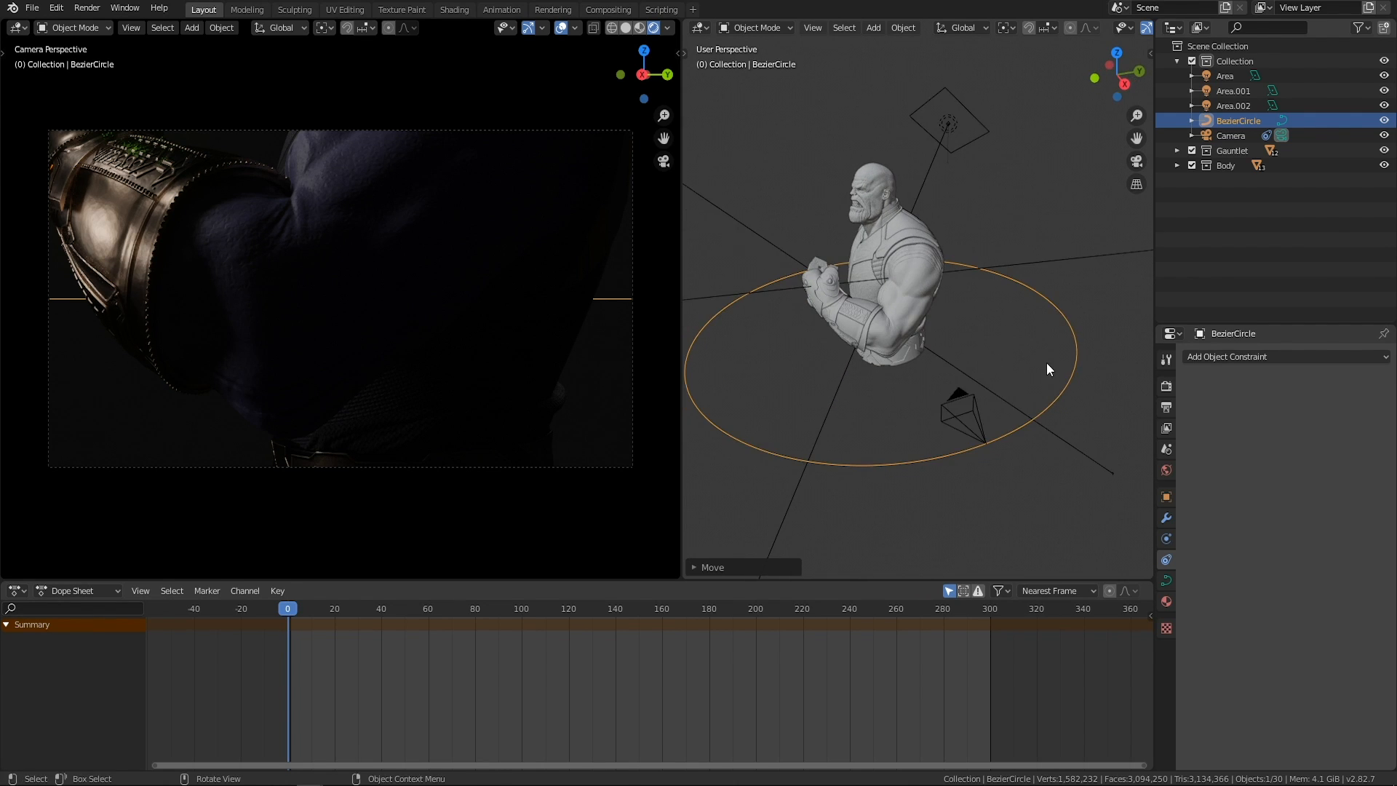
key(g)
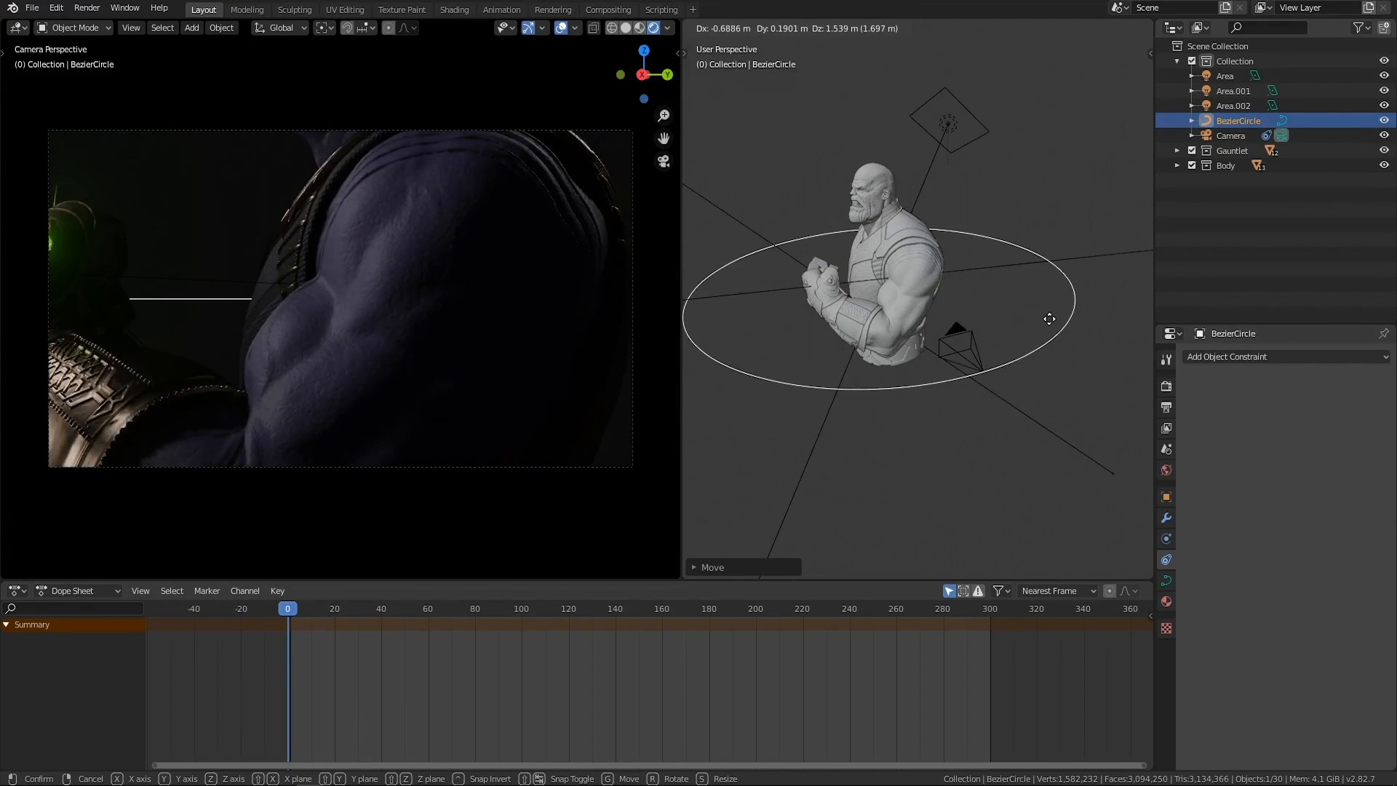
click(1063, 323)
middle_drag(1063, 323, 1023, 334)
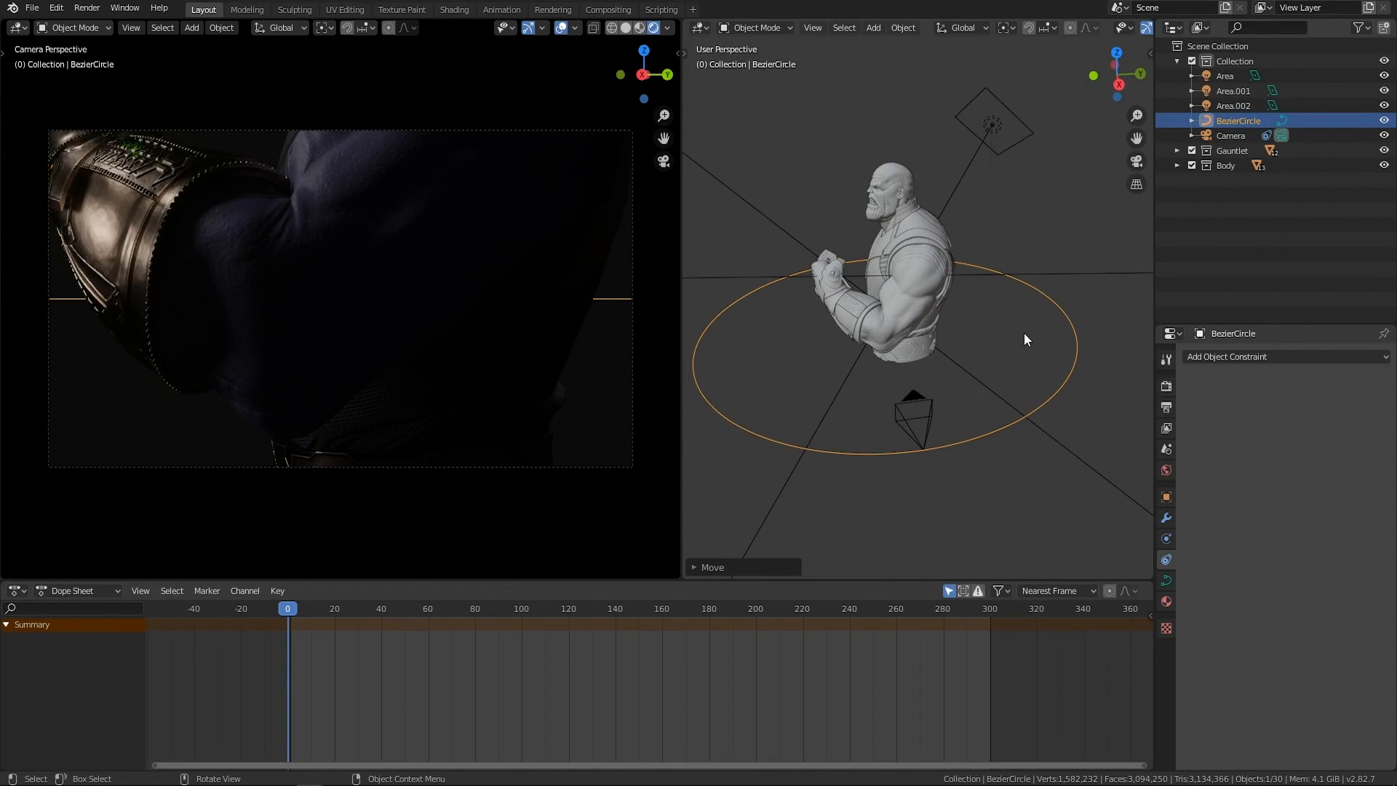
key(r)
click(1058, 346)
key(s)
click(971, 395)
middle_drag(971, 395, 1033, 398)
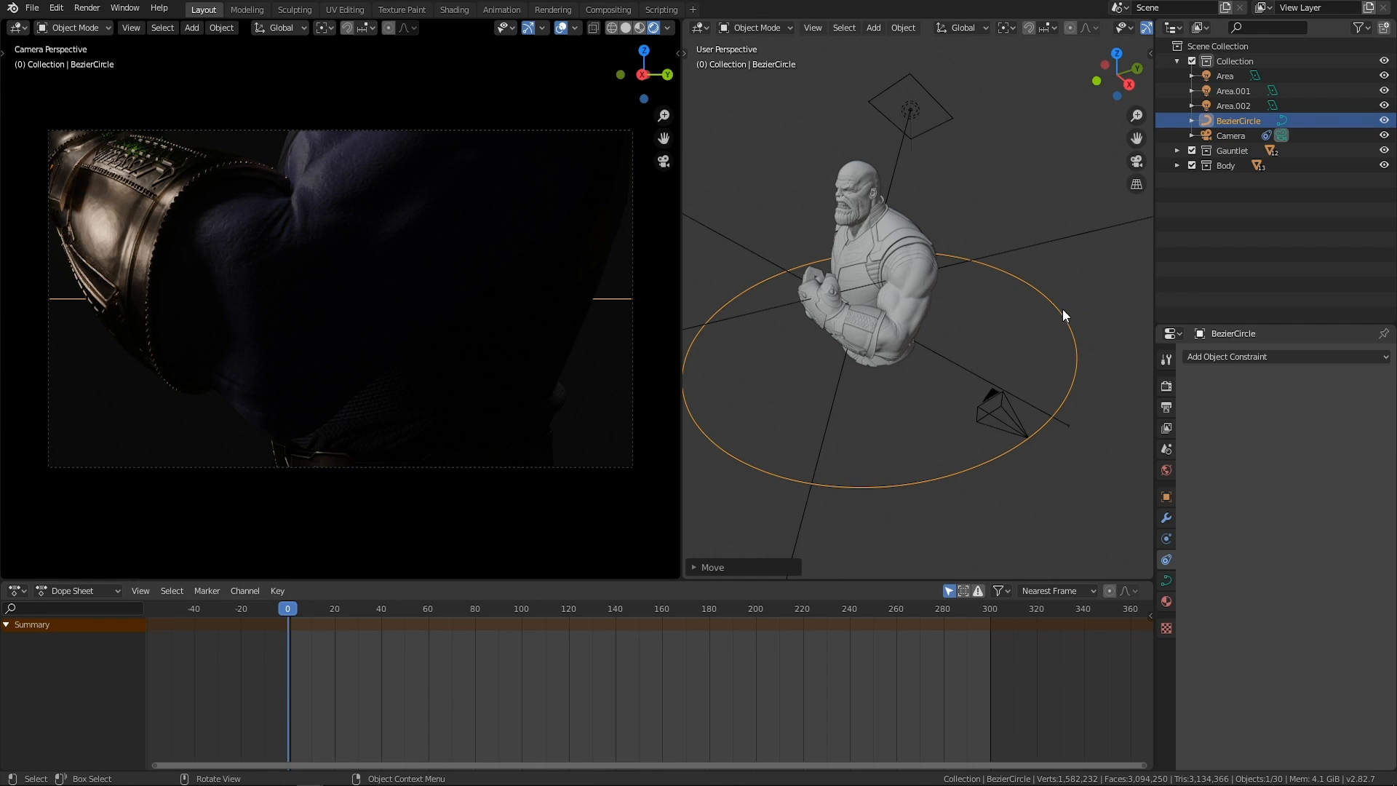
Select the camera and insert a keyframe on its AutoPath offset of -173.500 at frame 0.
middle_drag(1091, 301, 935, 428)
click(870, 463)
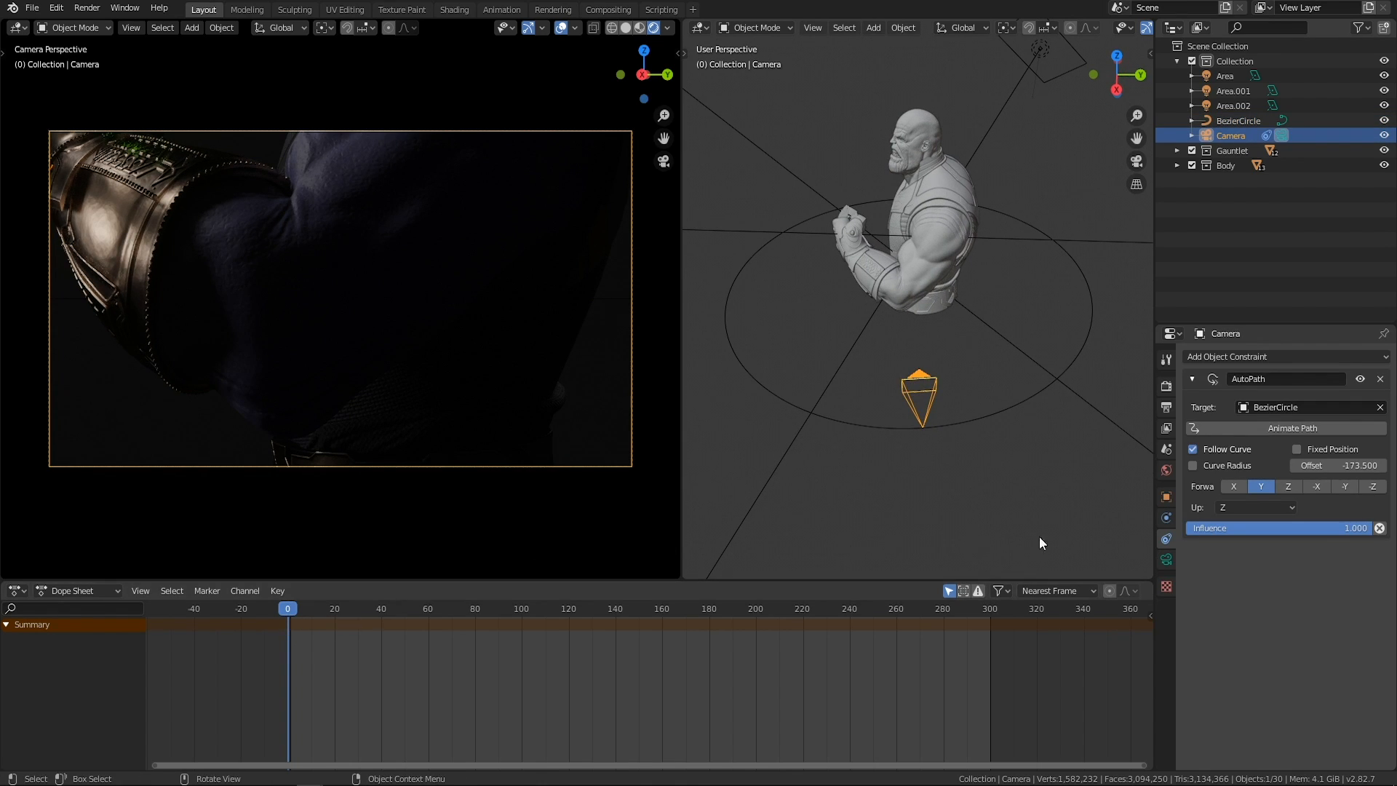
right_click(1347, 465)
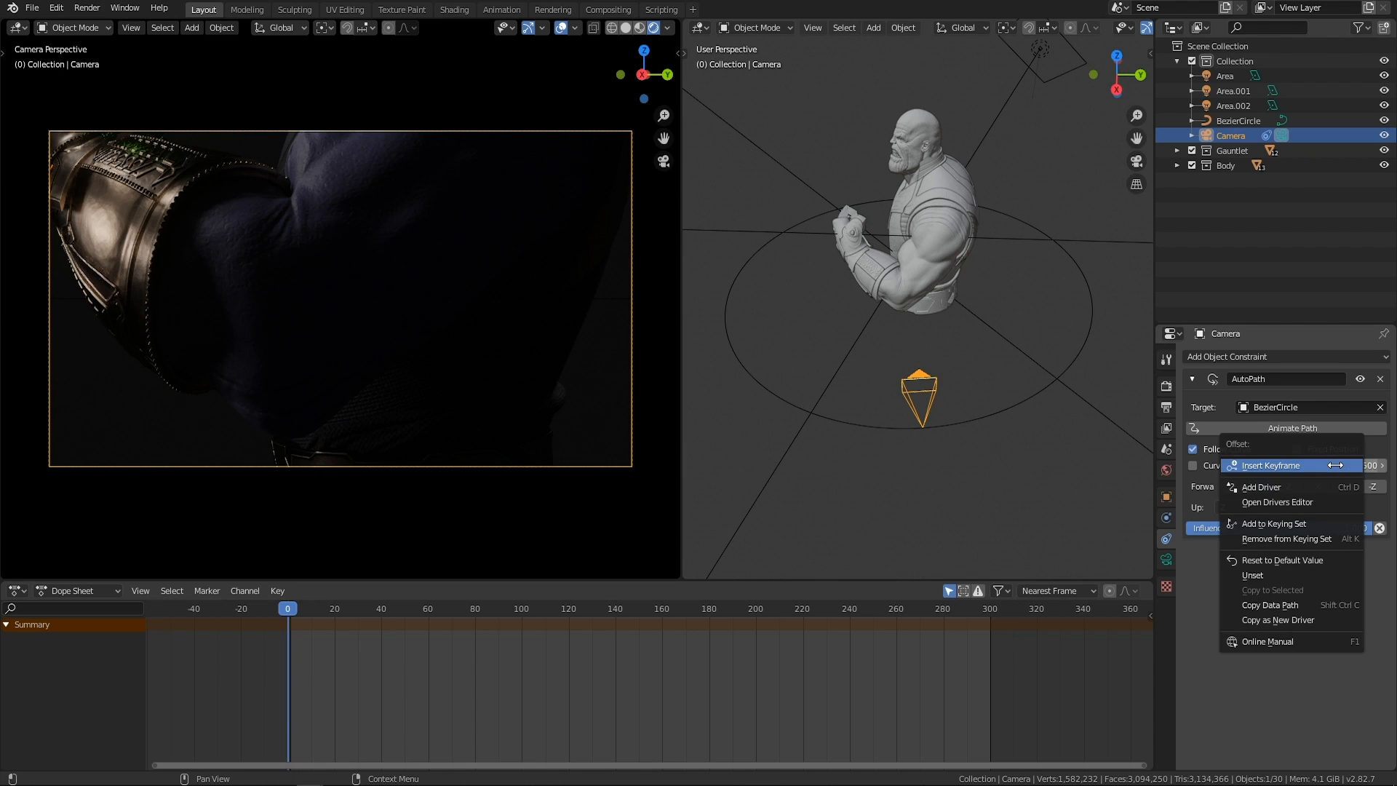
click(1273, 465)
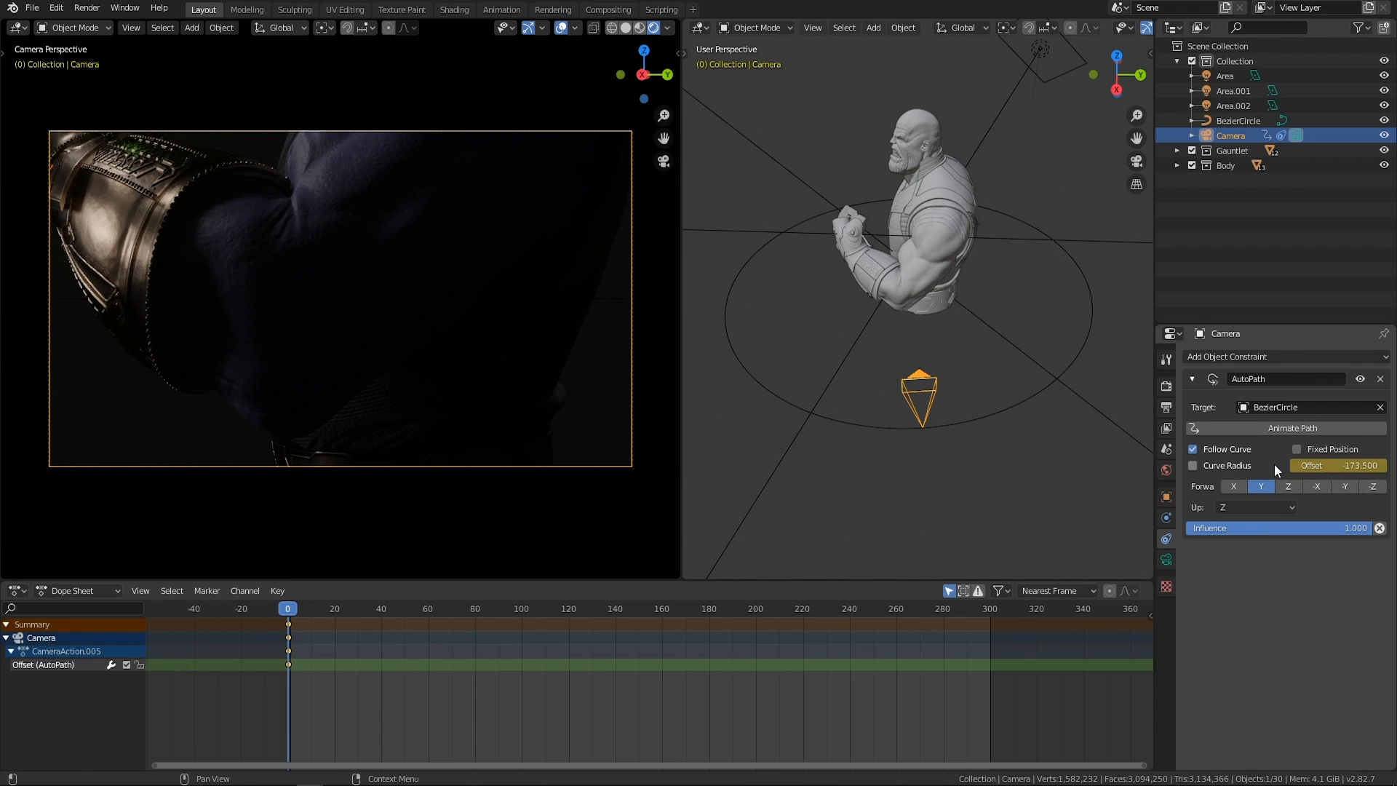
At frame 200, set the camera's AutoPath offset to -199.300 and insert a keyframe on it.
drag(290, 610, 757, 607)
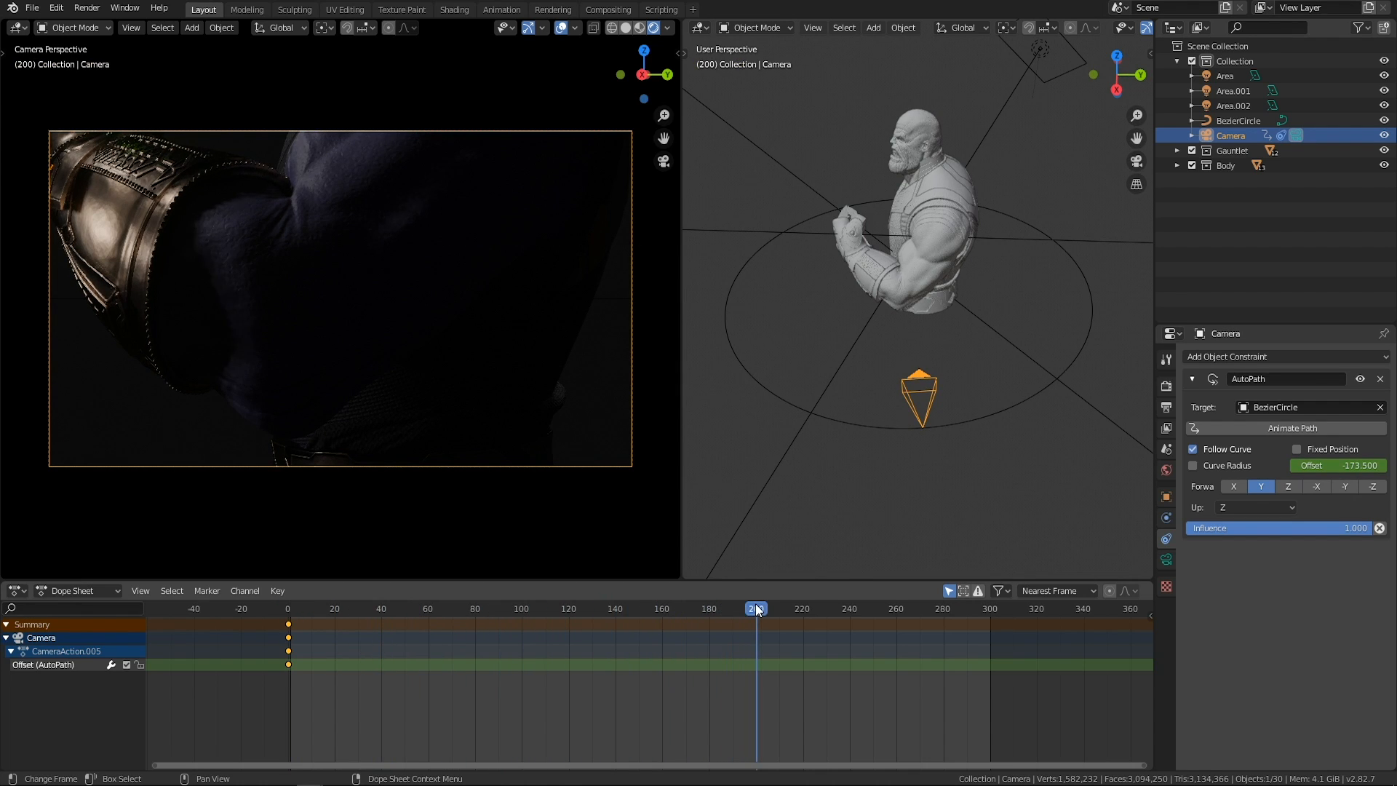
mouse_move(1328, 468)
mouse_down()
mouse_move(1295, 467)
mouse_move(1344, 466)
mouse_up()
middle_drag(1019, 404, 989, 409)
mouse_move(1337, 464)
mouse_down()
mouse_move(1354, 464)
mouse_move(1319, 465)
mouse_up()
right_click(1298, 468)
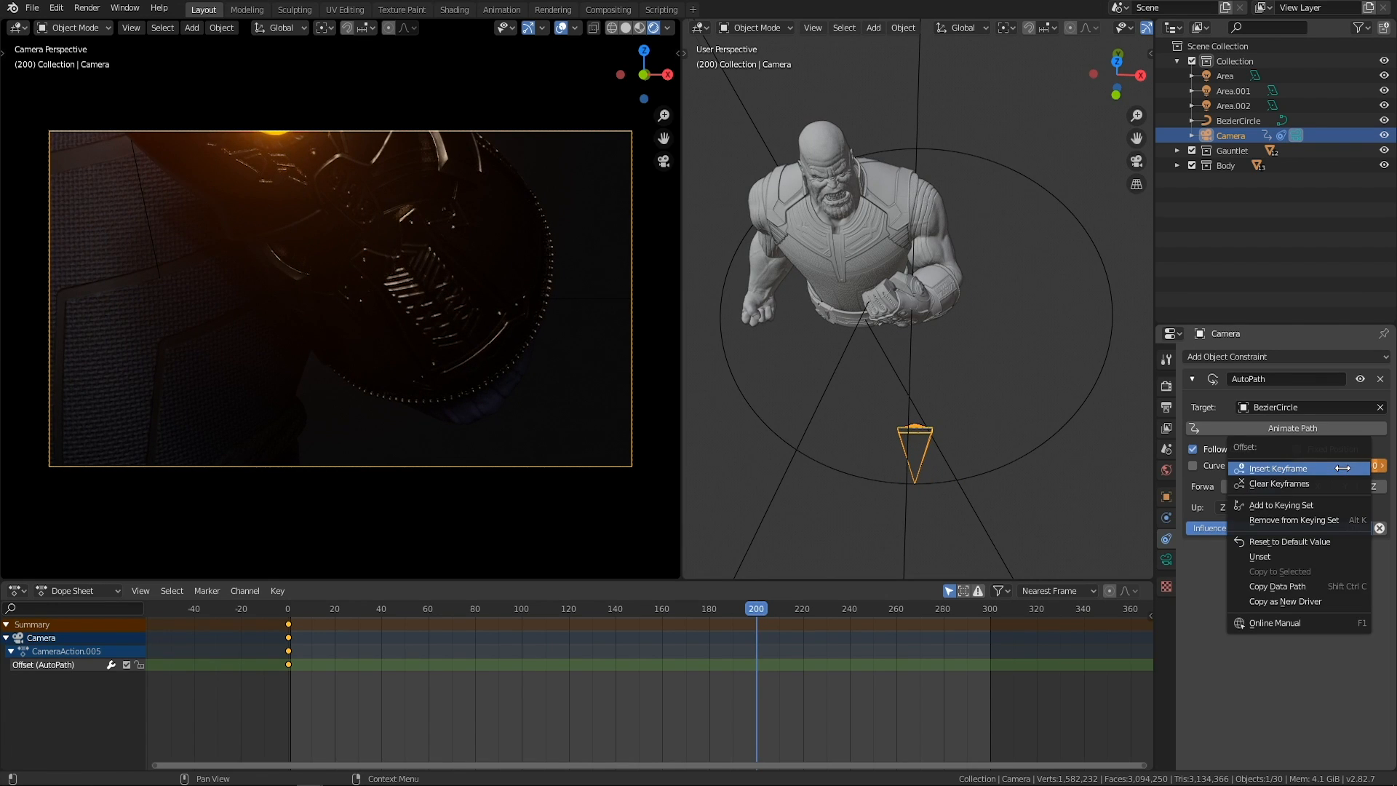
click(1300, 469)
middle_drag(848, 460, 820, 447)
mouse_move(756, 610)
mouse_down()
mouse_move(226, 609)
mouse_move(654, 633)
mouse_move(503, 630)
mouse_move(757, 614)
mouse_up()
Select the Bezier circle, show its transform values, and widen the user perspective viewport.
middle_drag(868, 386, 1025, 442)
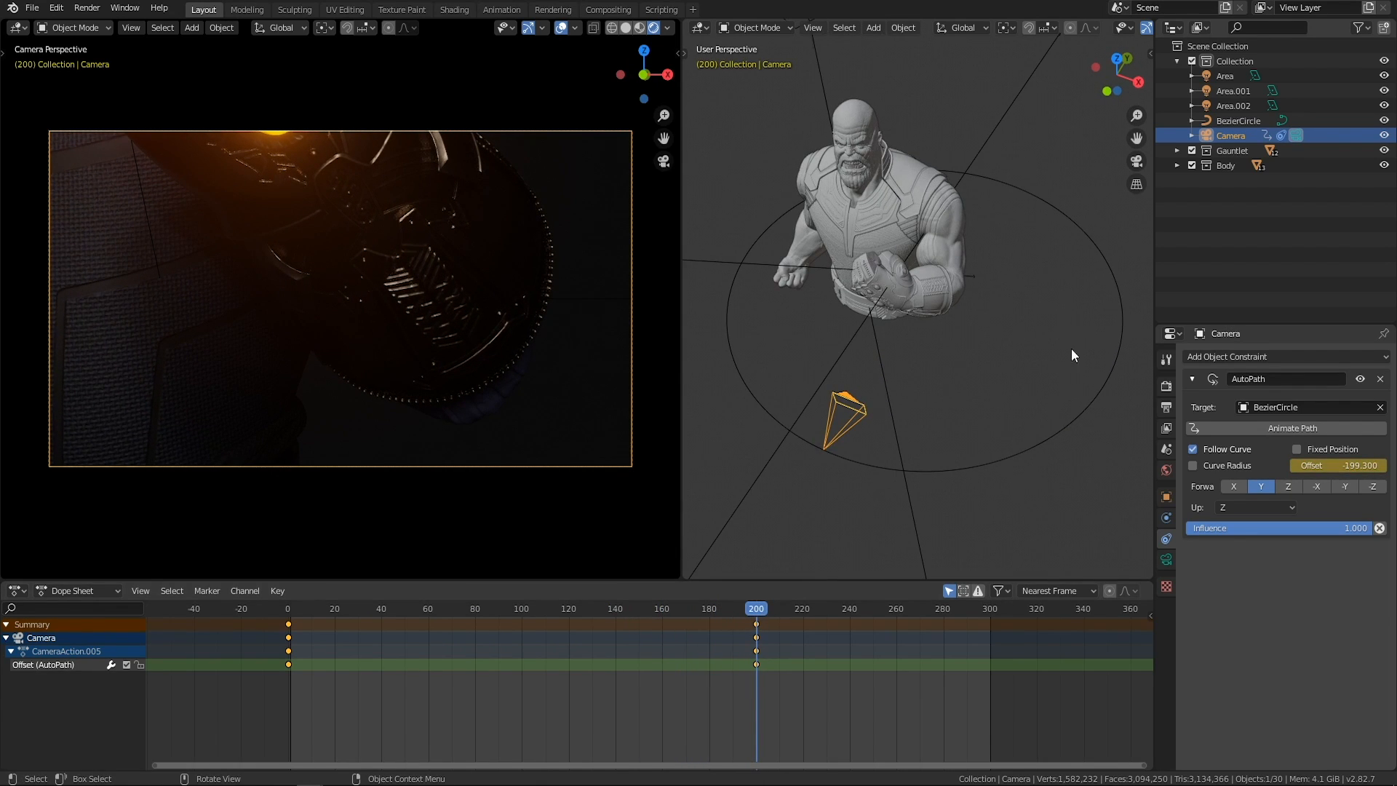
click(1049, 431)
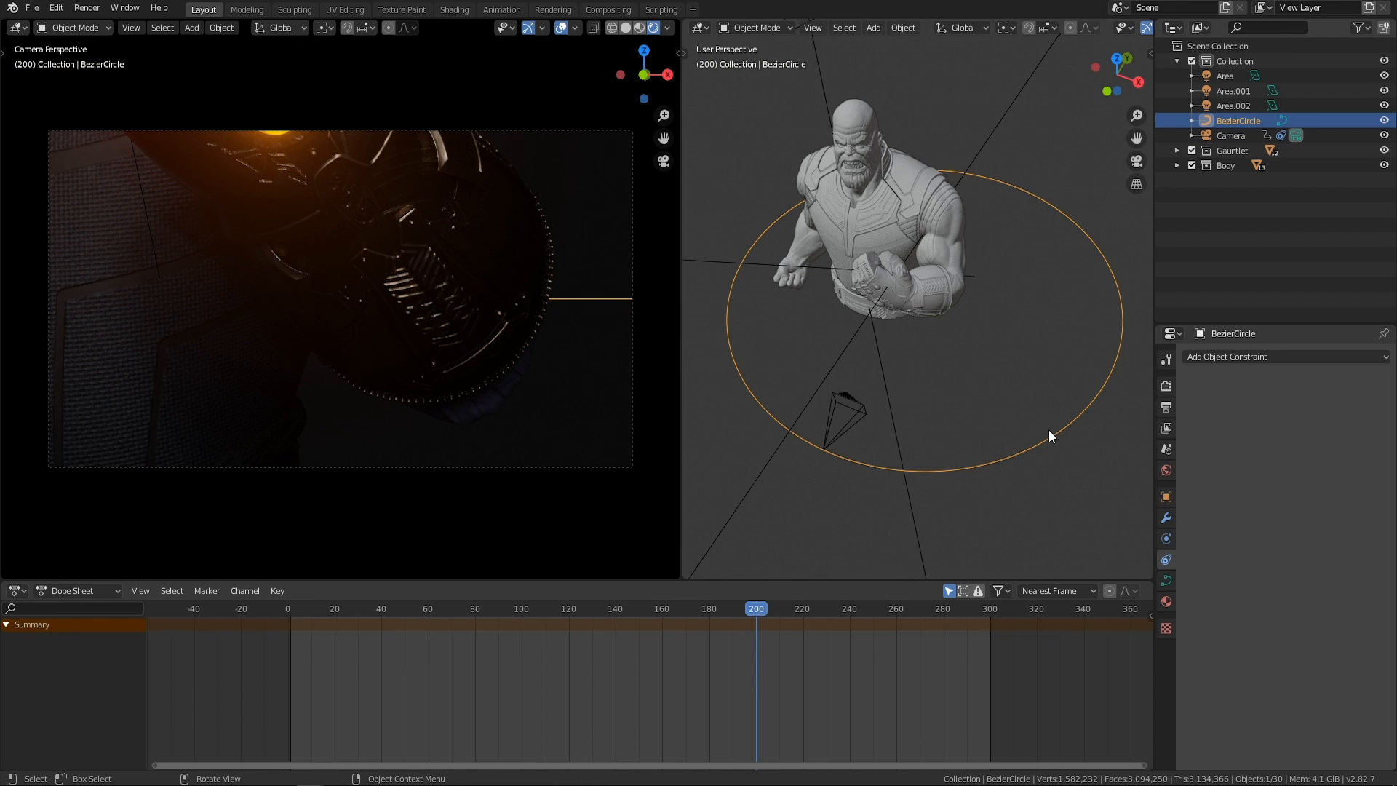
key(n)
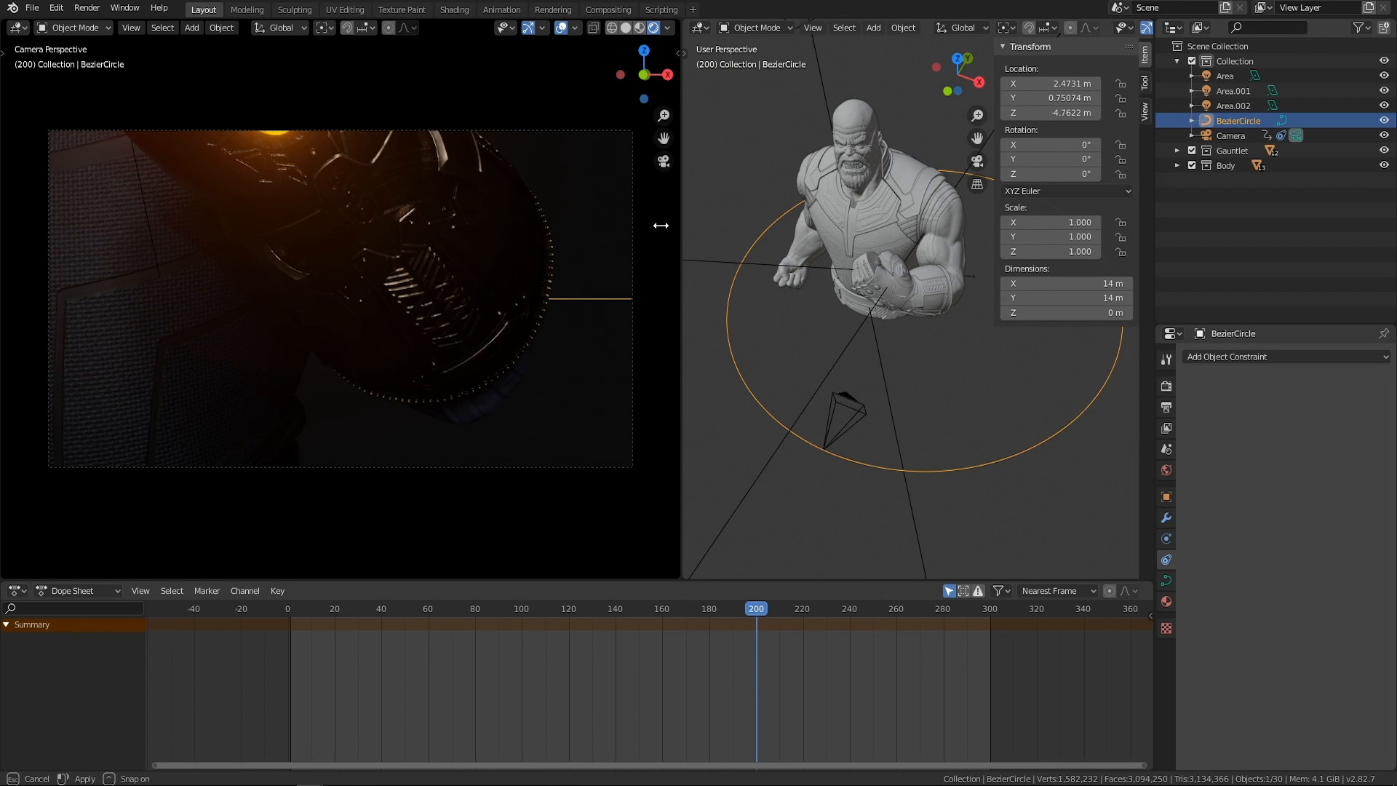
drag(678, 216, 603, 218)
shift+middle_drag(722, 258, 805, 271)
scroll(807, 269, down, 2)
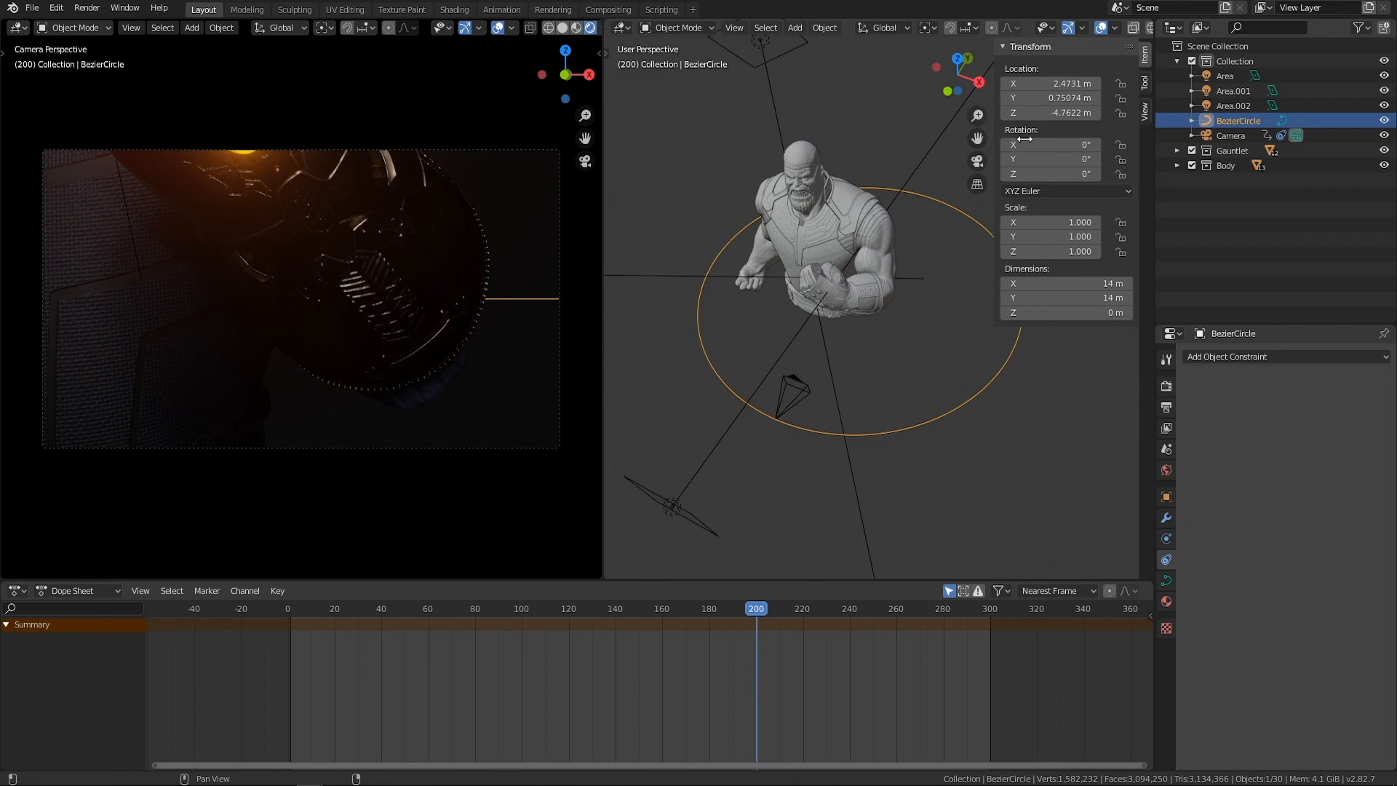
Try inserting scale keyframes on the Bezier circle at frame 200 and undo them.
right_click(1042, 221)
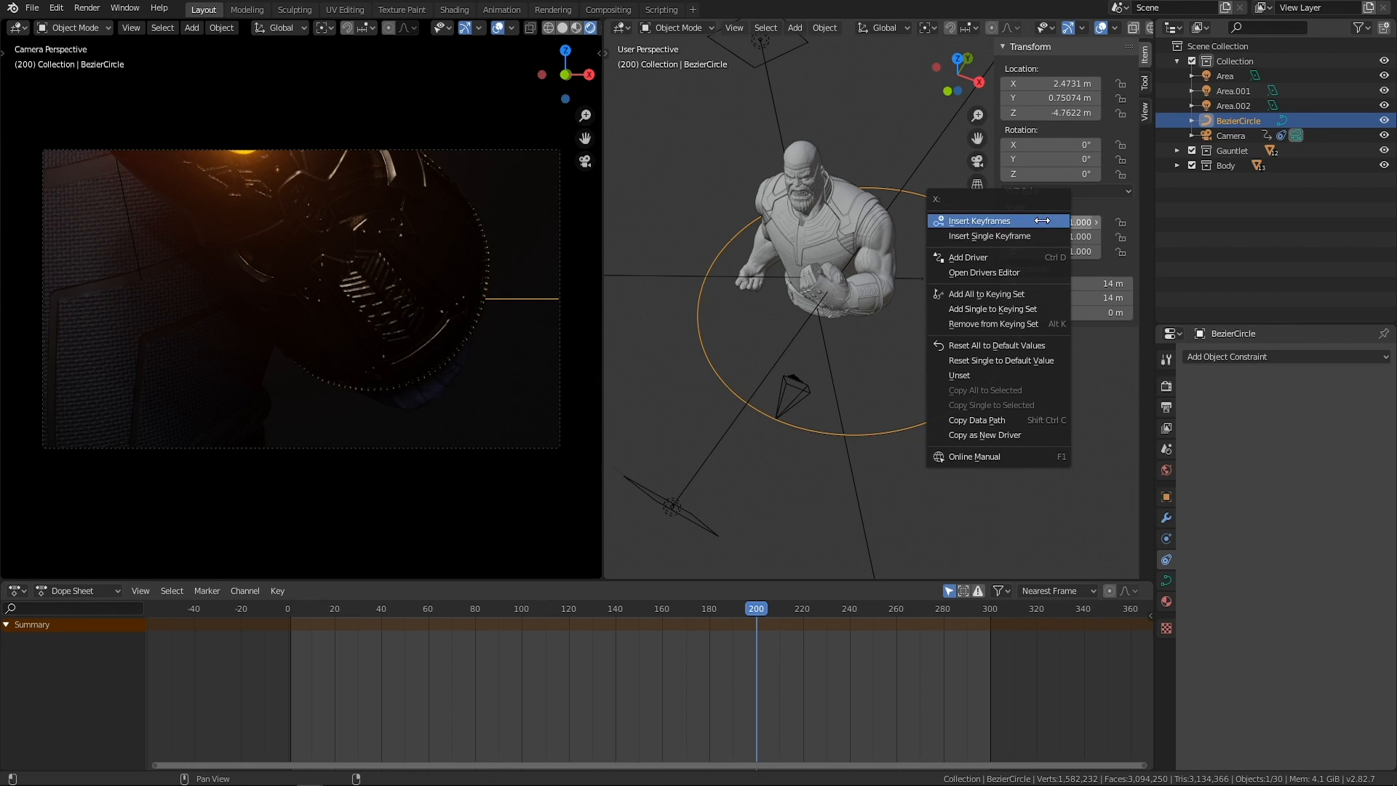
click(892, 385)
key(ctrl+z)
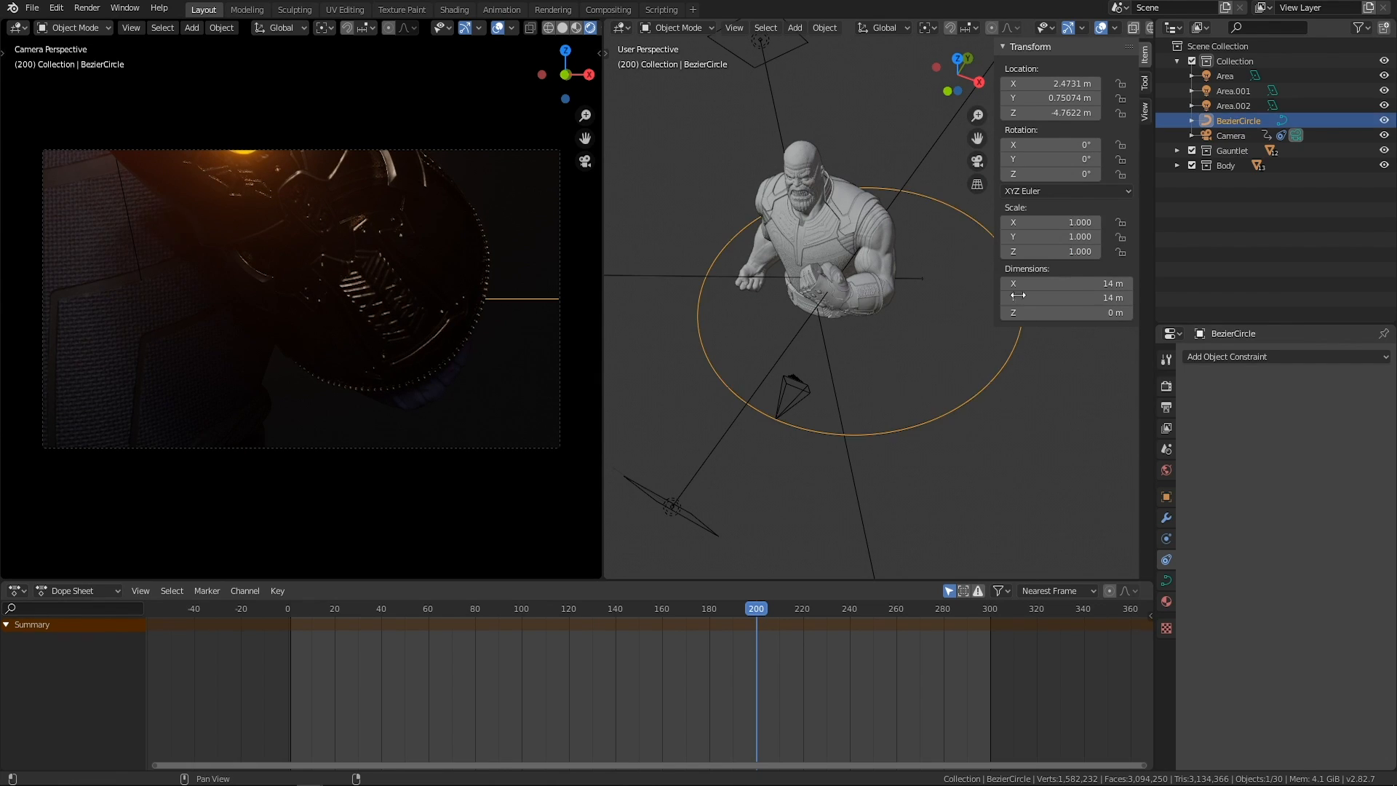
right_click(1059, 221)
click(1059, 222)
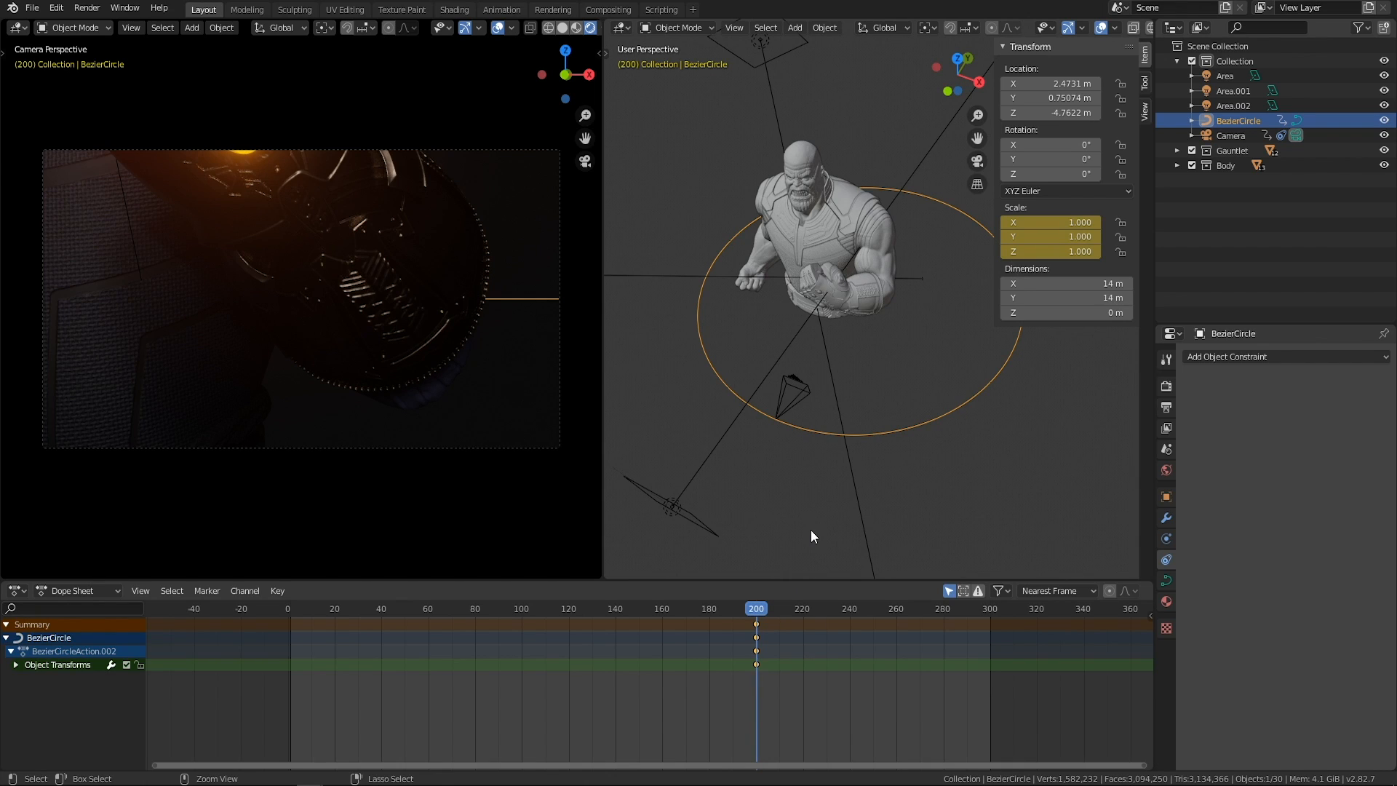
click(758, 609)
key(ctrl+z)
Insert keyframes on the Bezier circle's scale and location at frame 0.
drag(738, 616, 287, 616)
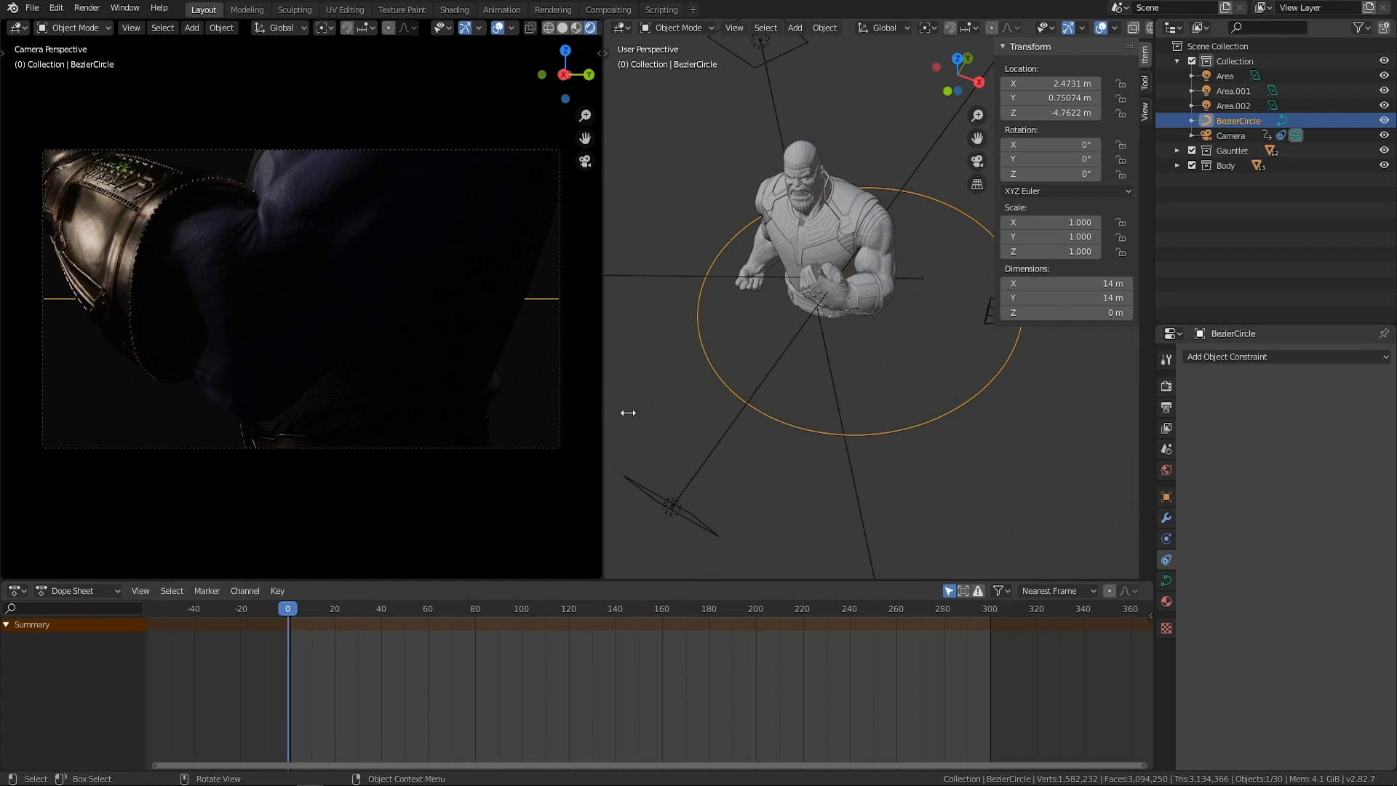
right_click(1041, 226)
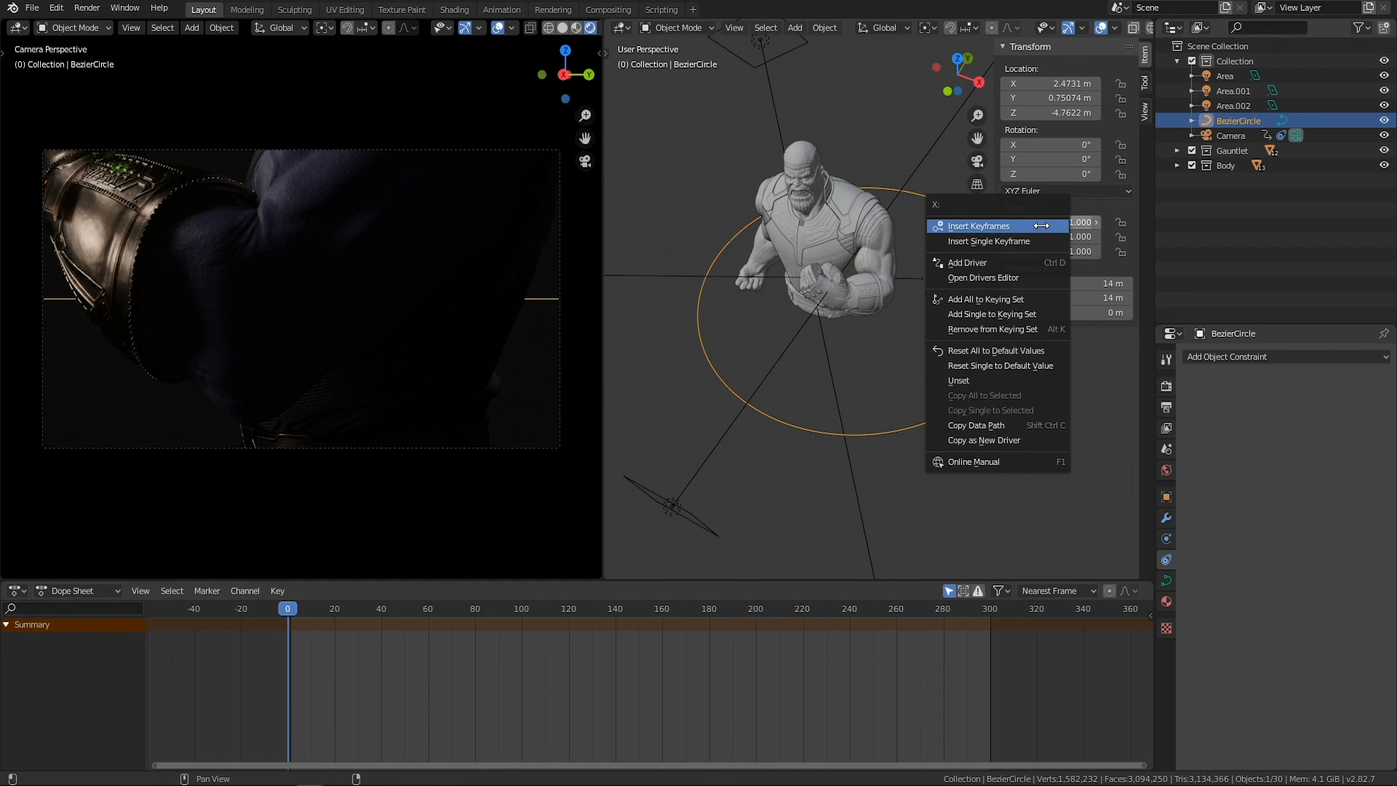
click(1012, 225)
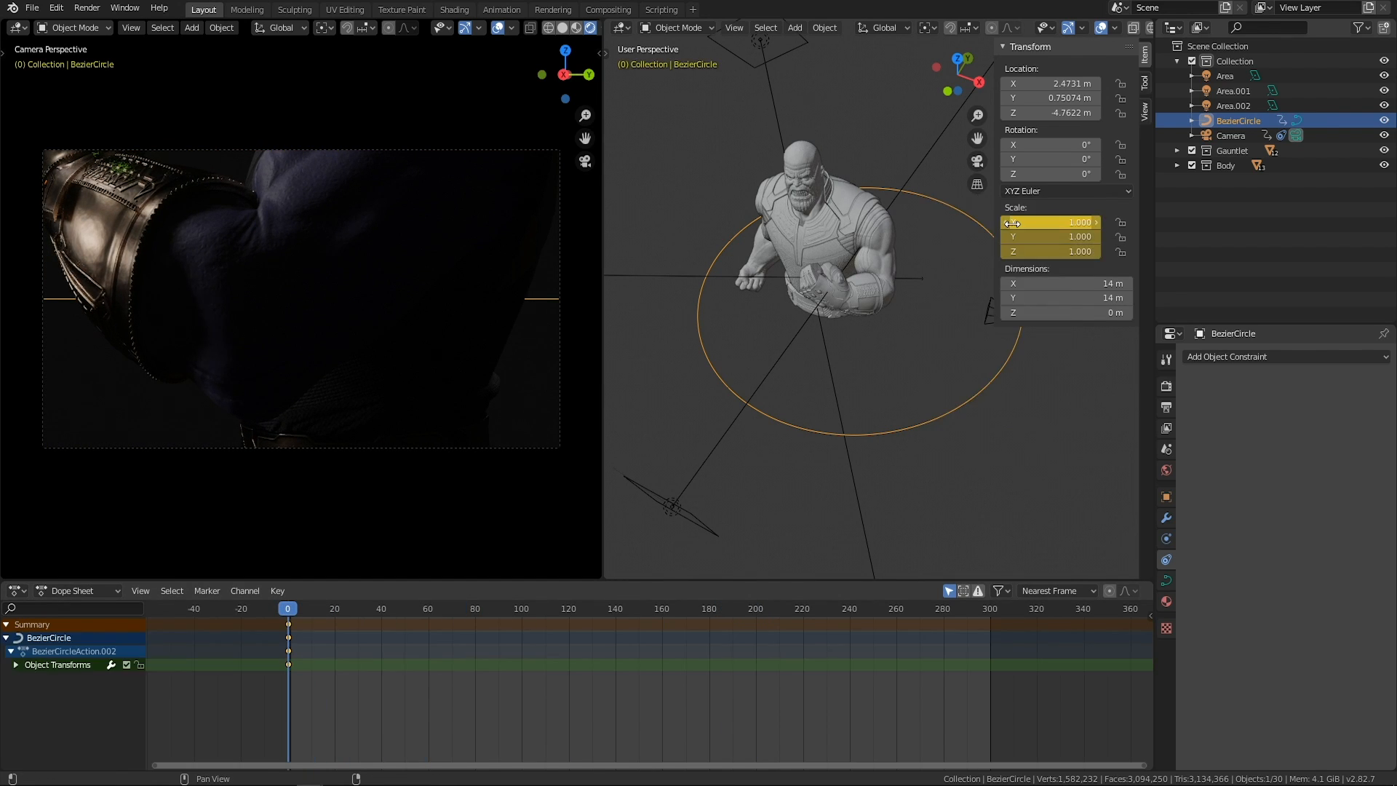
right_click(1049, 84)
click(987, 85)
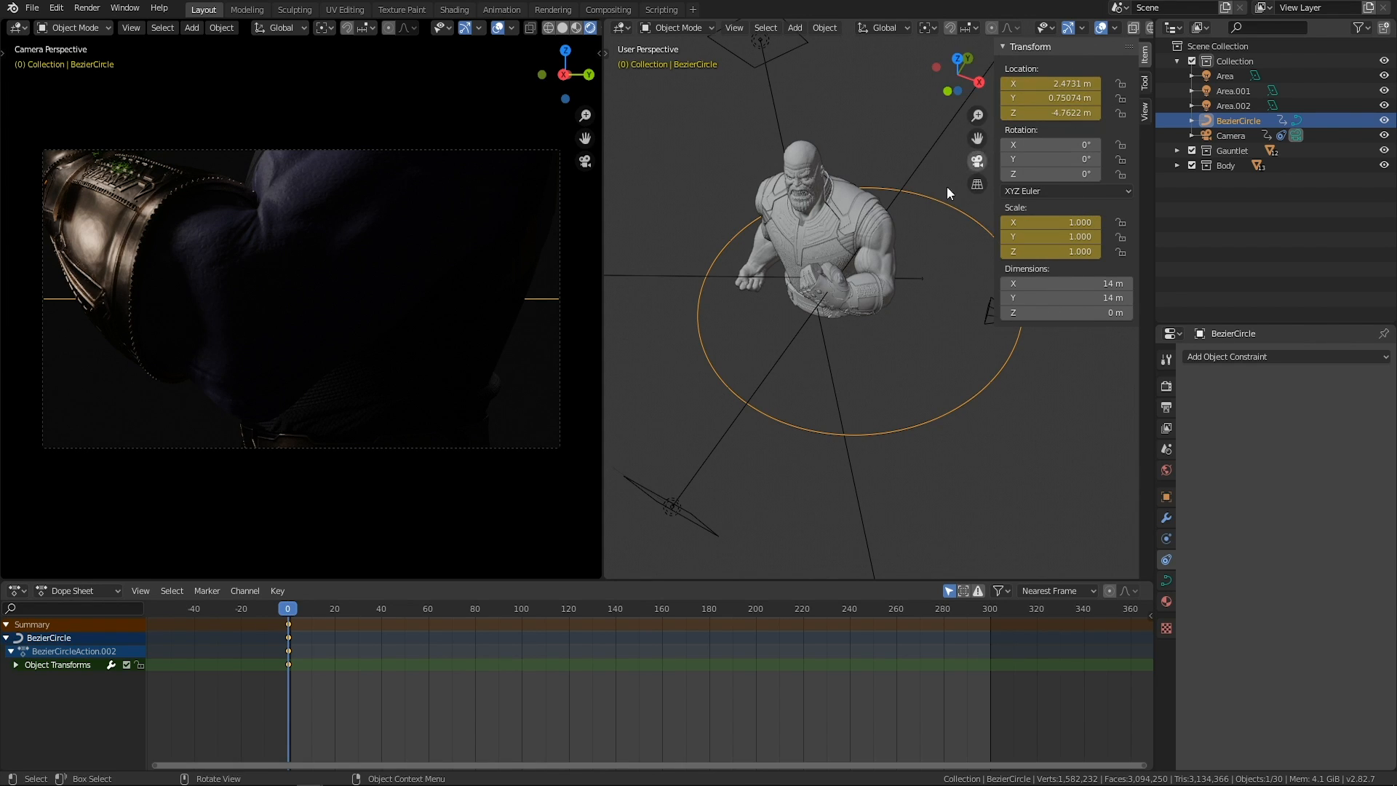
middle_drag(873, 277, 852, 298)
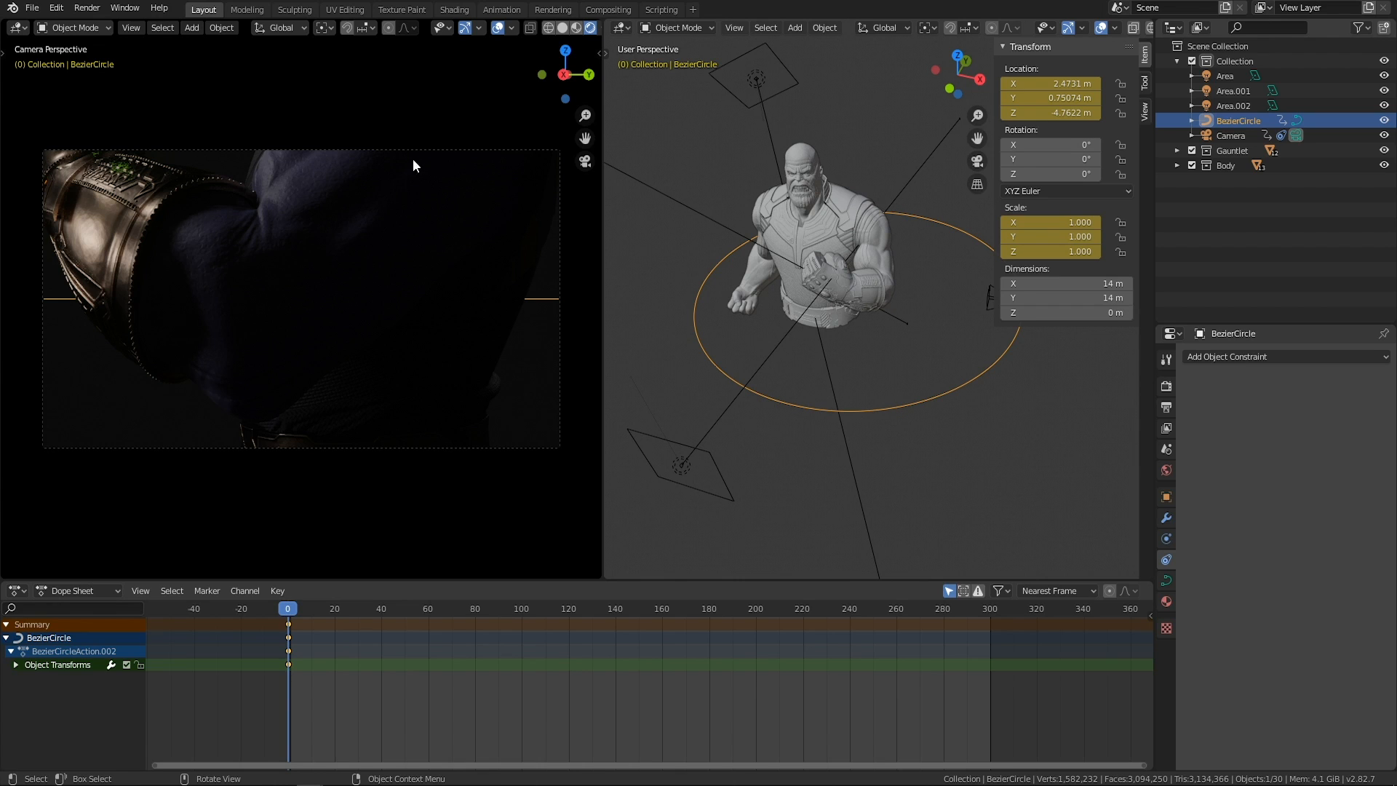
middle_drag(927, 203, 784, 284)
Go to frame 200 and raise the Bezier circle along the Z axis to about -3.26 m.
drag(288, 613, 756, 610)
middle_drag(740, 512, 980, 381)
drag(988, 383, 941, 439)
middle_drag(932, 408, 948, 403)
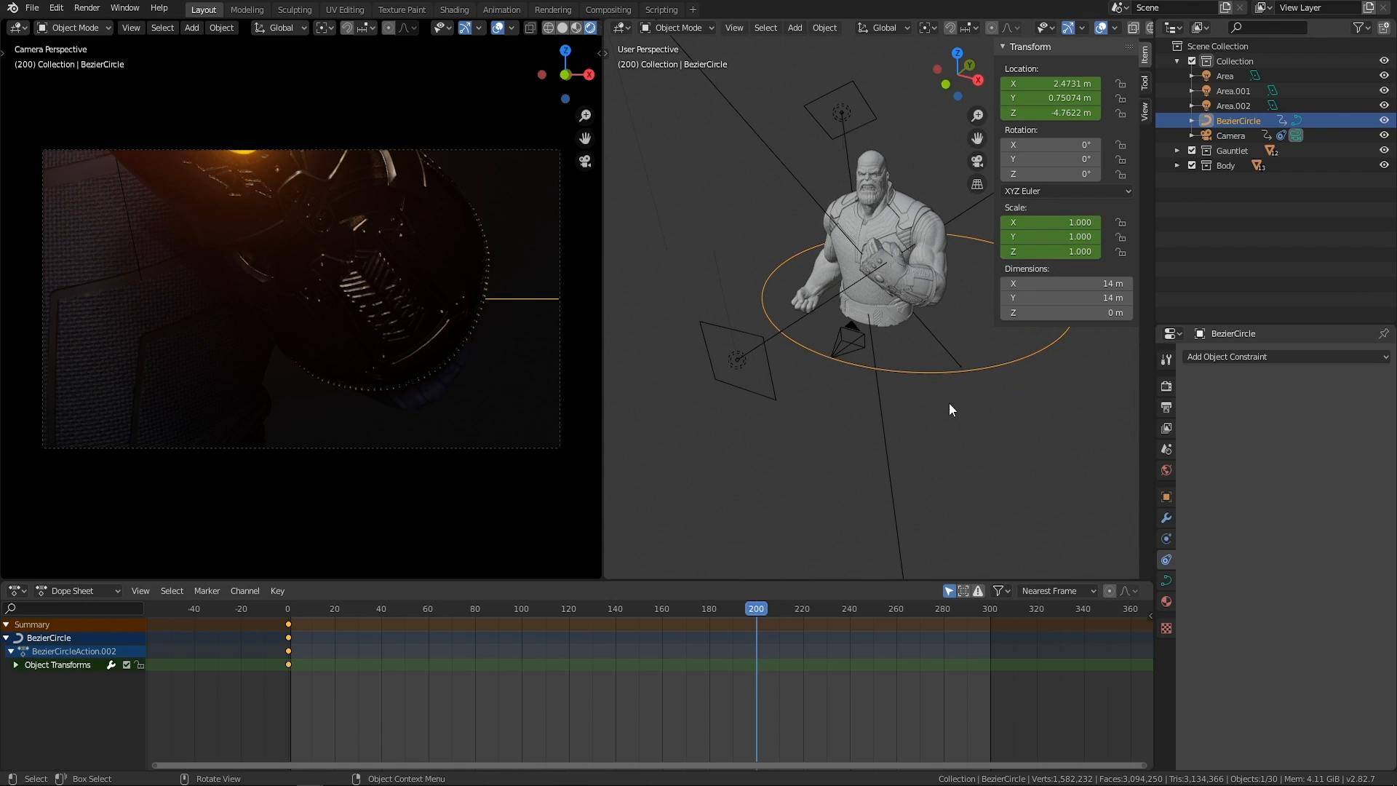
key(g)
key(z)
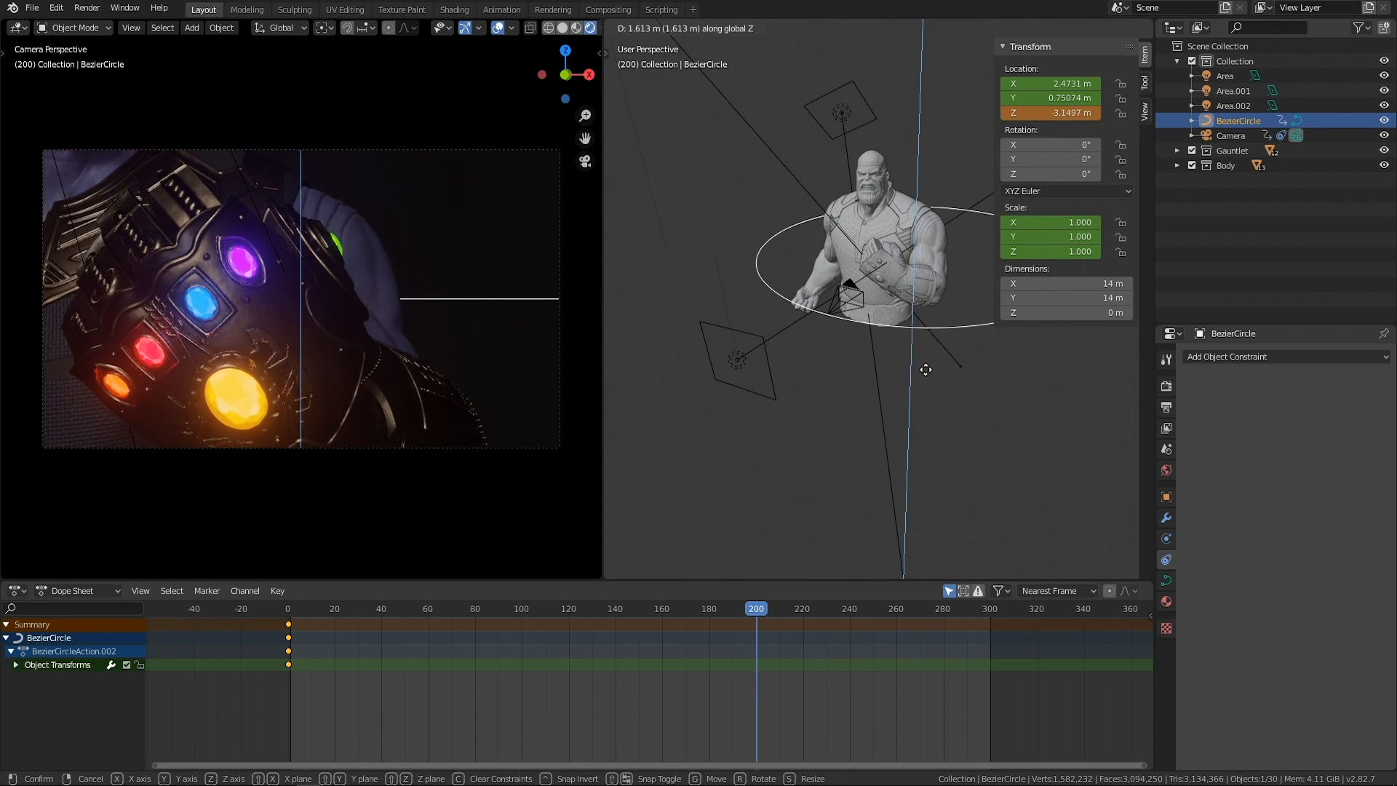
click(919, 371)
mouse_move(919, 371)
middle_down()
mouse_move(936, 326)
mouse_move(924, 365)
middle_up()
Enlarge the Bezier circle to a scale of about 1.423 and keyframe its scale and location at frame 200.
key(s)
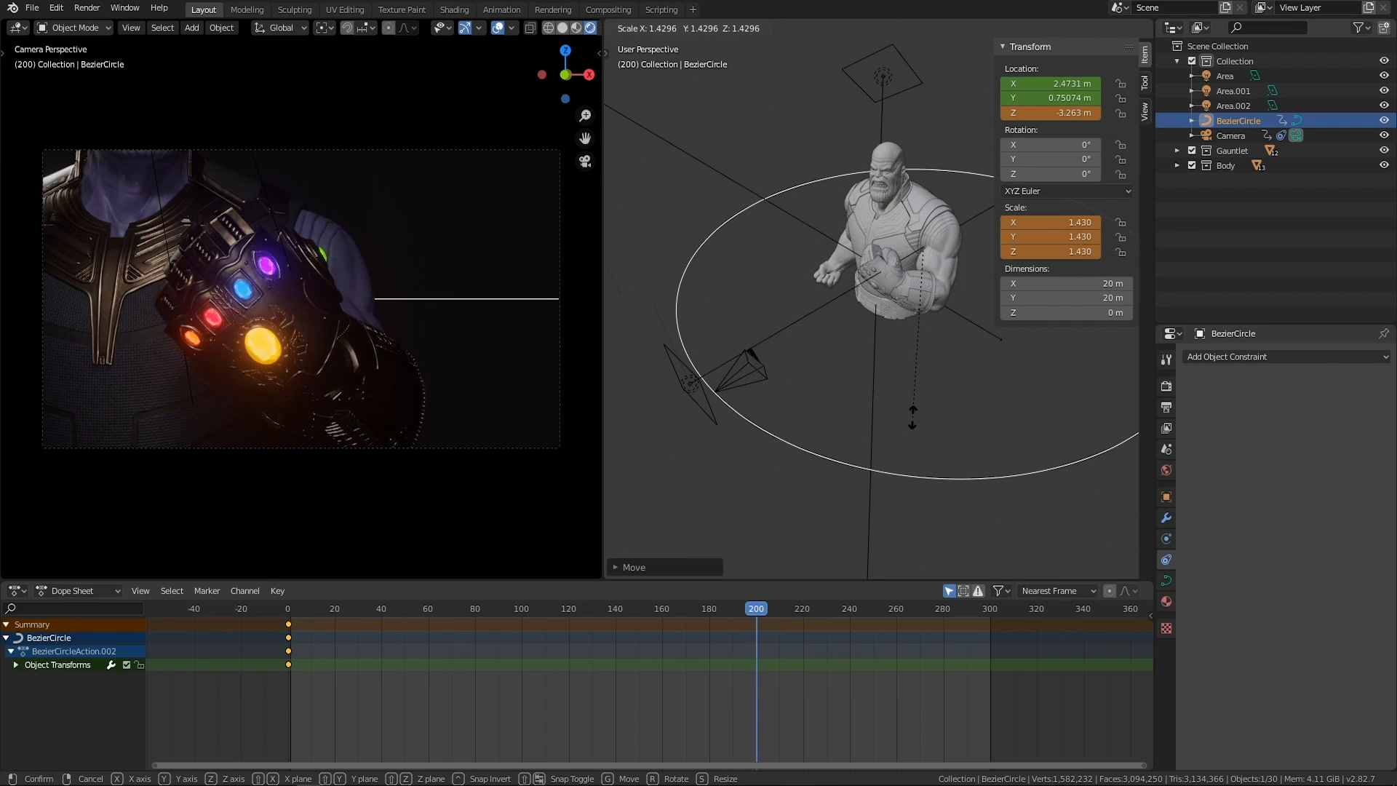
click(862, 377)
middle_drag(862, 377, 902, 342)
right_click(1034, 227)
click(1033, 228)
right_click(1043, 86)
click(1022, 82)
Set the camera's path constraint offset to about -202.3 and keyframe it at frame 200.
middle_drag(802, 371, 861, 364)
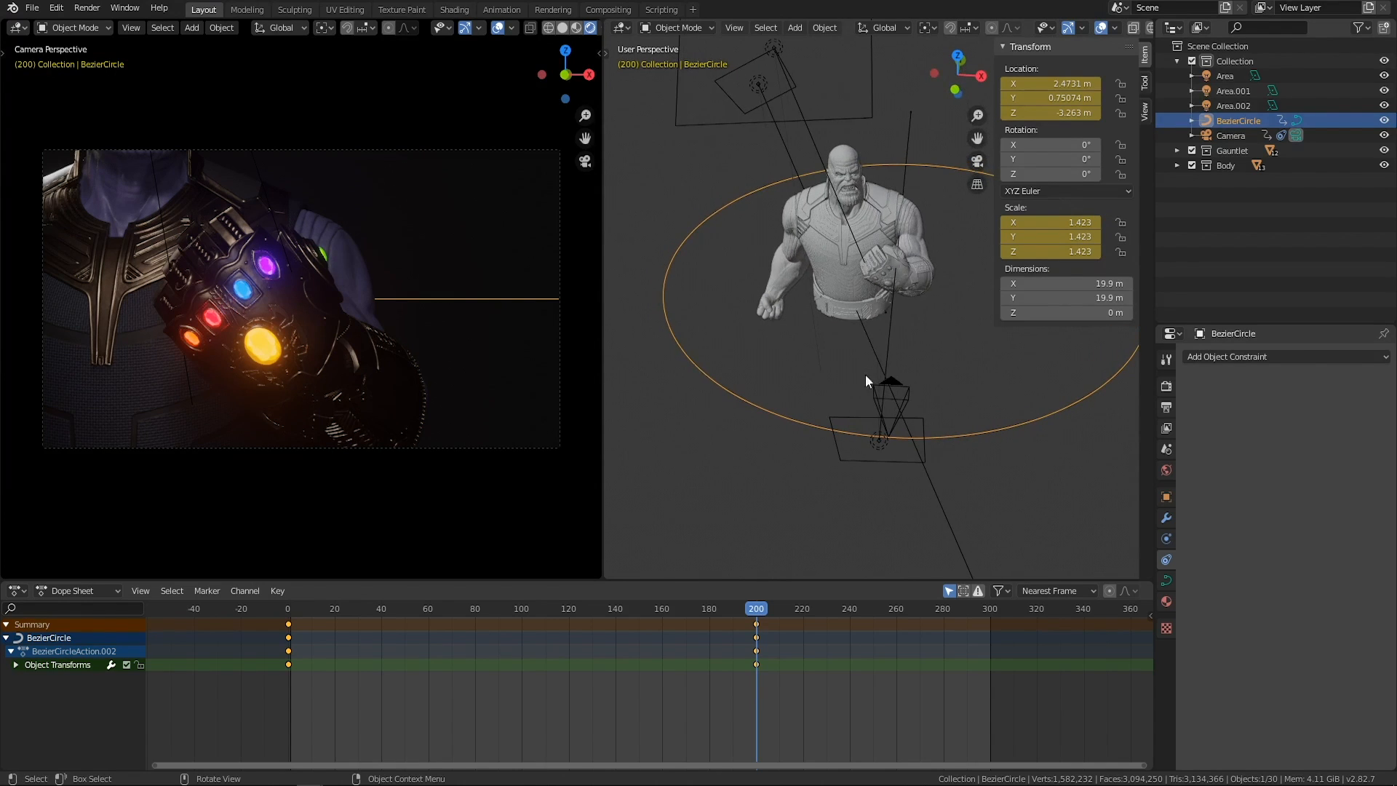
click(910, 397)
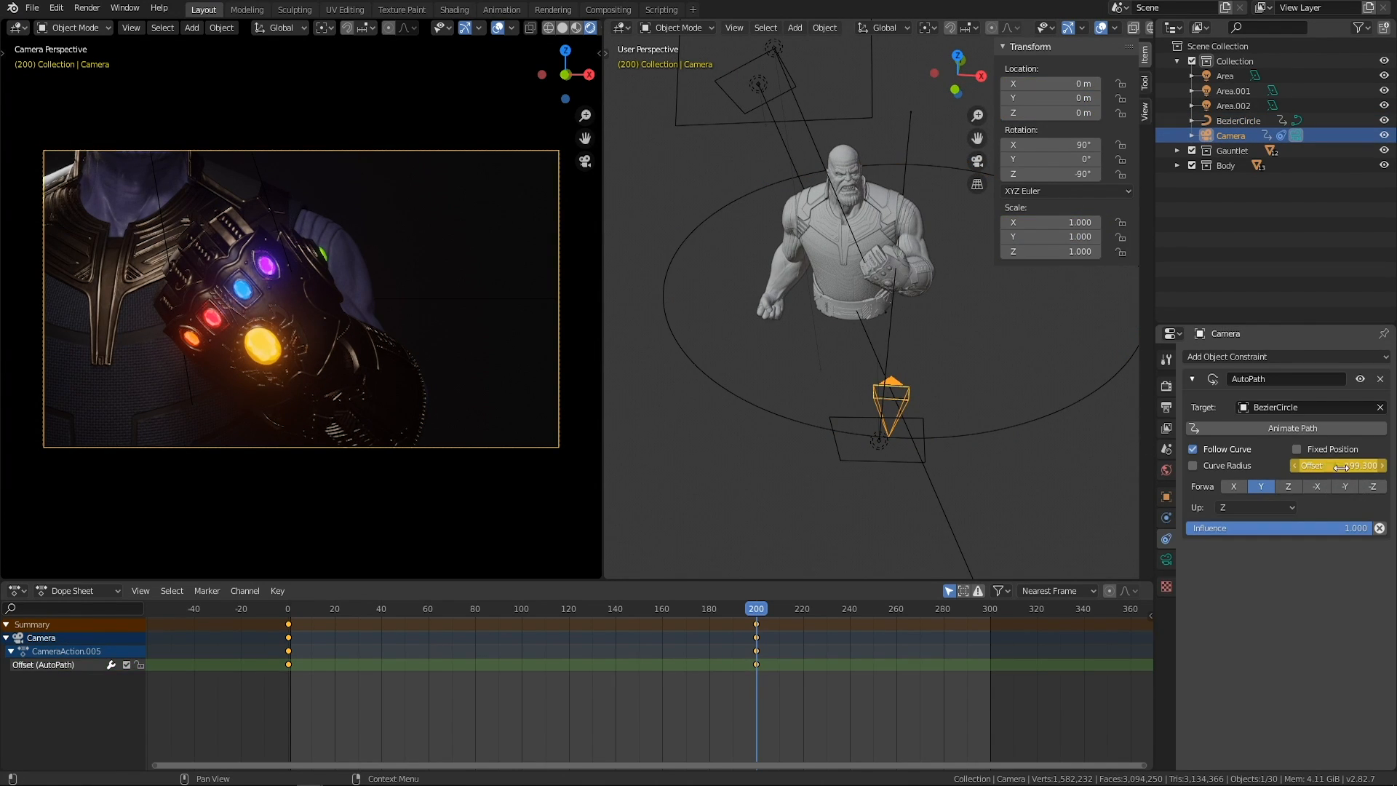
drag(1333, 463, 1285, 464)
right_click(1302, 469)
click(1296, 471)
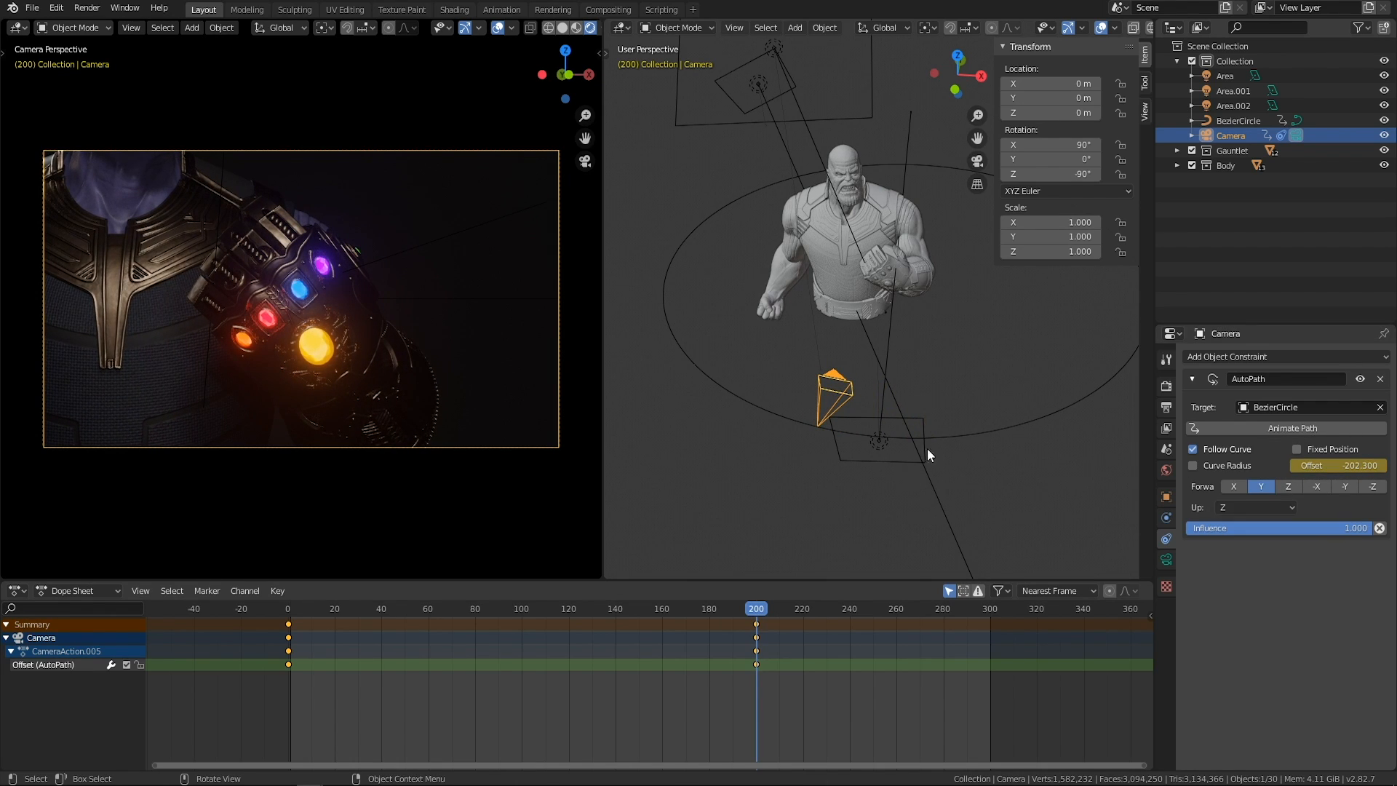
Move the Bezier circle along the X axis to a location of about 1.99 m.
click(997, 434)
shift+middle_drag(971, 368, 941, 405)
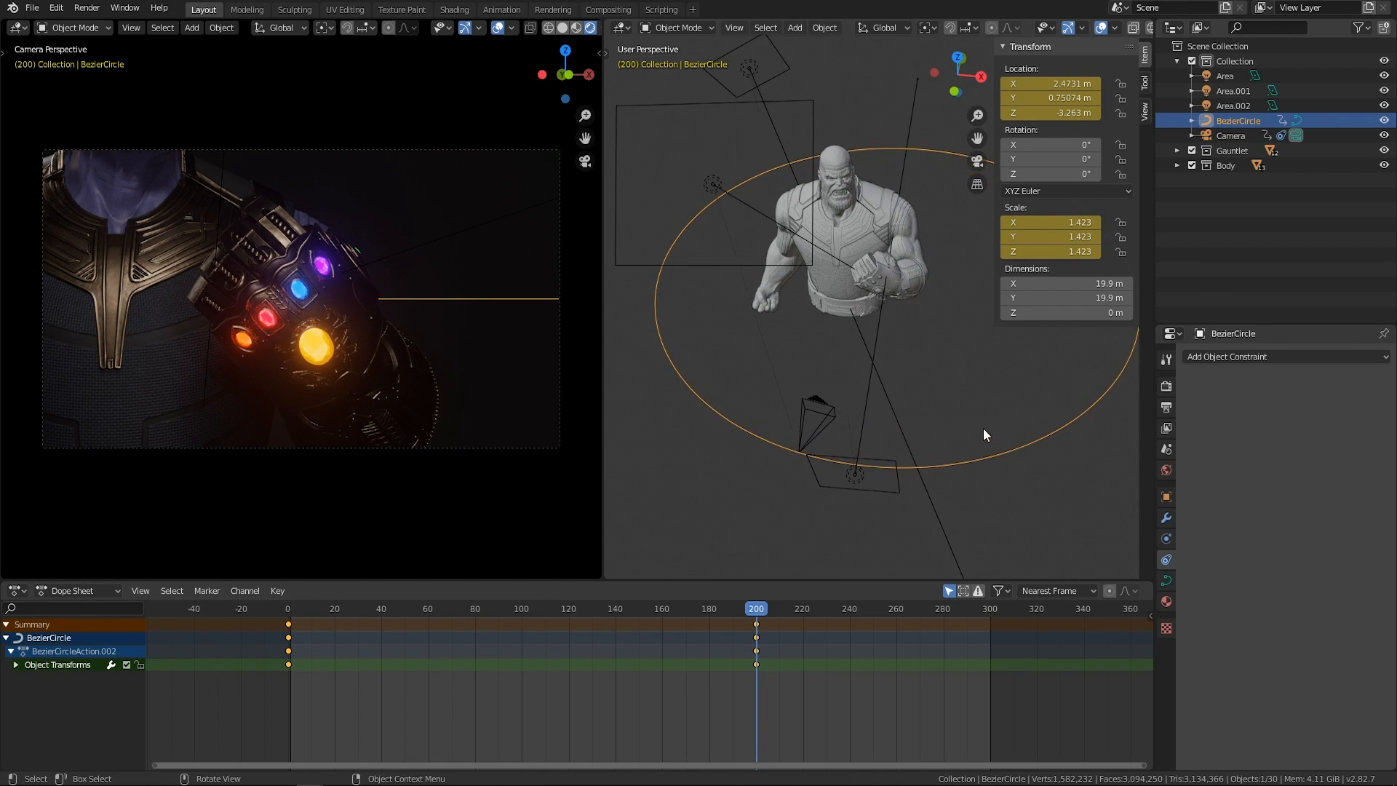
key(g)
key(x)
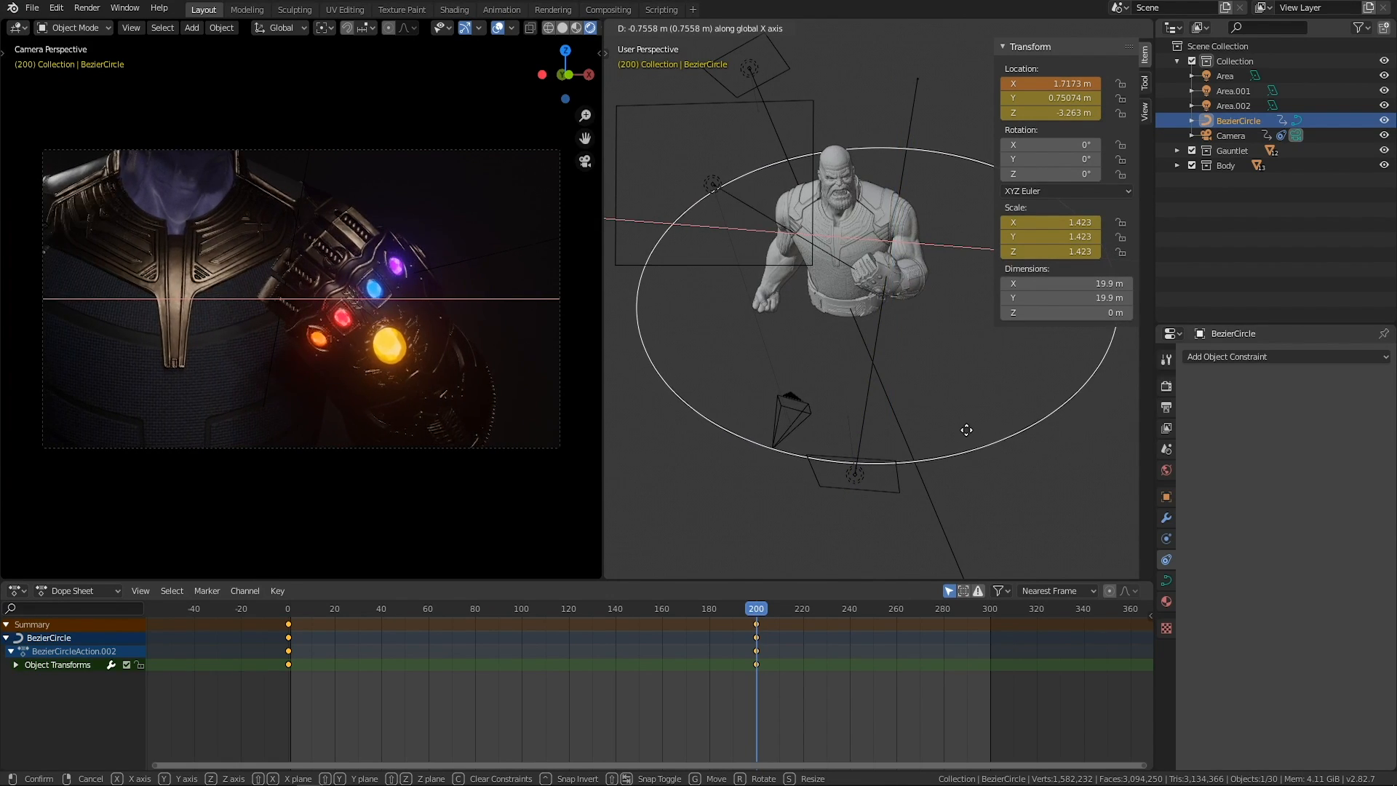
click(955, 423)
Lower the Bezier circle along the Z axis to about -3.6 m and keyframe its location at frame 200.
middle_drag(955, 417, 940, 373)
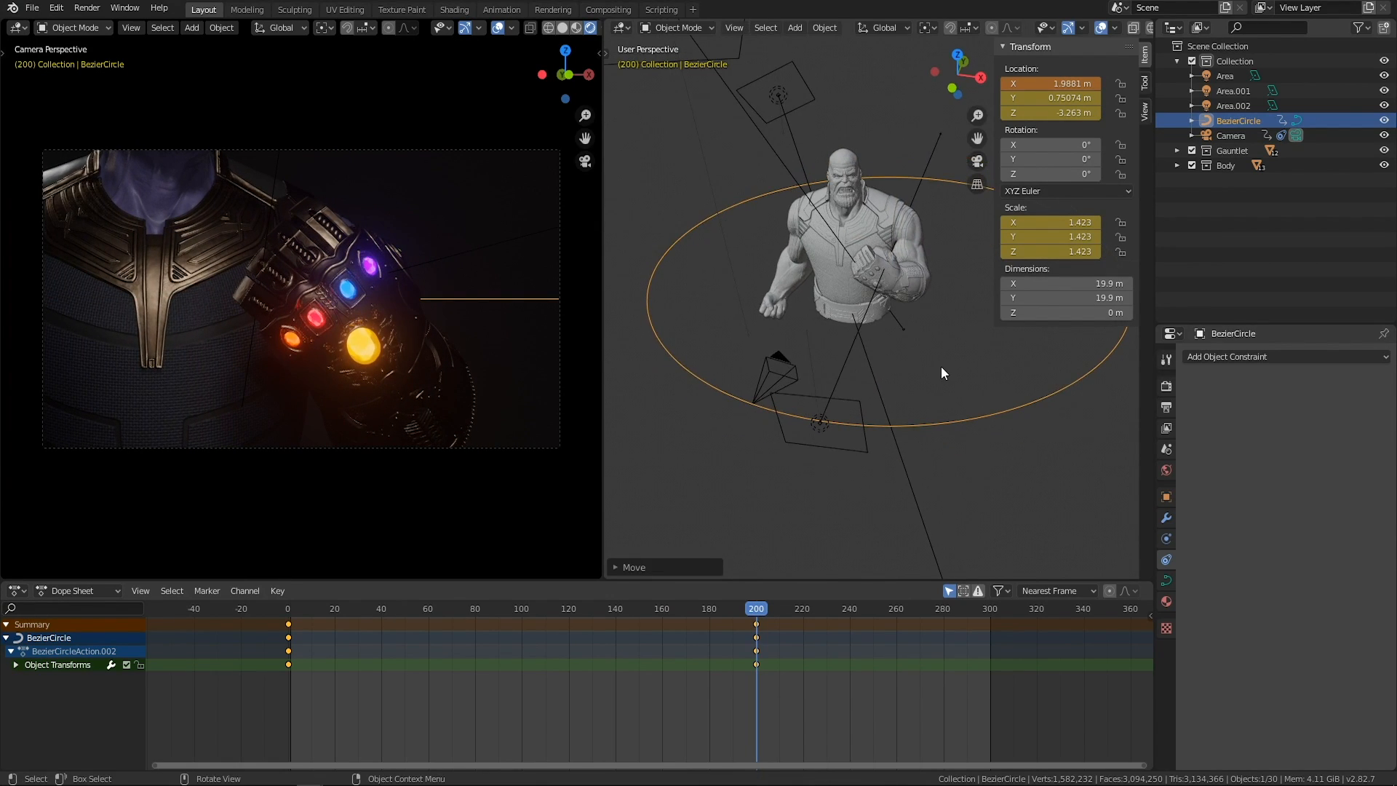
key(g)
key(z)
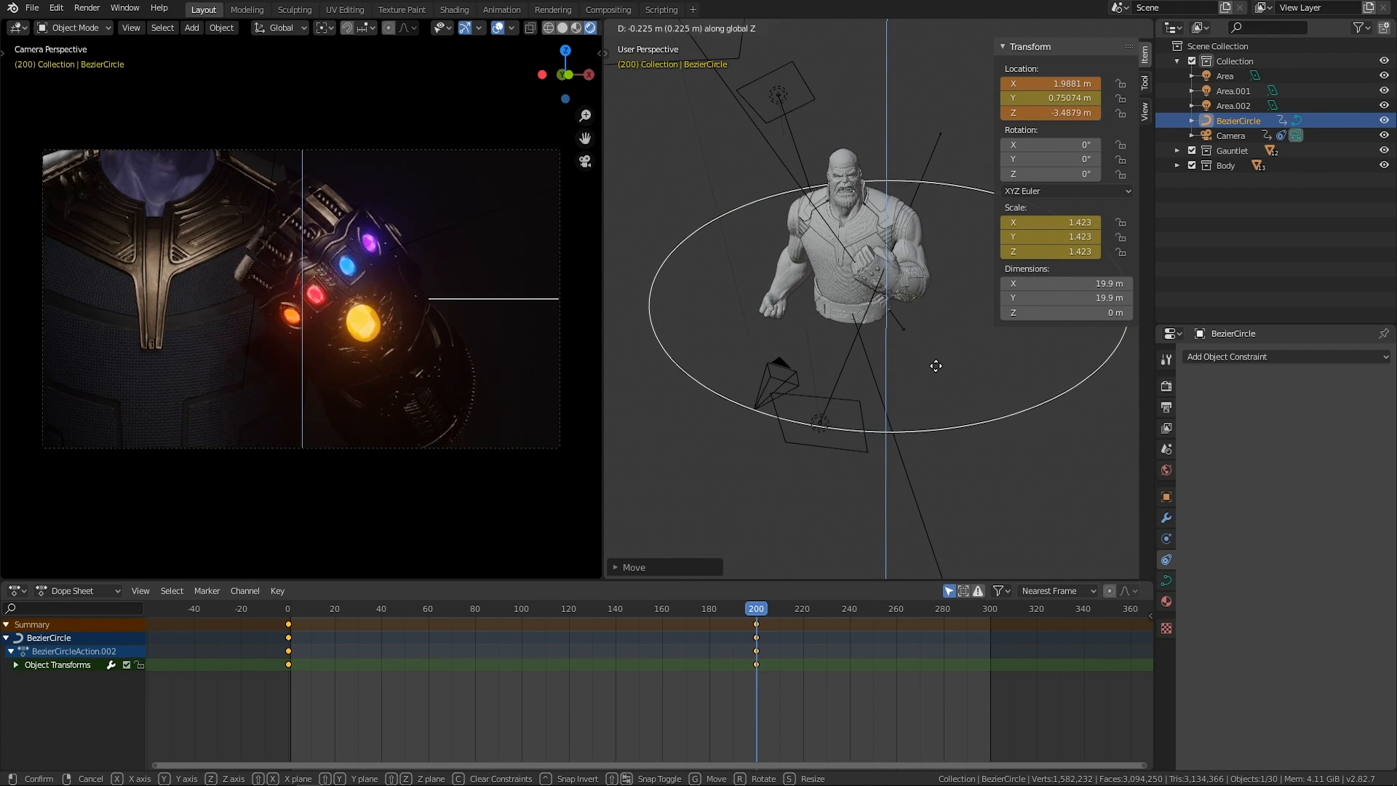
click(945, 355)
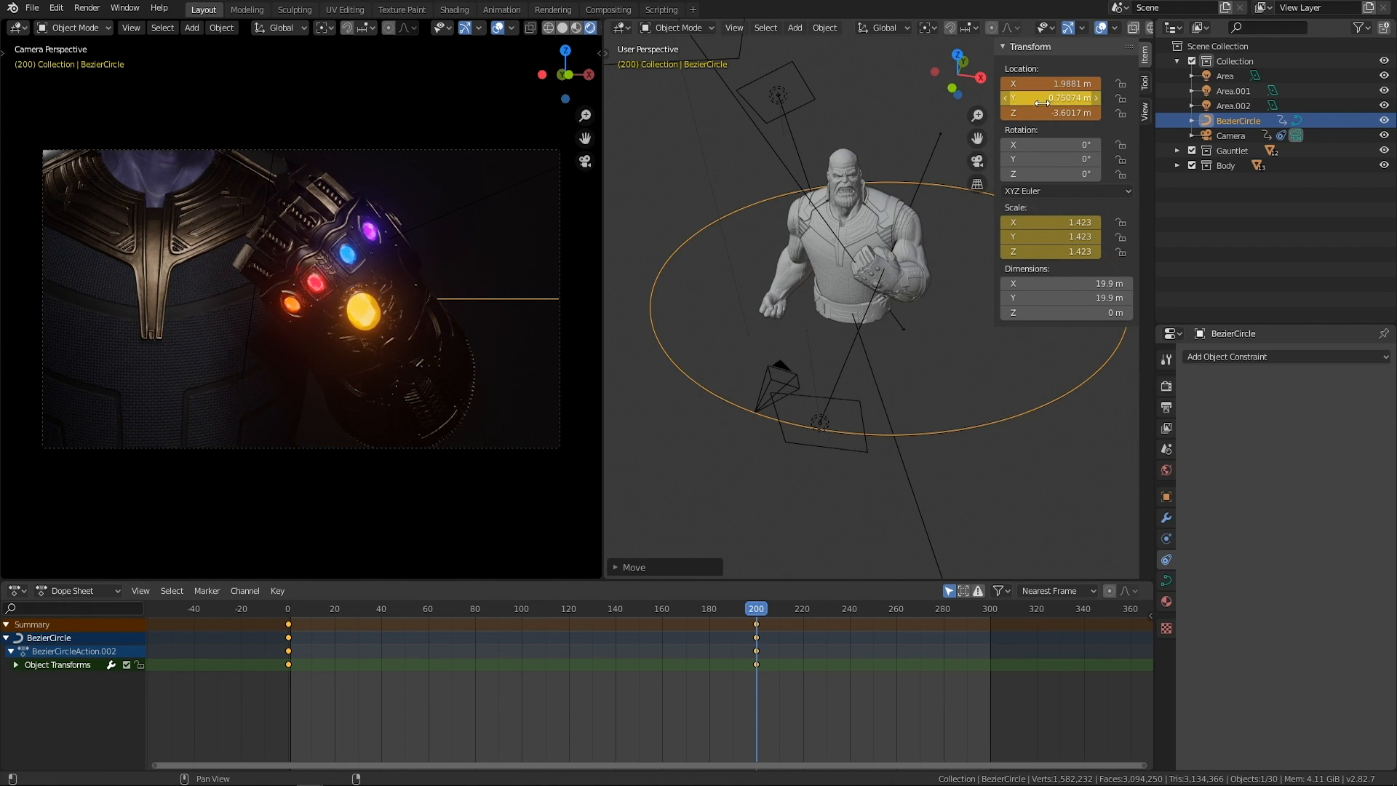
right_click(1049, 86)
click(1022, 89)
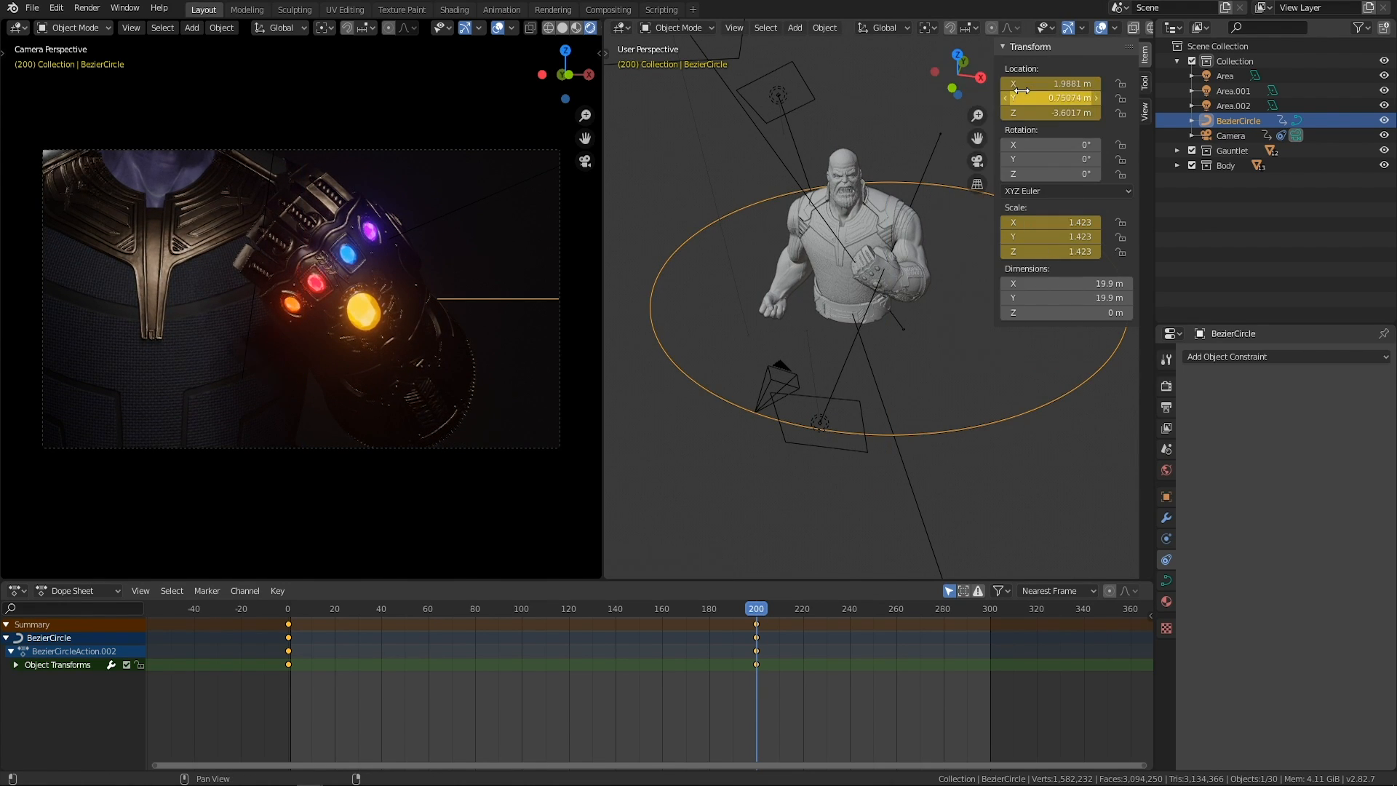
Play the camera animation from frame 0 to review the orbit, and return to frame 0.
click(1027, 498)
drag(740, 608, 260, 612)
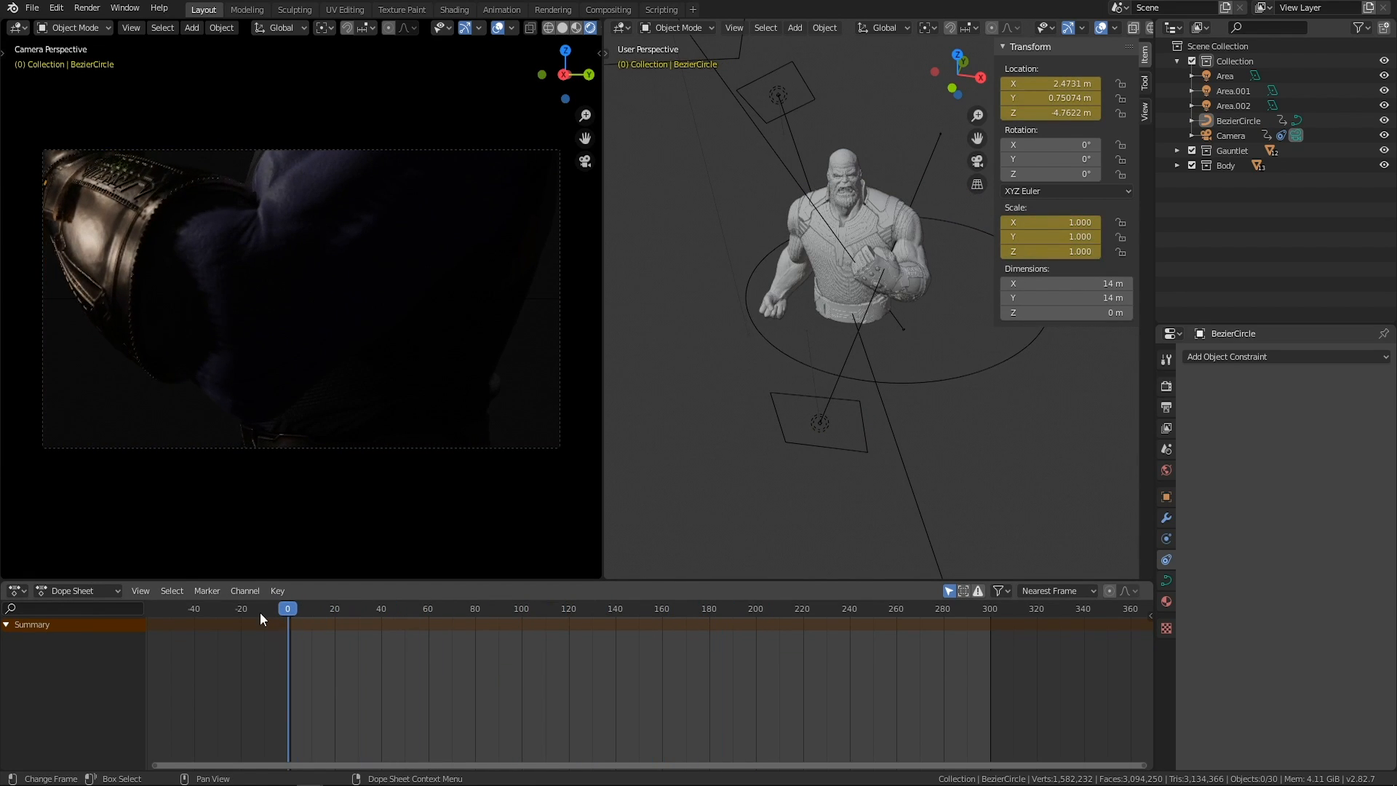
key(space)
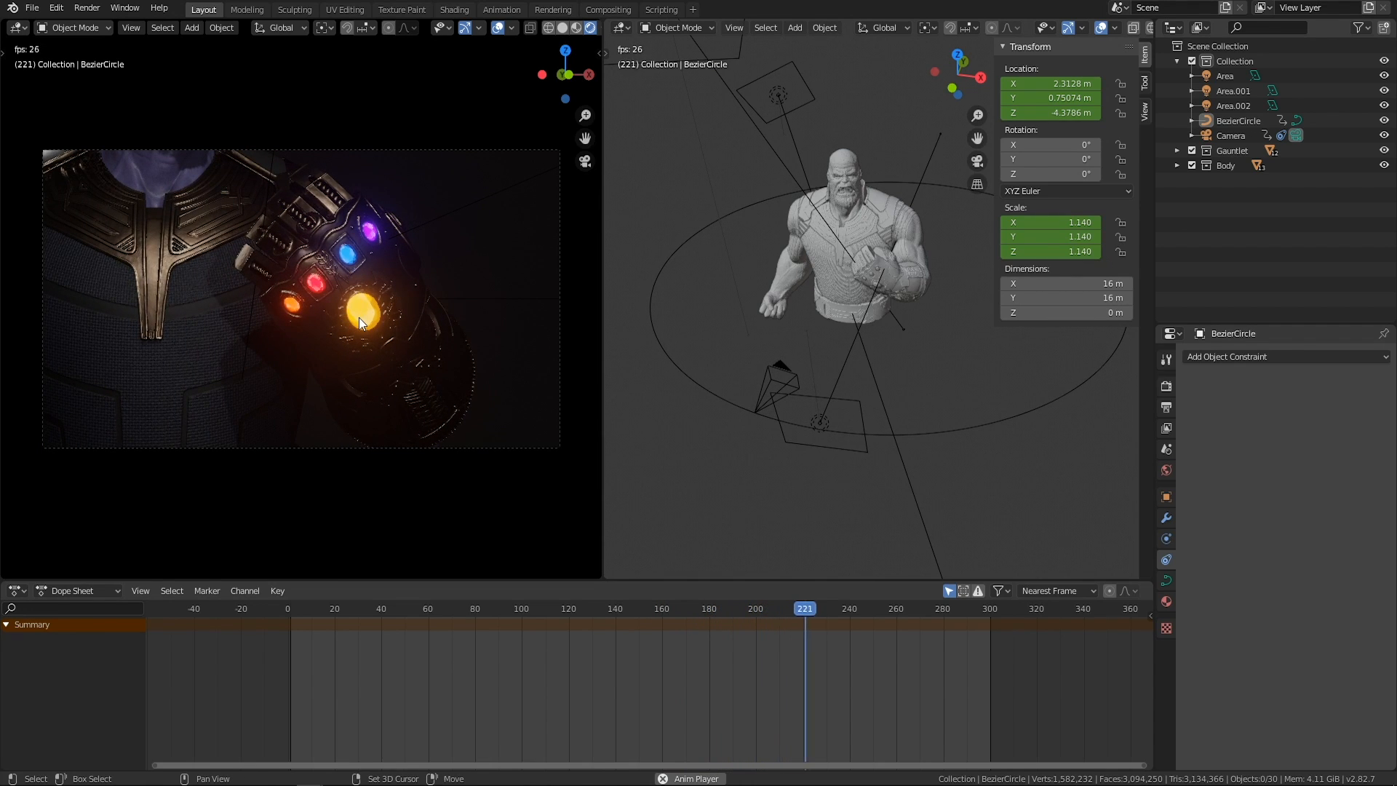
drag(816, 607, 285, 618)
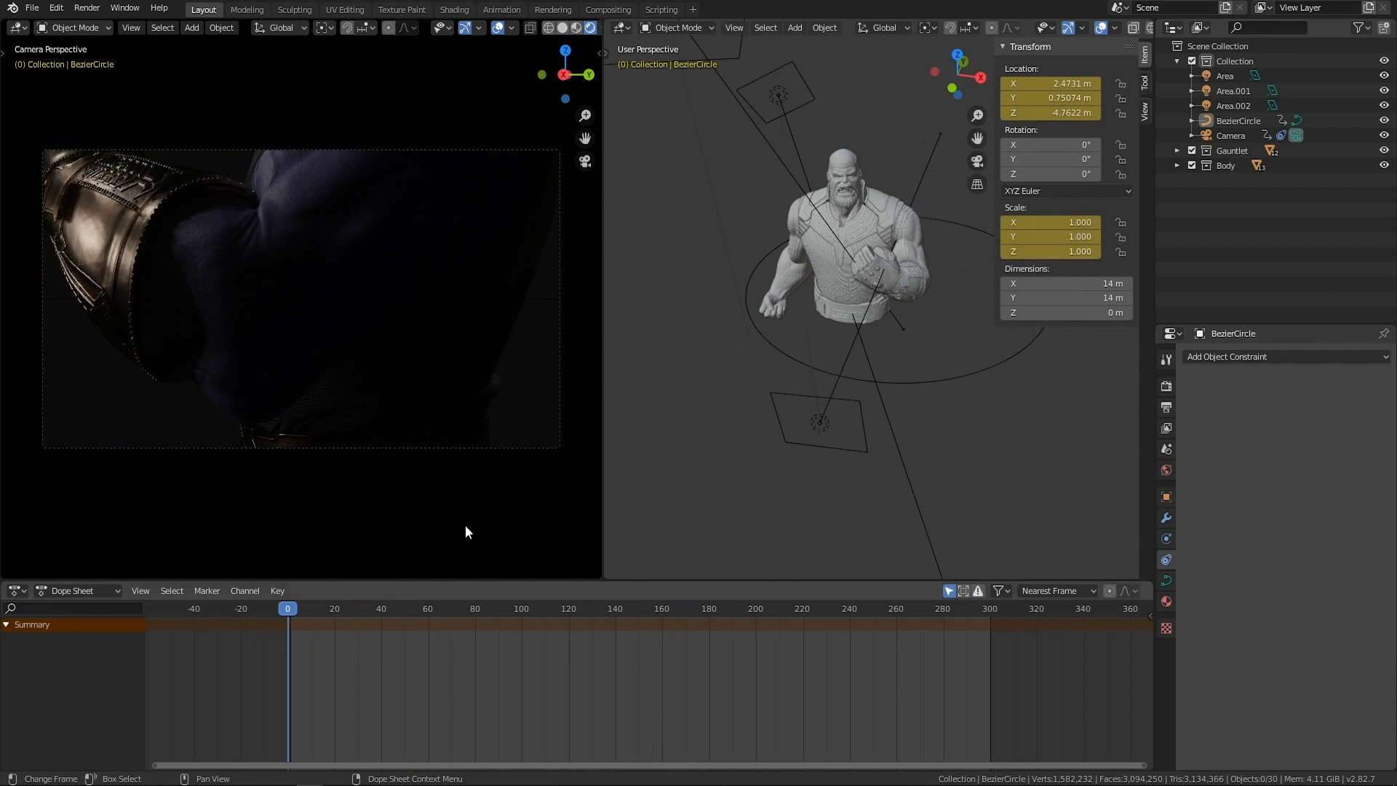
Hide the viewport's transform sidebar and move the timeline to frame 180.
middle_drag(832, 247, 997, 408)
key(n)
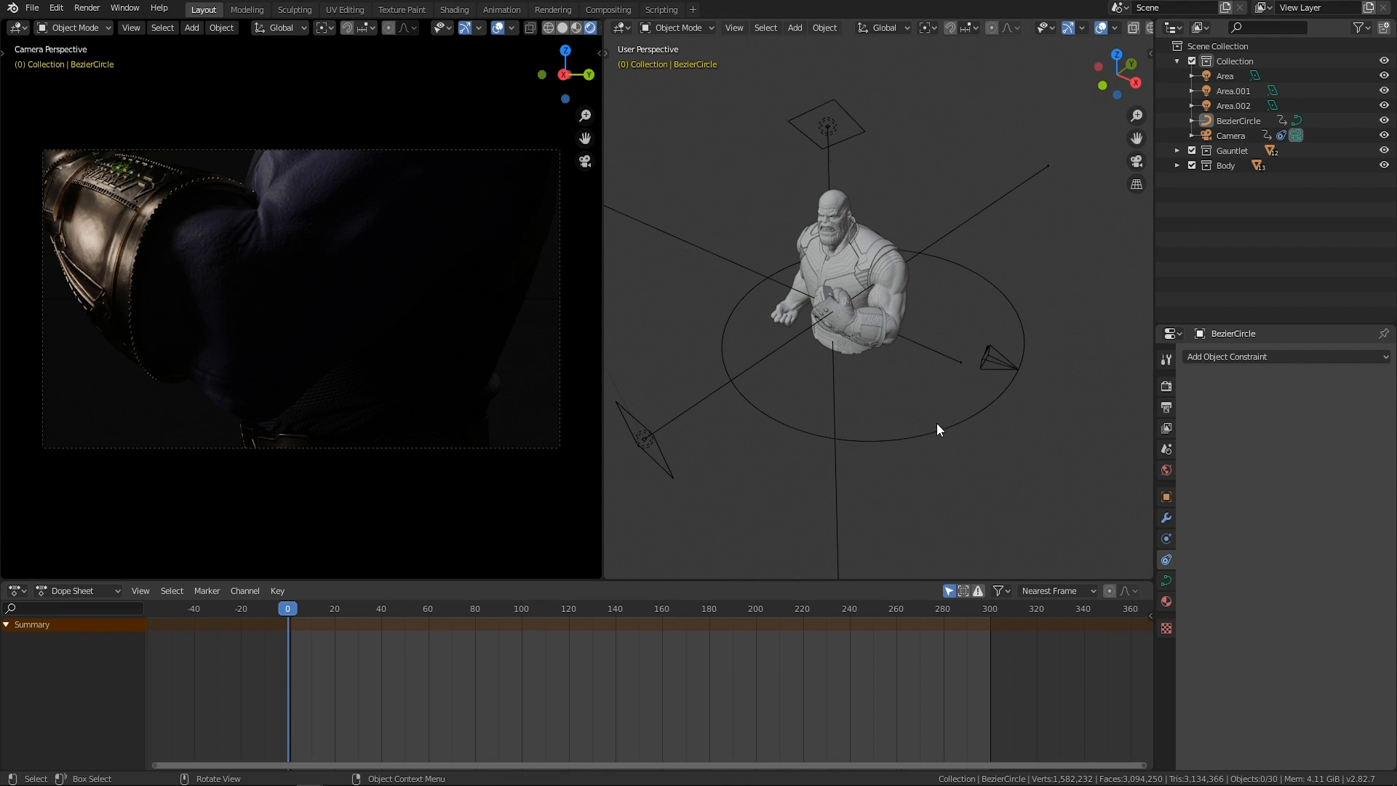
drag(277, 608, 708, 633)
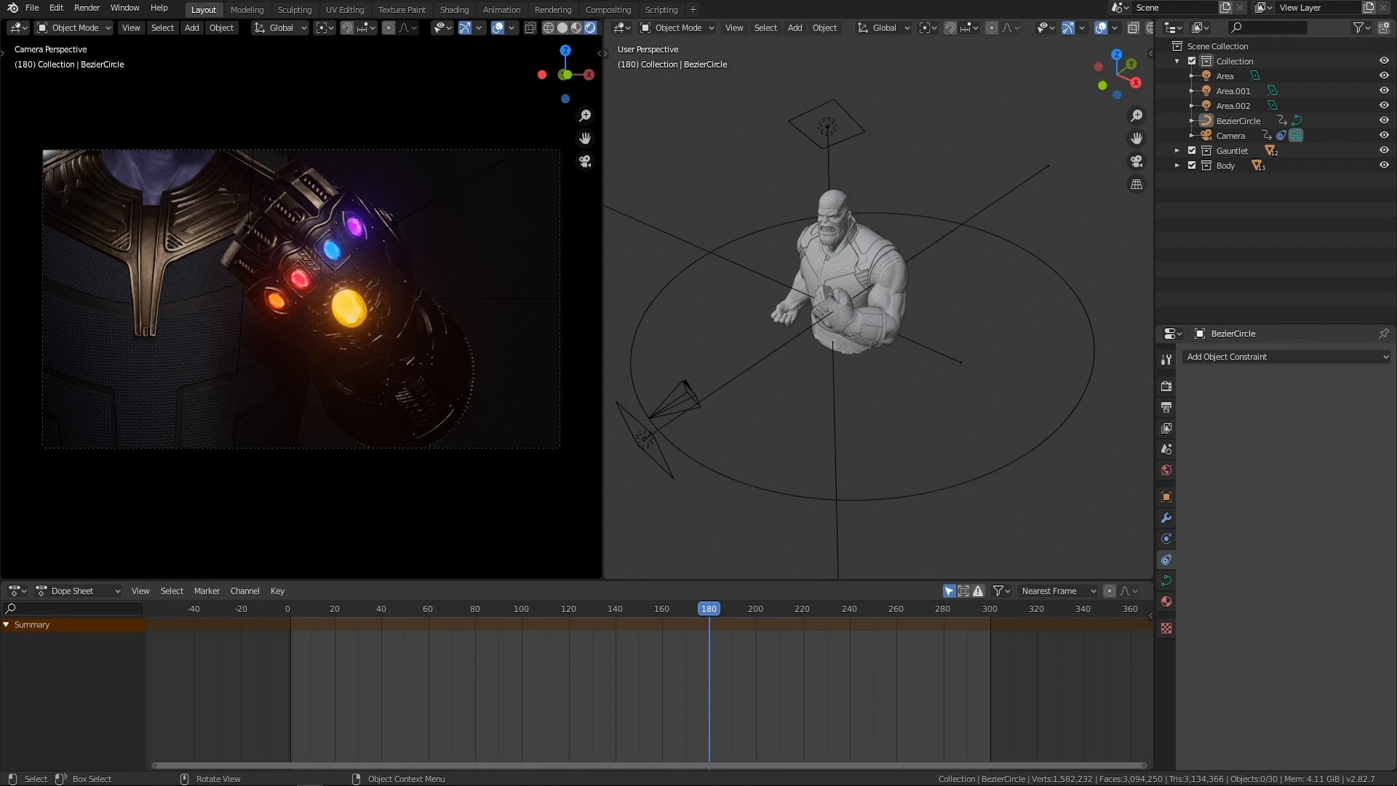
Duplicate the Area.001 light behind the character and place the copy about 8 m away, beyond the gauntlet-side shoulder.
middle_drag(887, 349, 803, 242)
click(752, 214)
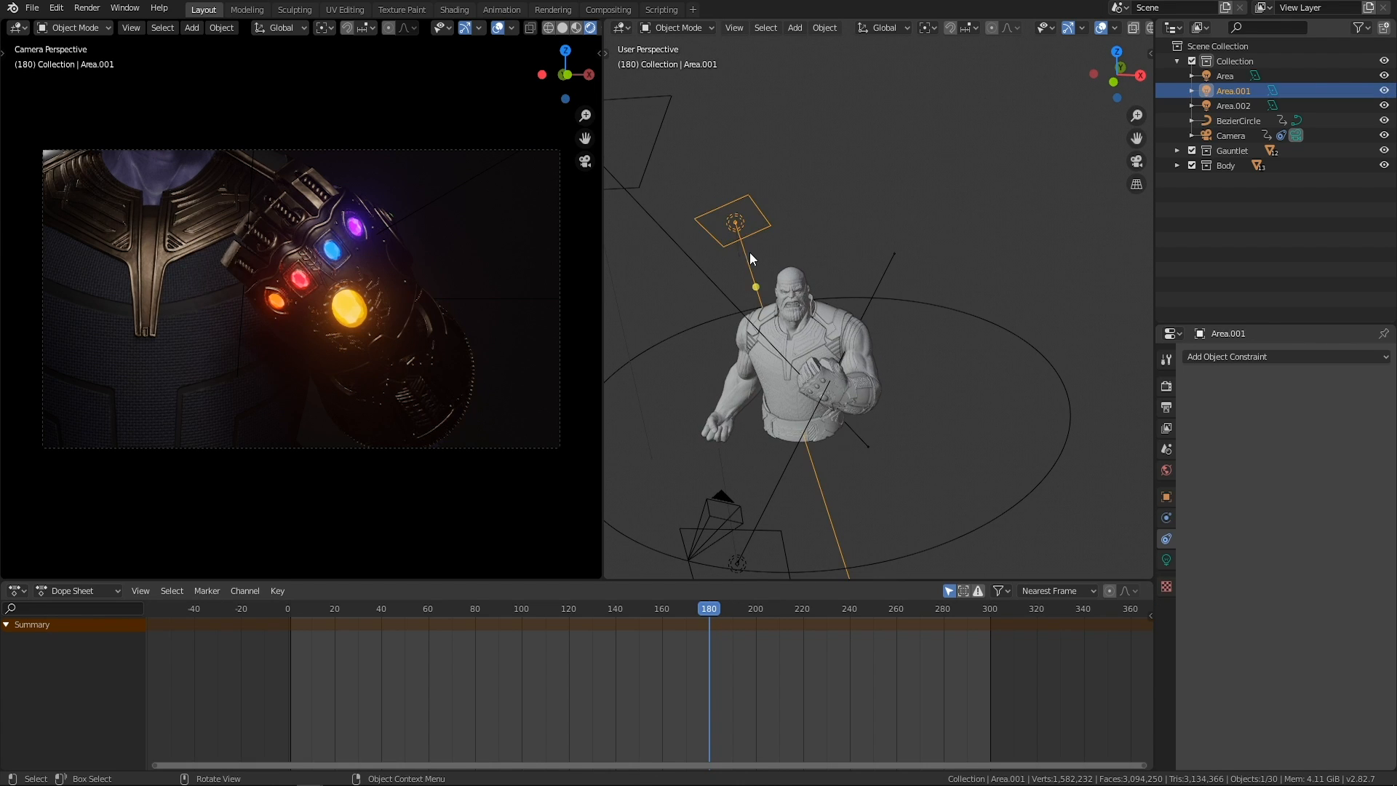
key(shift+d)
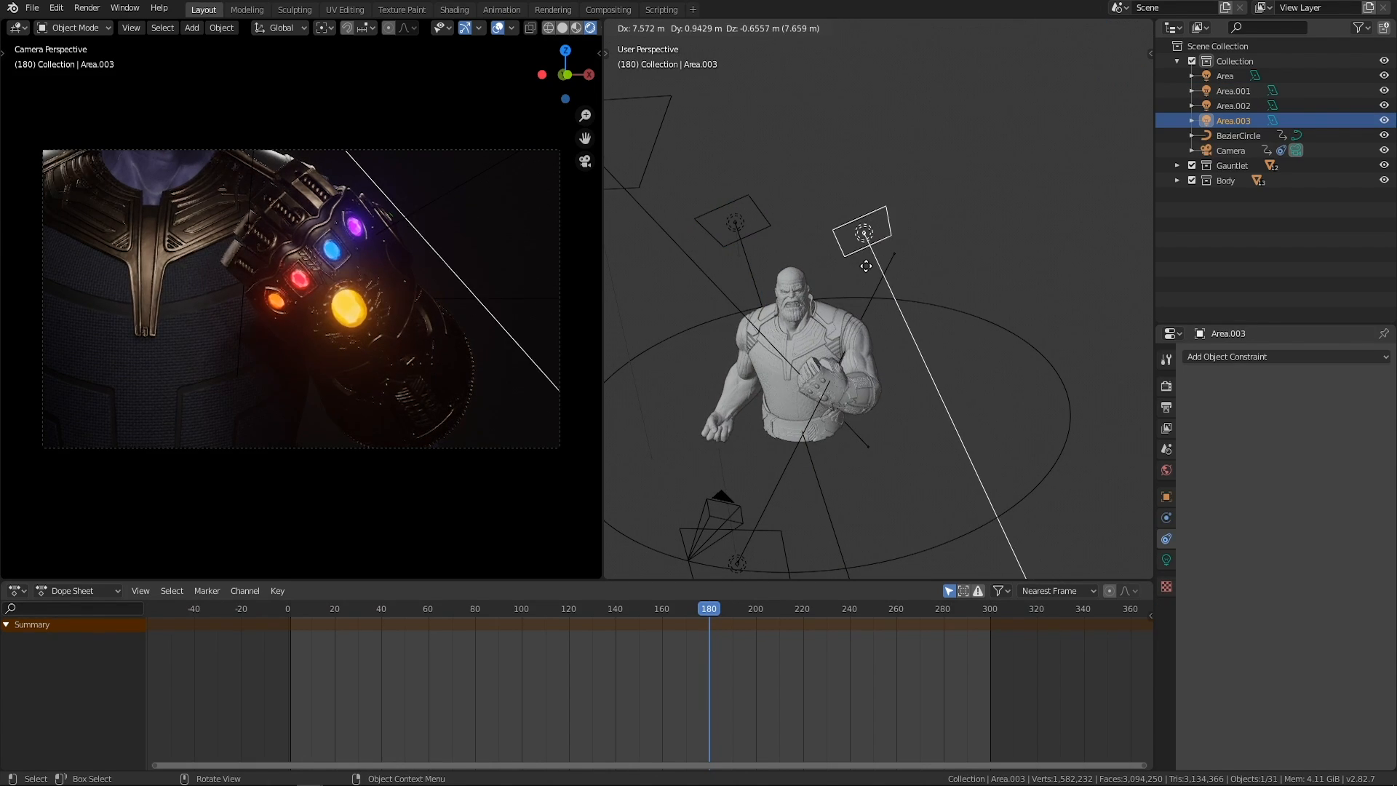
click(873, 262)
Trackball-rotate the copied area light to aim at the gauntlet arm and adjust its position behind the character's back.
key(r)
key(r)
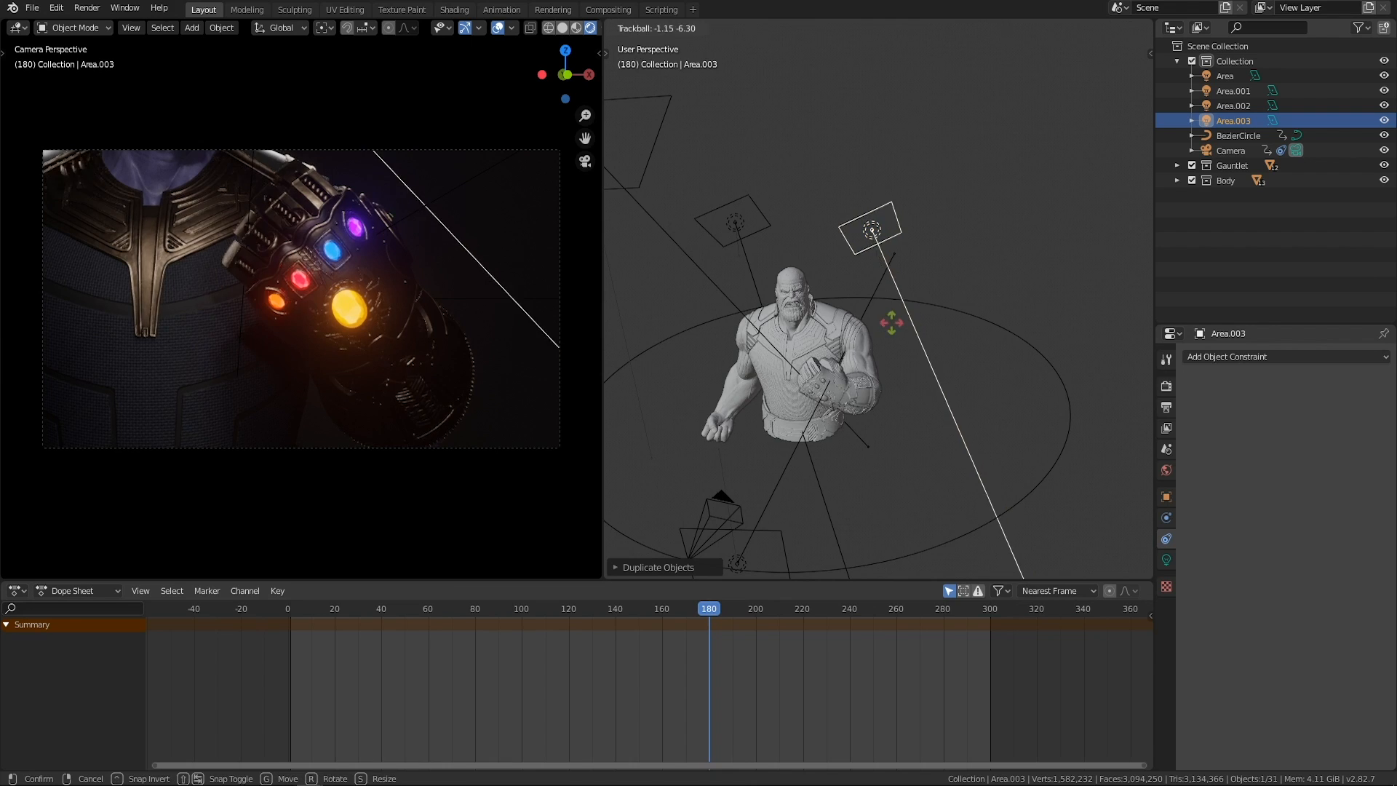
click(799, 291)
middle_drag(798, 291, 845, 329)
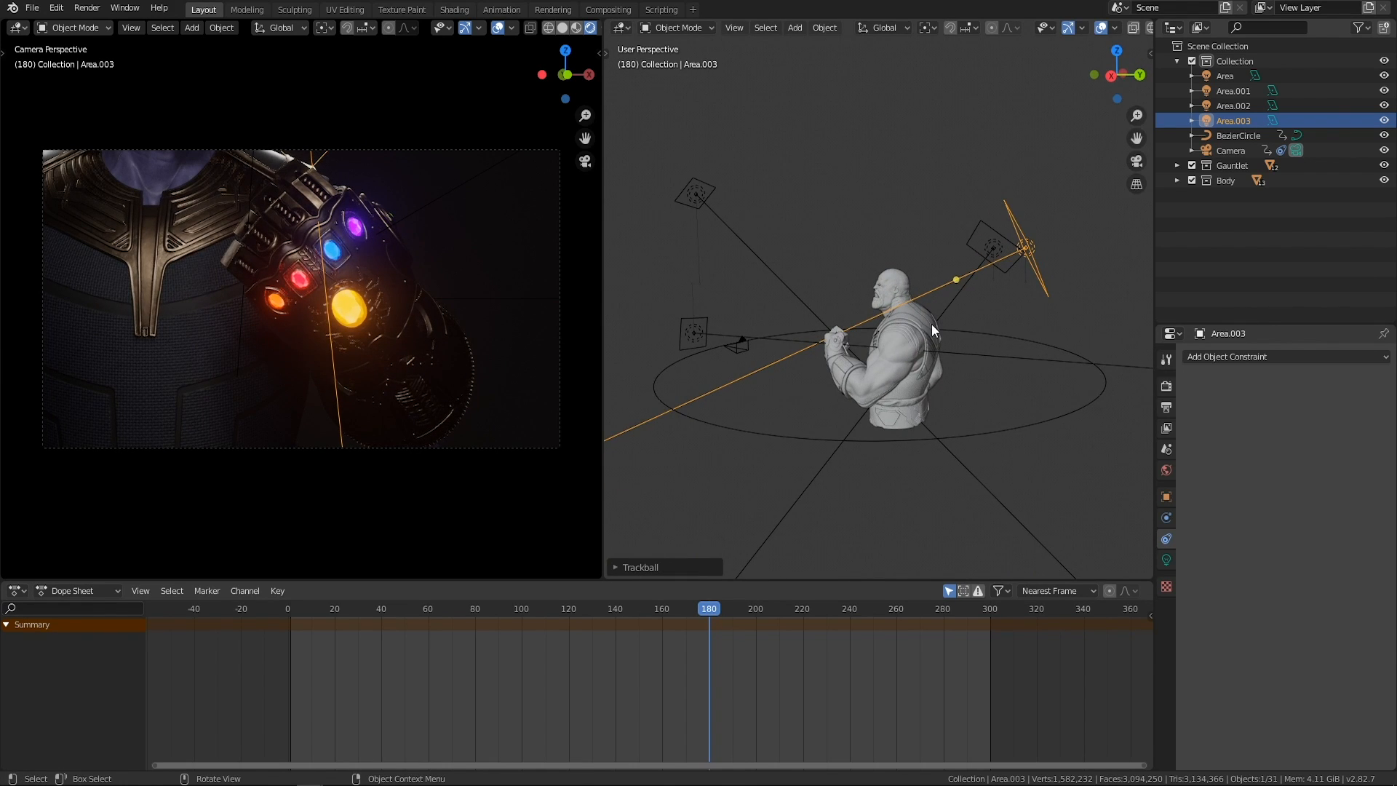
key(g)
click(940, 357)
Reposition the Area.003 light behind the character's back while checking the camera view at frames 105 and 66.
drag(707, 612, 533, 602)
mouse_move(925, 271)
middle_down()
mouse_move(918, 301)
mouse_move(938, 271)
middle_up()
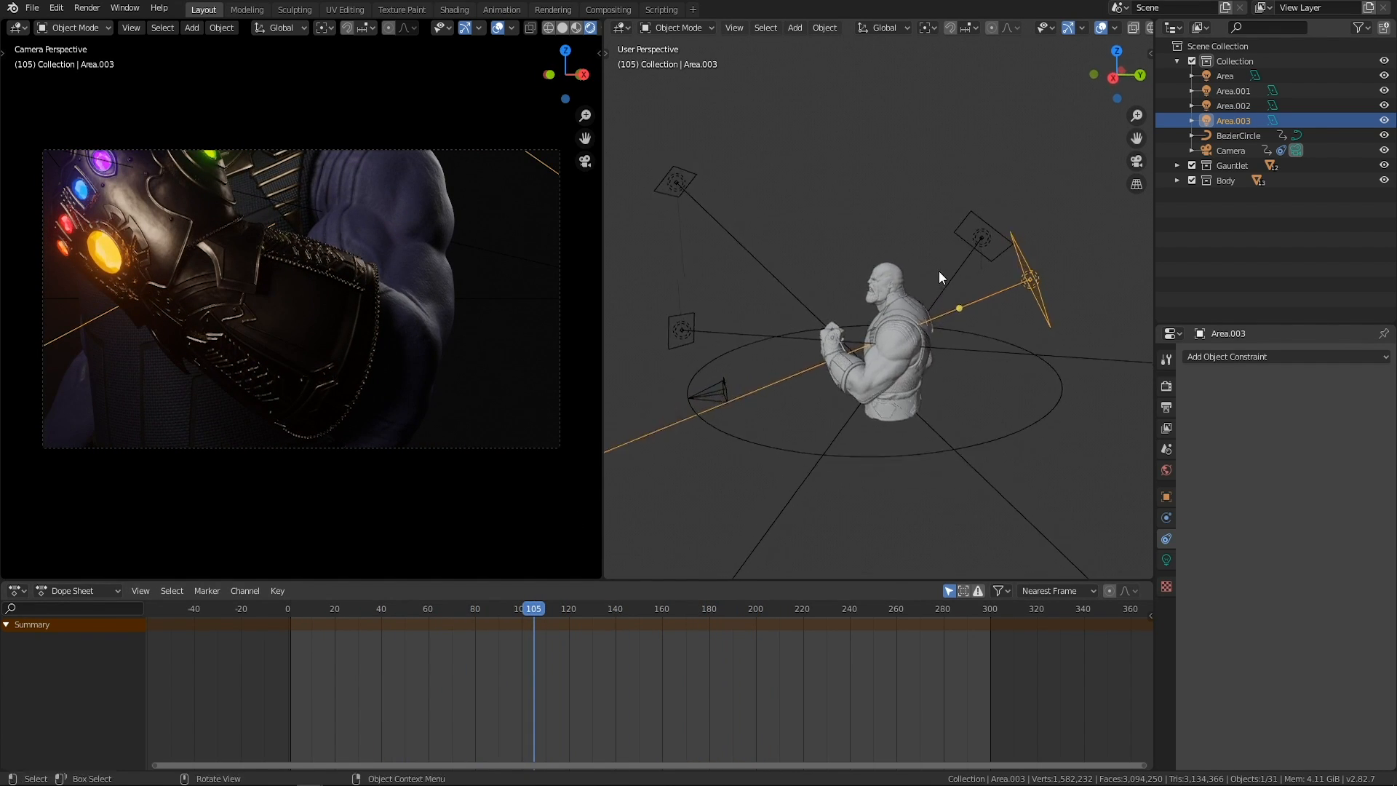
key(g)
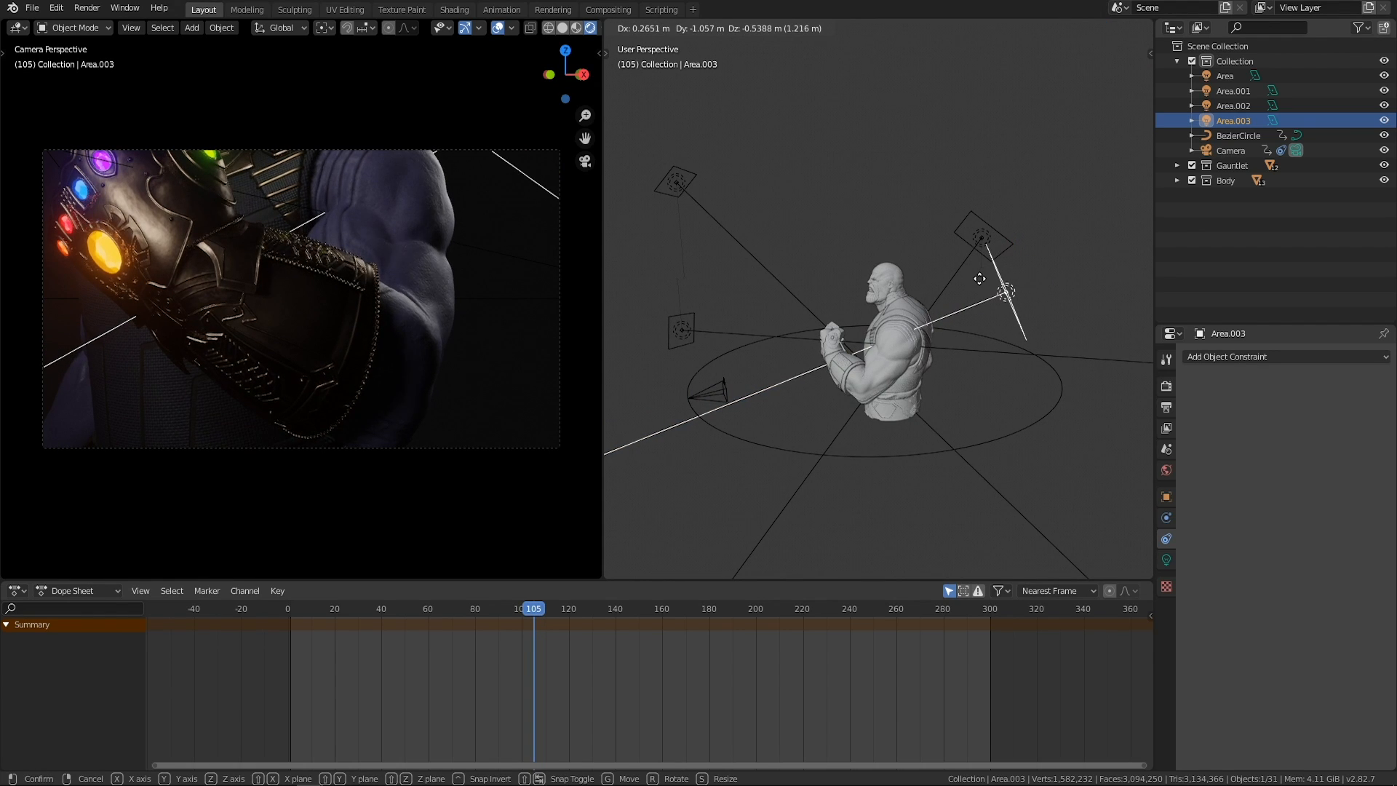
click(976, 281)
drag(516, 613, 441, 603)
key(g)
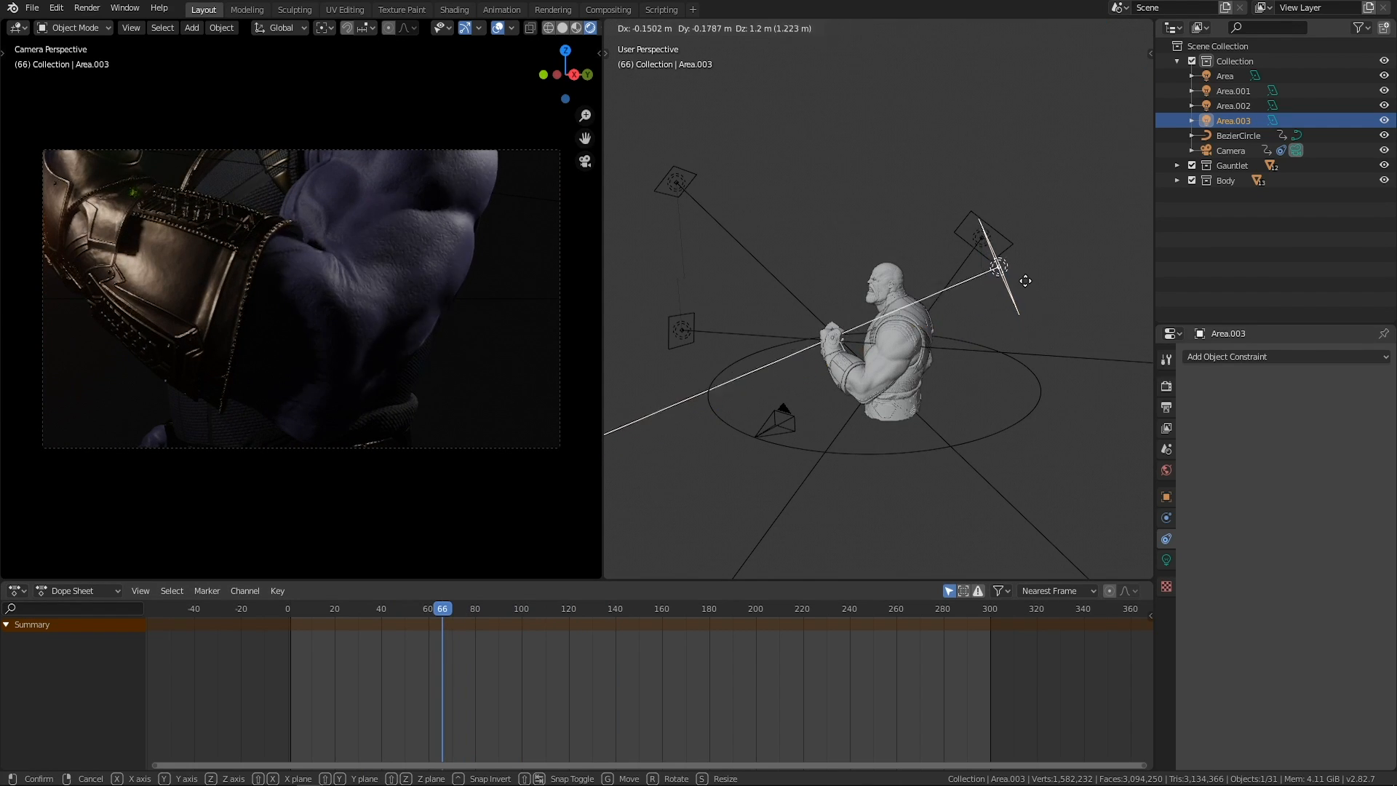
click(1053, 285)
Trackball-rotate the Area.003 light and shift it slightly behind the gauntlet-side shoulder to light the arm at frame 66.
middle_drag(1053, 286, 899, 325)
key(r)
key(r)
click(913, 307)
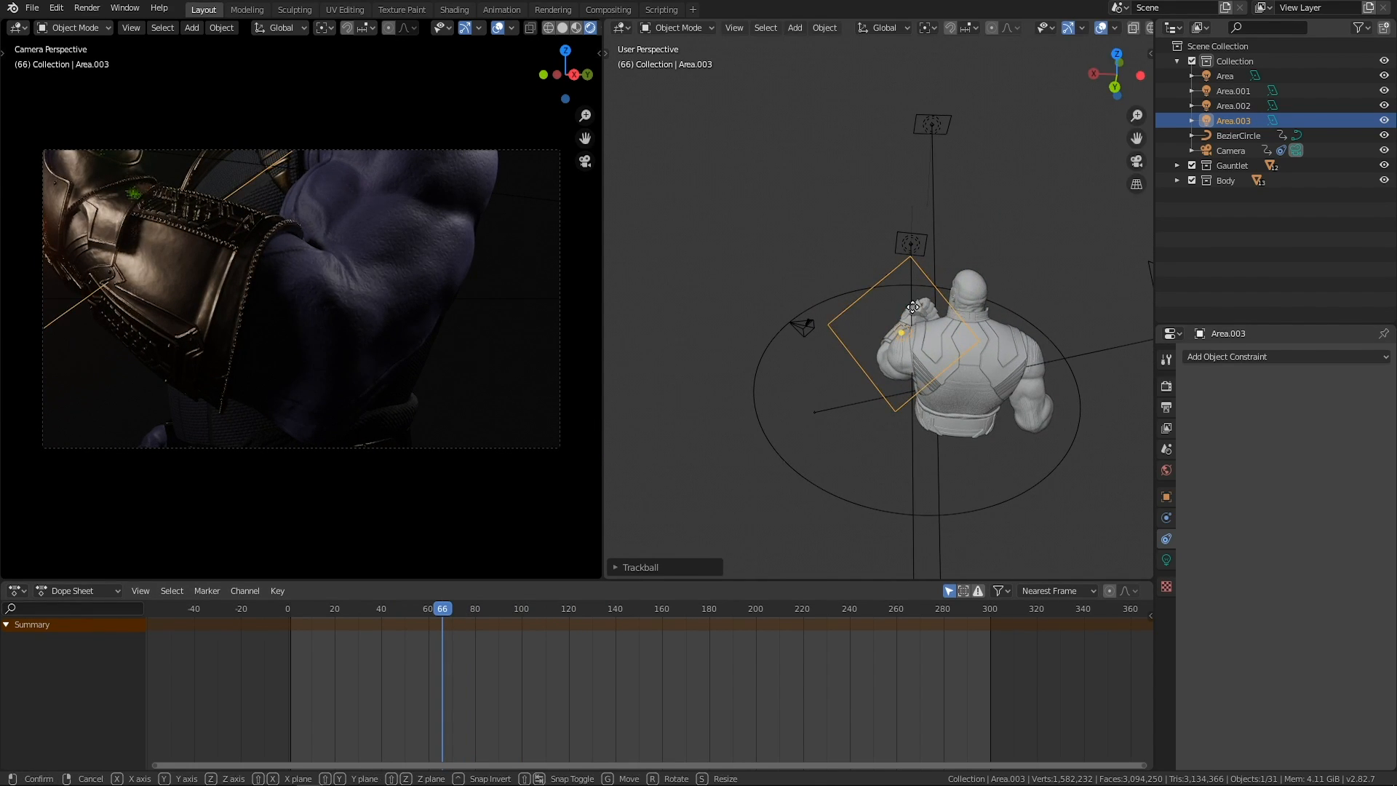
key(g)
click(938, 299)
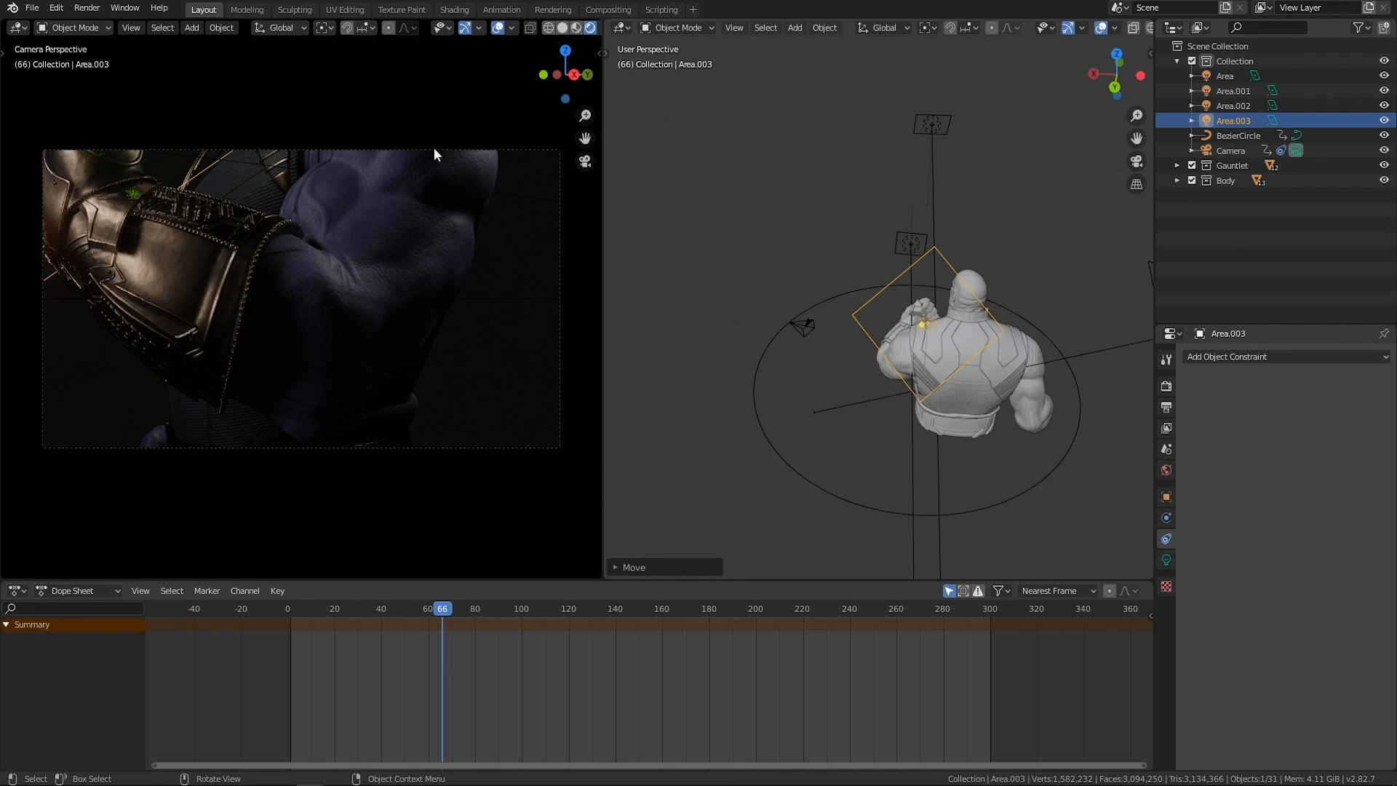
Set the Area.003 light's power to 300 W and scrub the timeline to frame 150.
middle_drag(827, 344, 1019, 304)
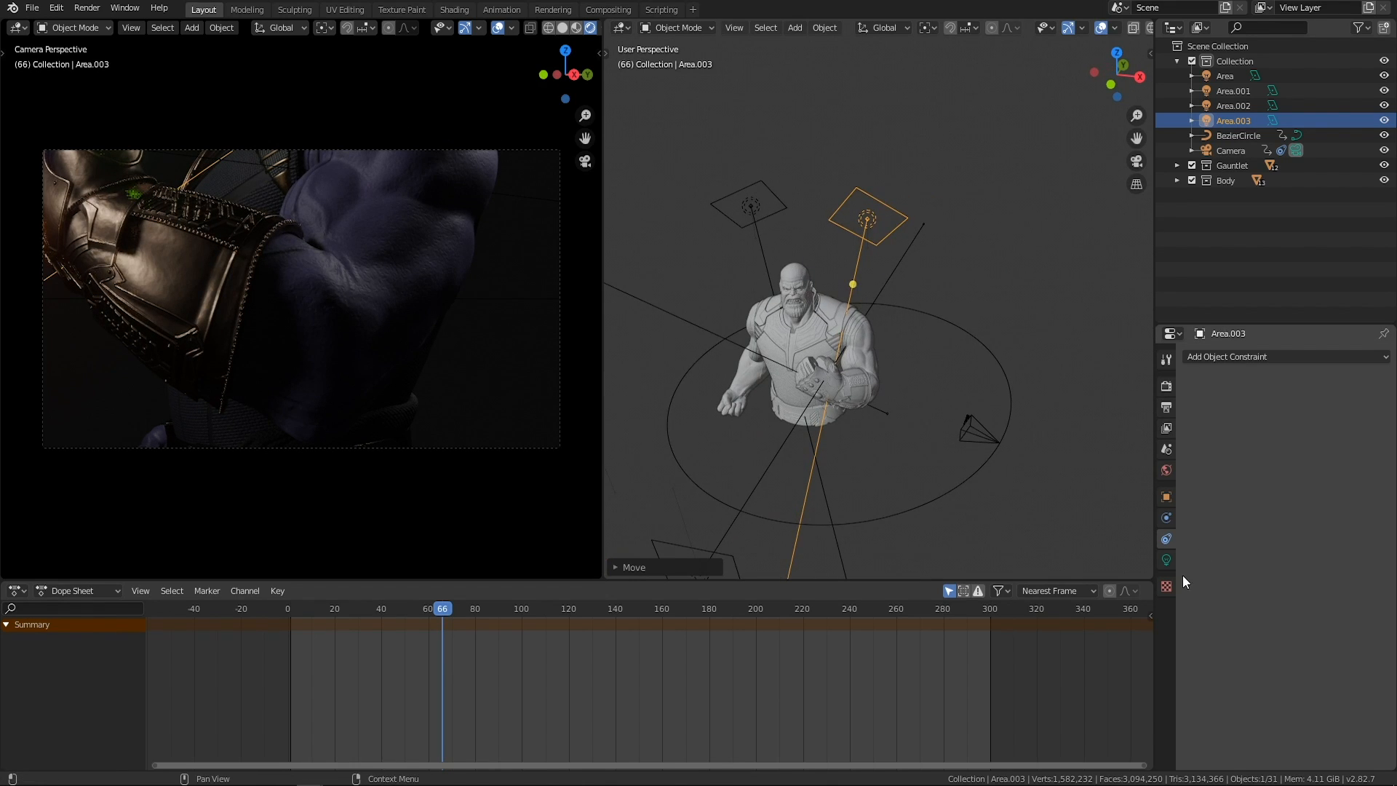
click(1164, 561)
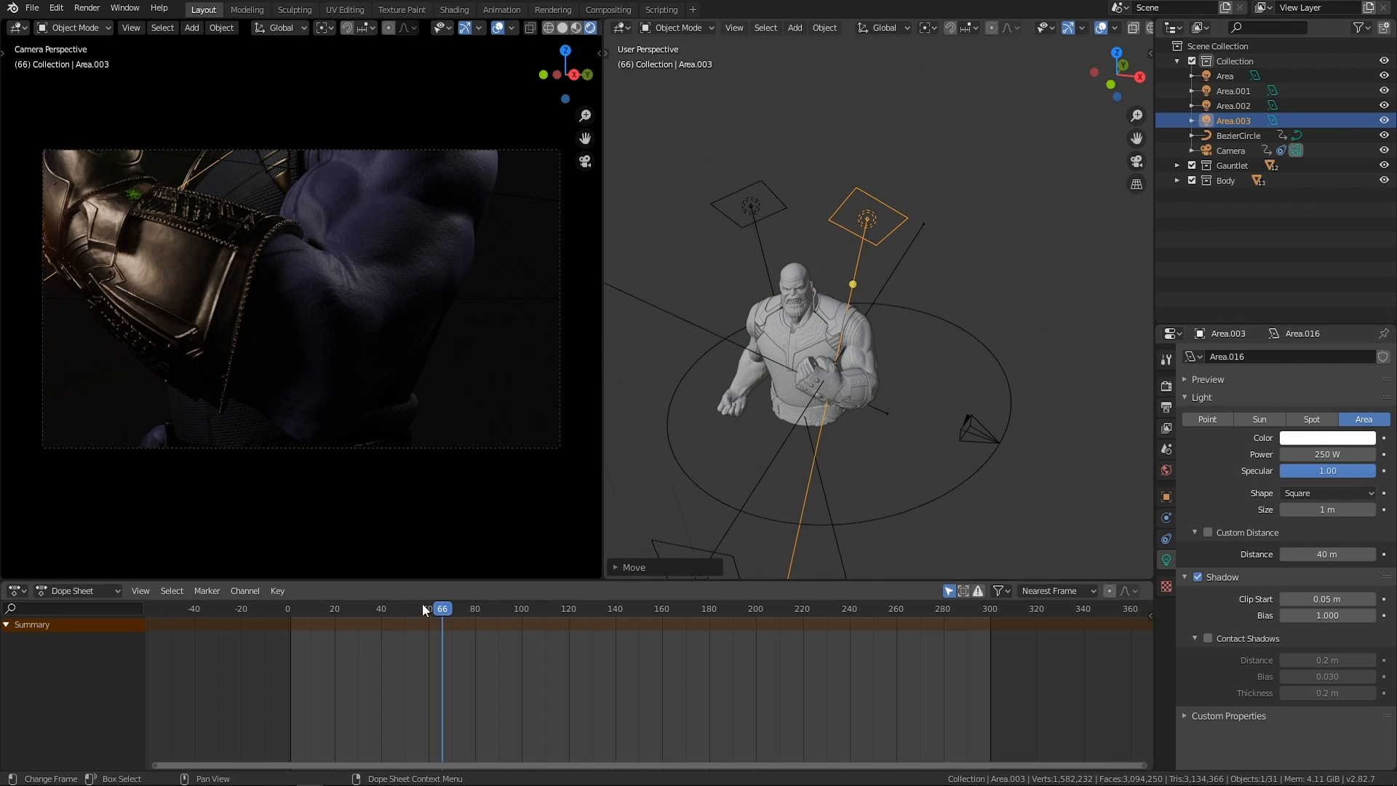
click(353, 610)
drag(353, 611, 639, 614)
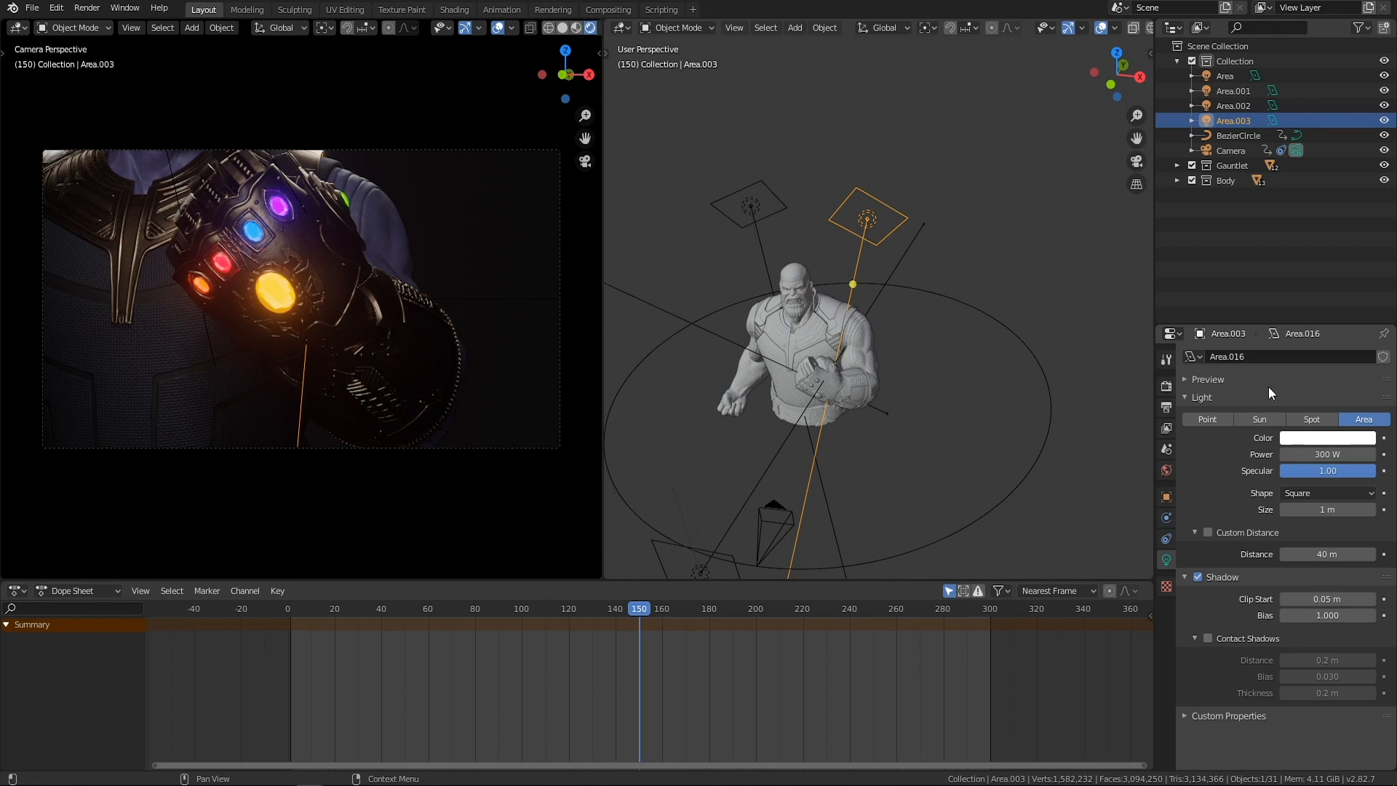
Move the Area.003 light slightly outward along X, rotate its aim toward the front of the chest, and deselect it.
middle_drag(865, 195, 877, 181)
key(g)
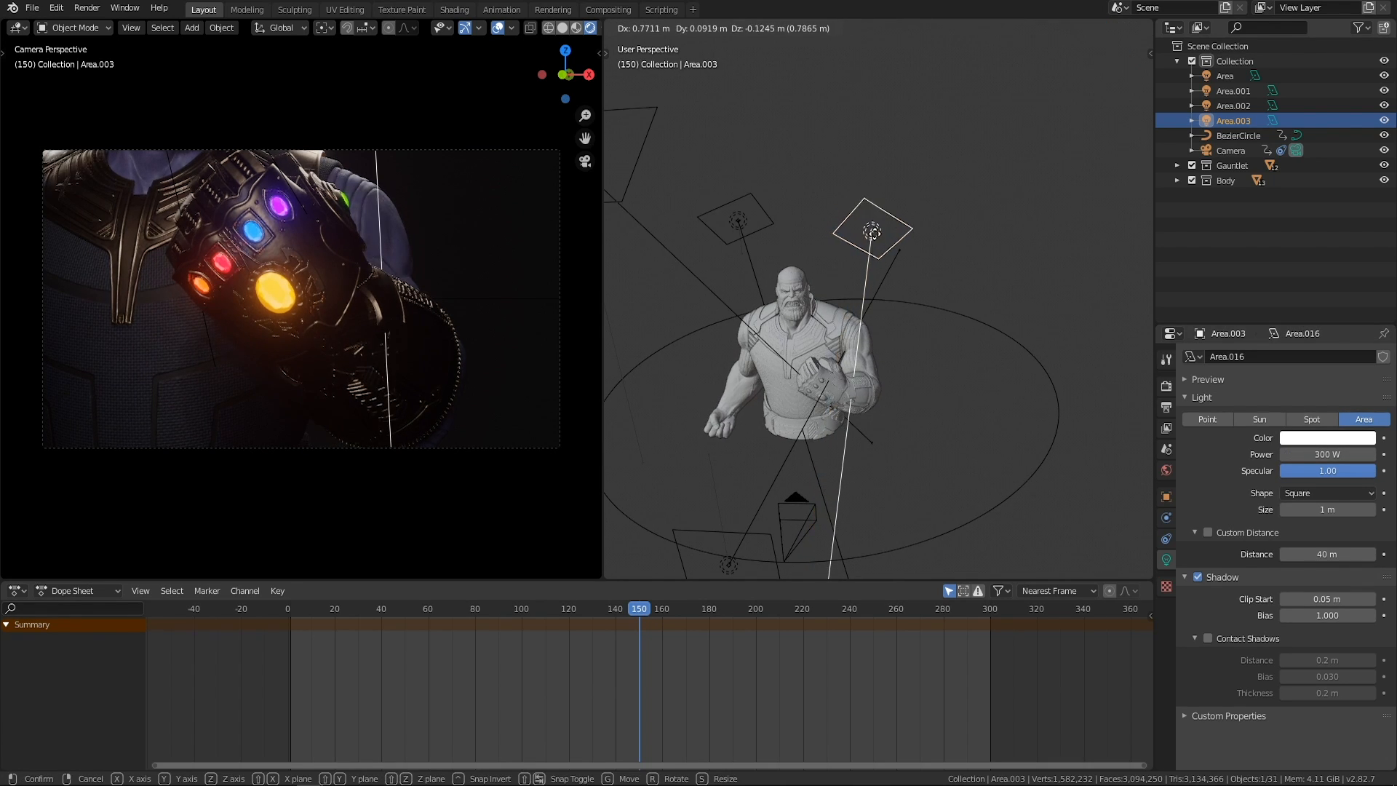
click(874, 236)
key(r)
key(r)
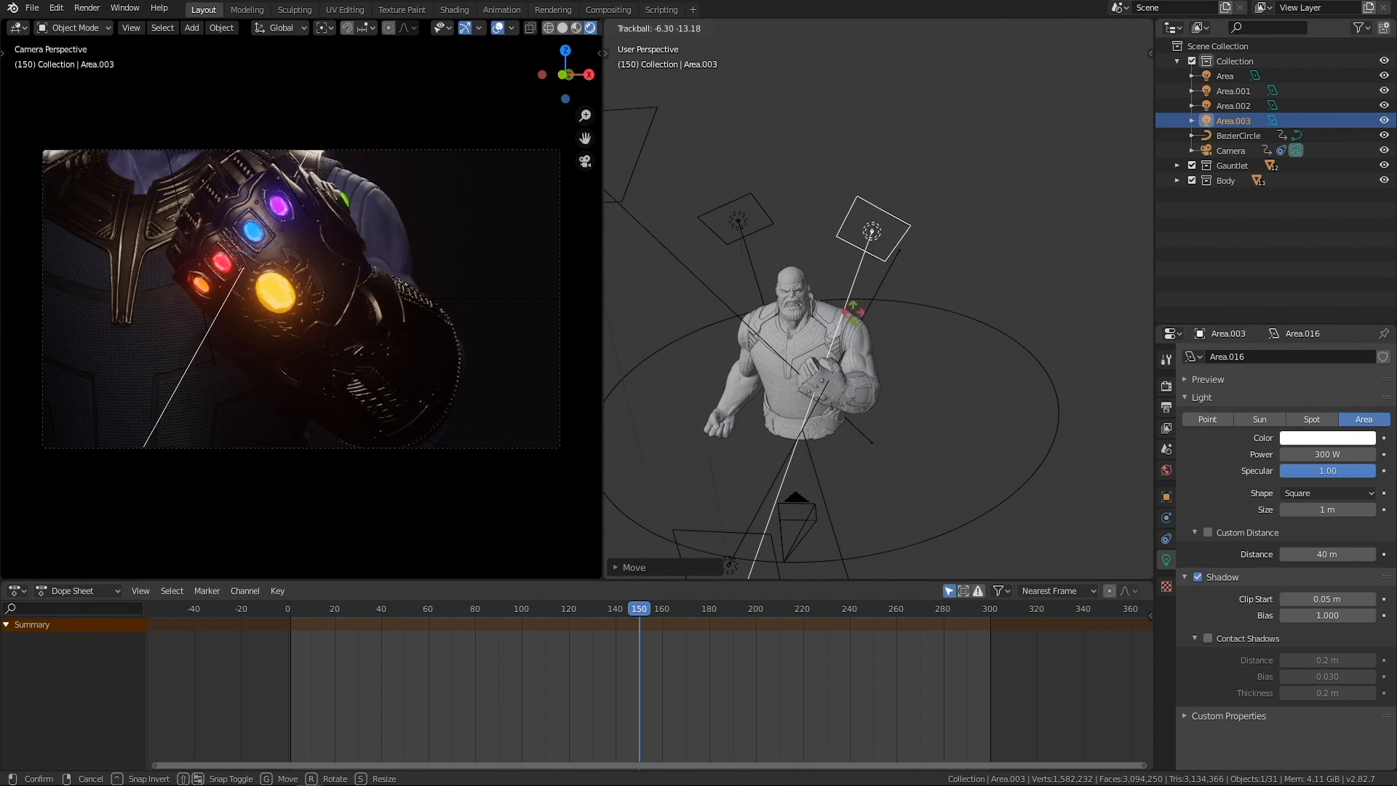
click(860, 318)
middle_drag(882, 329, 905, 307)
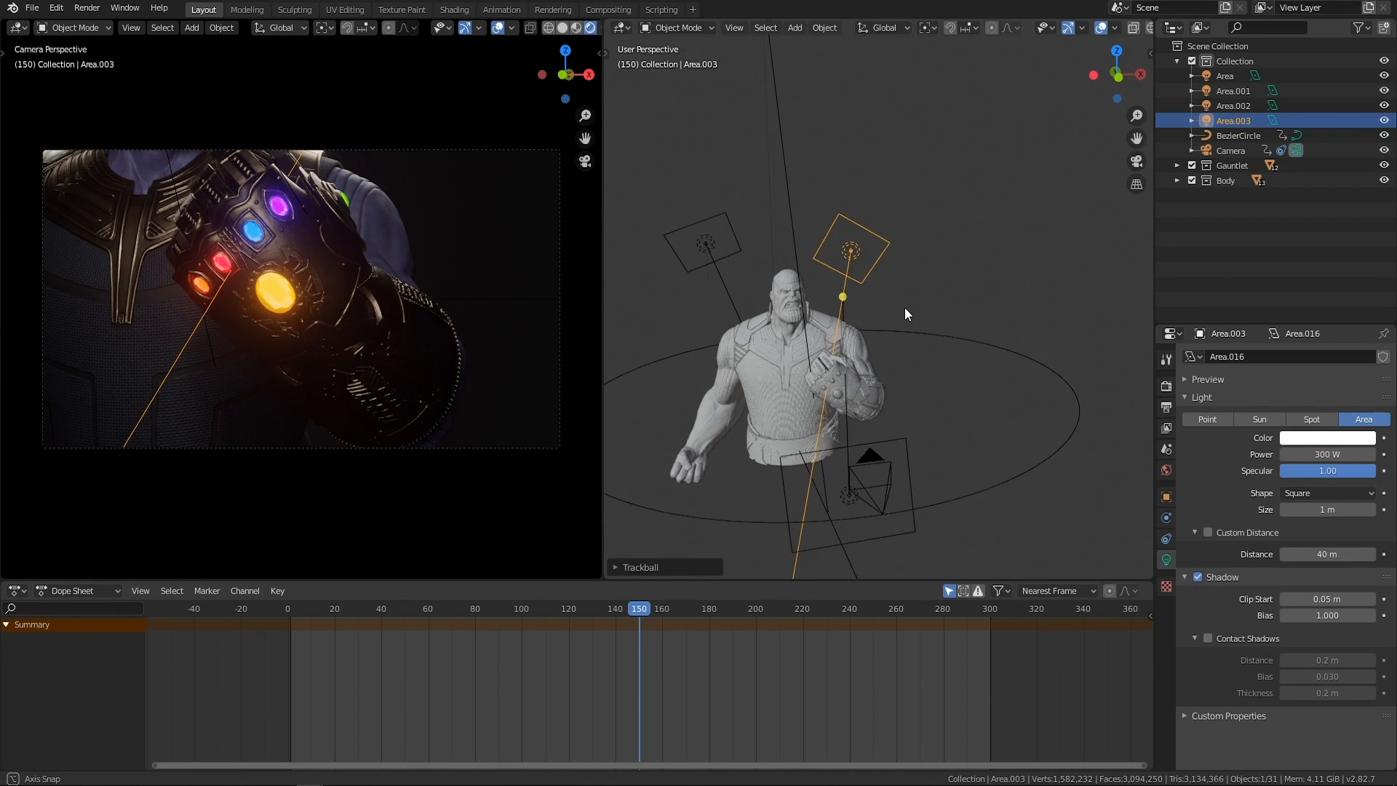
click(923, 323)
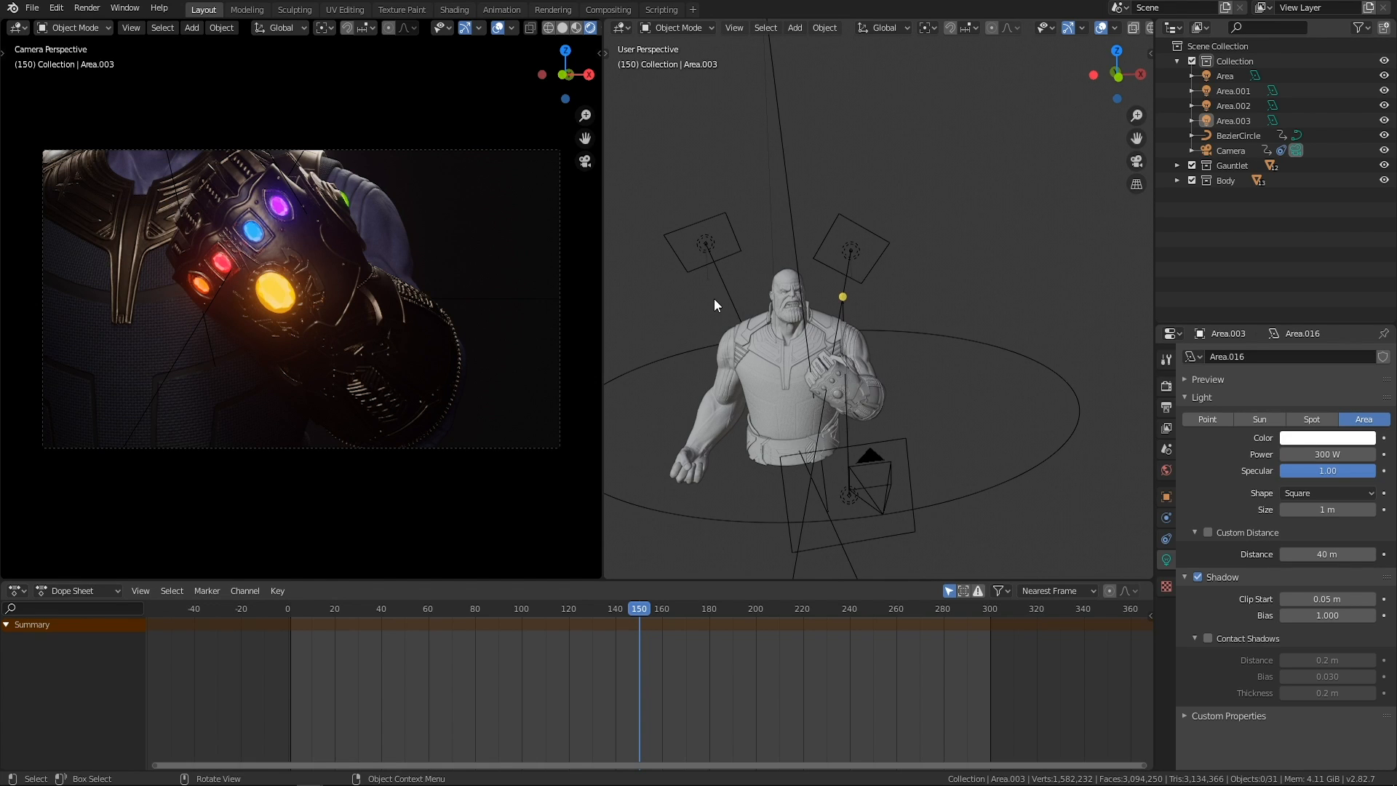
Duplicate the Area.002 light in front of the character and place the copy closer to the body.
middle_drag(854, 351, 955, 382)
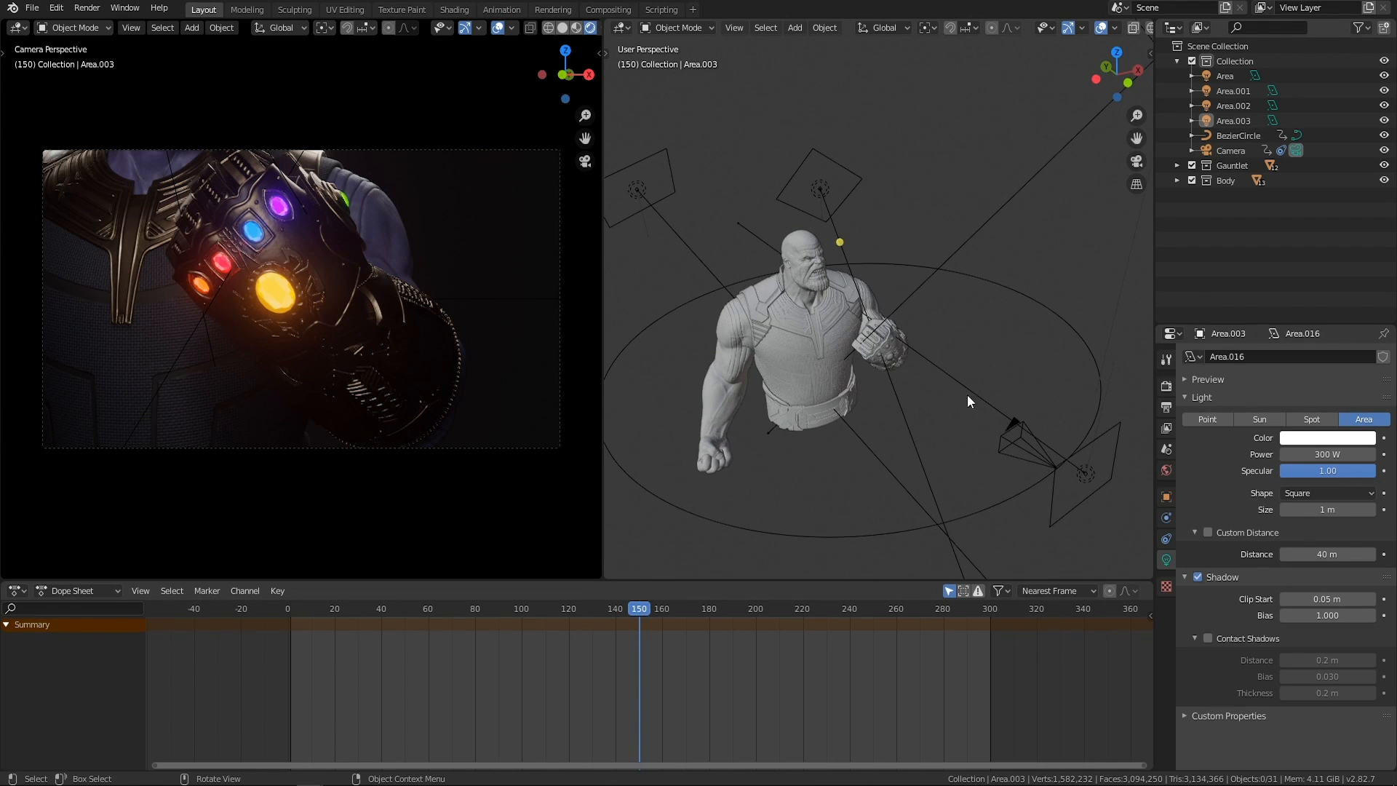
click(1085, 482)
middle_drag(1086, 481, 962, 405)
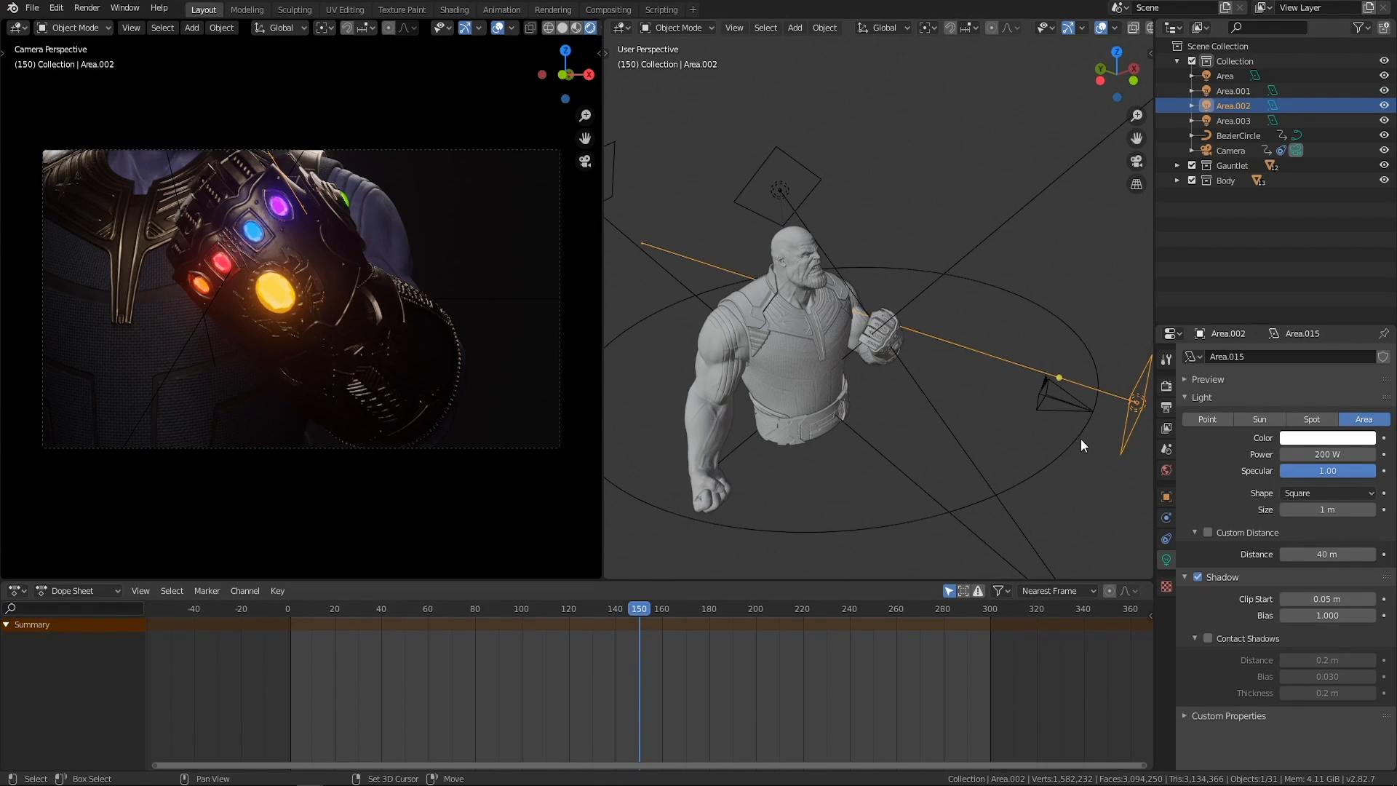
key(shift+d)
click(866, 405)
Move the duplicated front light to just in front of the chest beside the gauntlet.
middle_drag(866, 406, 775, 387)
key(g)
click(912, 389)
scroll(912, 388, up, 4)
key(g)
click(866, 379)
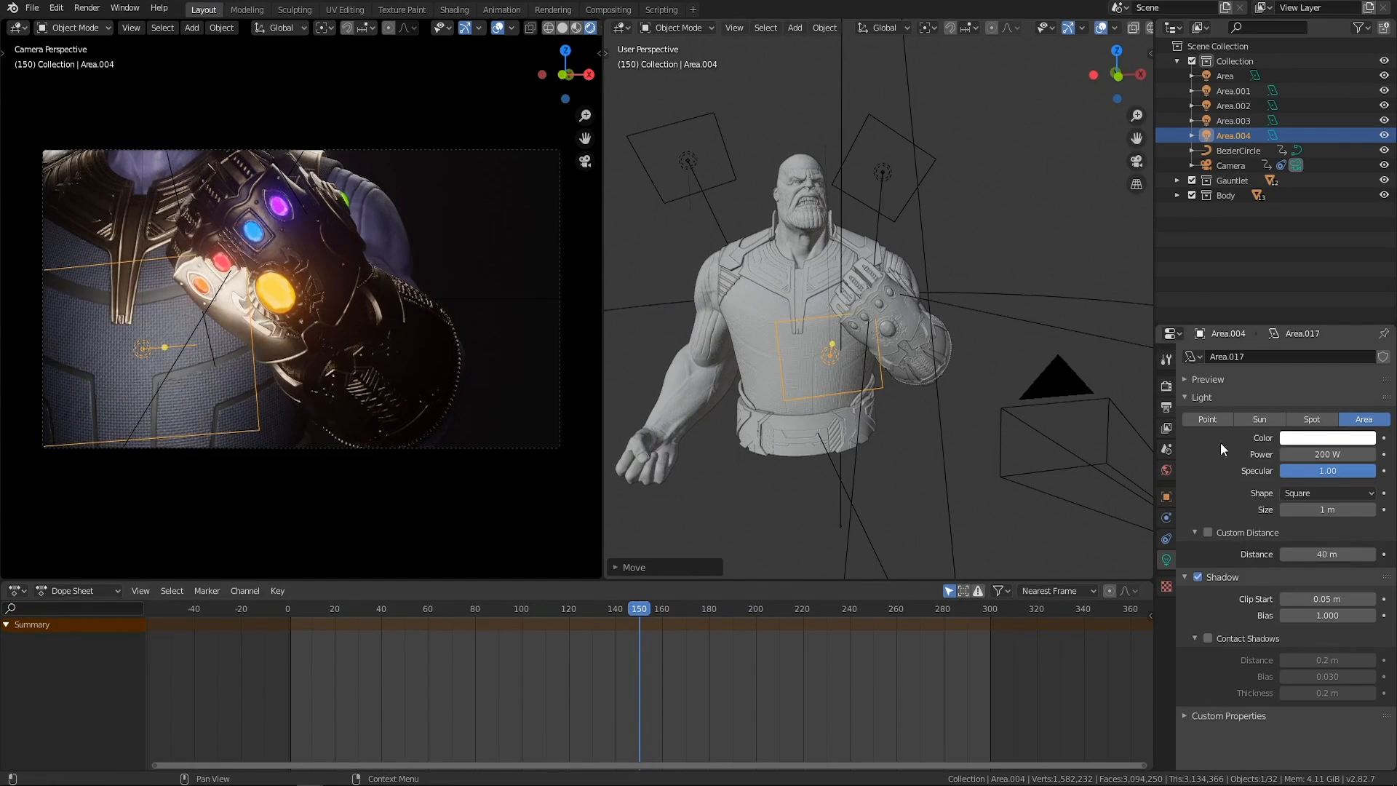
Set the Area.004 light's power to 5 W and move it up and outward in front of the gauntlet.
text(5)
key(Return)
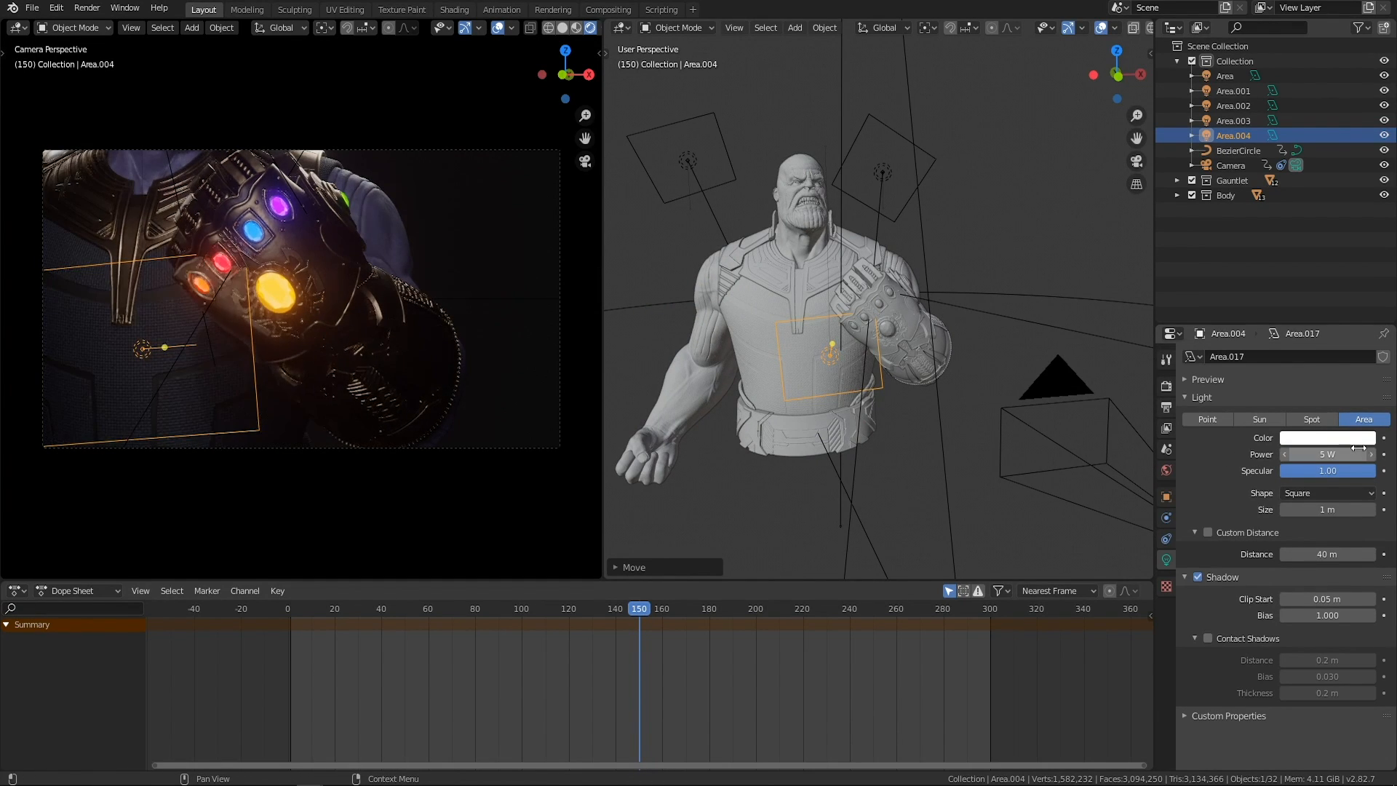
mouse_move(852, 407)
middle_down()
mouse_move(962, 407)
mouse_move(916, 416)
mouse_move(841, 390)
middle_up()
scroll(962, 408, up, 3)
key(g)
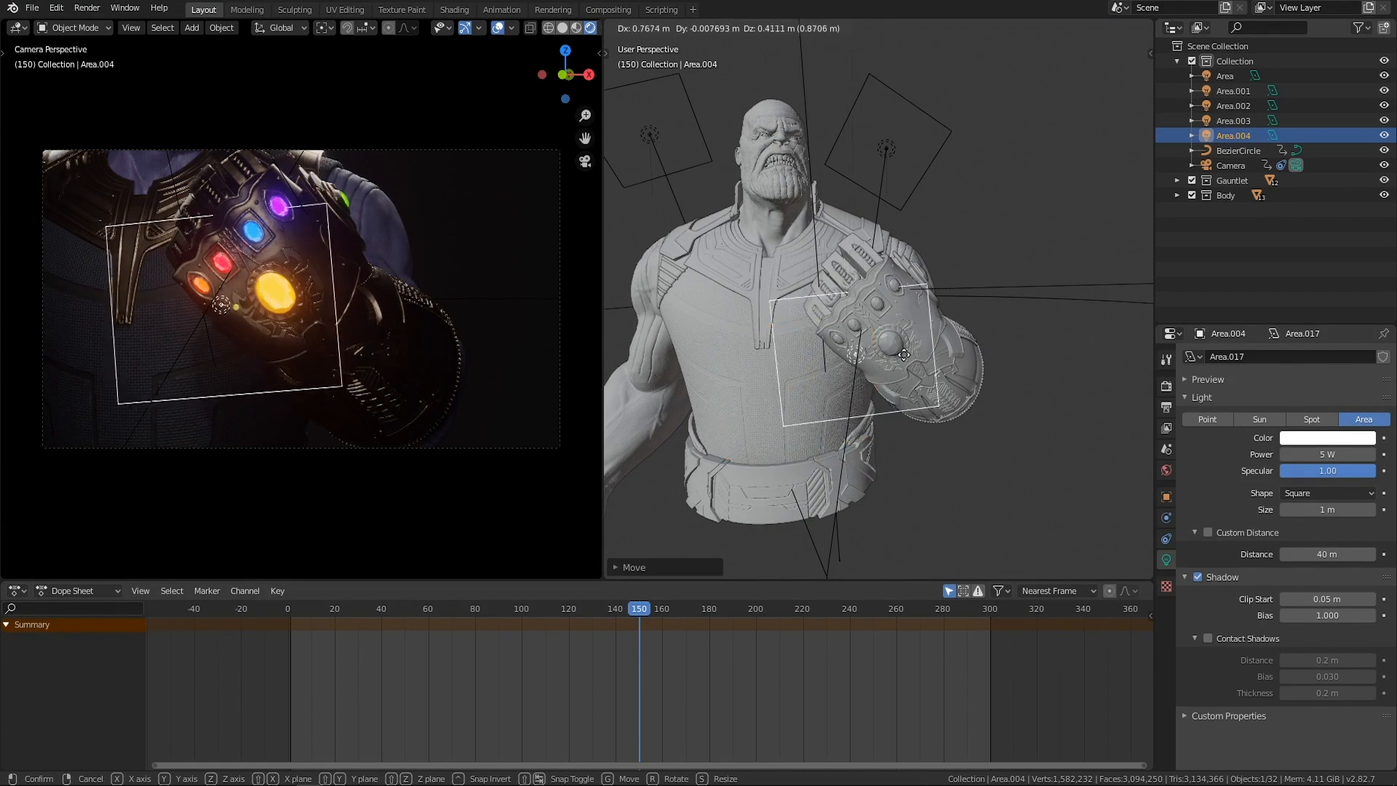
click(1015, 294)
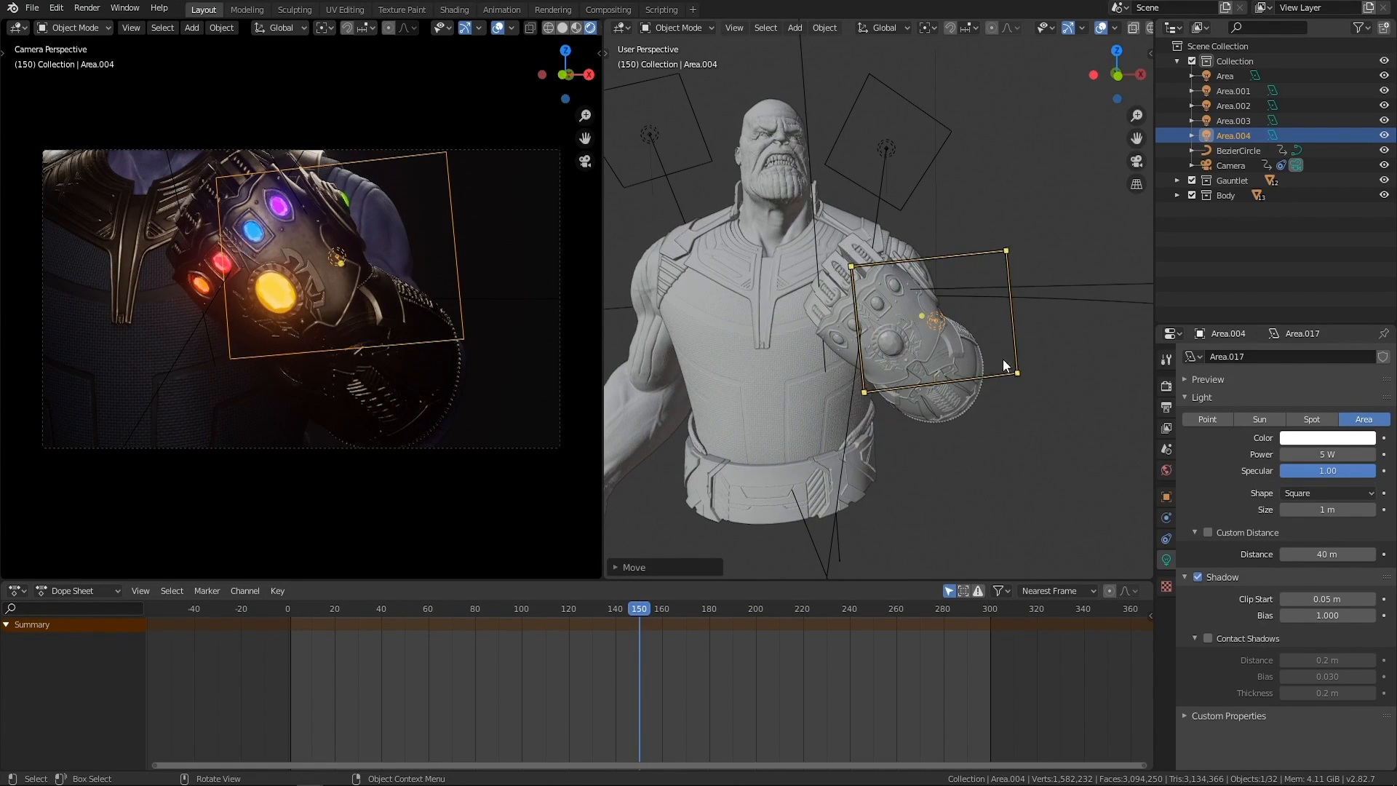
key(s)
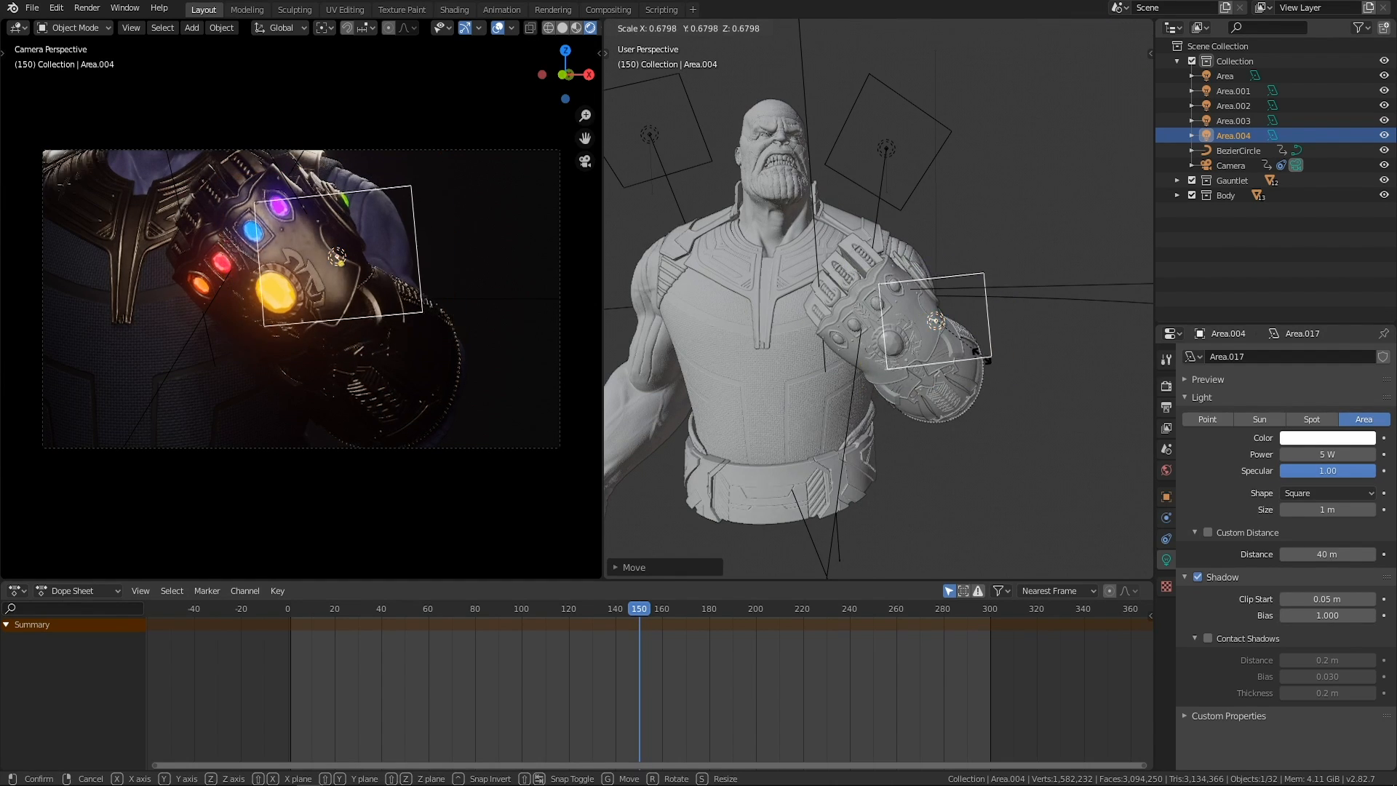
right_click(944, 331)
middle_drag(932, 320, 942, 324)
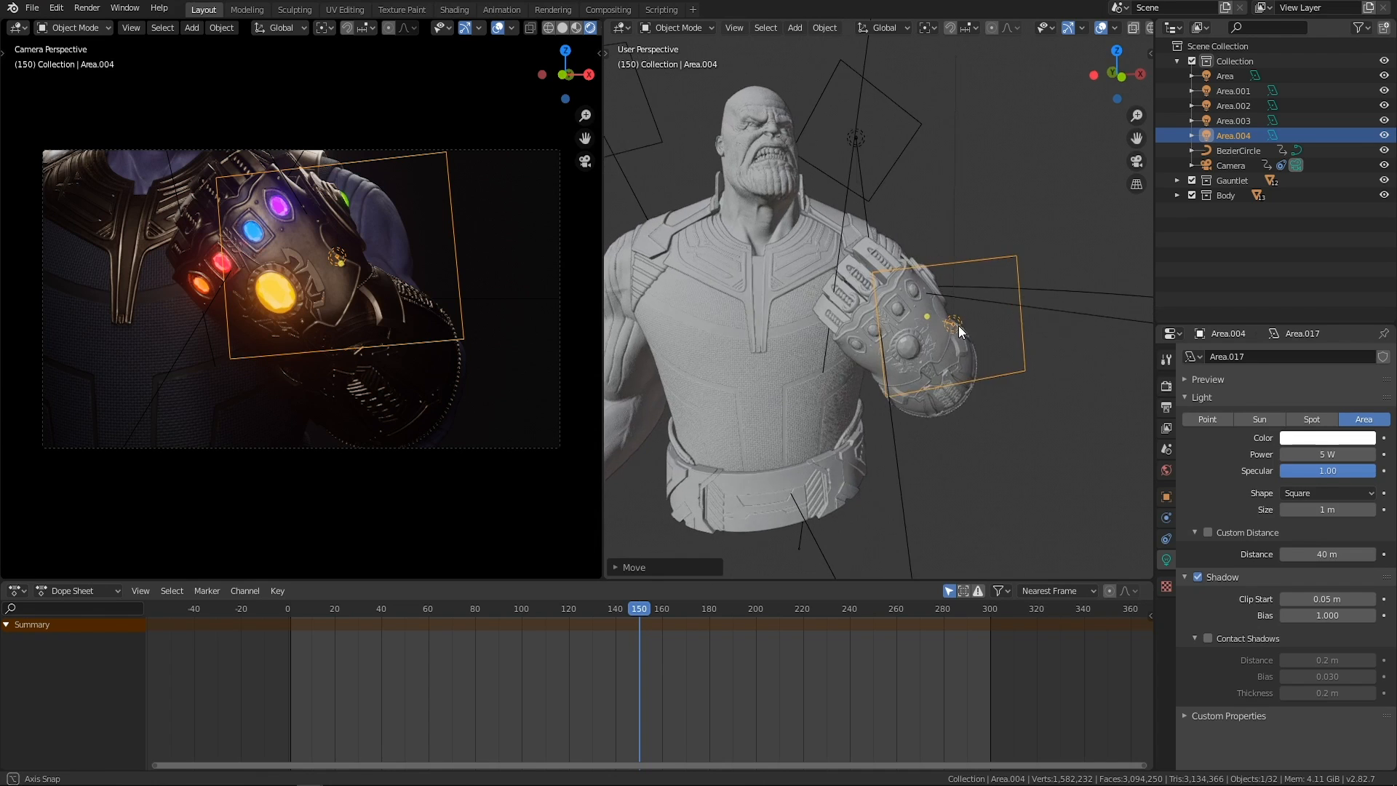
key(s)
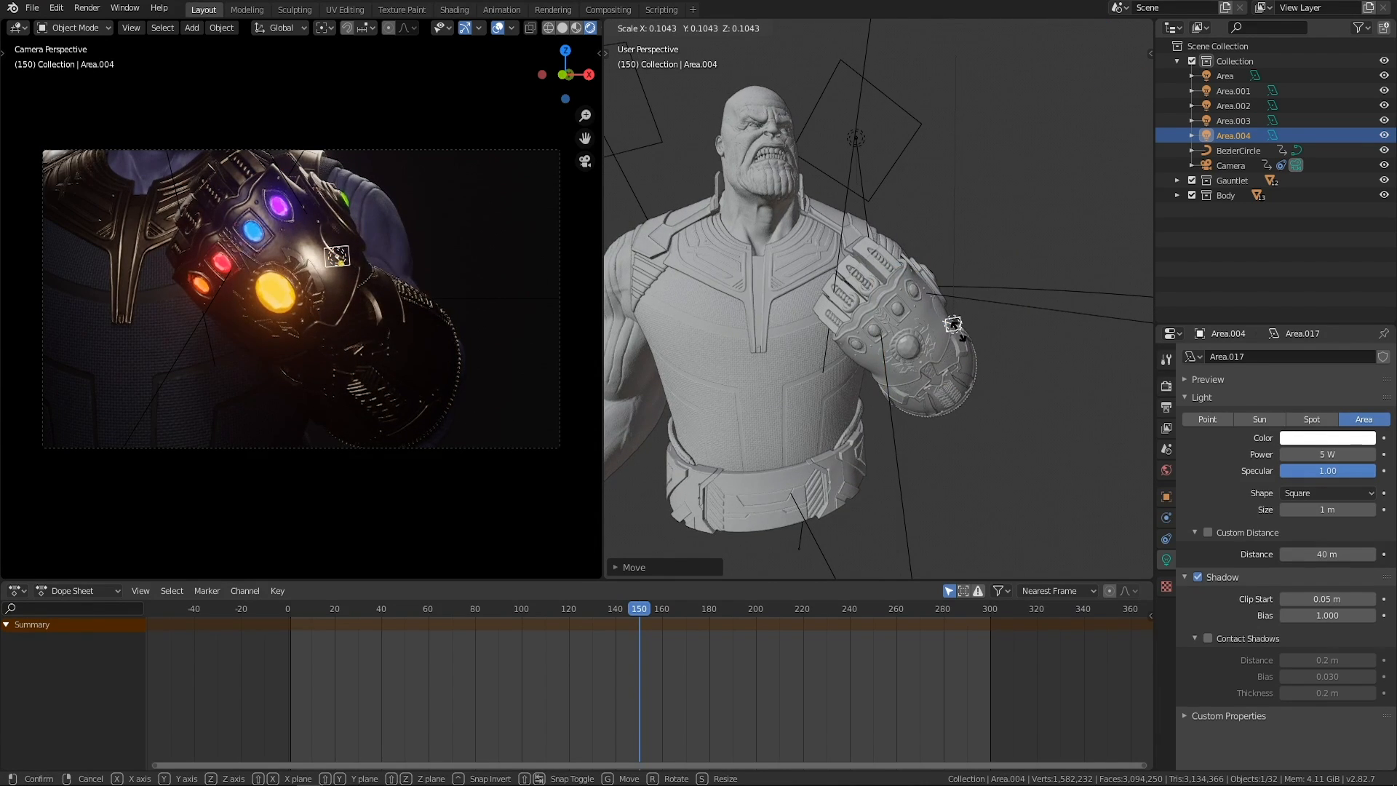
right_click(962, 330)
middle_drag(982, 337, 932, 335)
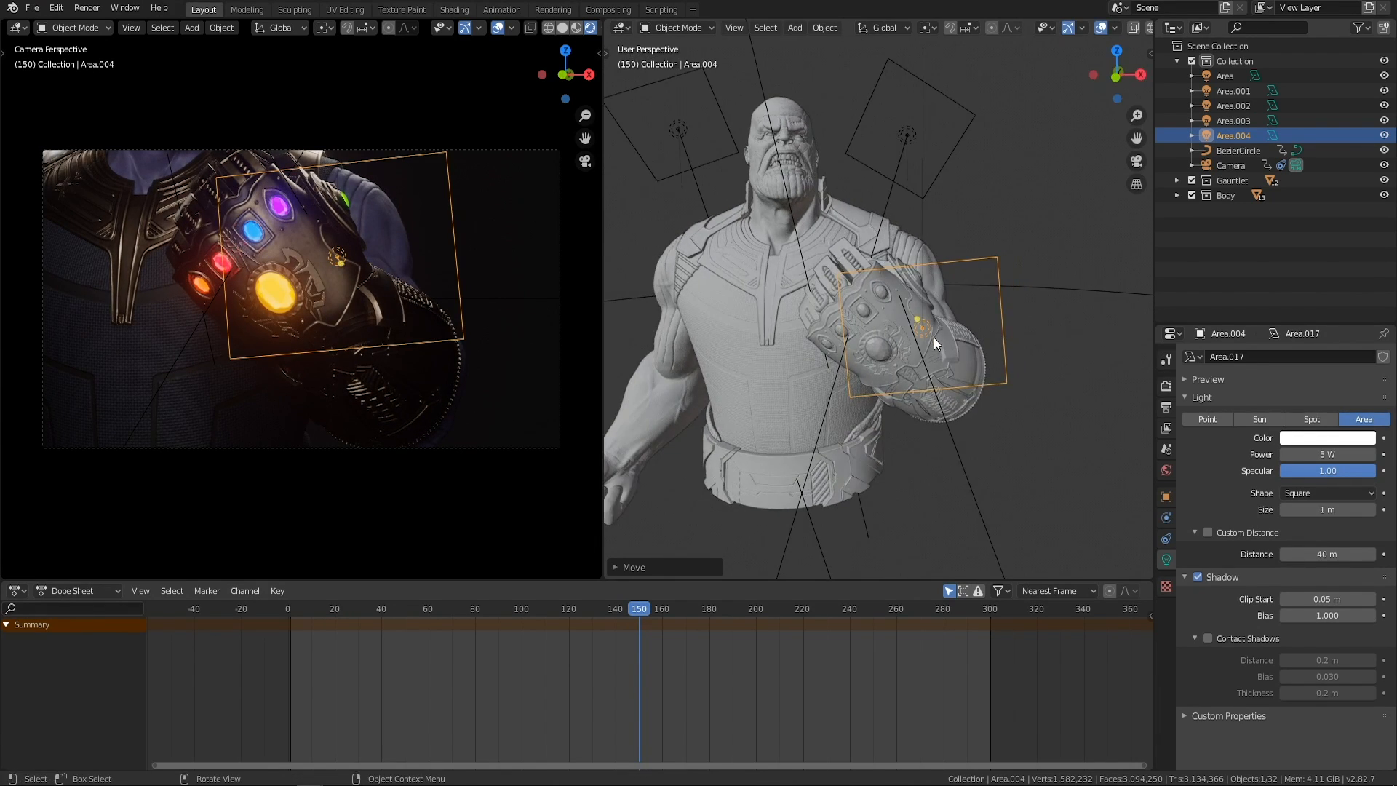
Scale the Area.004 light down to a smaller panel and move it below the gauntlet in front of the chest.
key(s)
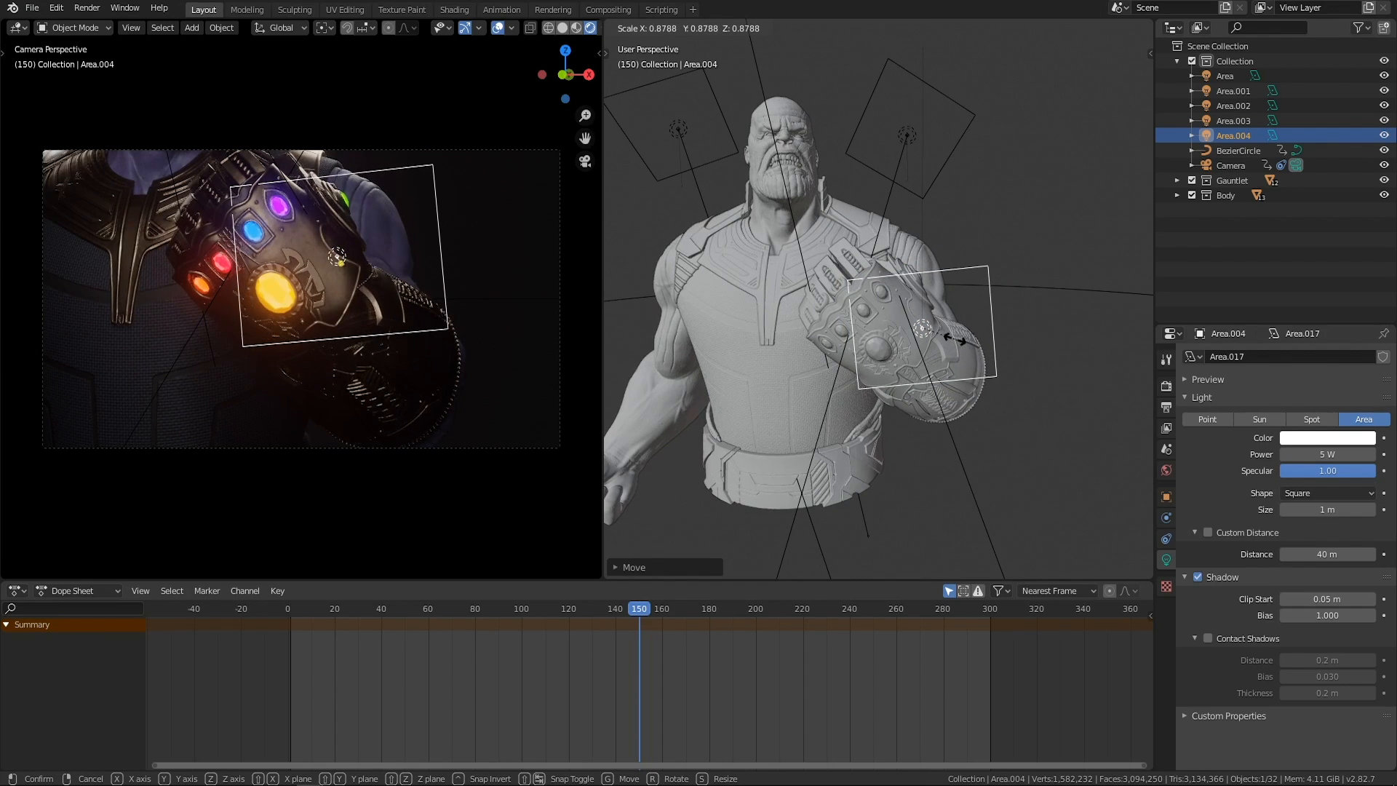
click(960, 348)
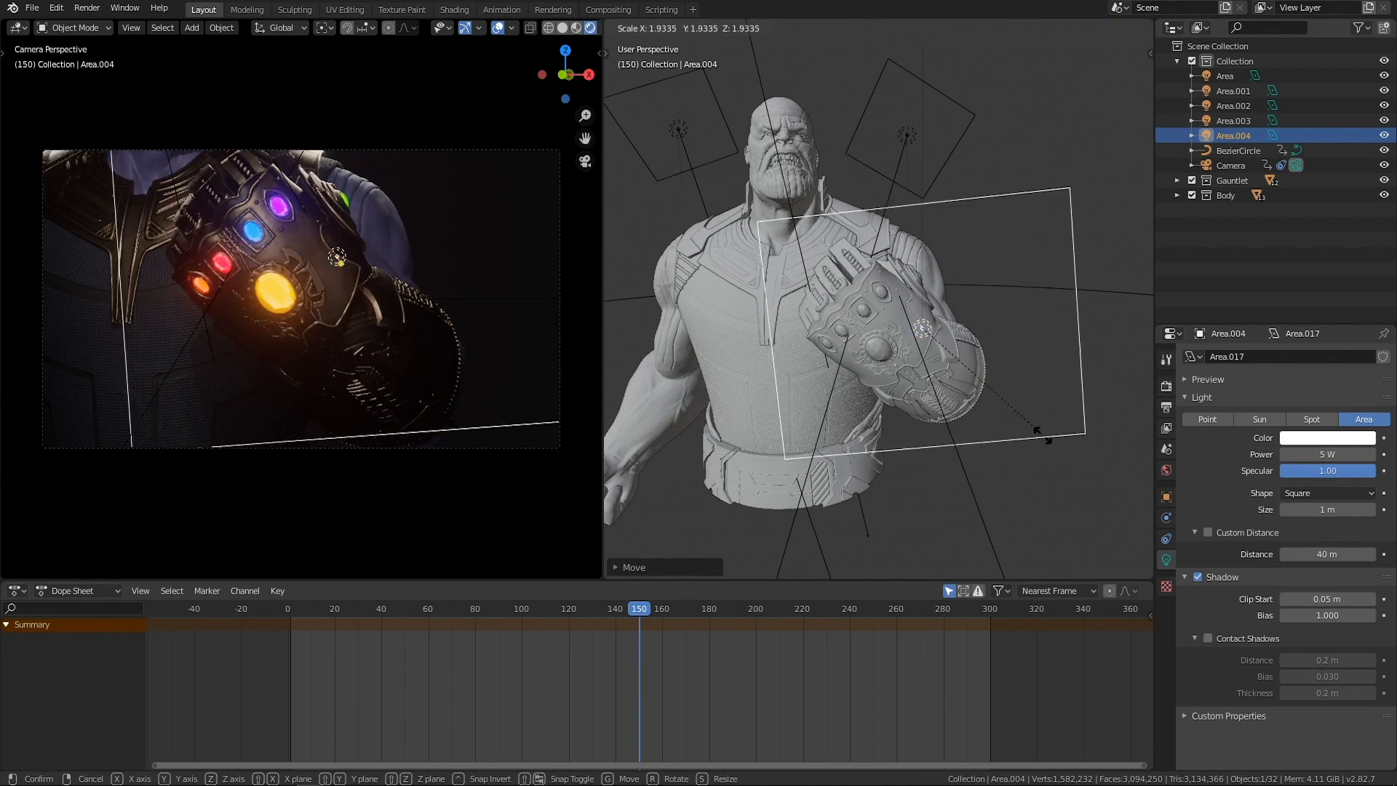
click(935, 371)
mouse_move(935, 371)
middle_down()
mouse_move(953, 375)
mouse_move(942, 396)
mouse_move(938, 383)
middle_up()
key(g)
click(888, 400)
key(s)
click(905, 382)
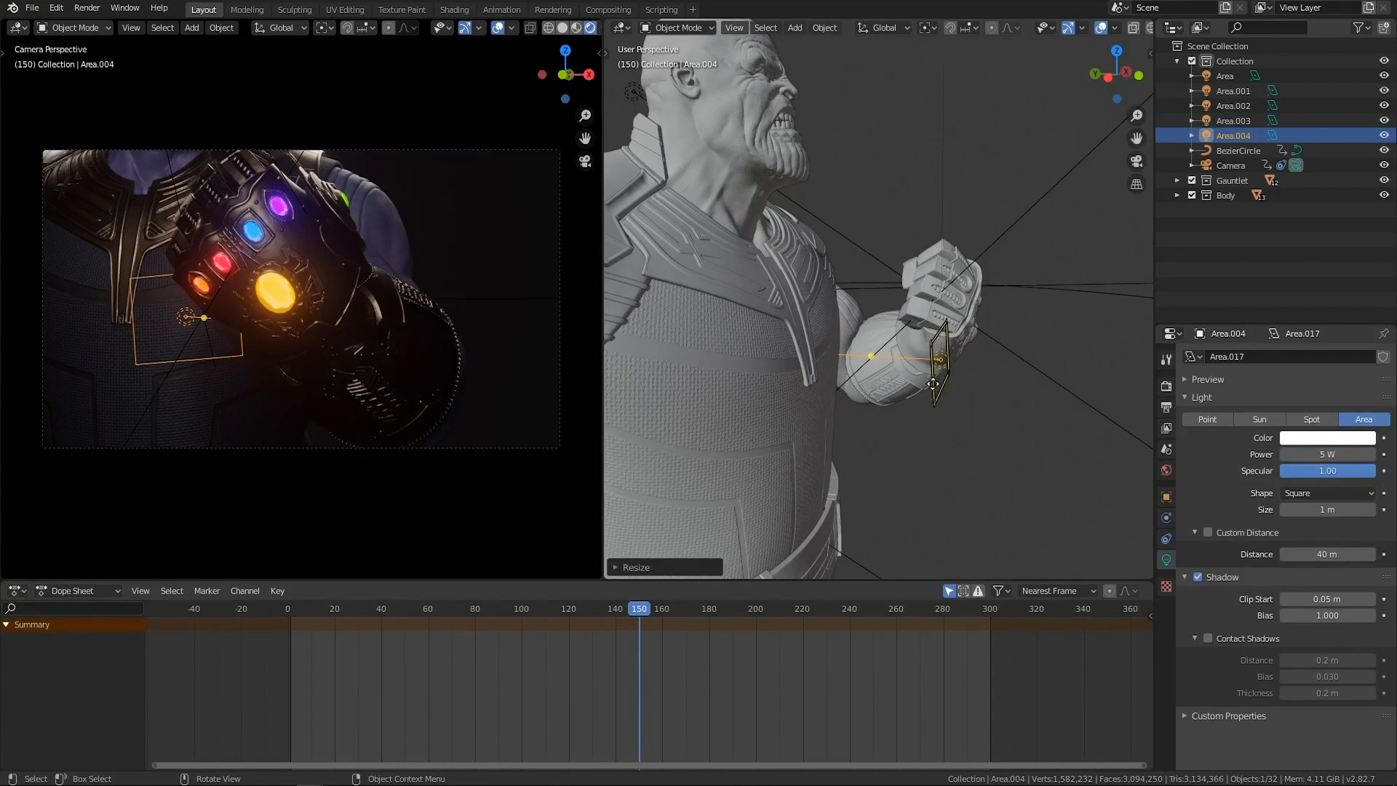
Lower the Area.004 light, bring it closer to the torso, and rotate its aim freely toward the gauntlet arm.
key(g)
click(854, 440)
middle_drag(853, 440, 919, 408)
key(r)
key(r)
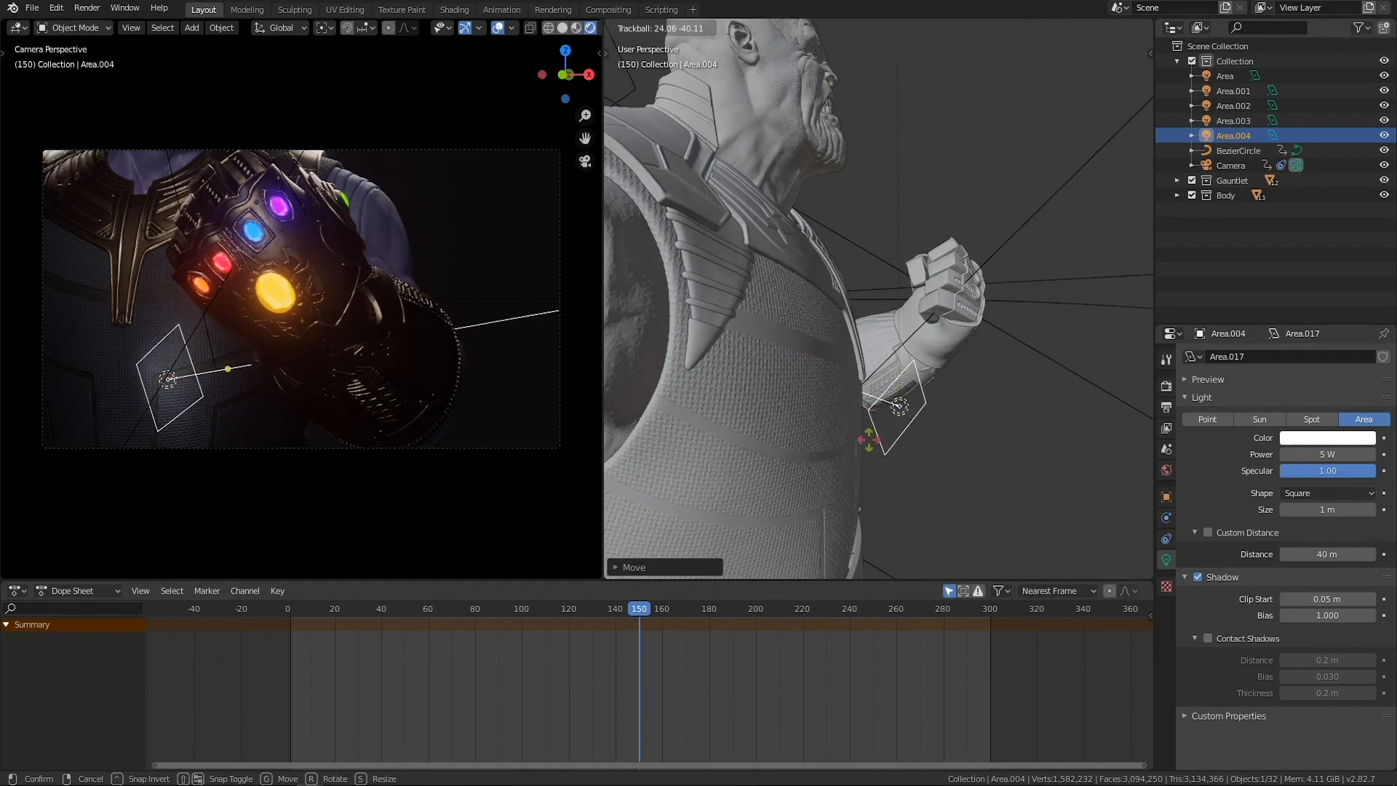
click(760, 462)
Tilt the Area.004 light's aim upward toward the gauntlet with a free rotation and adjust its position.
scroll(865, 421, down, 2)
middle_drag(865, 422, 680, 410)
scroll(835, 415, down, 1)
key(r)
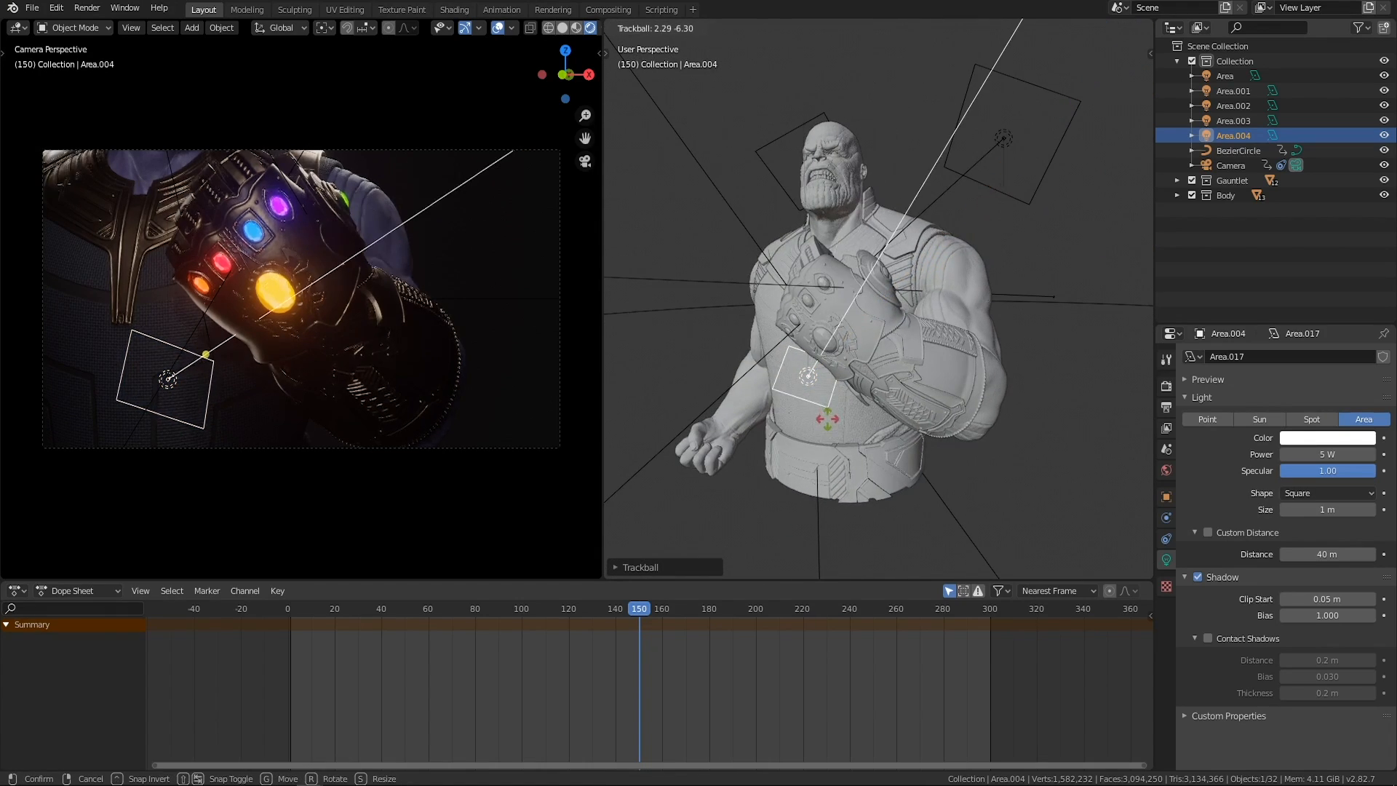
key(g)
click(852, 425)
Reposition the Area.004 light beneath the gauntlet and rotate it to shine diagonally across the hand and forearm.
mouse_move(853, 425)
middle_down()
mouse_move(914, 431)
mouse_move(844, 427)
middle_up()
scroll(914, 430, up, 2)
key(g)
click(916, 431)
scroll(915, 431, down, 2)
key(r)
key(r)
click(829, 423)
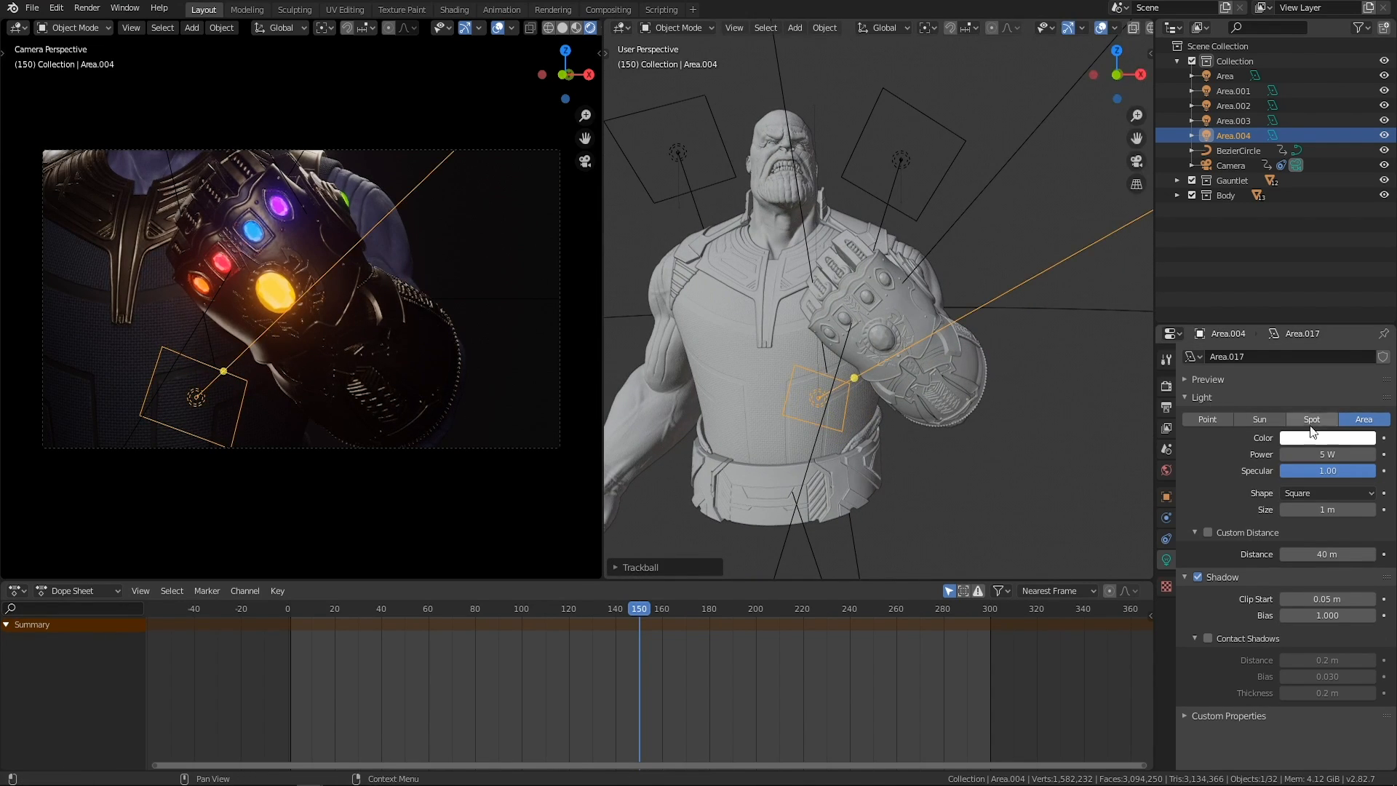
Reduce the Area.004 light's power to 3 W, move it up toward the middle of the chest, and deselect it.
middle_drag(967, 415, 813, 403)
key(g)
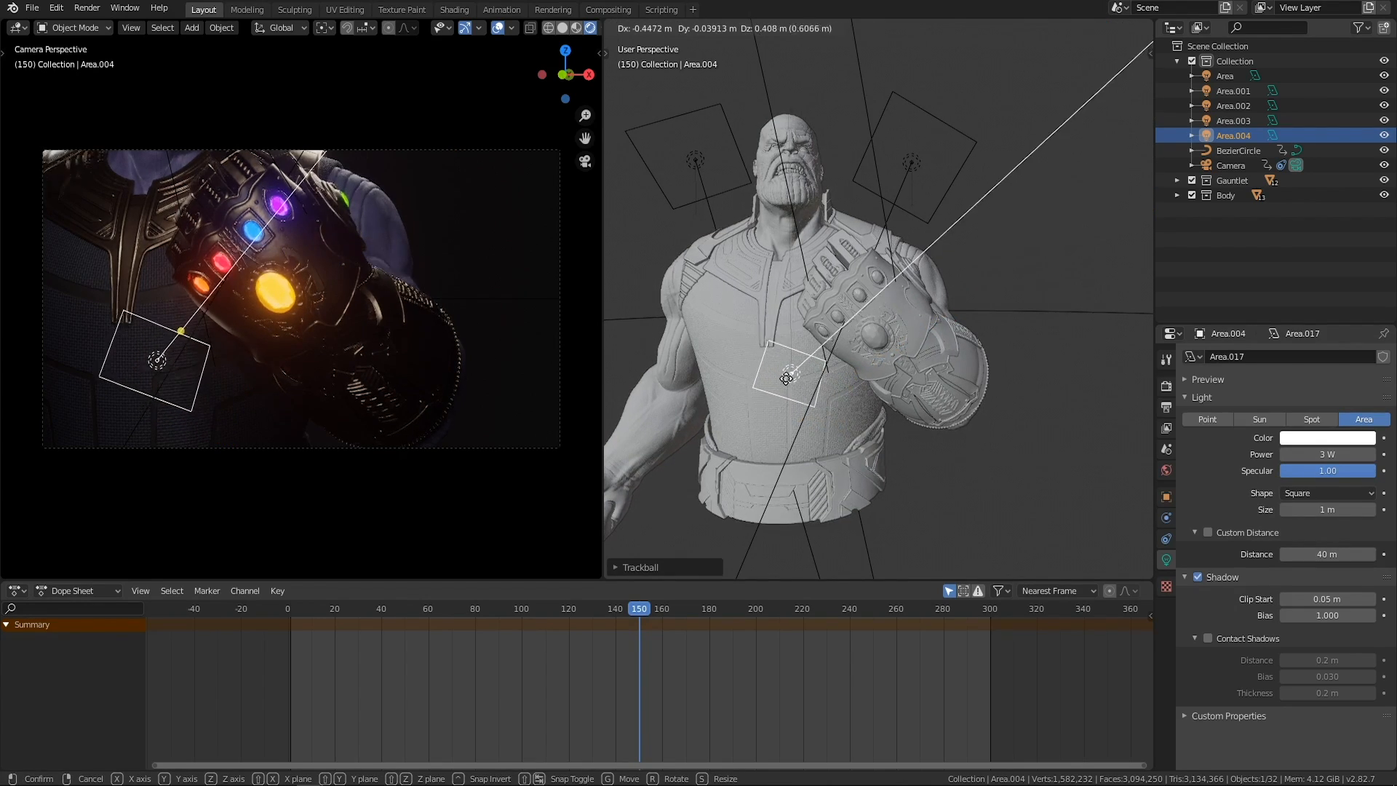
click(792, 383)
click(888, 431)
middle_drag(888, 431, 853, 434)
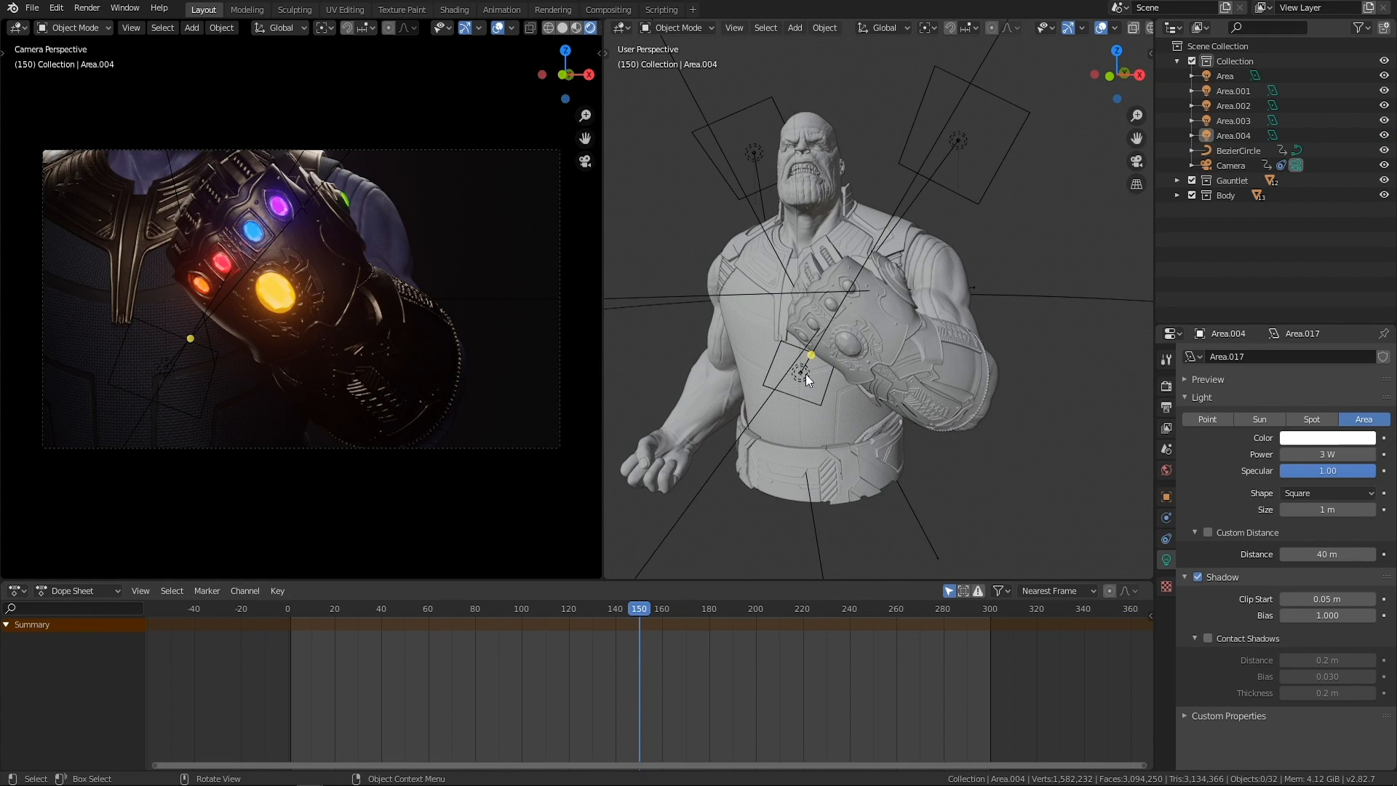
Select the Area.002 light in front of the character and shift it slightly along the Y axis.
scroll(806, 374, down, 3)
scroll(828, 320, down, 3)
middle_drag(828, 320, 718, 399)
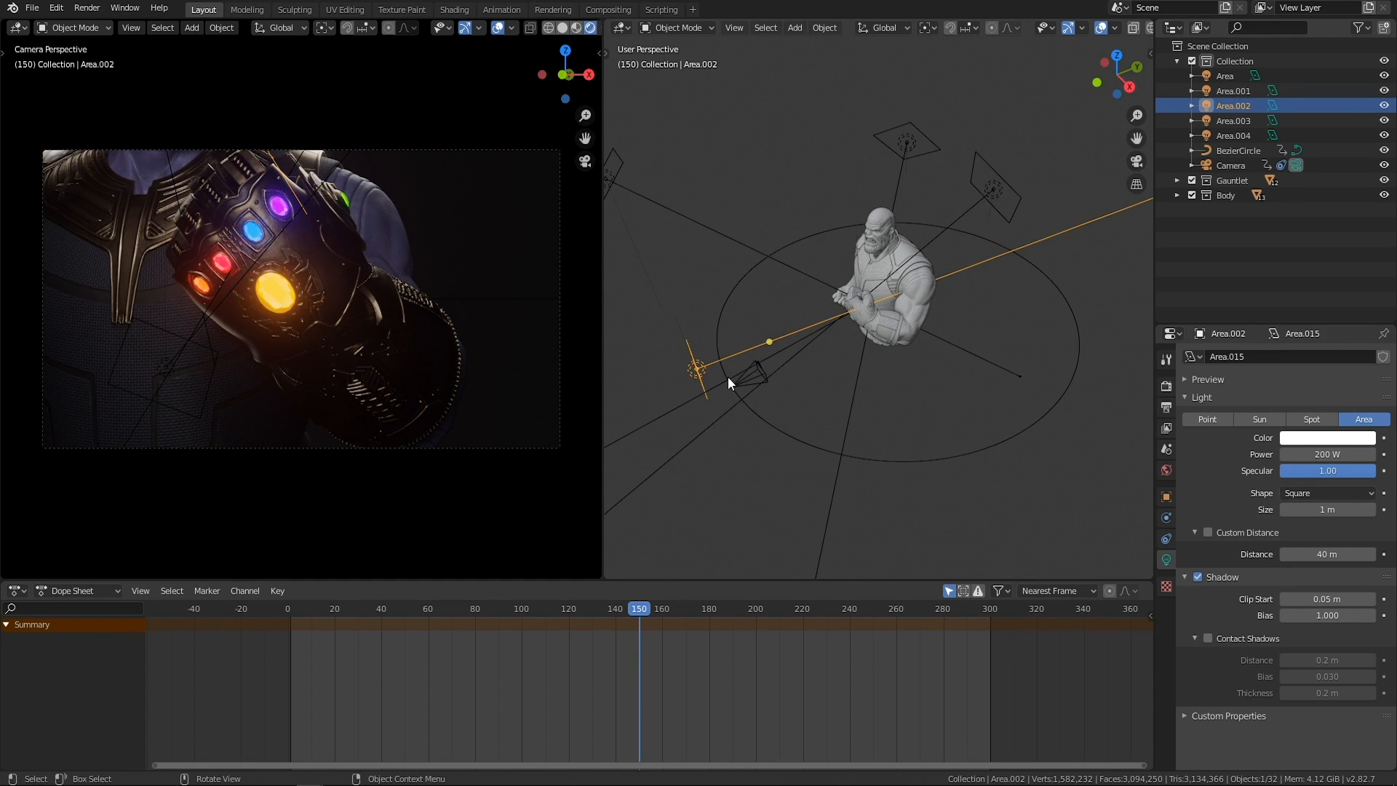
key(g)
key(y)
click(723, 375)
Duplicate the Area.002 light, place the copy in front of the gauntlet arm, and rotate its aim toward the character.
key(shift+d)
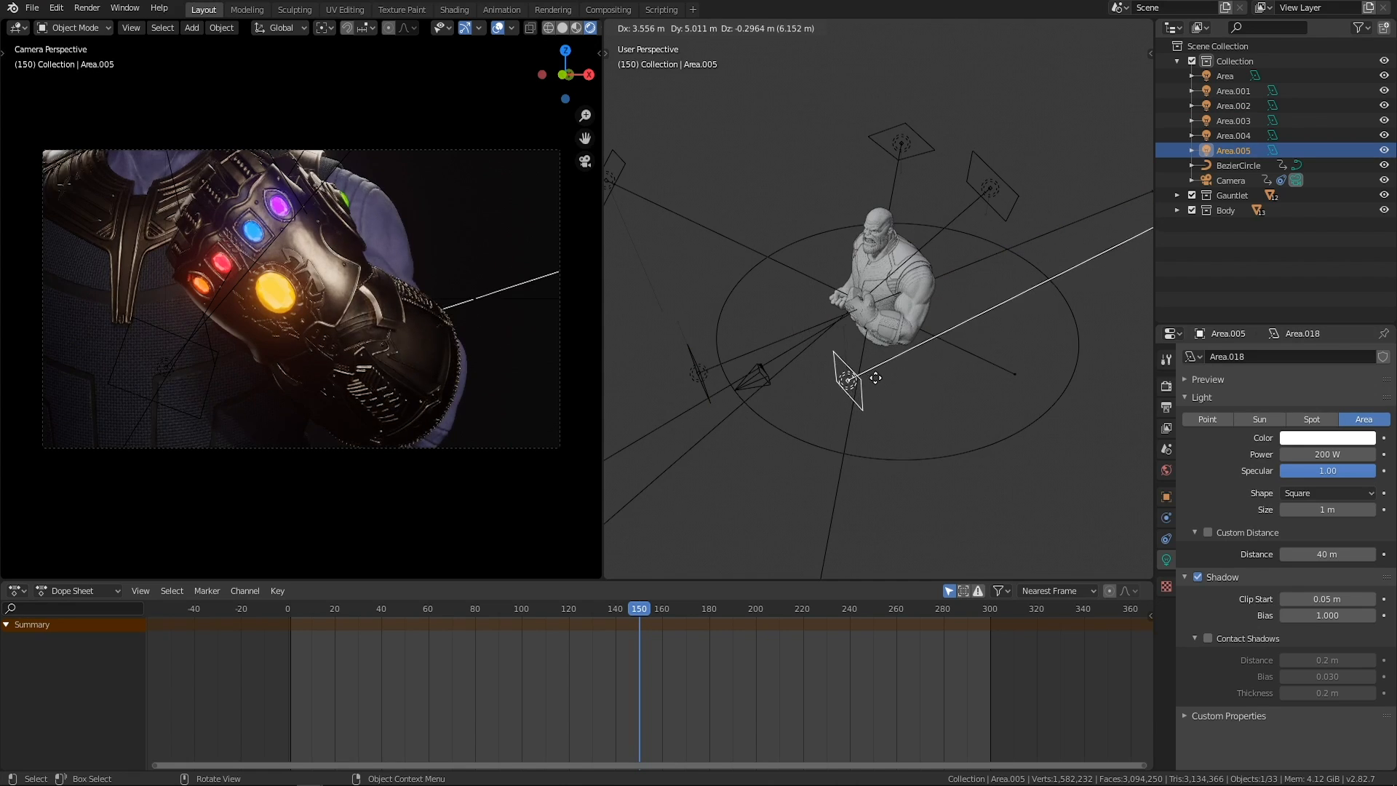
click(860, 379)
middle_drag(858, 378, 832, 405)
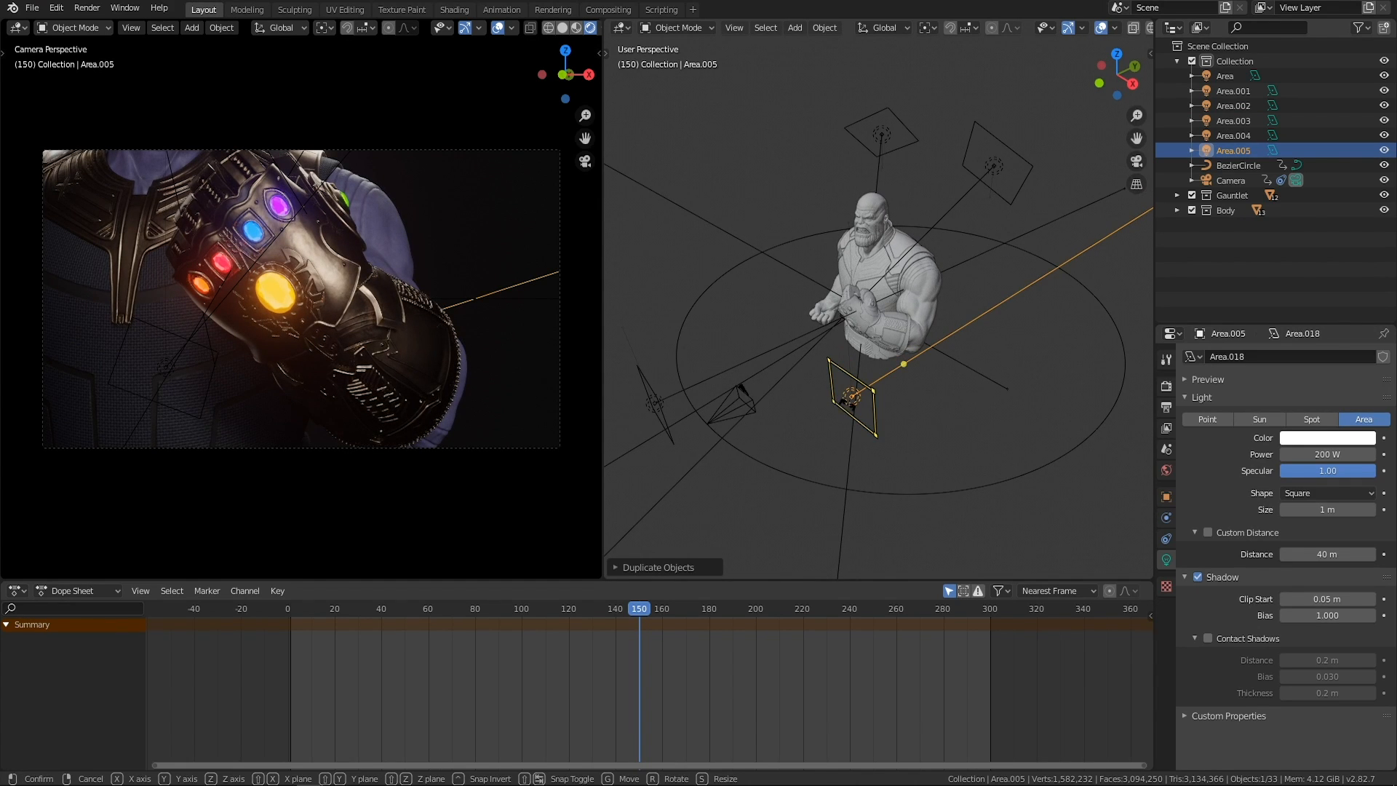
key(r)
key(r)
click(899, 380)
Move the Area.005 light low in front of the gauntlet arm, set its power to 75 W, and deselect it.
middle_drag(899, 380, 865, 374)
key(g)
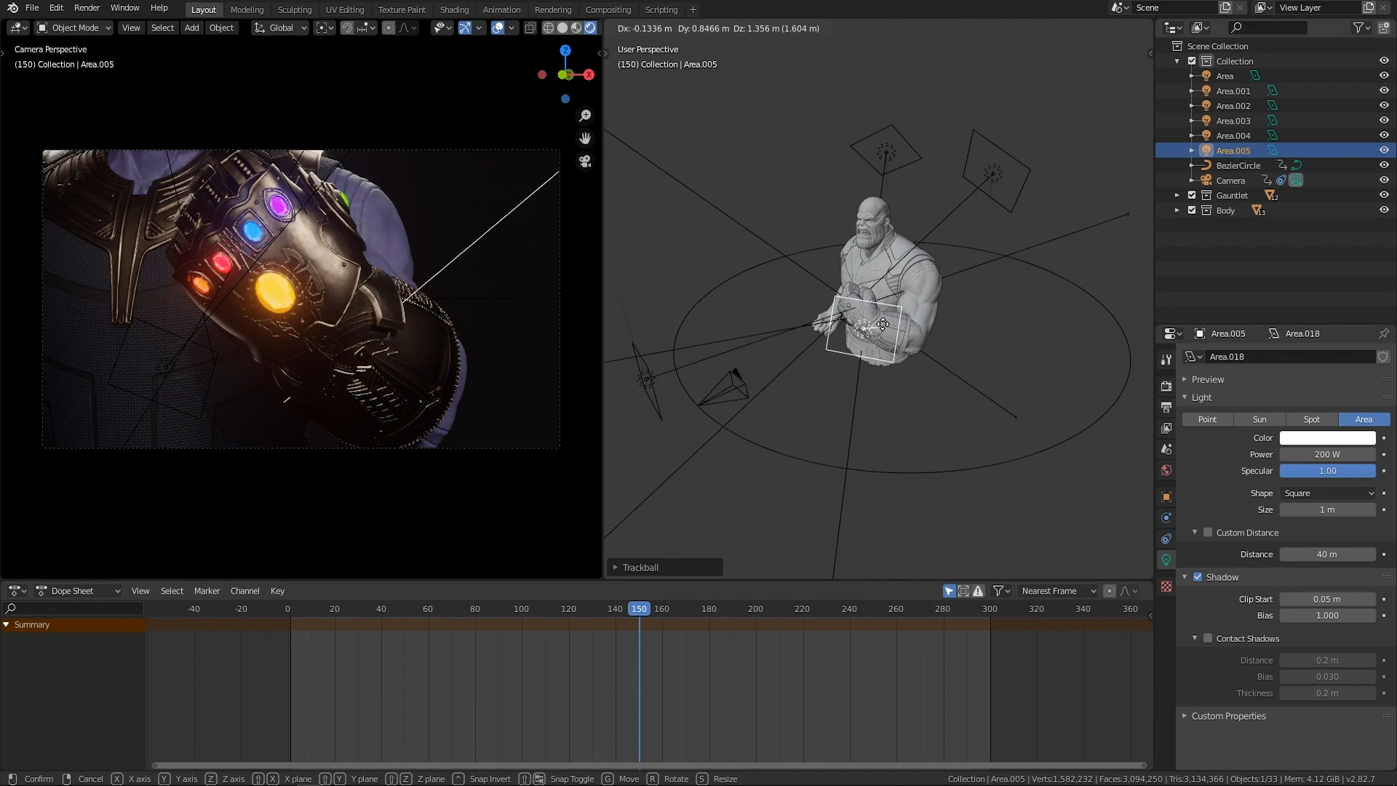
click(841, 362)
middle_drag(841, 362, 848, 387)
scroll(848, 386, up, 1)
scroll(918, 418, up, 1)
mouse_move(909, 418)
middle_down()
mouse_move(877, 424)
mouse_move(902, 428)
middle_up()
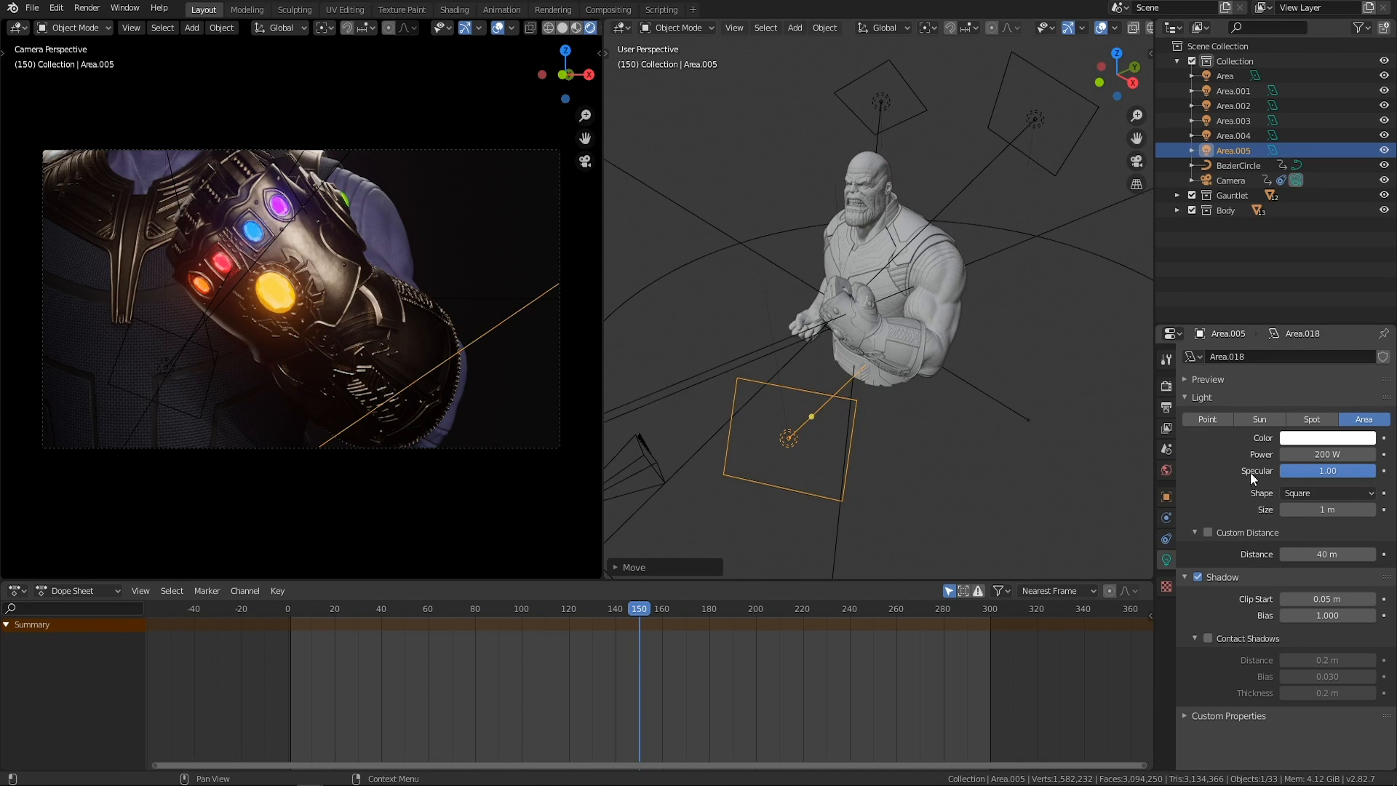
key(Return)
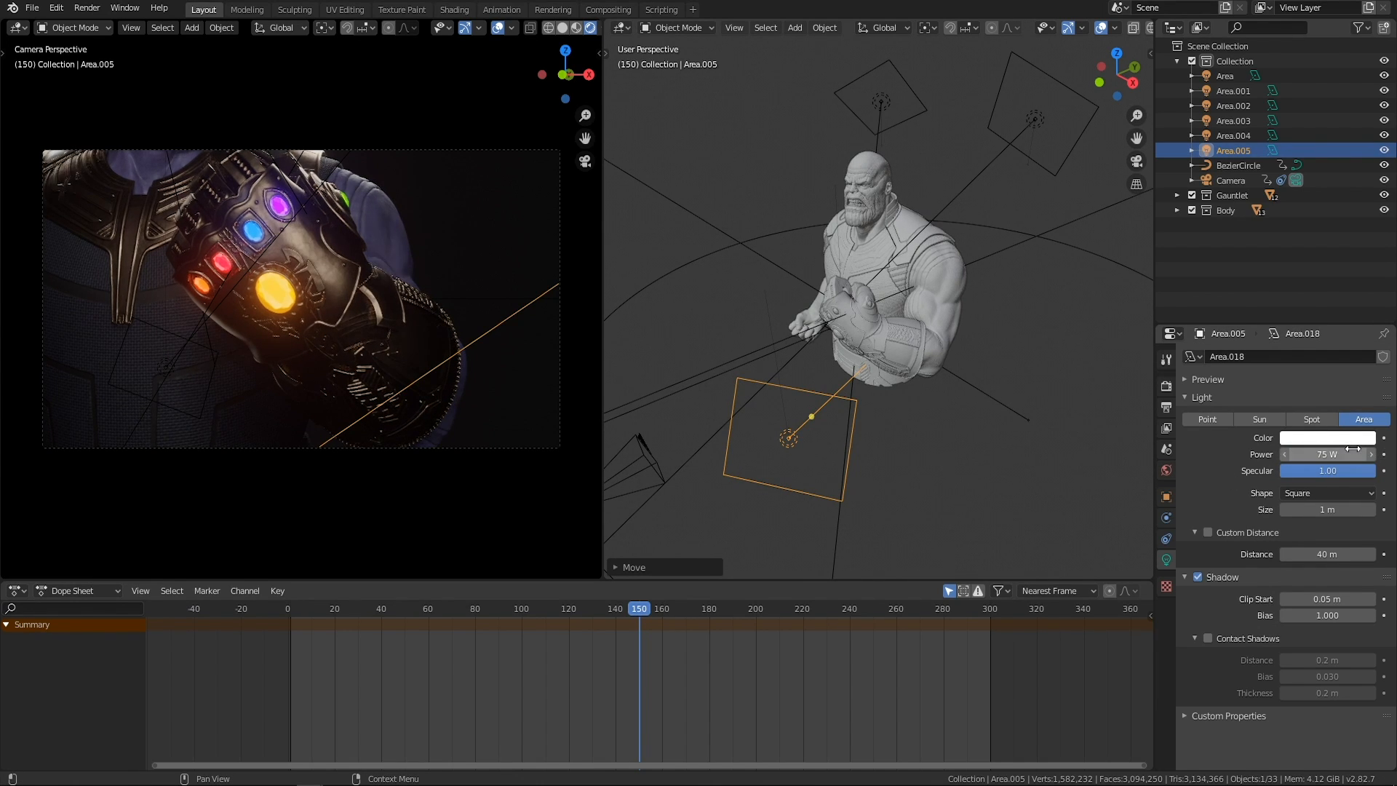
click(1020, 501)
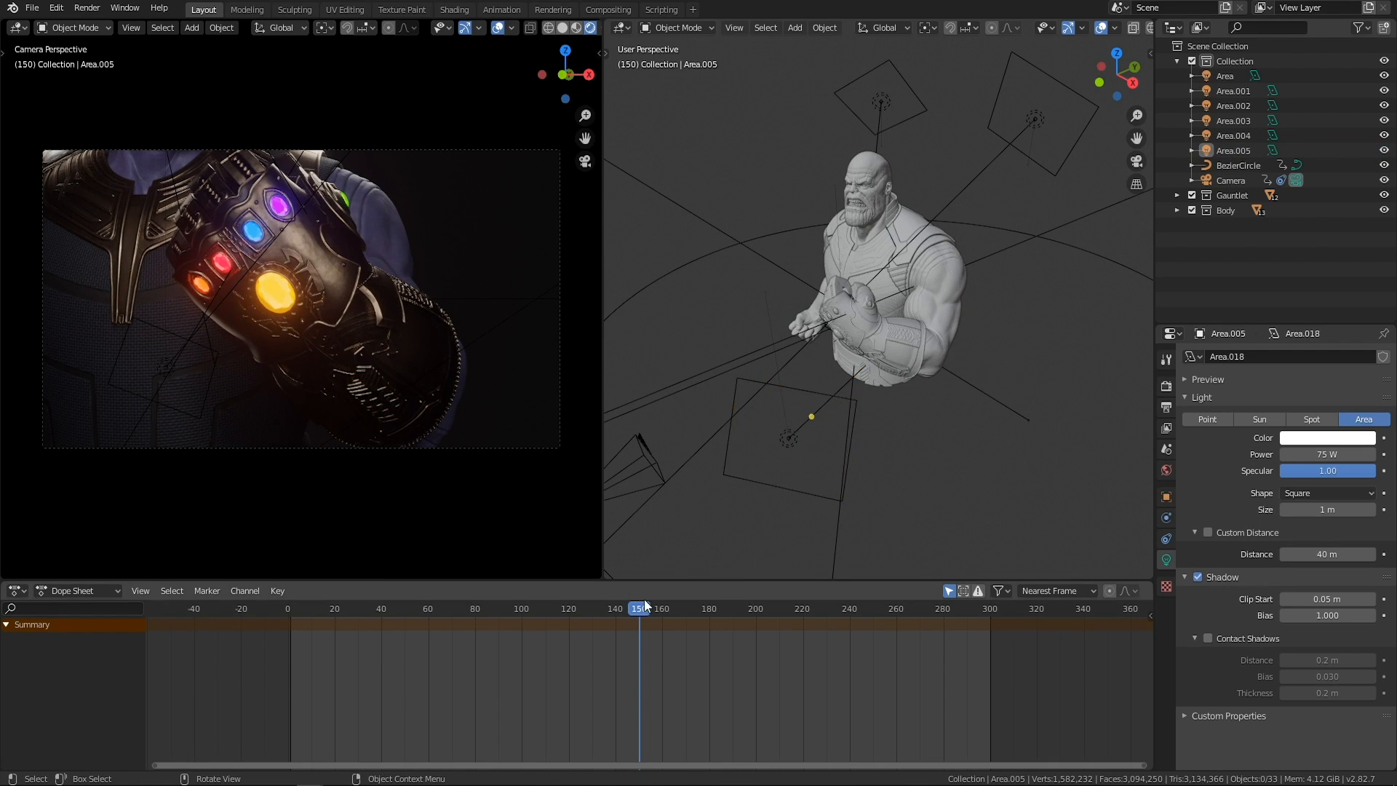
Scrub the timeline from frame 0 to about frame 181 and back to 157 to check the lighting around the character.
drag(639, 608, 203, 622)
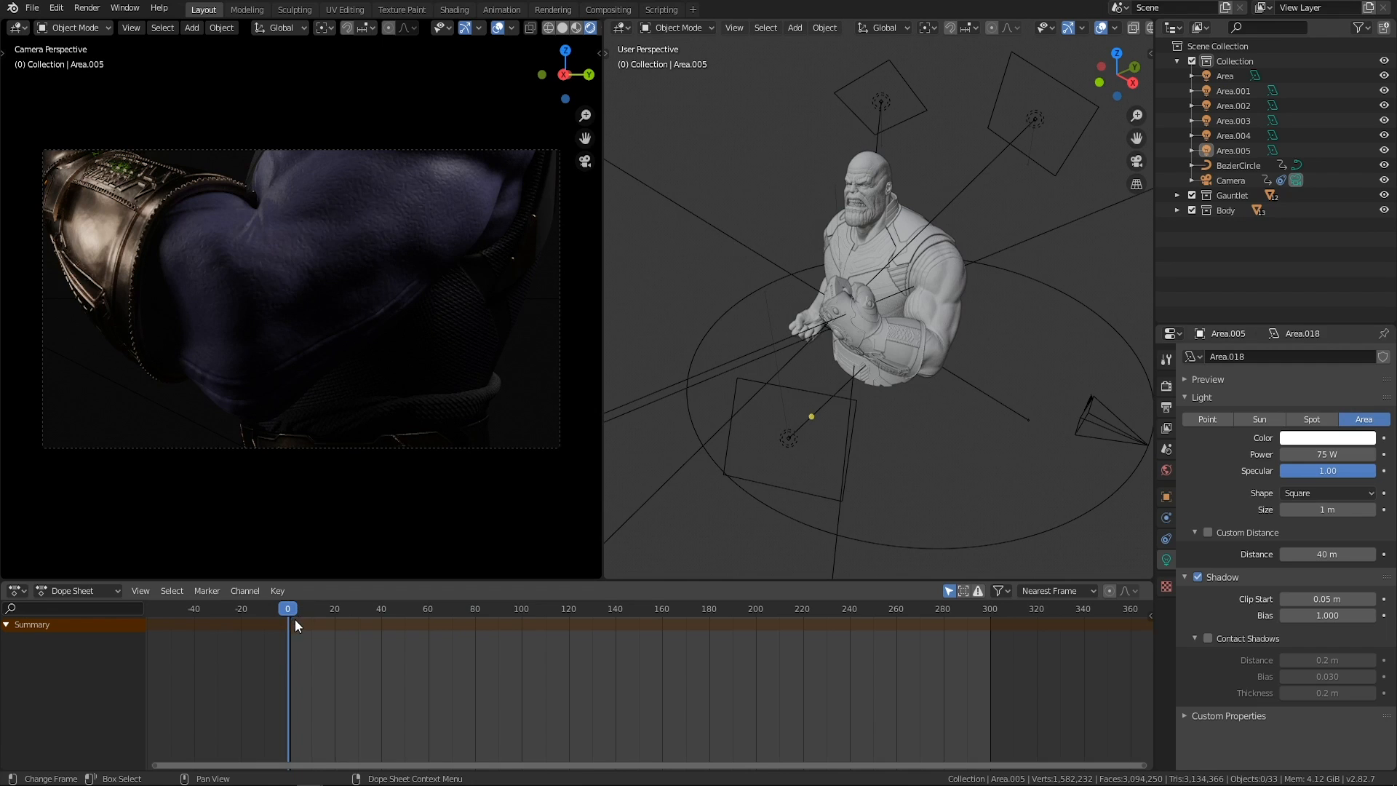
drag(291, 605, 715, 659)
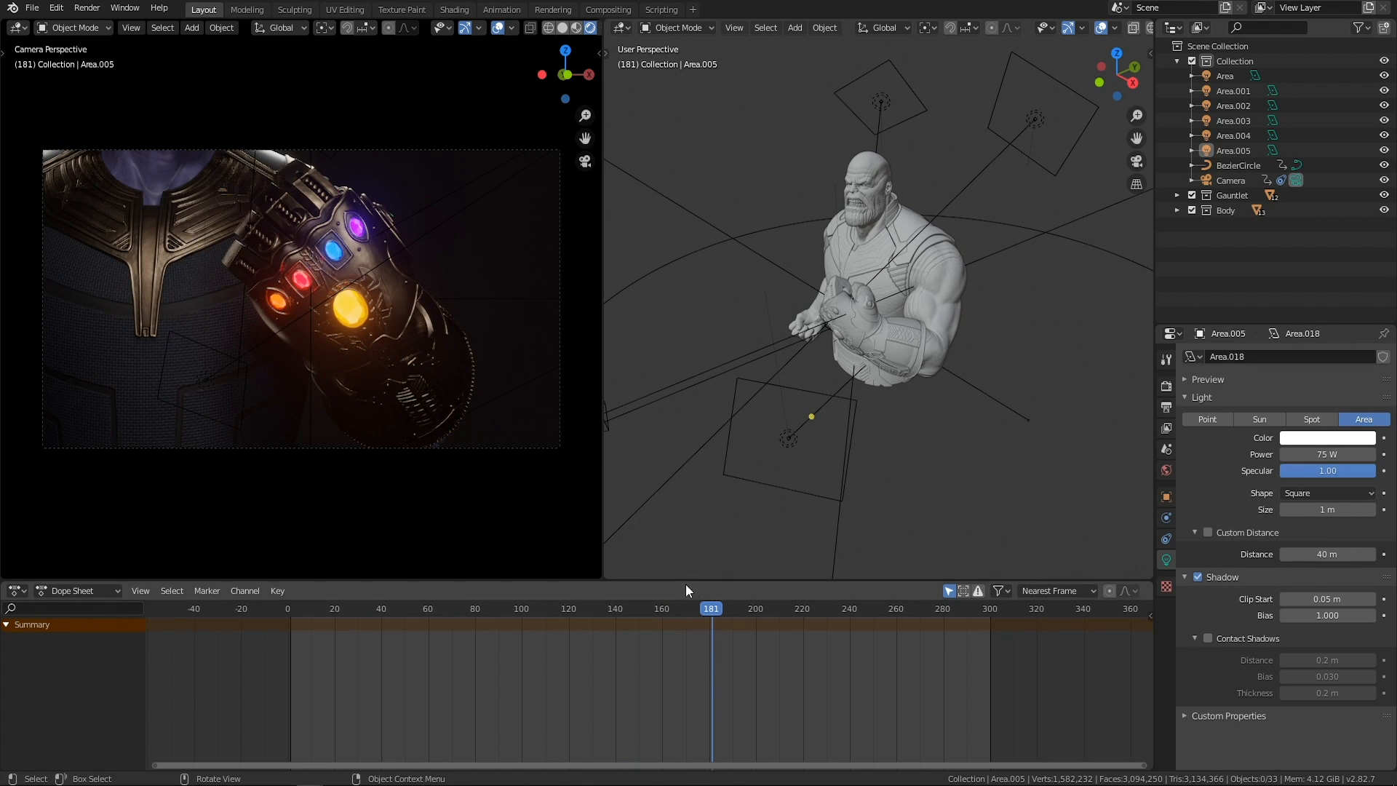
drag(717, 608, 655, 638)
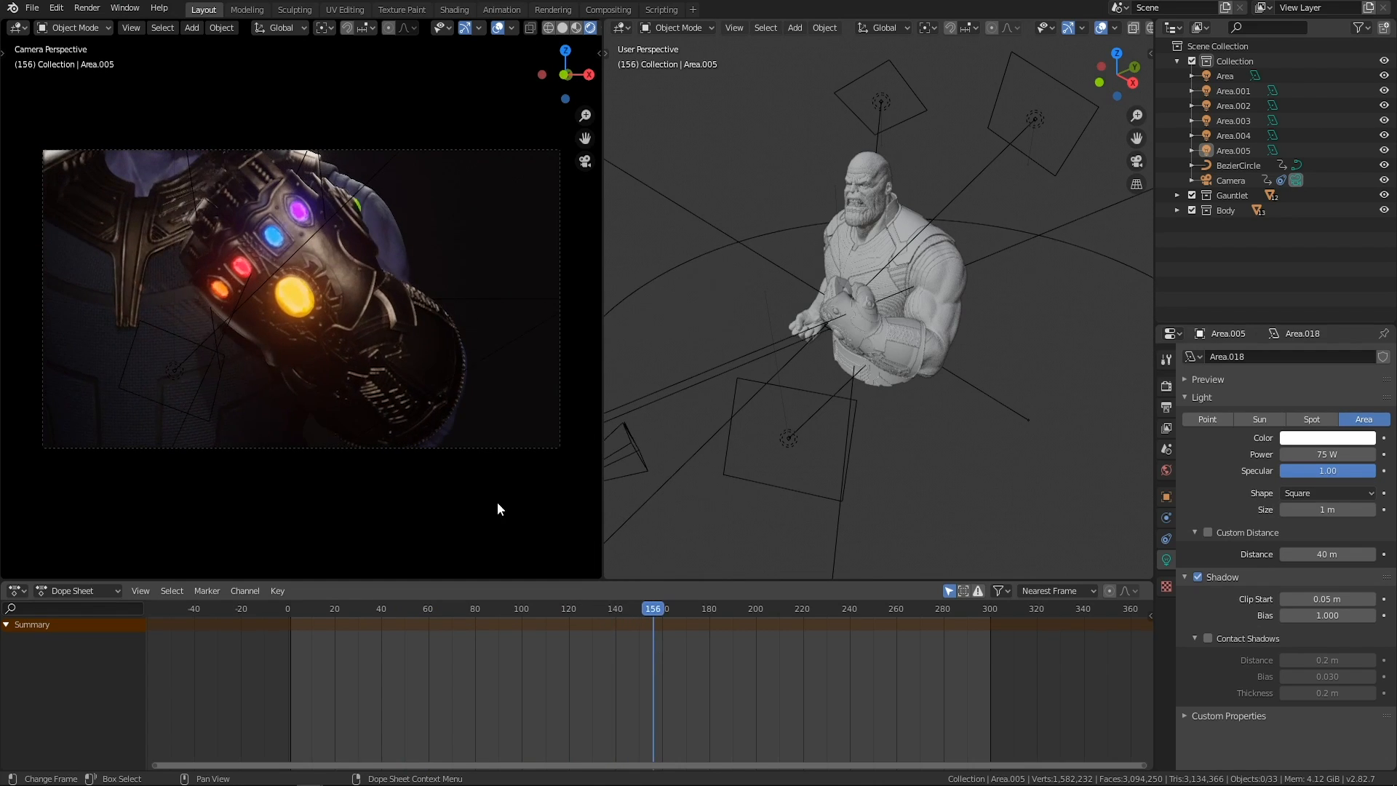
middle_drag(801, 390, 1040, 388)
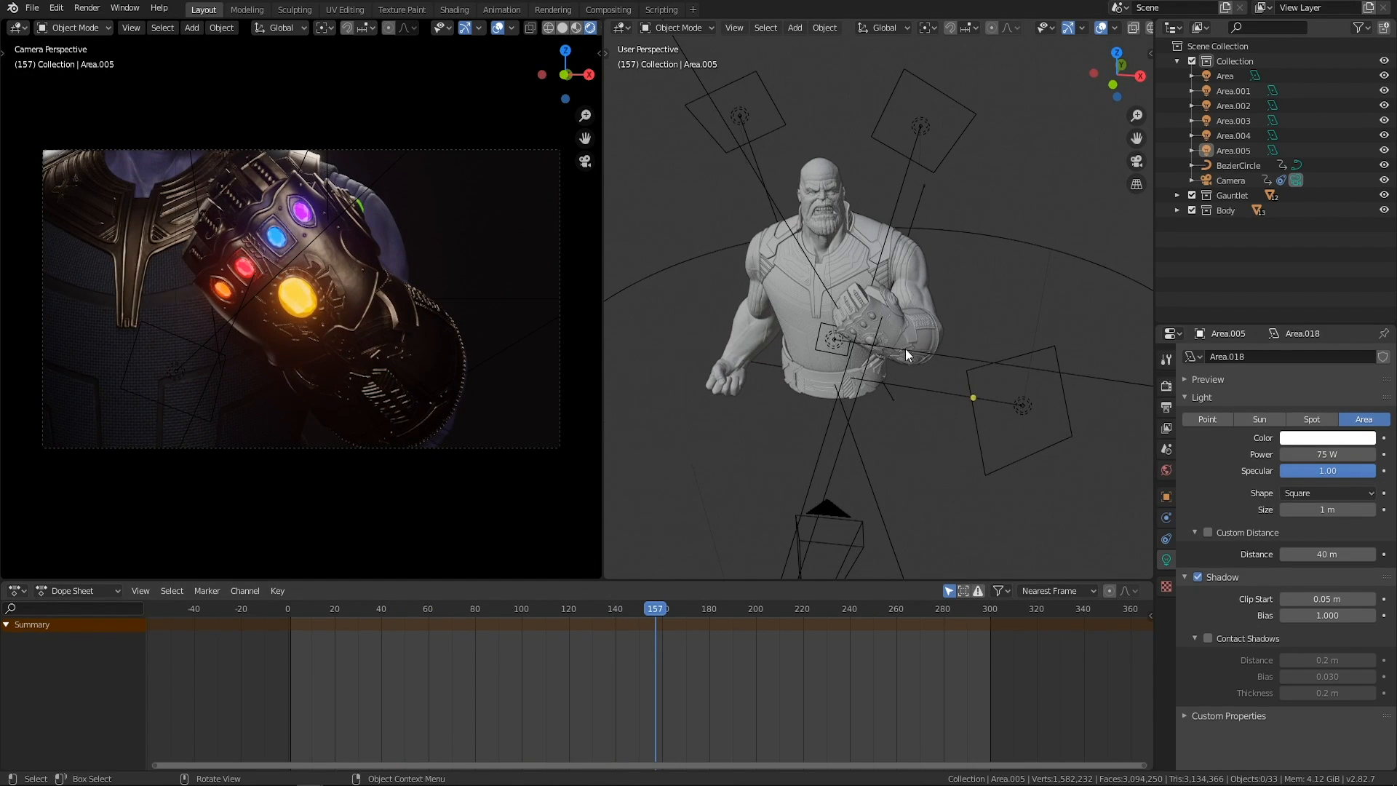
middle_drag(887, 356, 845, 339)
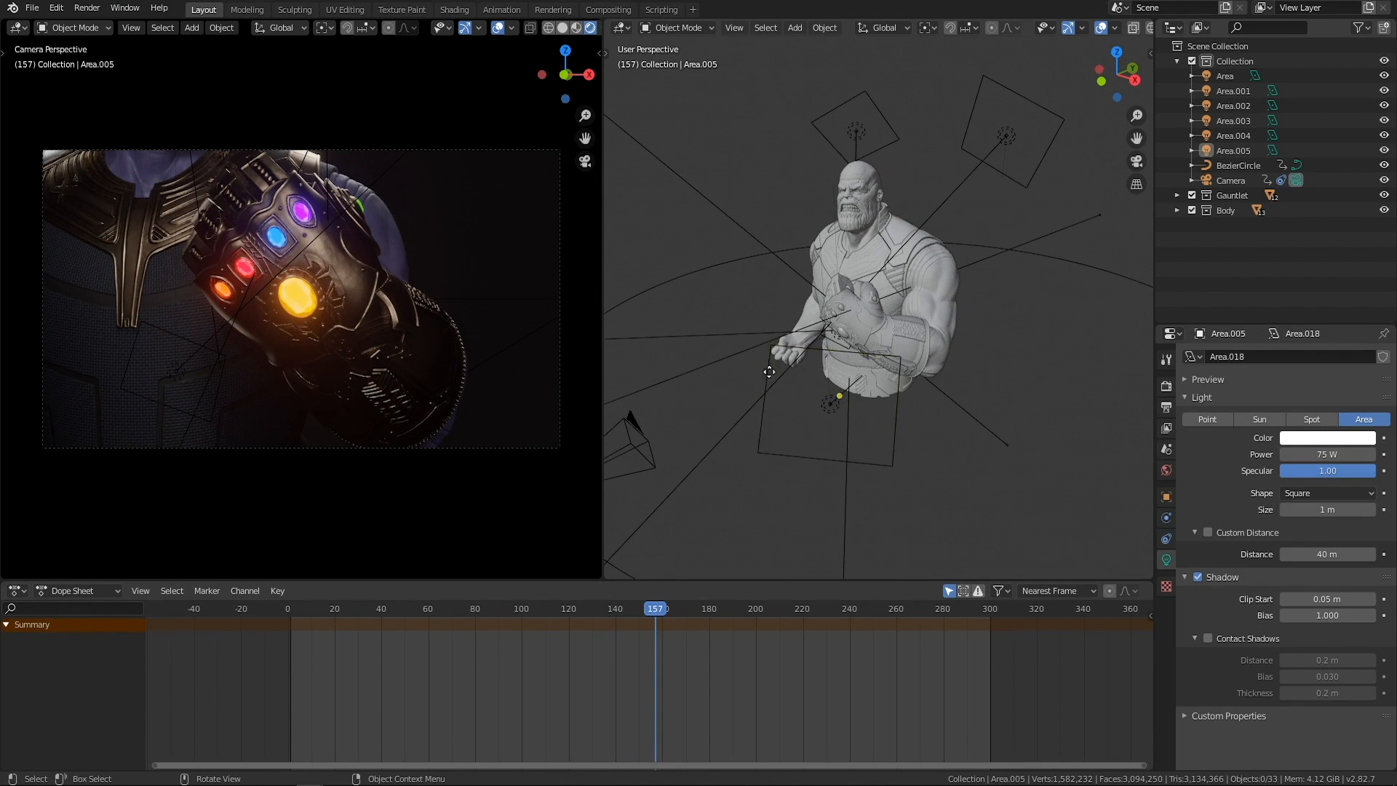
scroll(727, 436, down, 5)
middle_drag(766, 344, 855, 404)
scroll(982, 394, up, 4)
Play the camera animation from the start, stop it, and scrub back to frame 145 to review the gauntlet lighting.
drag(649, 609, 278, 613)
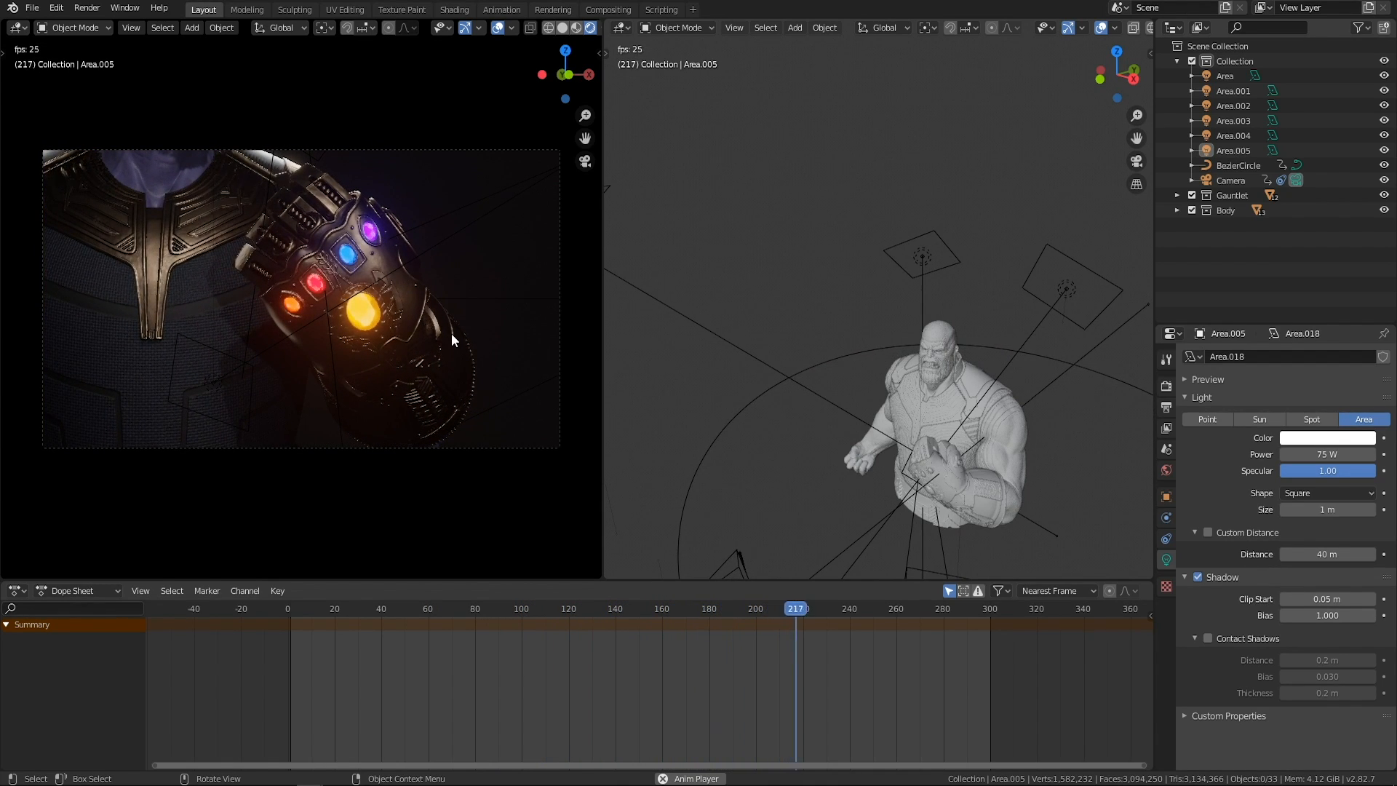
key(space)
drag(839, 609, 671, 649)
middle_drag(749, 442, 811, 373)
click(811, 373)
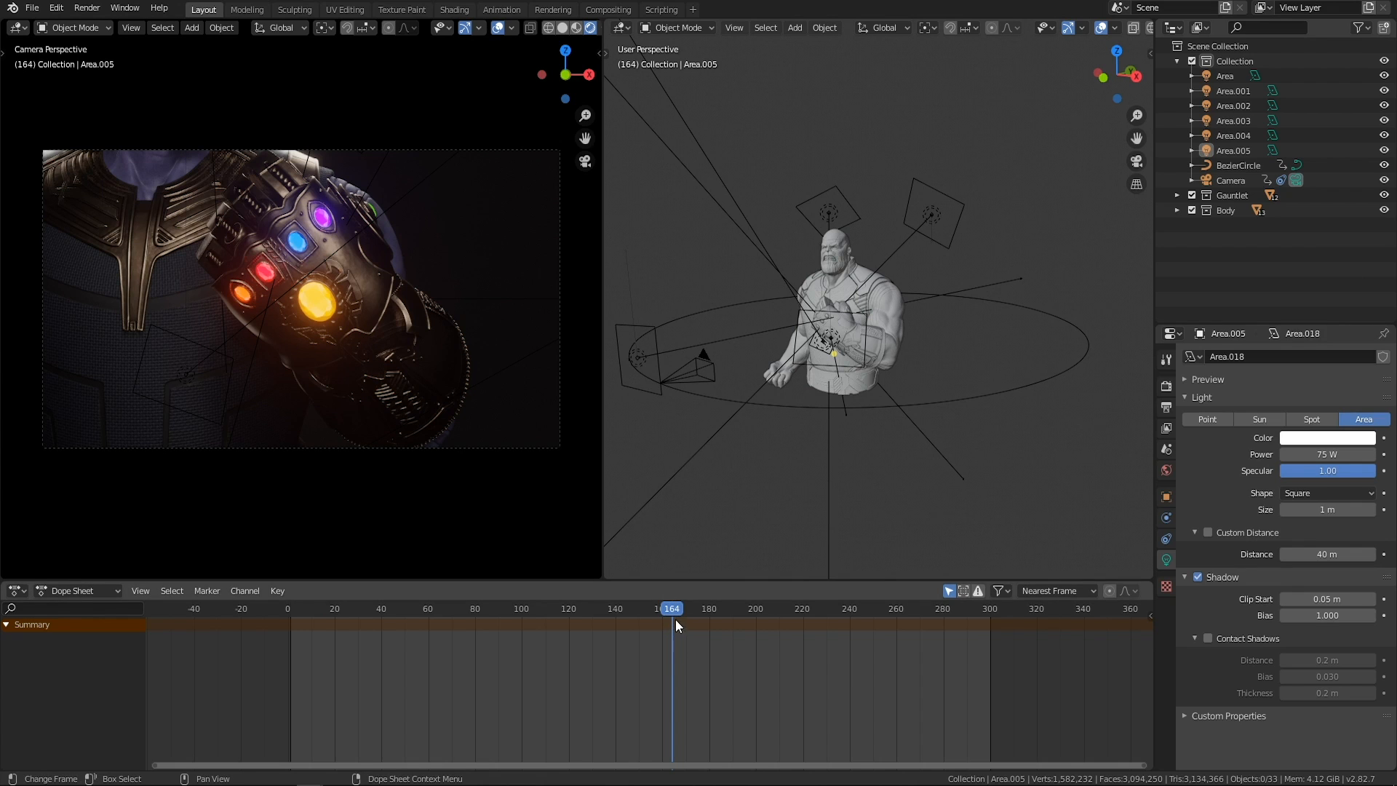
drag(669, 609, 658, 558)
Select the camera, inspect its transform values, and return the timeline to frame 0.
click(937, 385)
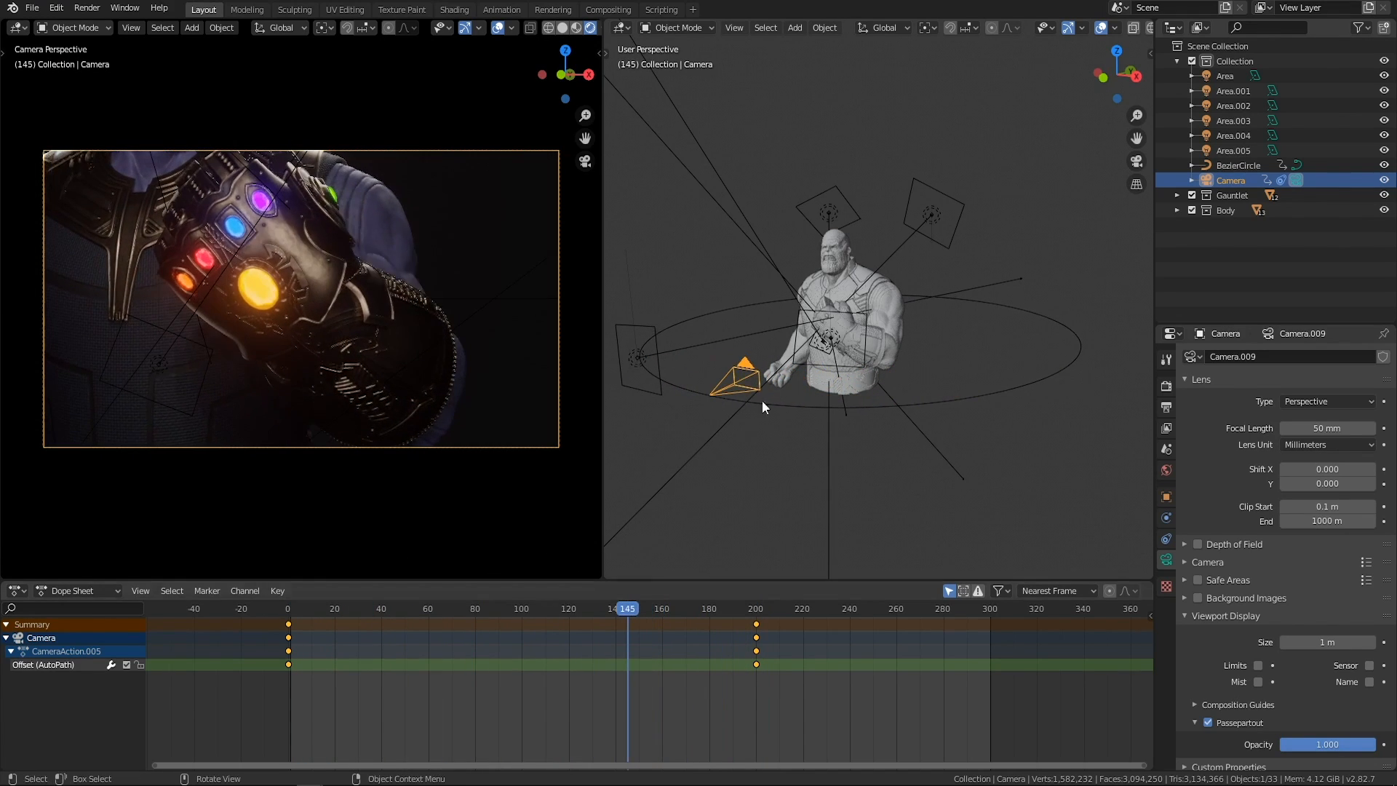
key(n)
middle_drag(956, 242, 865, 264)
mouse_move(1050, 144)
mouse_down()
mouse_move(1025, 144)
mouse_move(1073, 144)
mouse_move(1016, 144)
mouse_move(1057, 143)
mouse_up()
drag(626, 608, 238, 591)
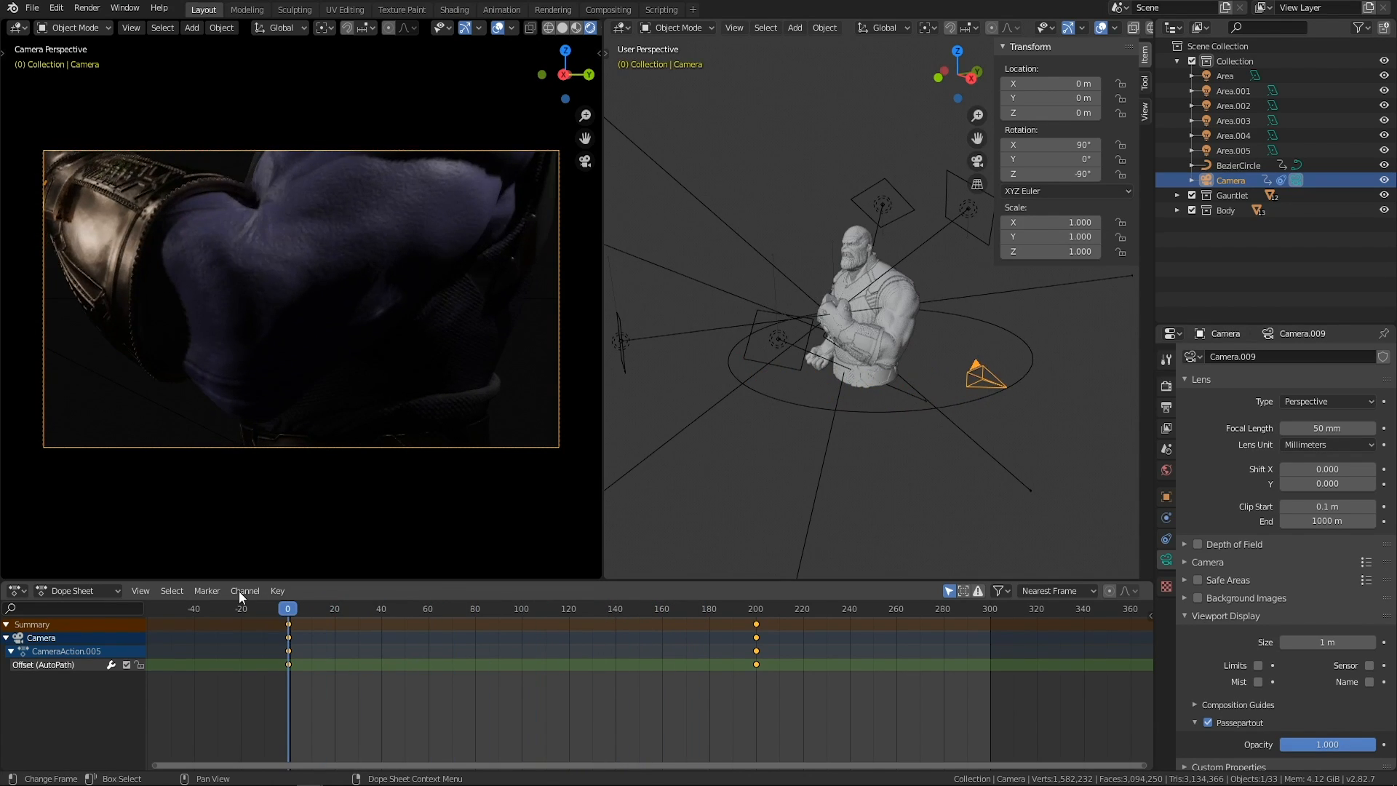
middle_drag(610, 408, 1042, 301)
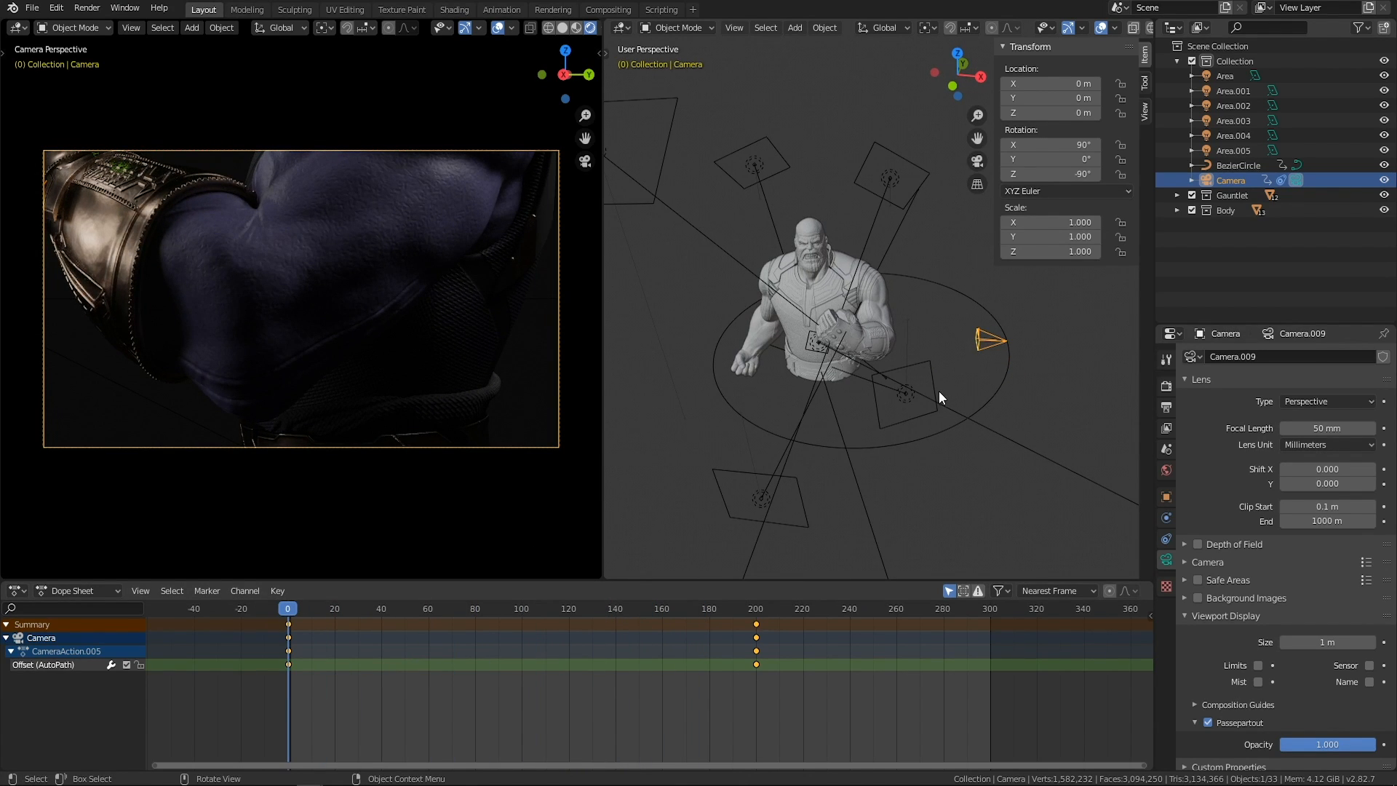
key(n)
Hide the Camera and BezierCircle objects in the viewport.
click(1049, 333)
click(1002, 342)
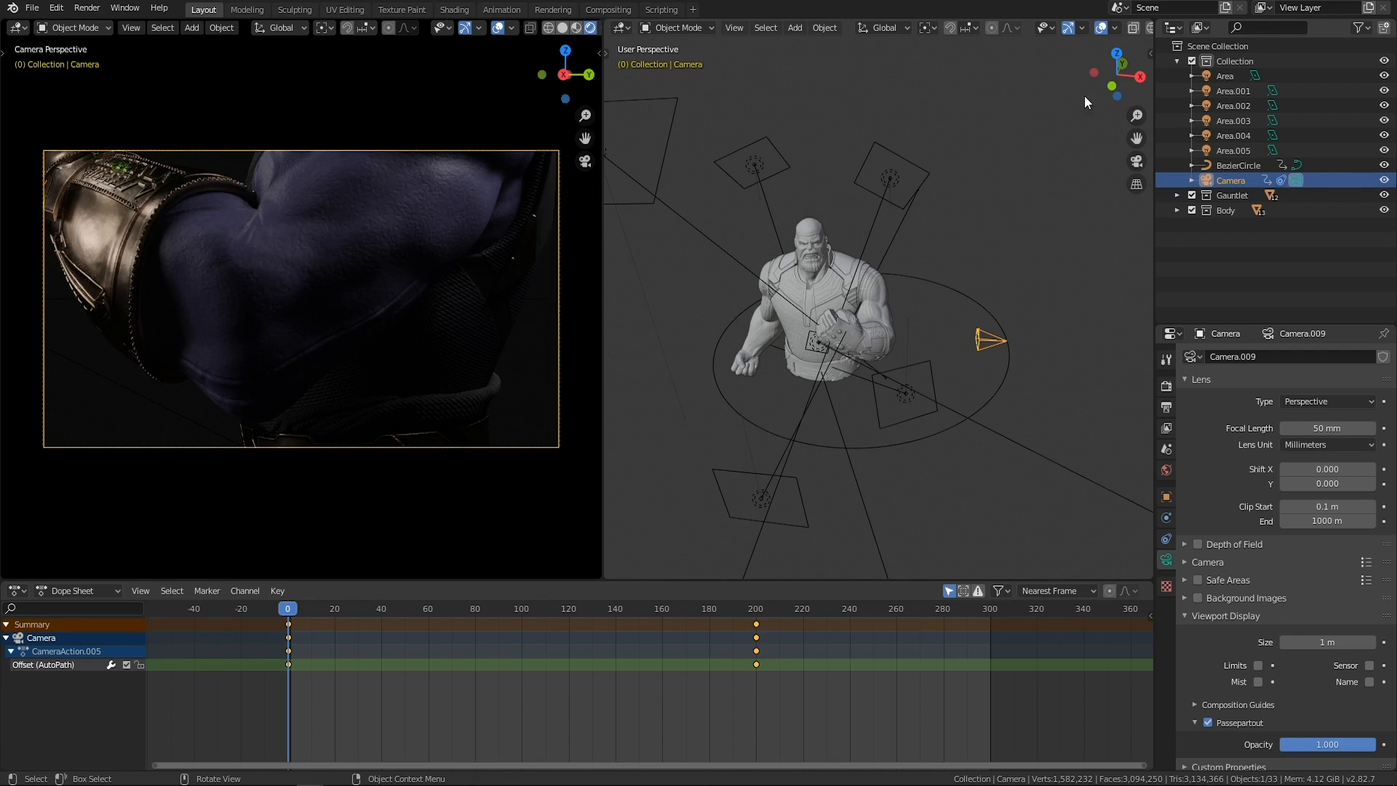
click(1384, 180)
click(1385, 165)
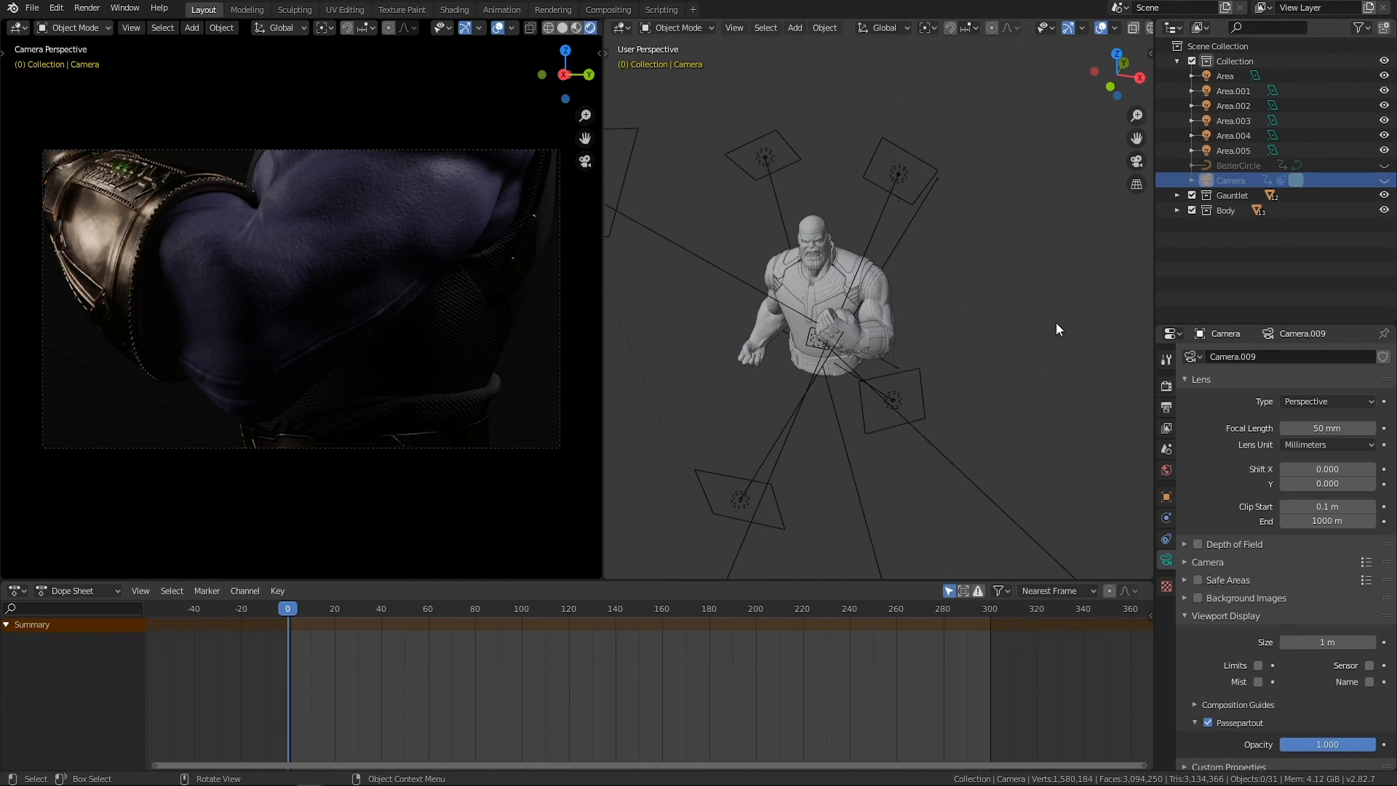
Add a second camera to the scene.
key(shift+a)
mouse_move(1001, 324)
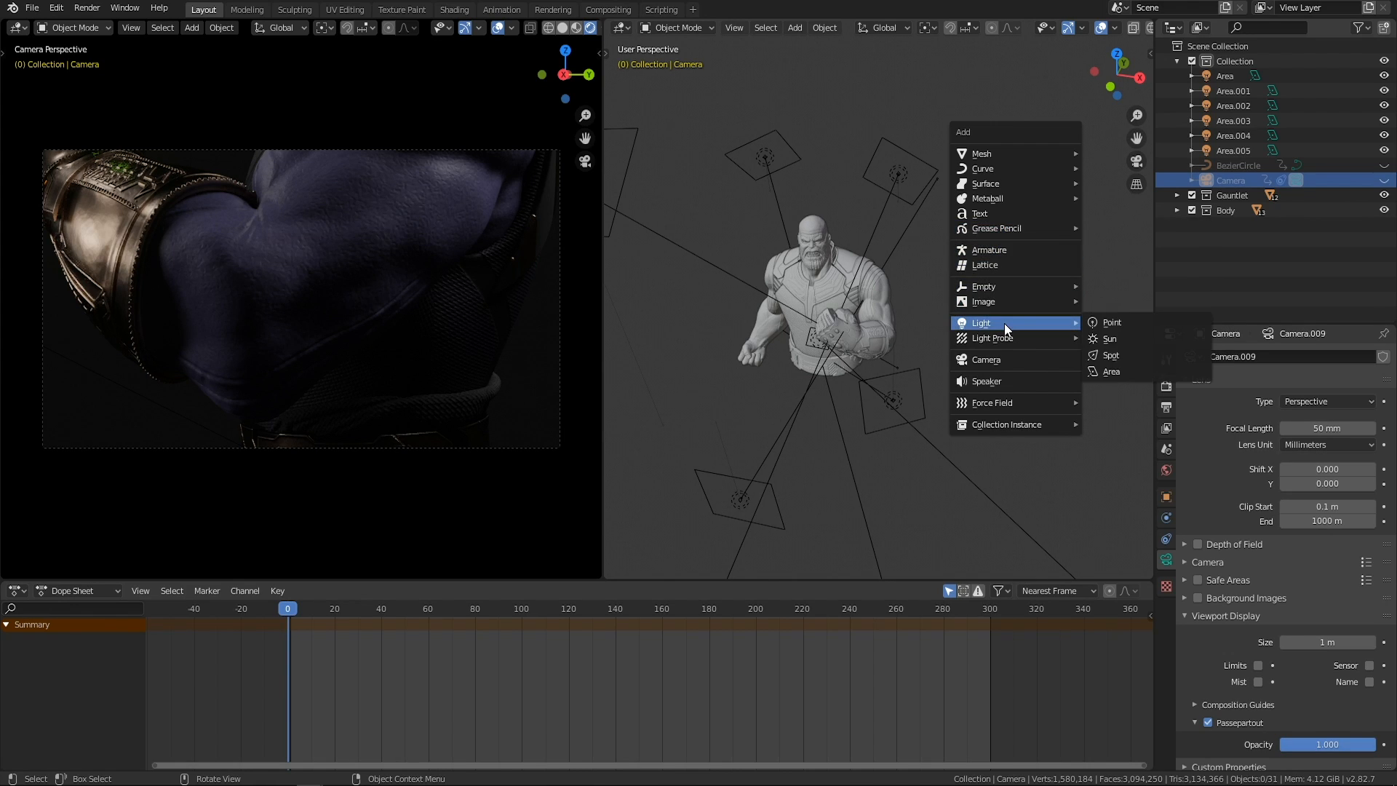
click(1001, 355)
middle_drag(1001, 355, 966, 326)
Add a Bezier circle and move it along the Z and Y axes to encircle the character's torso.
key(shift+a)
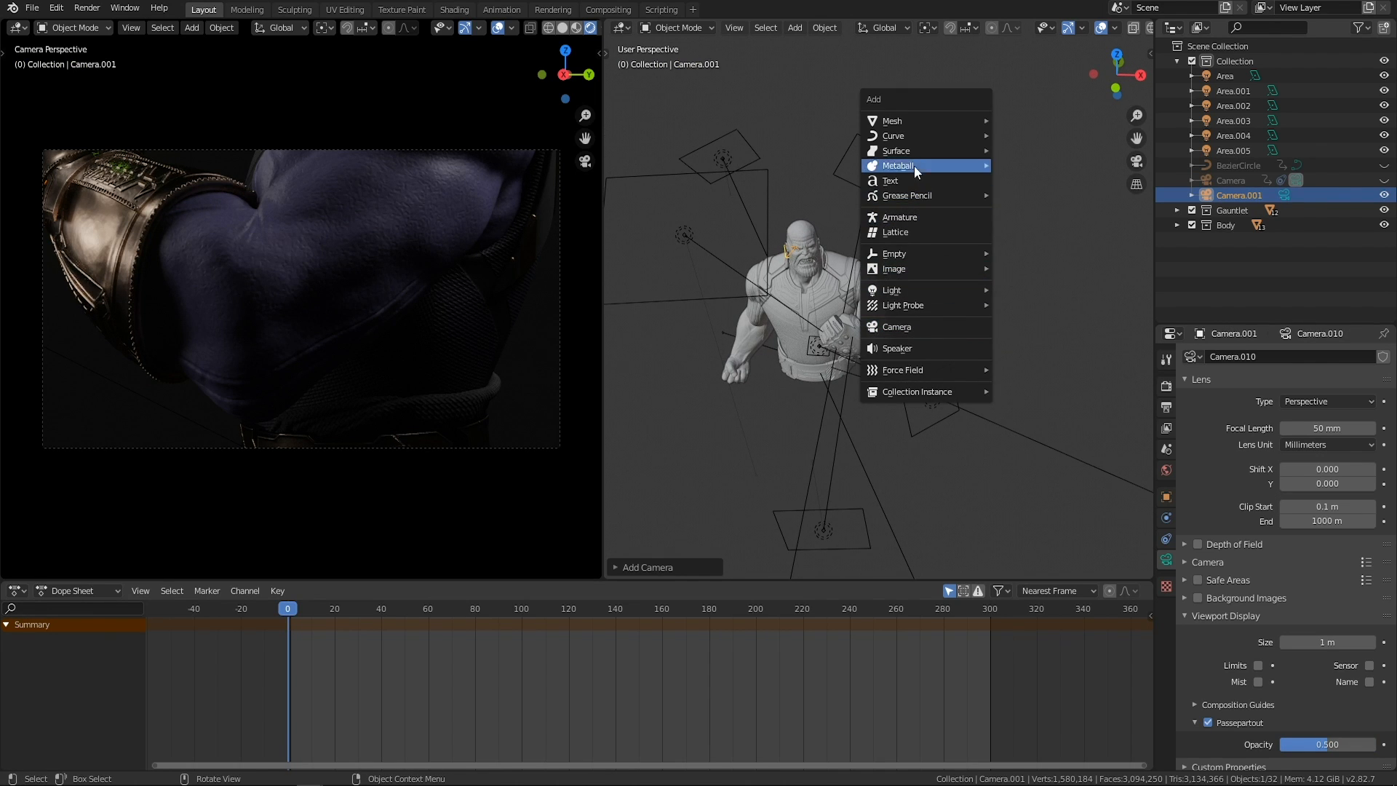
mouse_move(915, 136)
click(1033, 144)
middle_drag(886, 275, 934, 329)
key(g)
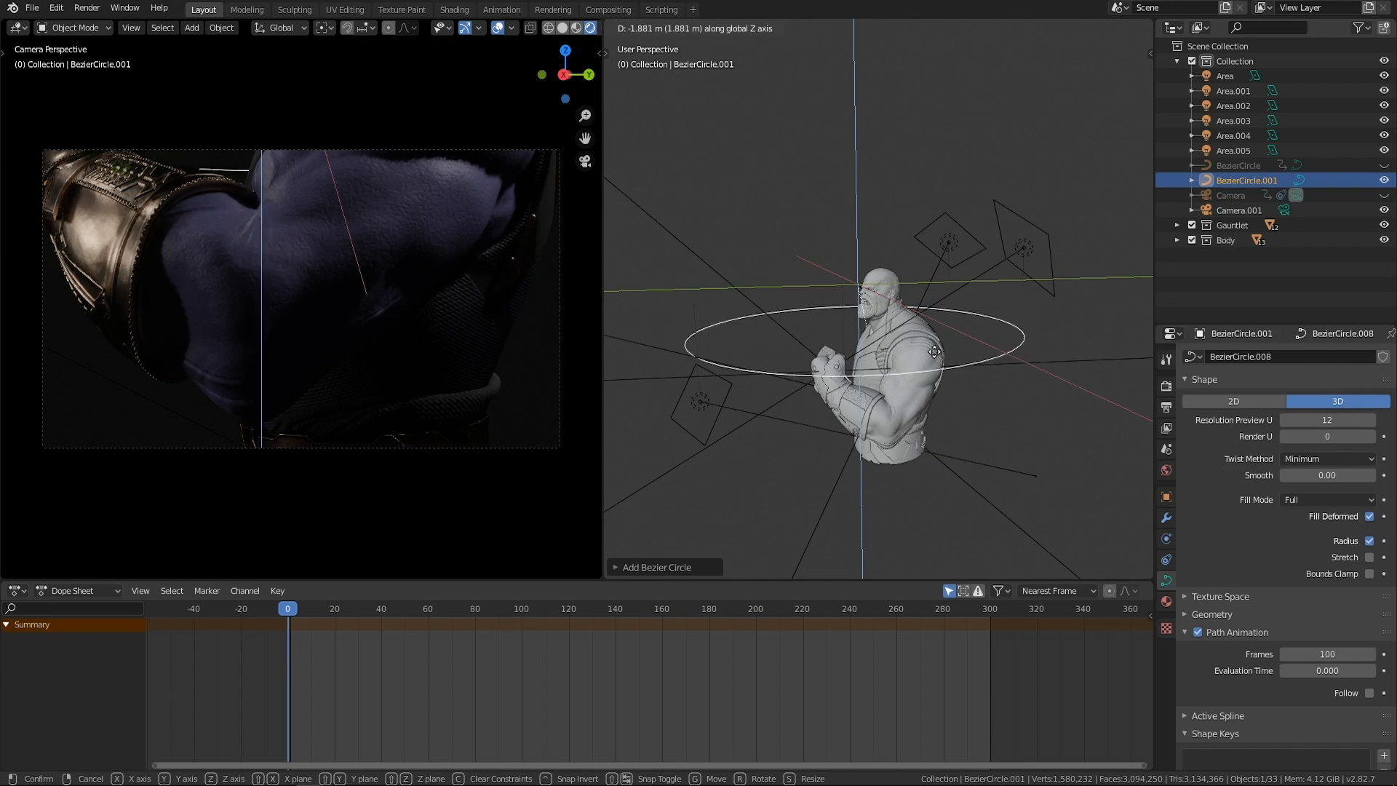
click(941, 386)
middle_drag(941, 387, 870, 248)
key(g)
key(y)
click(899, 420)
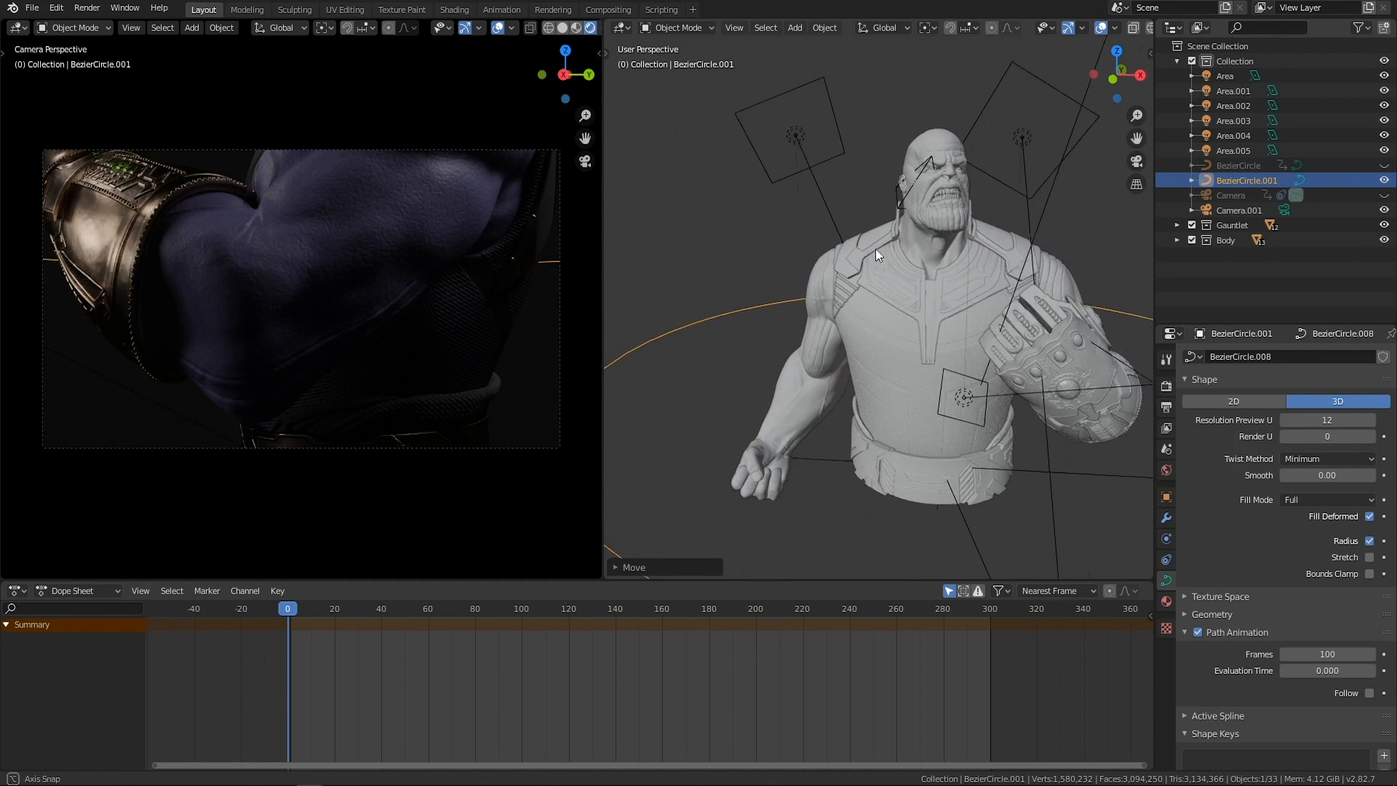
Parent the new camera to the new Bezier circle with a Path Constraint.
scroll(872, 198, up, 2)
click(869, 195)
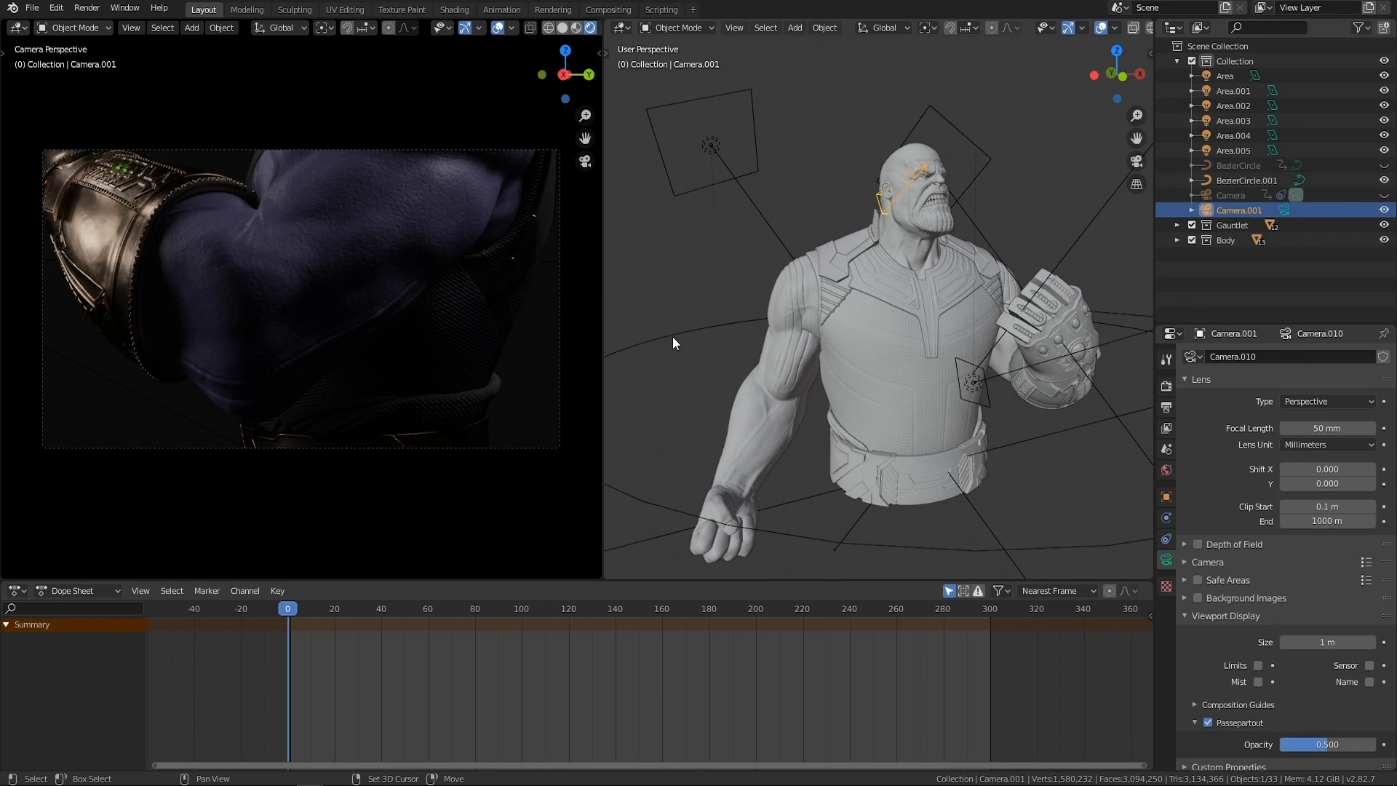
shift+click(726, 334)
key(ctrl+p)
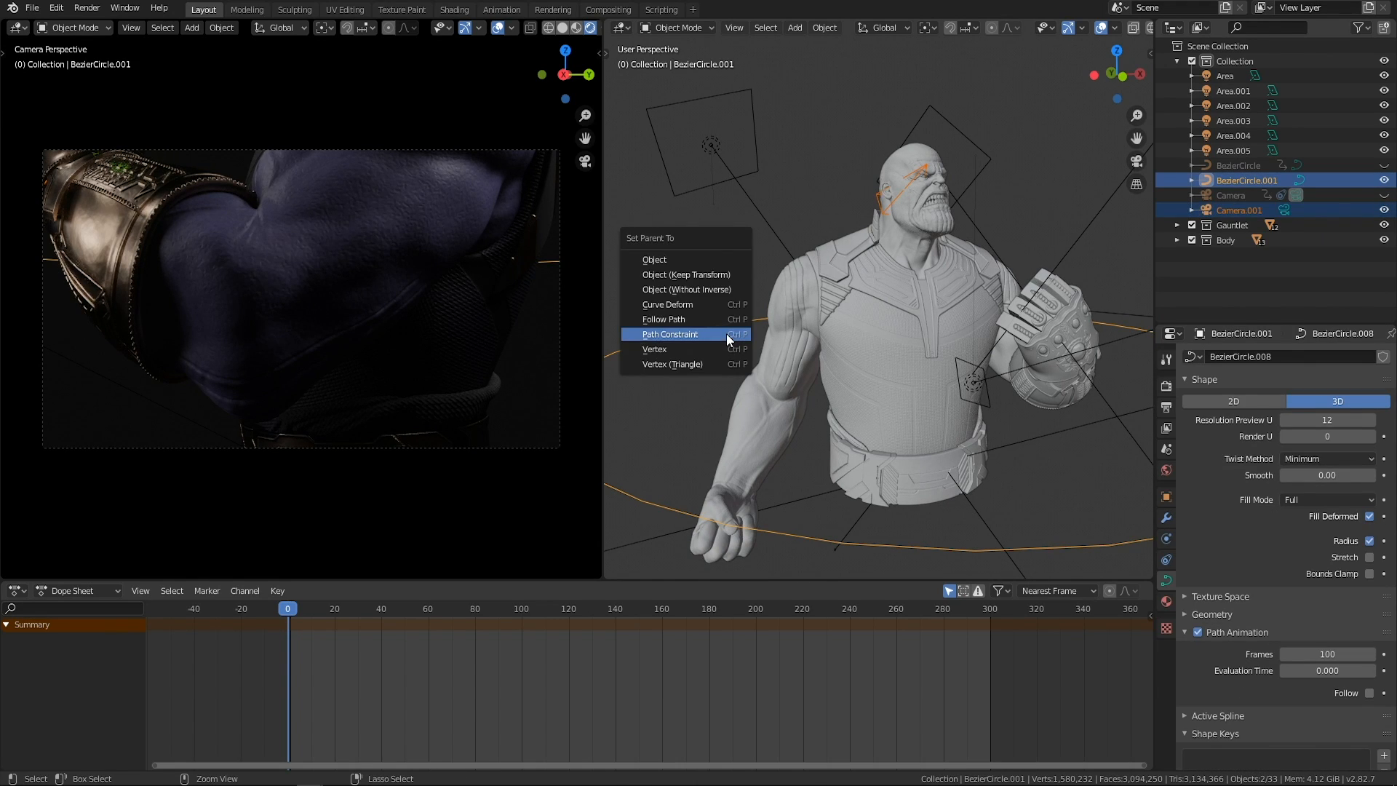
click(696, 333)
middle_drag(954, 388, 731, 401)
Review the new camera's path constraint and add a Track To constraint to the camera.
click(742, 422)
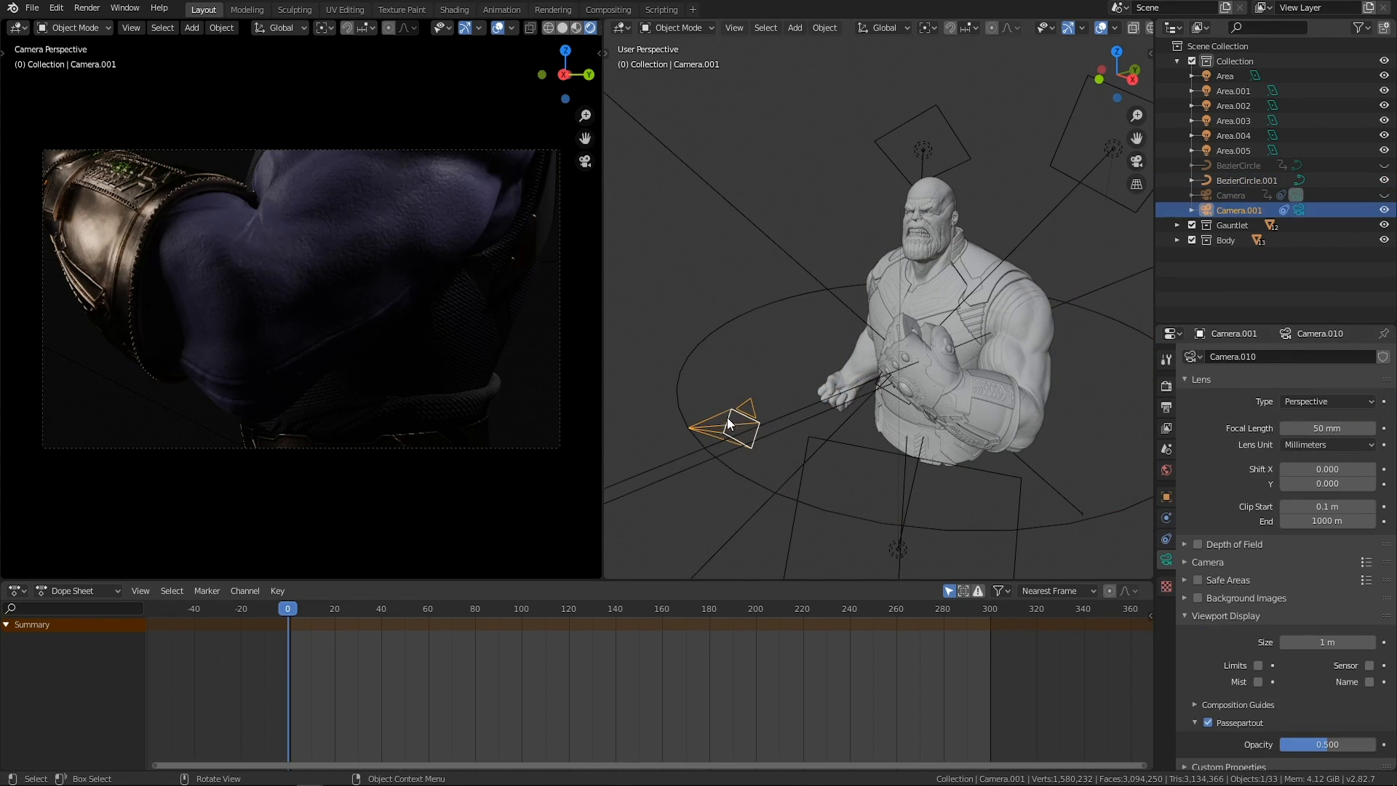
click(1166, 518)
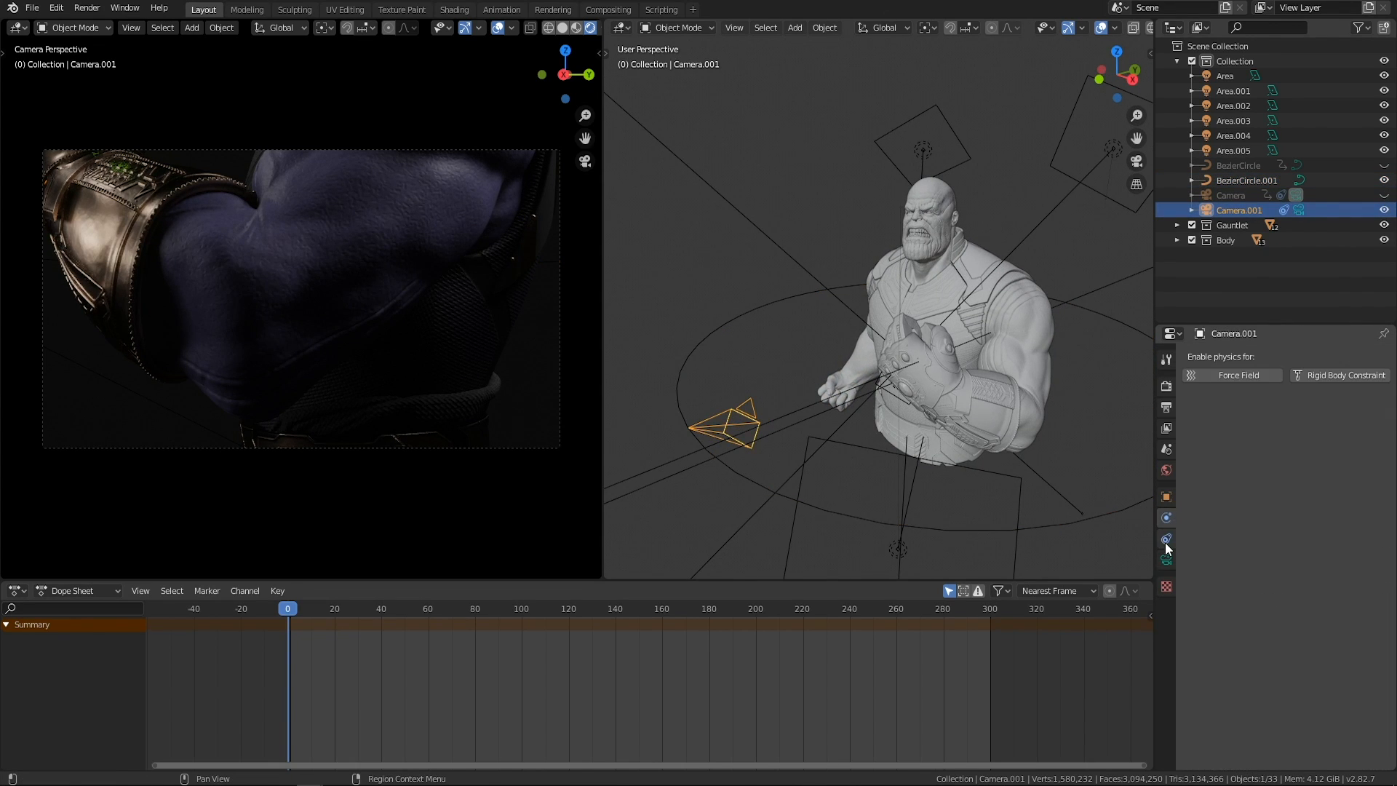
click(1164, 539)
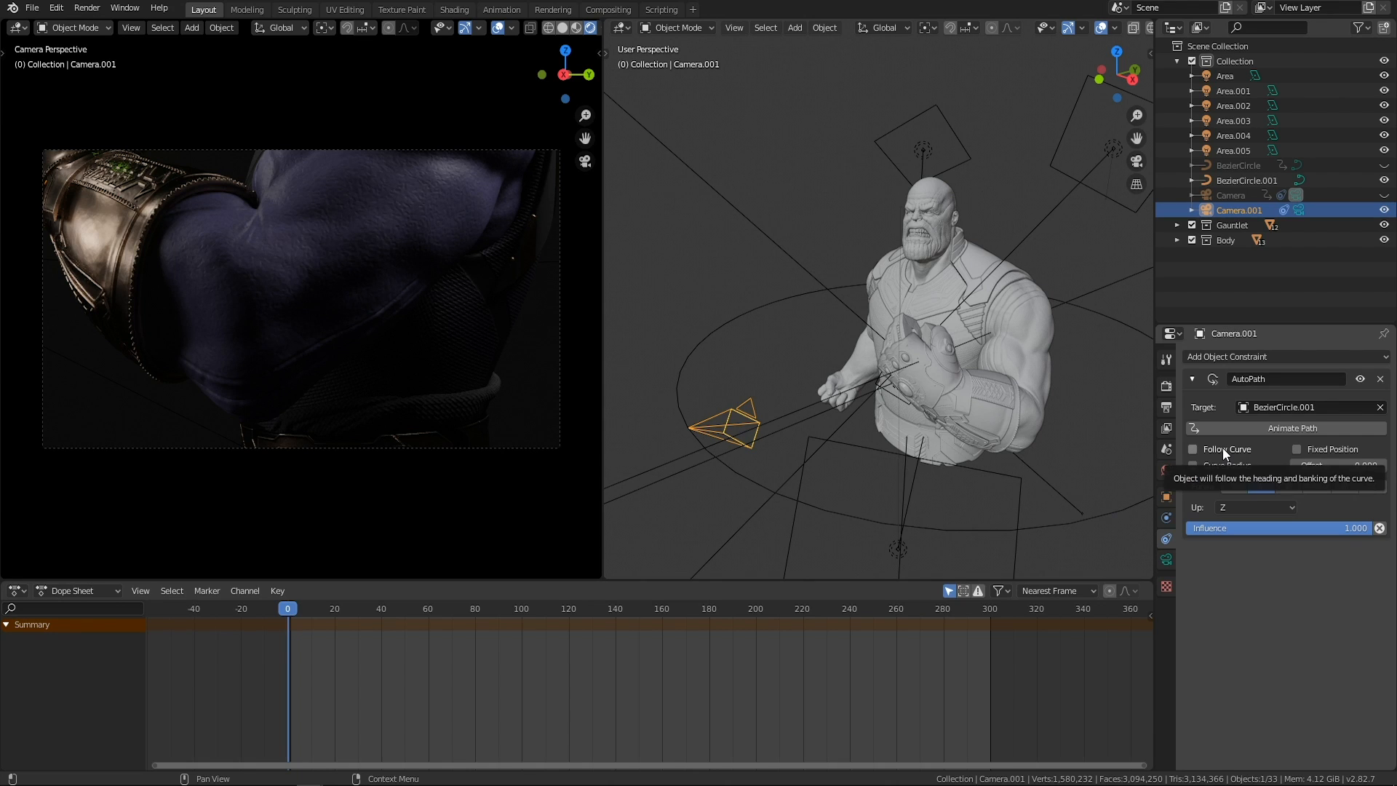
middle_drag(868, 396, 889, 390)
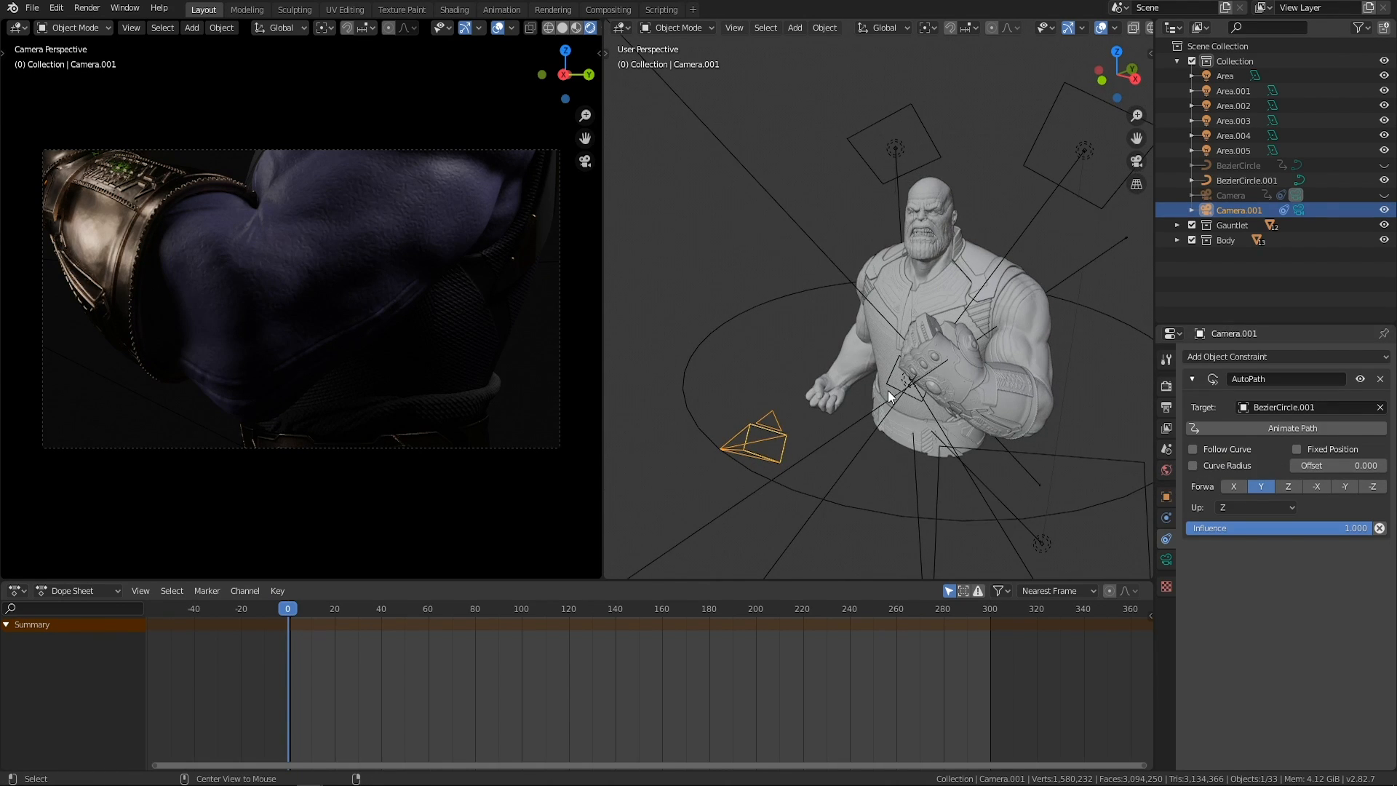
click(727, 367)
middle_drag(727, 368, 796, 447)
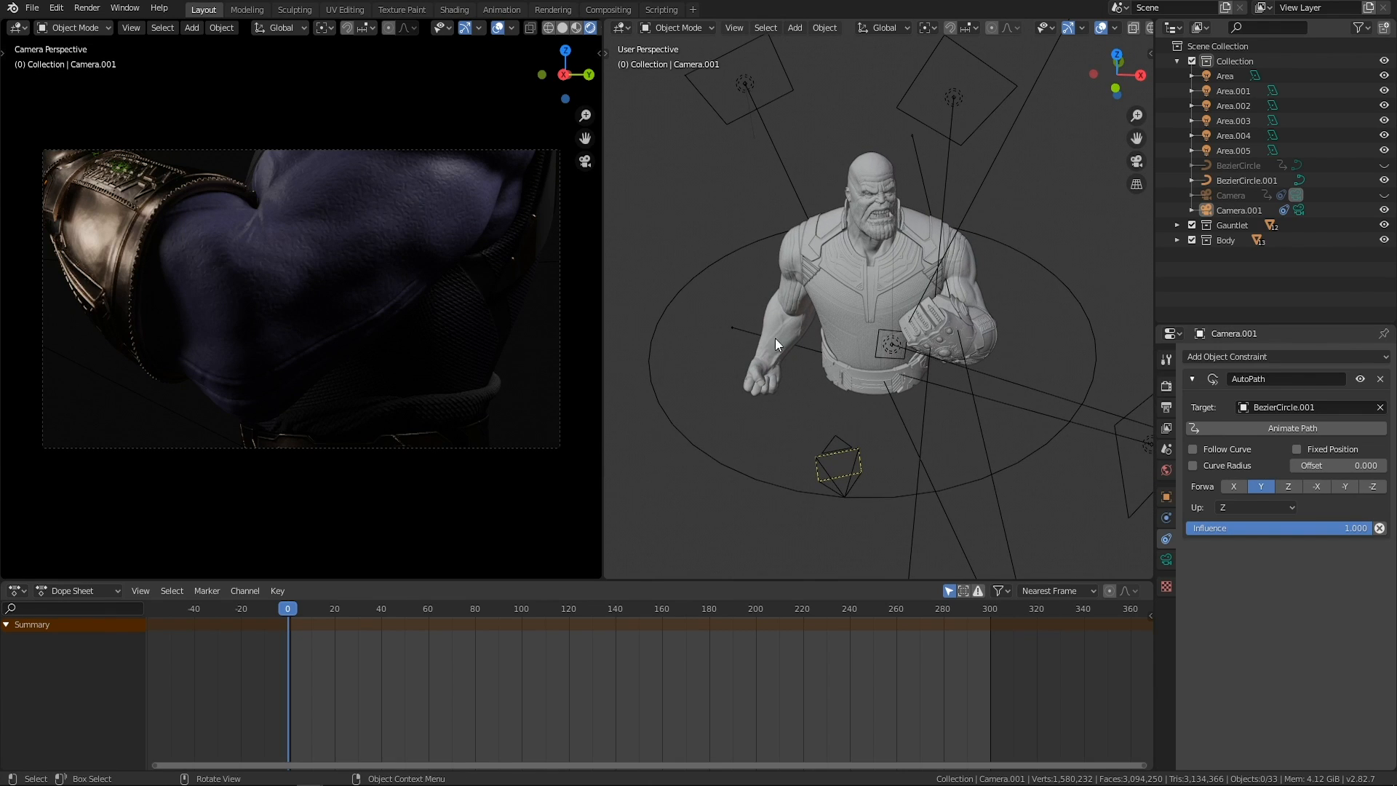
click(1257, 359)
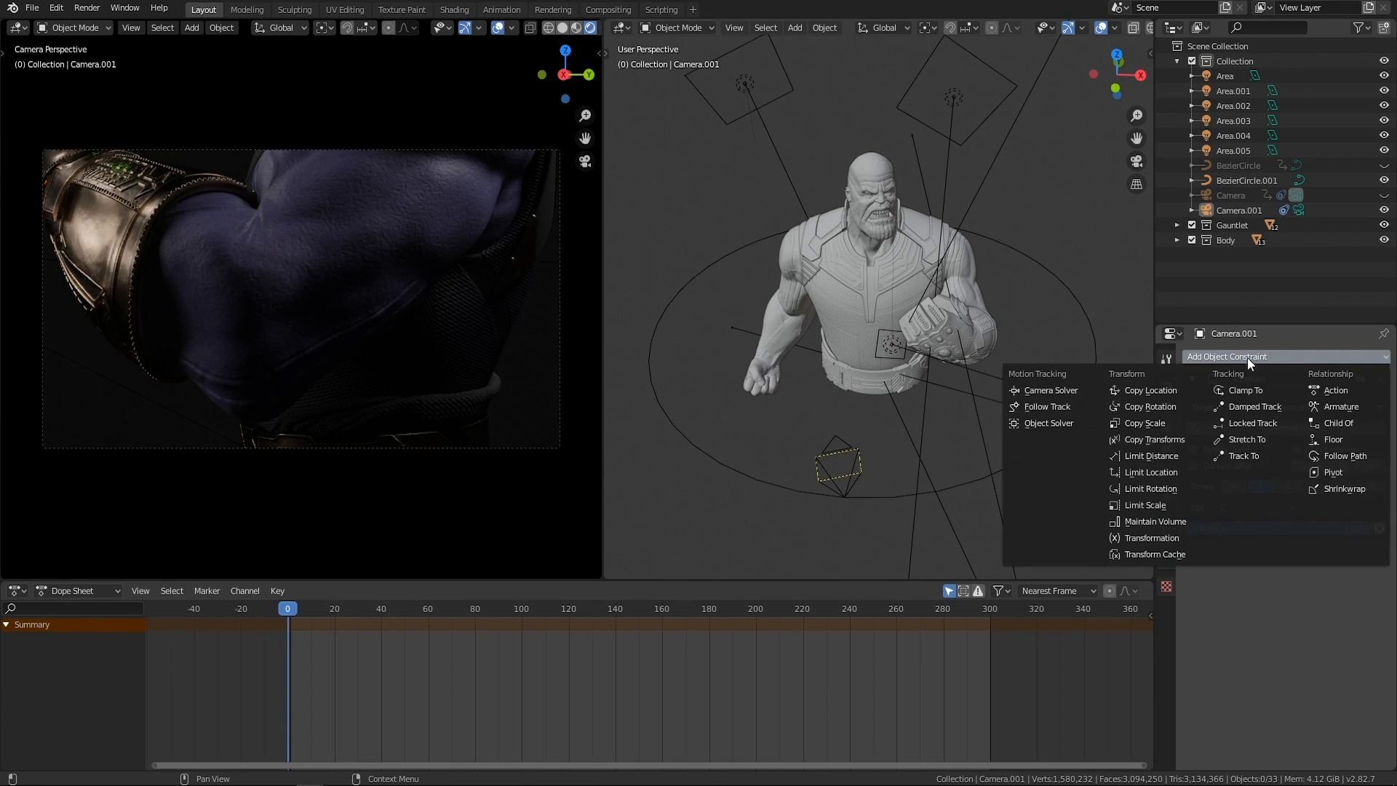
click(1238, 456)
middle_drag(1085, 457, 1046, 365)
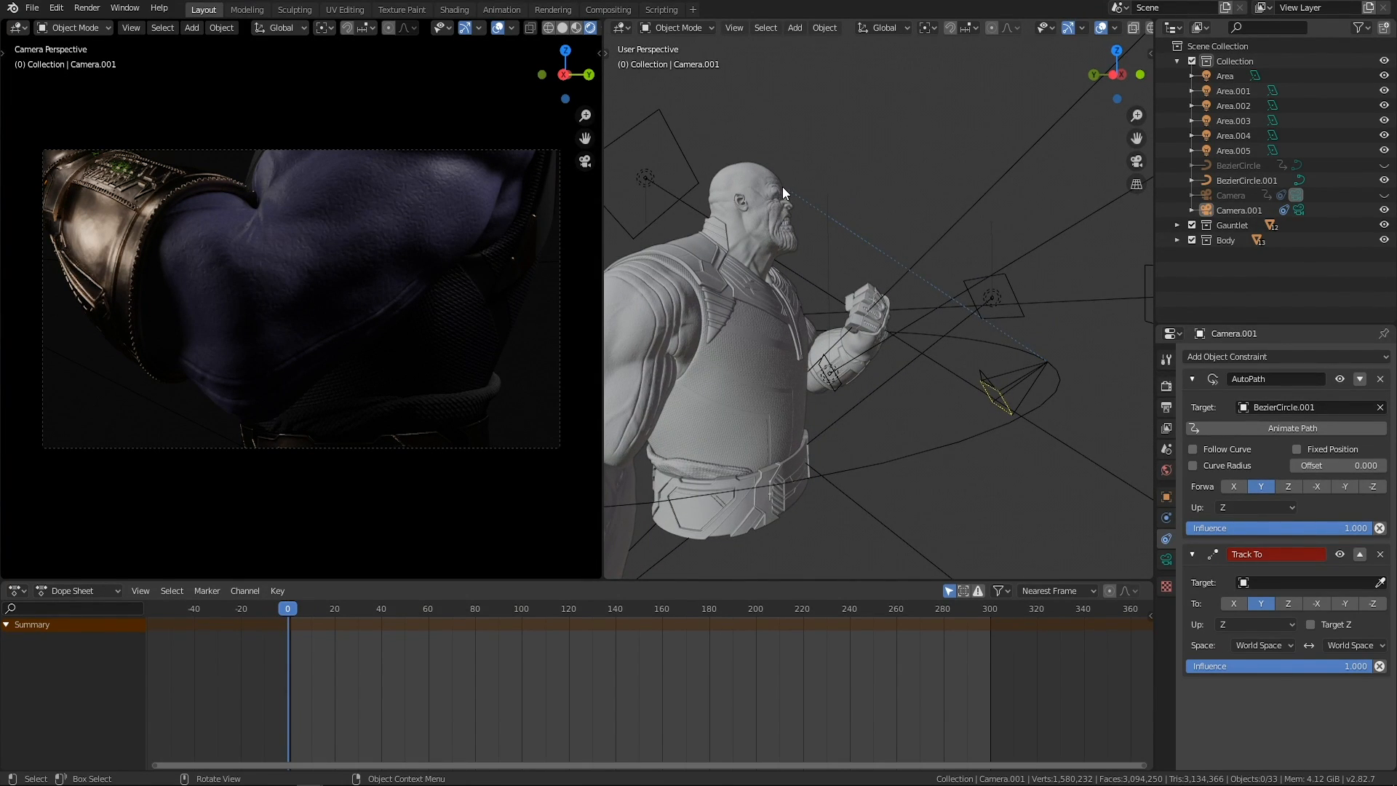
Examine the character and the new camera from several angles to judge where the camera should aim.
middle_drag(800, 181, 742, 271)
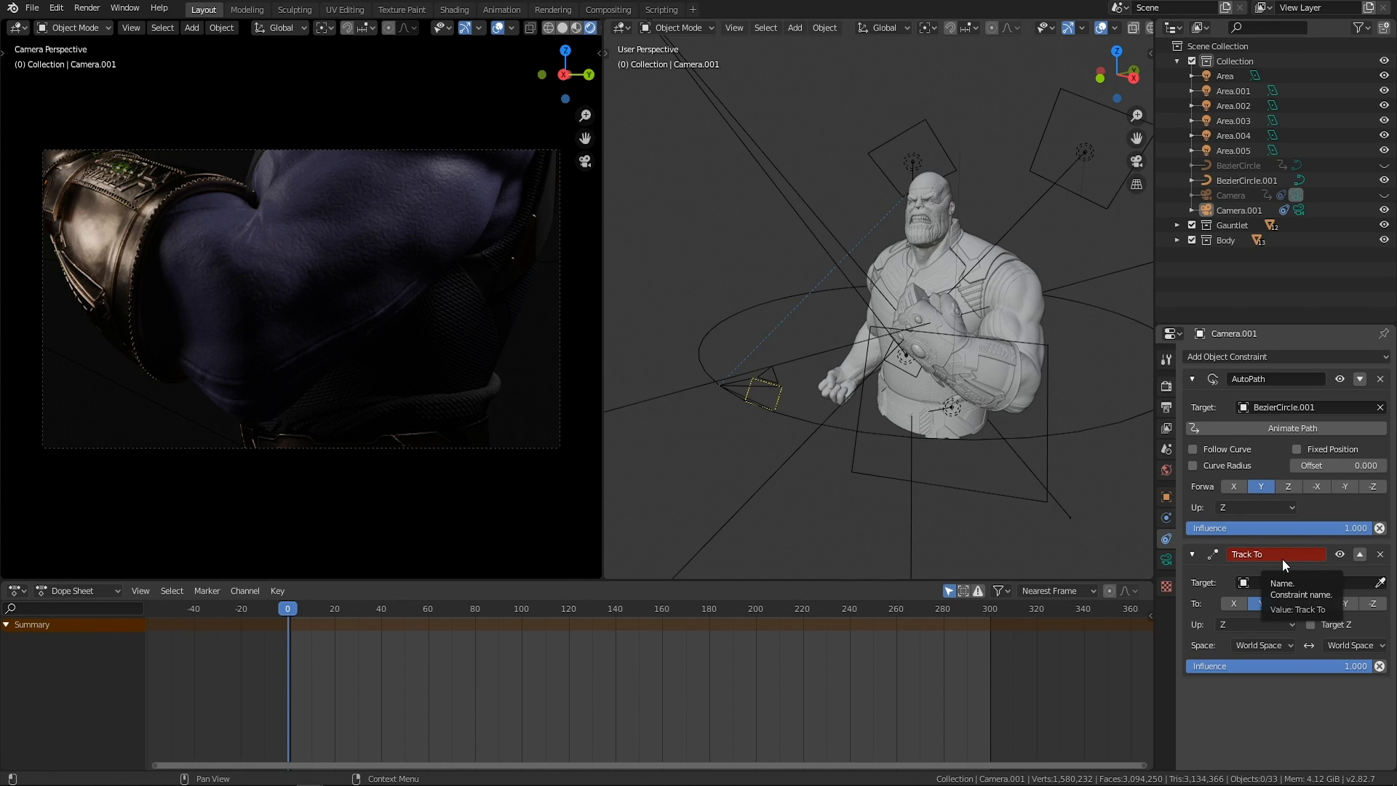
middle_drag(891, 255, 928, 186)
middle_drag(1010, 329, 904, 313)
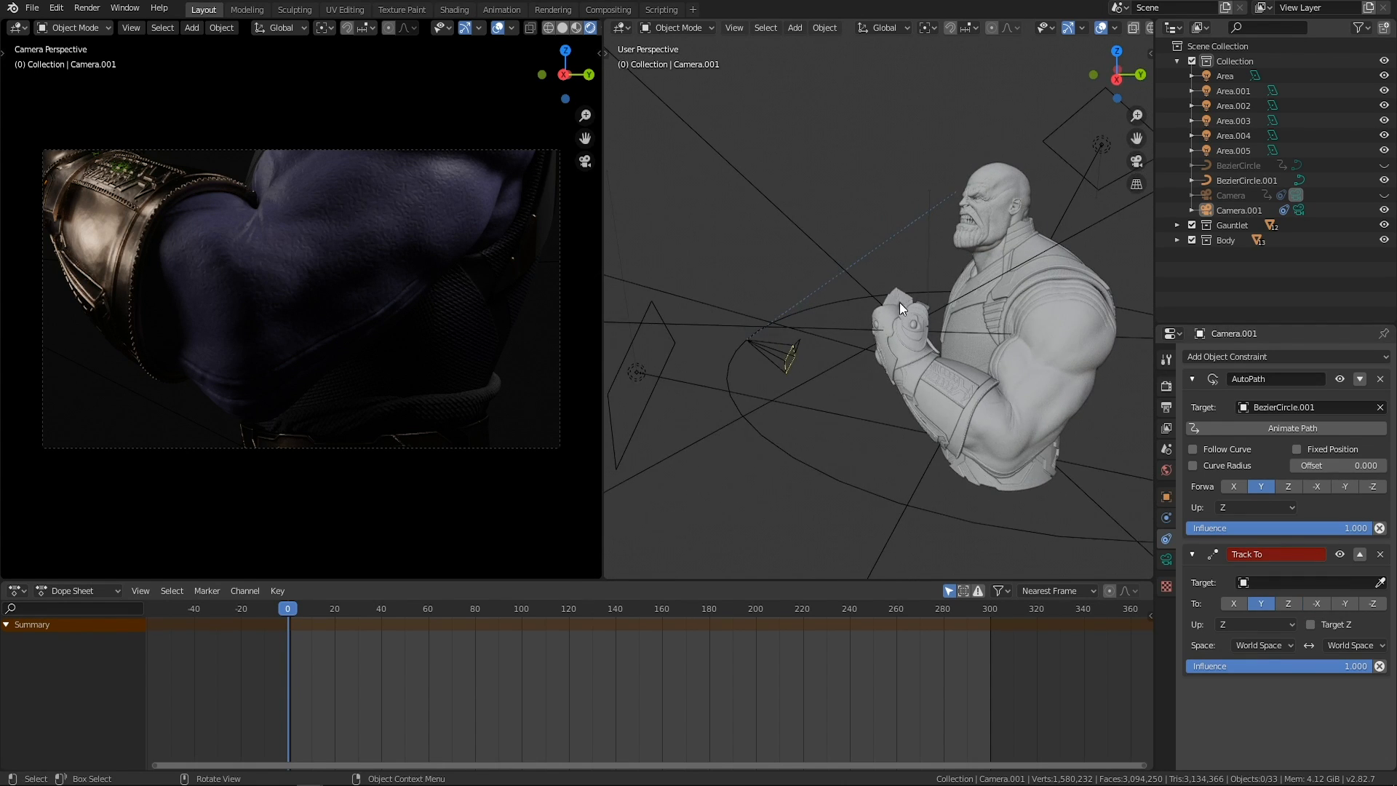
middle_drag(994, 326, 934, 360)
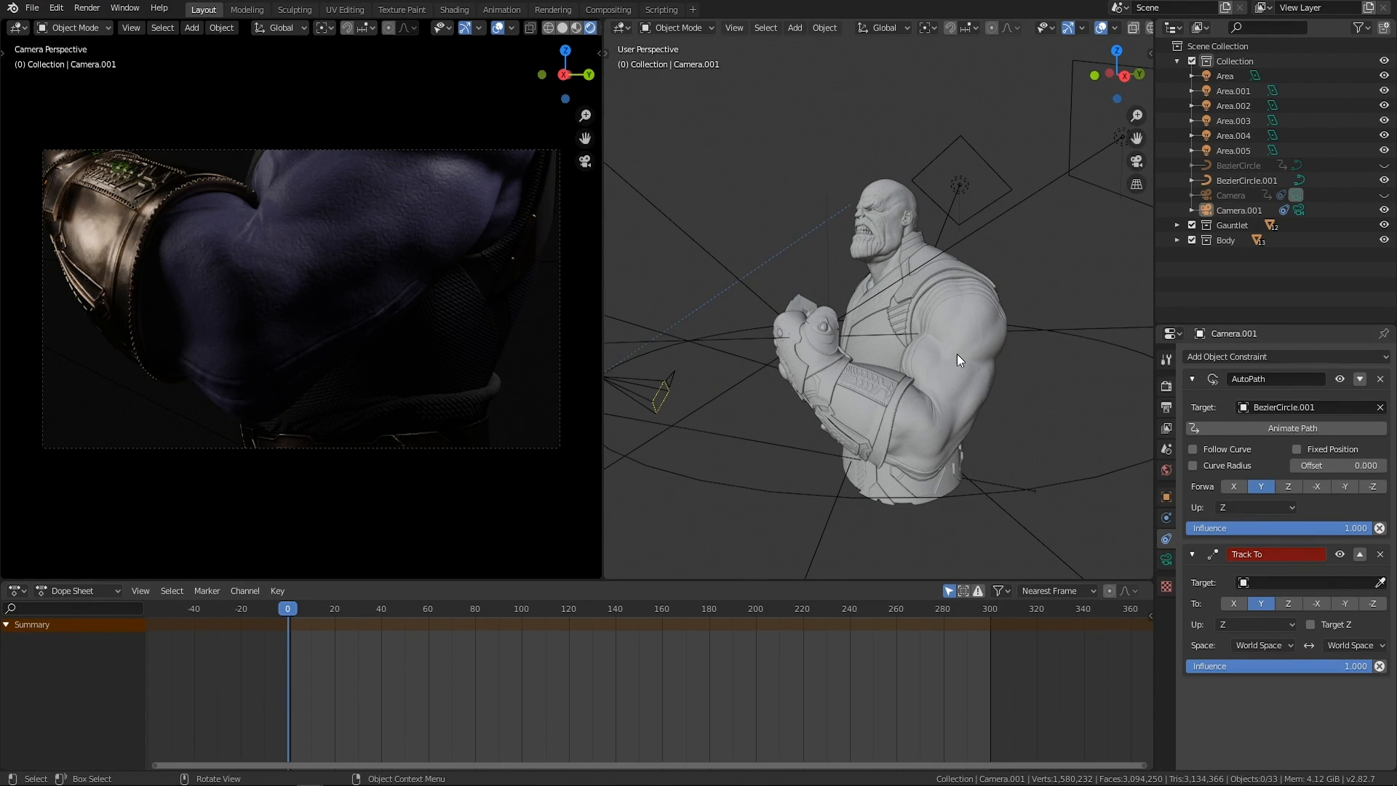
click(957, 360)
click(994, 266)
middle_drag(989, 275, 1027, 307)
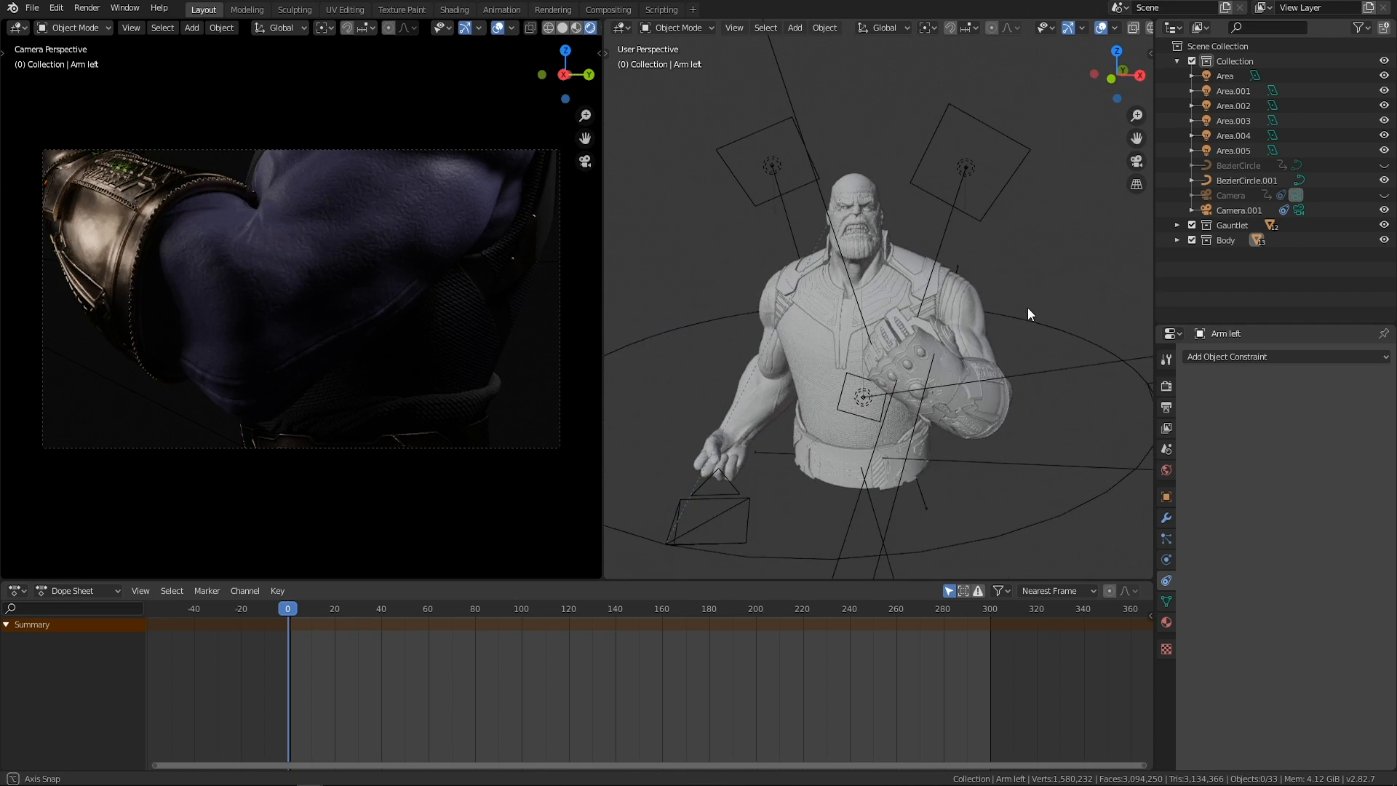
middle_drag(901, 324, 954, 373)
Add a cube-shaped empty, resize it and place it in front of the character's face.
key(shift+a)
mouse_move(958, 374)
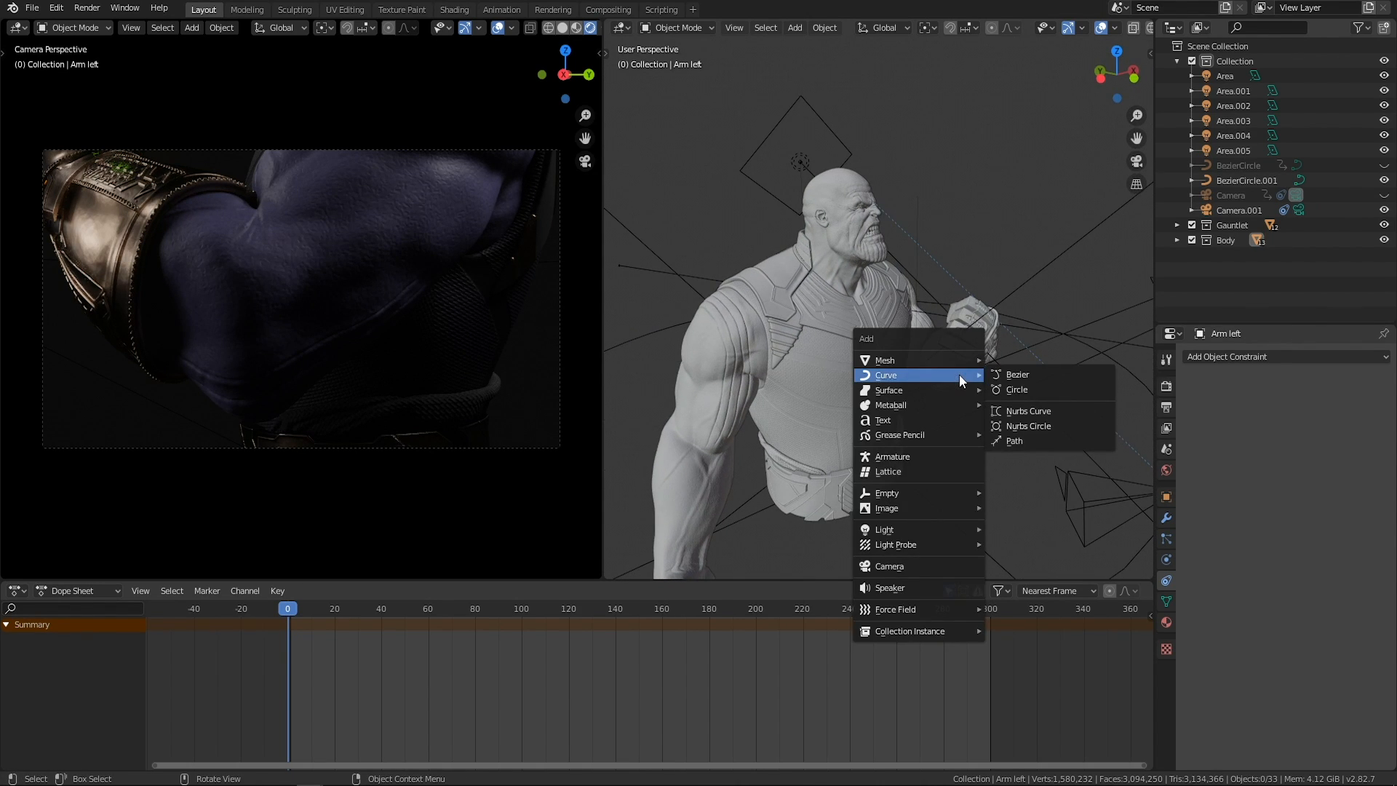
mouse_move(914, 493)
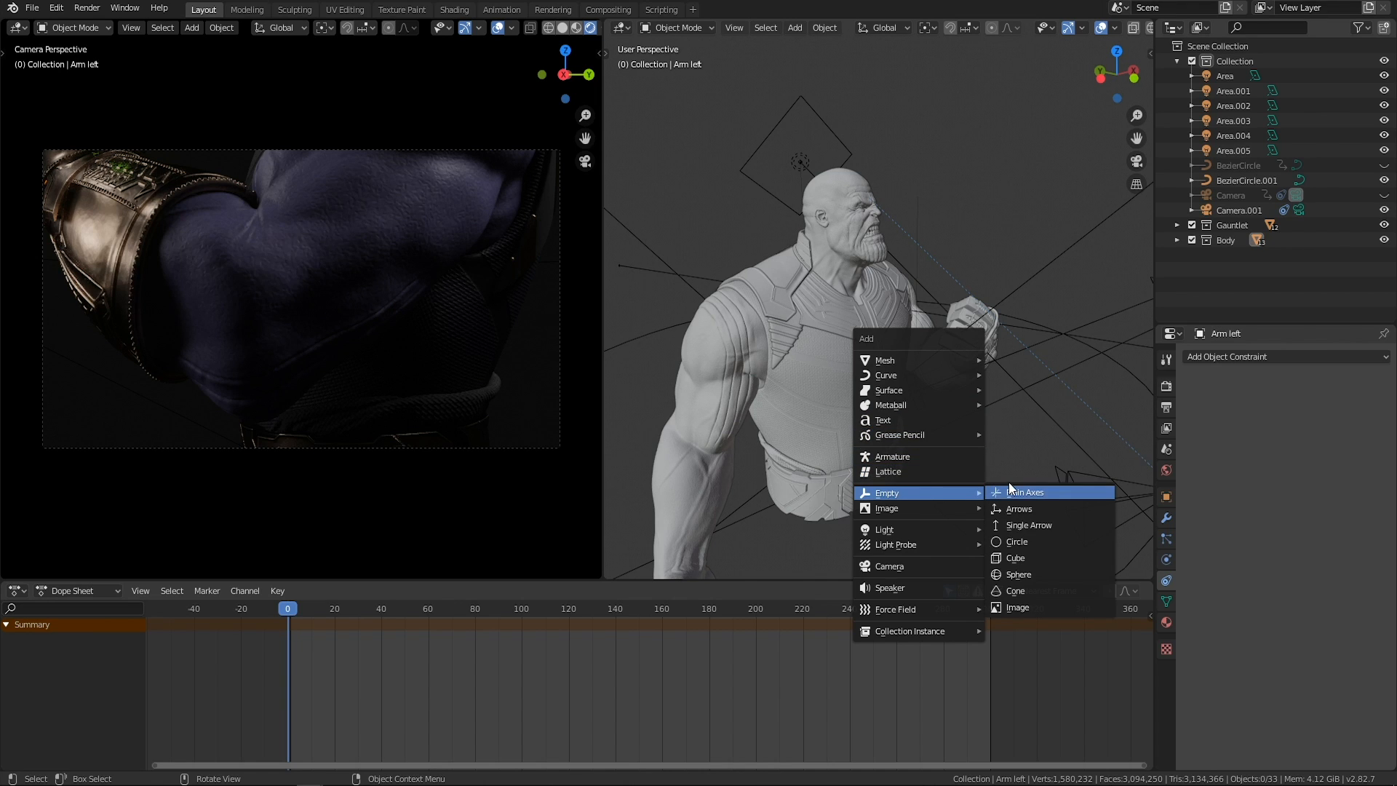
click(1015, 557)
mouse_move(912, 242)
middle_down()
mouse_move(870, 217)
mouse_move(945, 325)
mouse_move(756, 335)
mouse_move(800, 323)
mouse_move(931, 333)
mouse_move(827, 299)
mouse_move(764, 324)
mouse_move(820, 323)
mouse_move(852, 352)
mouse_move(936, 238)
middle_up()
scroll(923, 327, up, 3)
key(s)
click(873, 314)
key(g)
click(876, 322)
key(g)
click(820, 323)
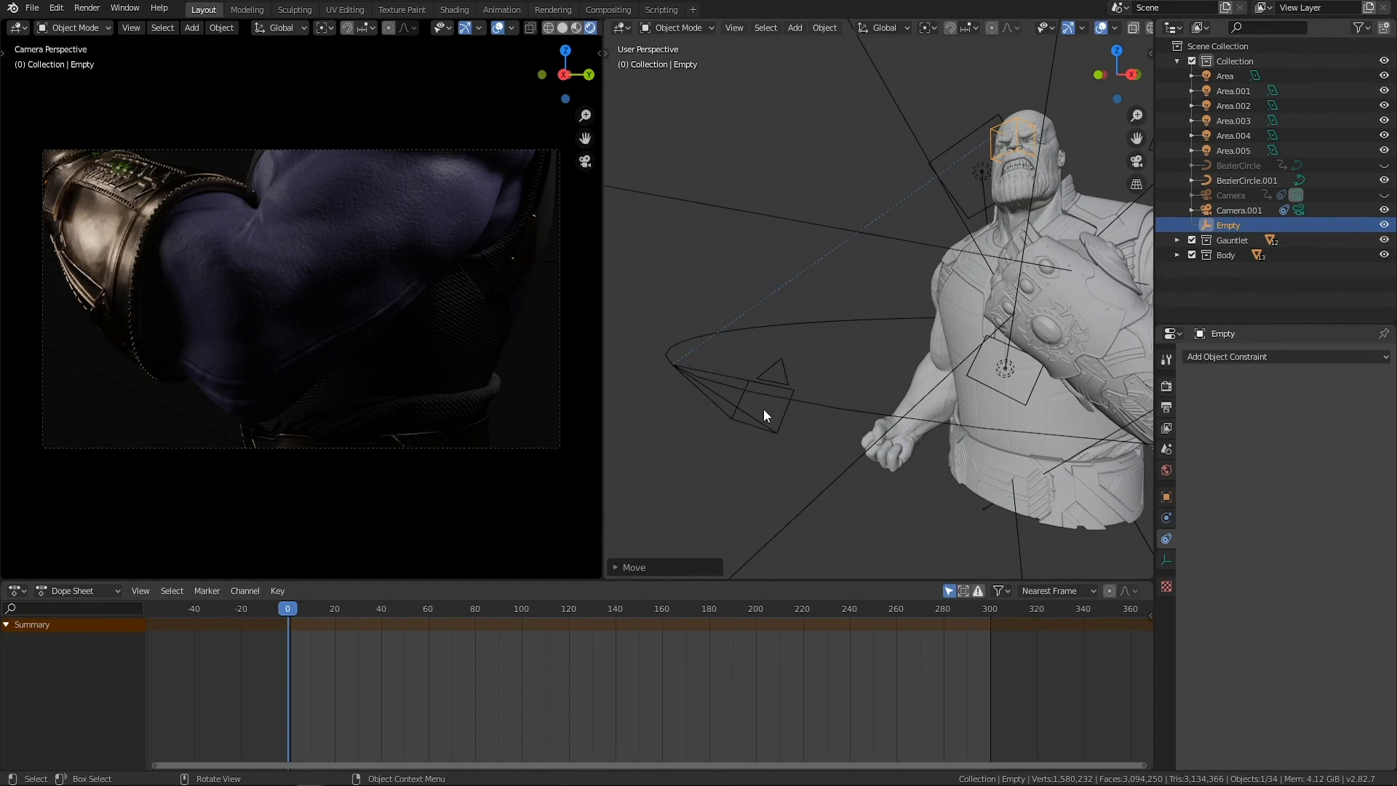
Set the empty as the target of the new camera's Track To constraint.
click(774, 381)
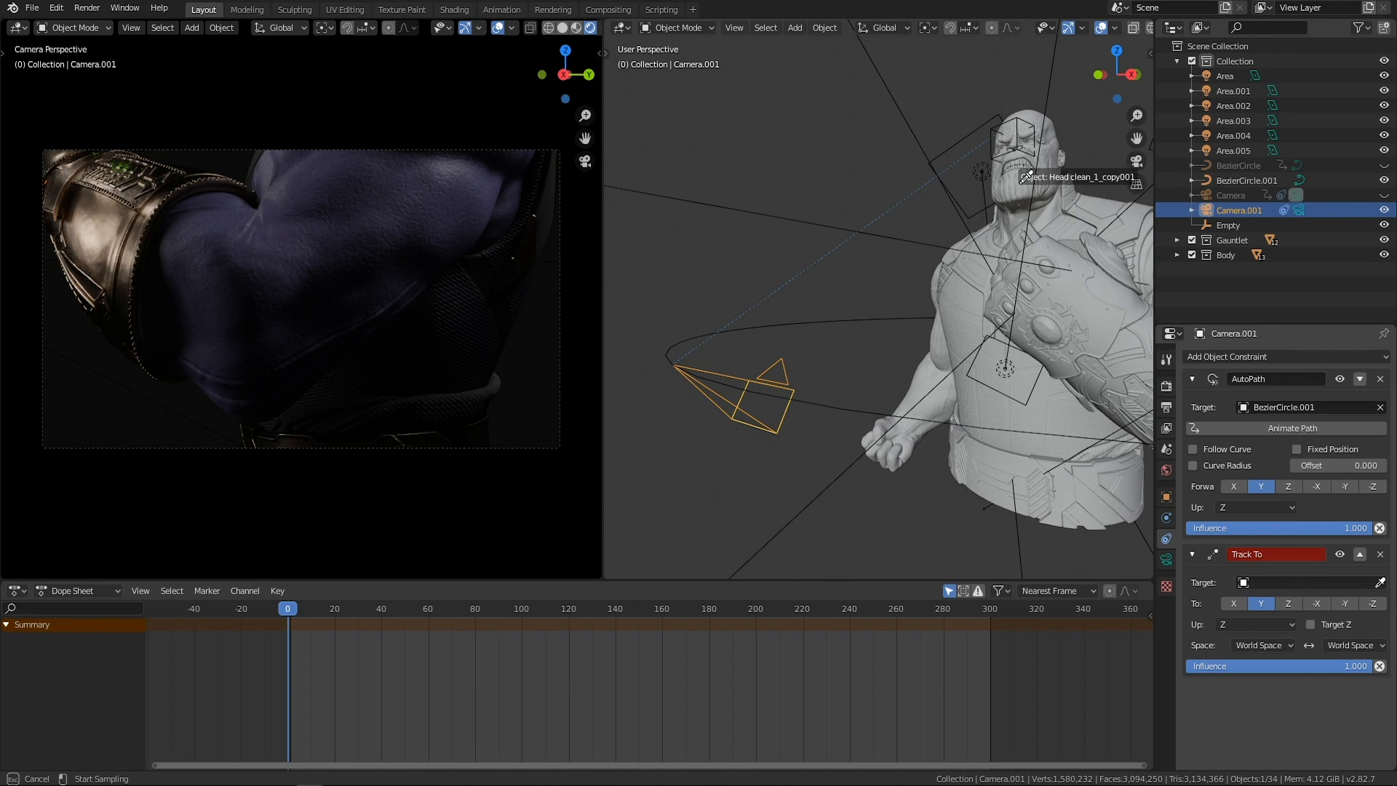
click(990, 152)
middle_drag(849, 304, 828, 423)
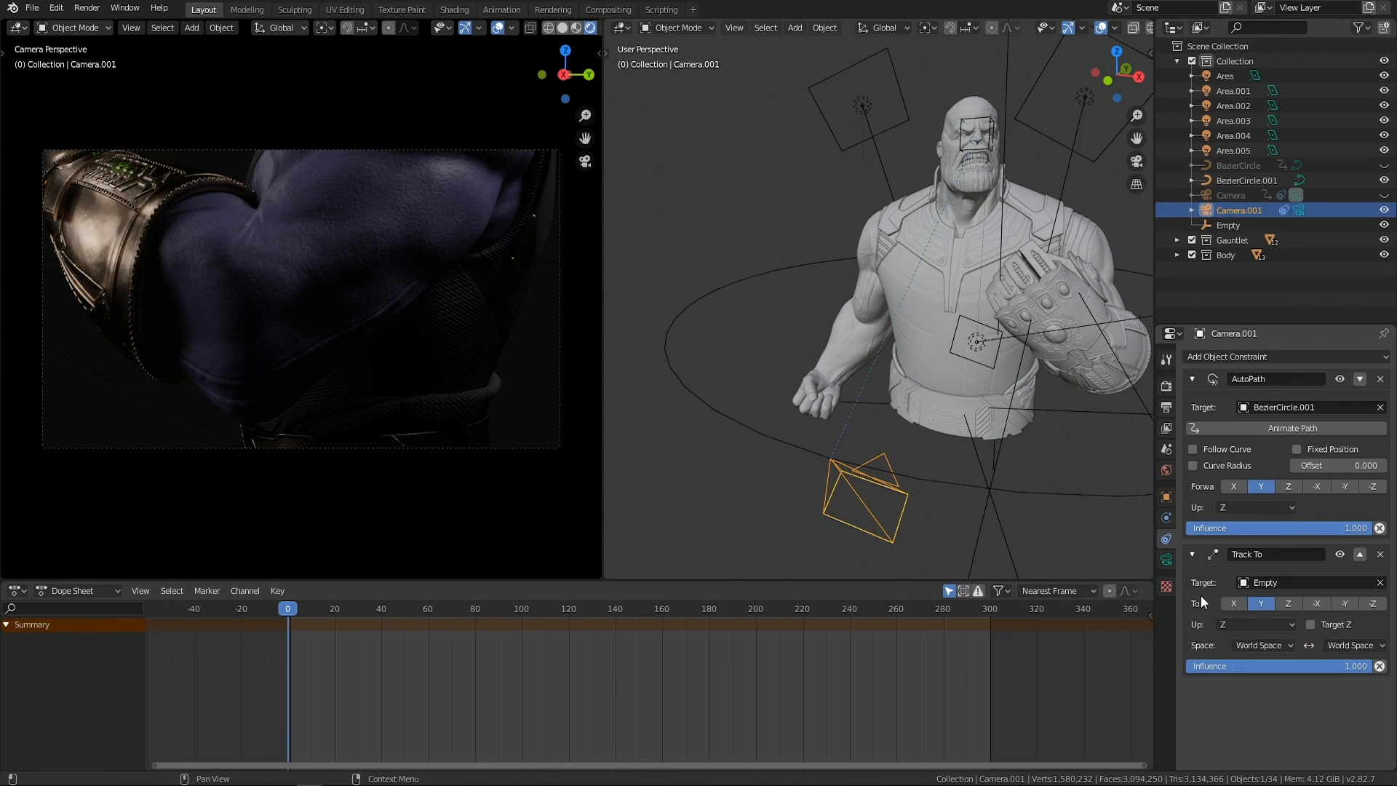
Set the camera's Track To constraint to point along -Z with Y as the up axis.
click(1246, 622)
click(1236, 658)
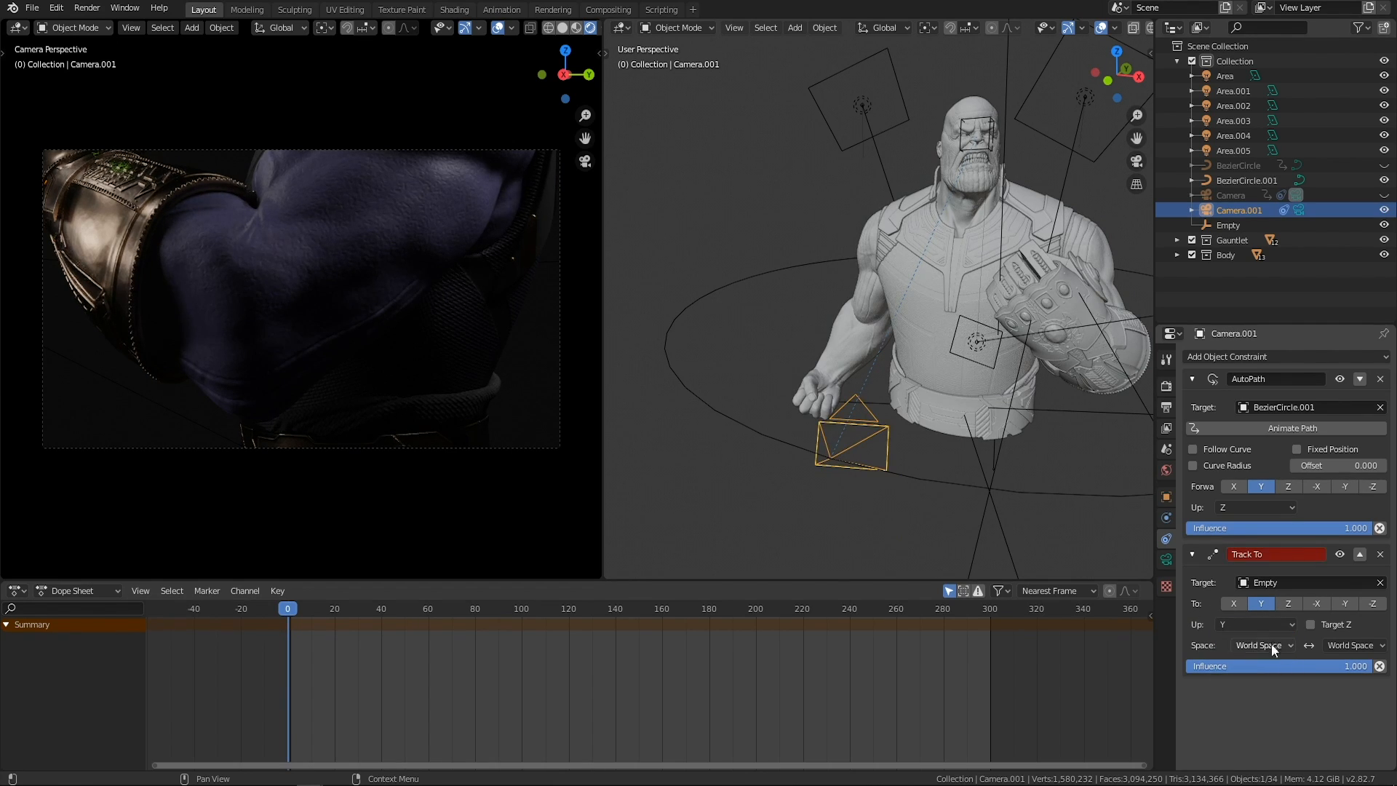
click(1372, 604)
middle_drag(967, 460, 932, 457)
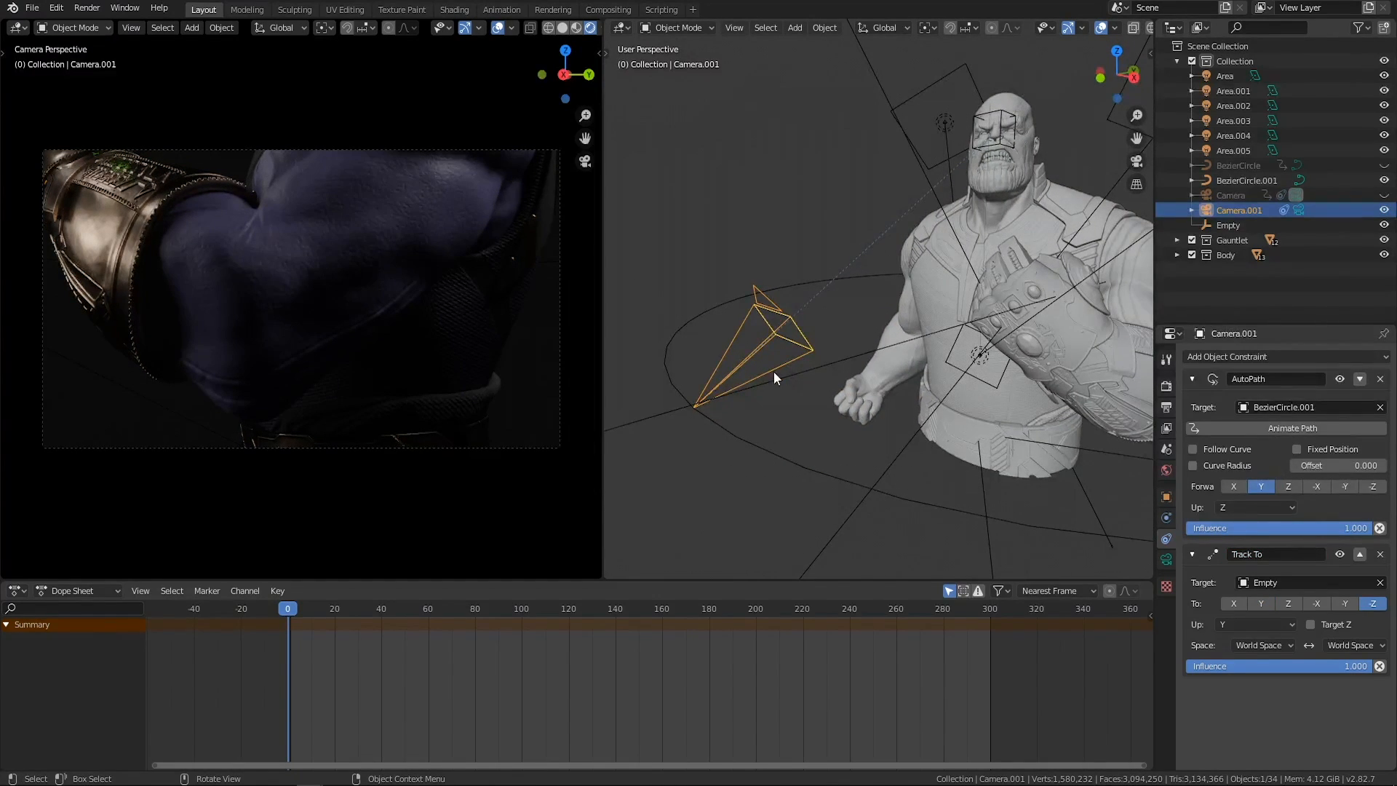
click(1291, 604)
middle_drag(755, 437, 793, 435)
click(1373, 603)
middle_drag(946, 444, 760, 403)
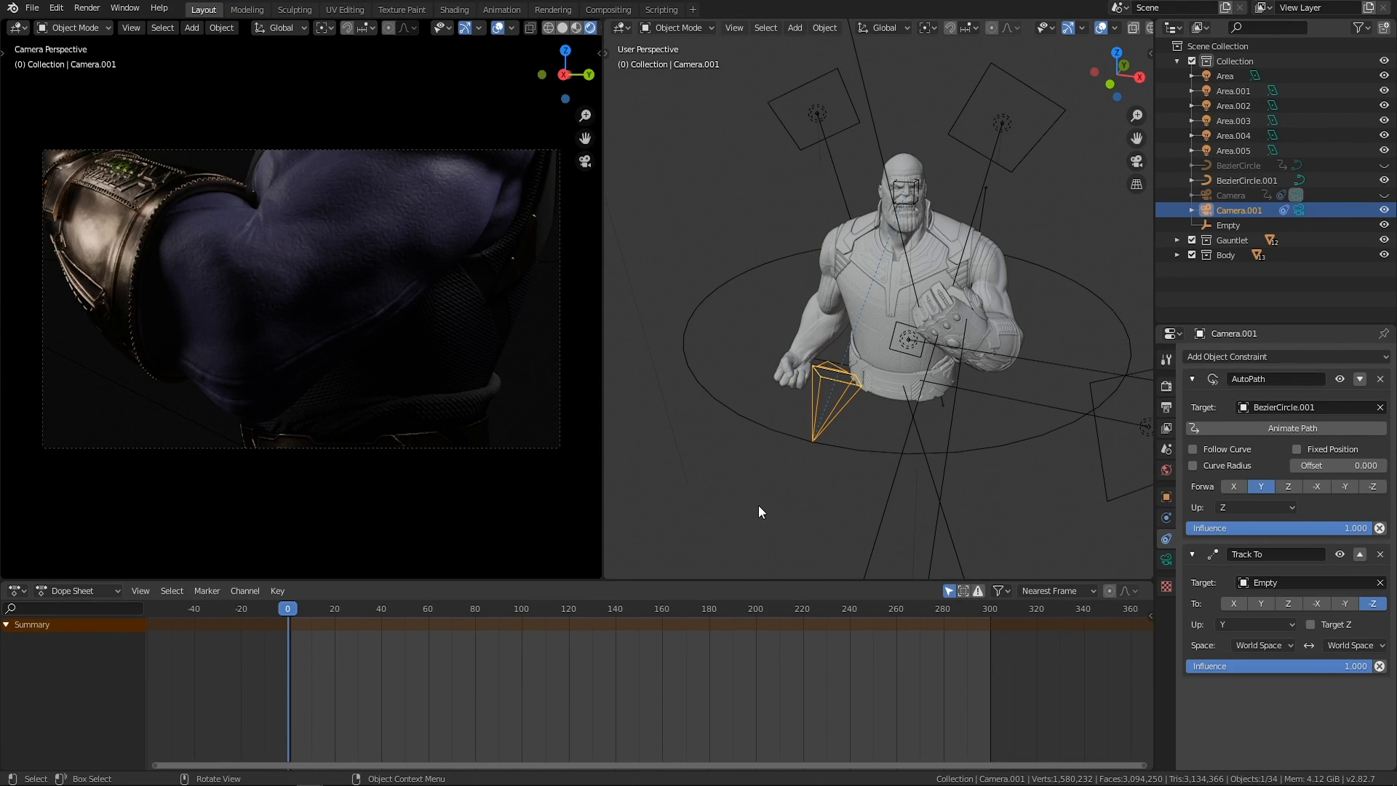
Set the new camera's path offset to 21.700 and keyframe it at frame 0.
mouse_move(1338, 465)
mouse_down()
mouse_move(1302, 466)
mouse_move(1349, 465)
mouse_up()
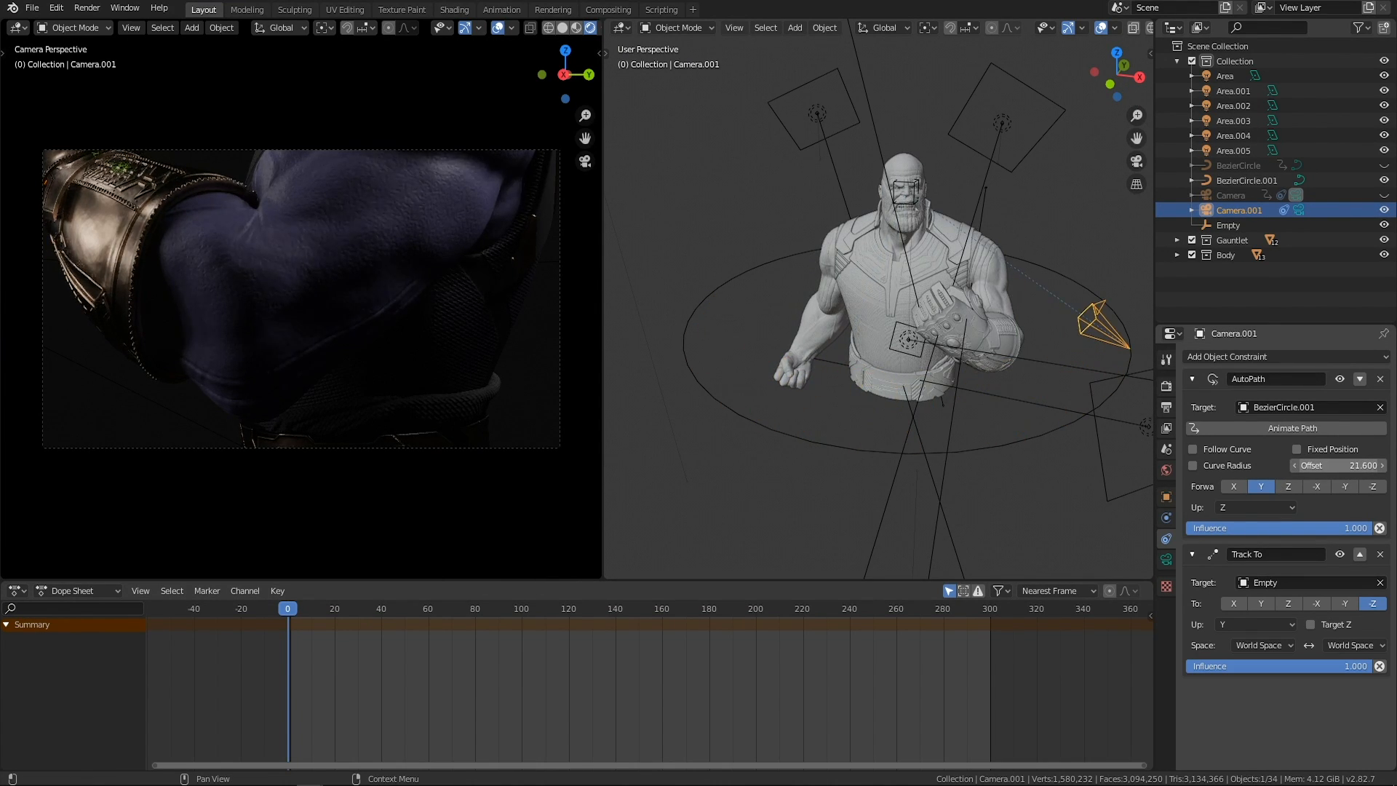
right_click(1321, 465)
click(1313, 465)
Set the new camera's path offset to 1.200 at frame 200 and keyframe it.
middle_drag(946, 421, 867, 427)
drag(282, 617, 757, 614)
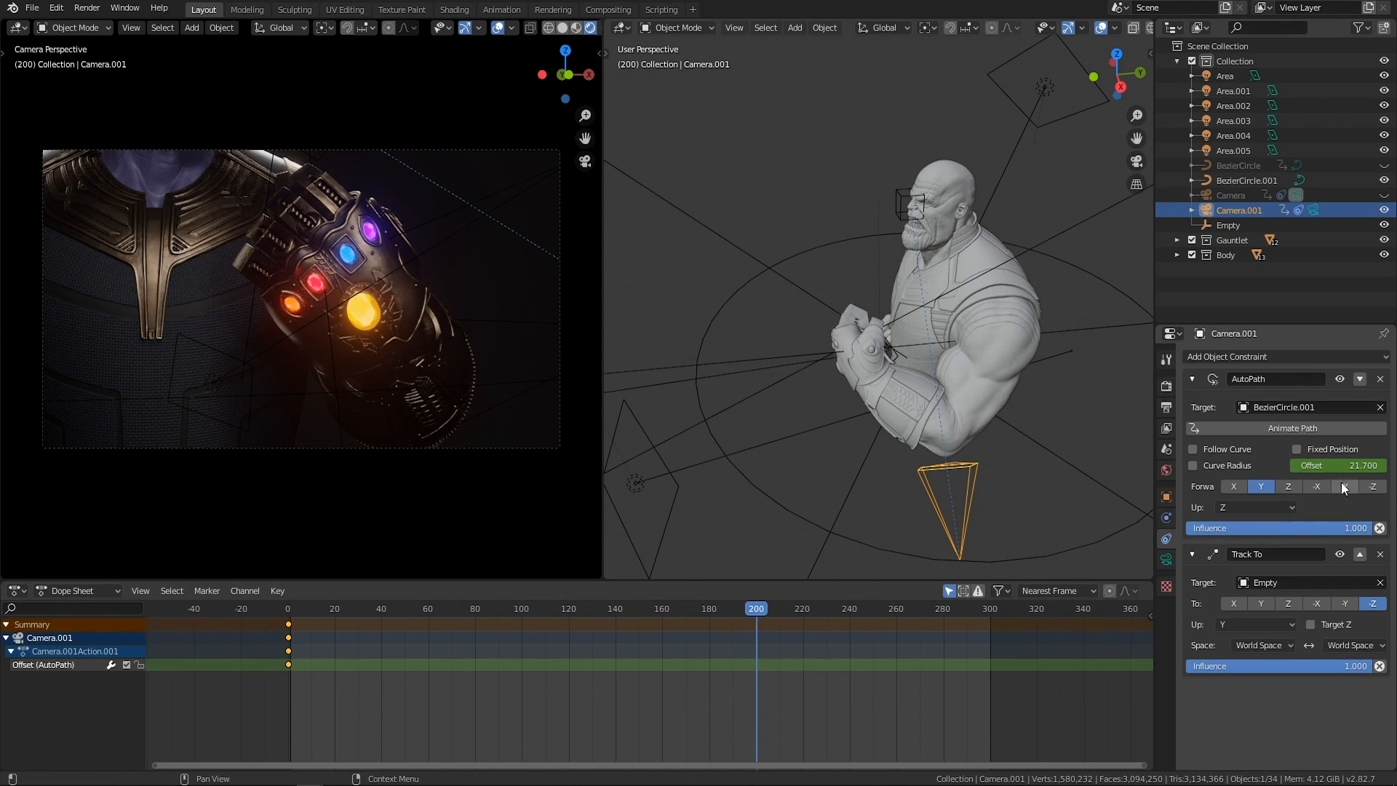
drag(1339, 466, 1309, 466)
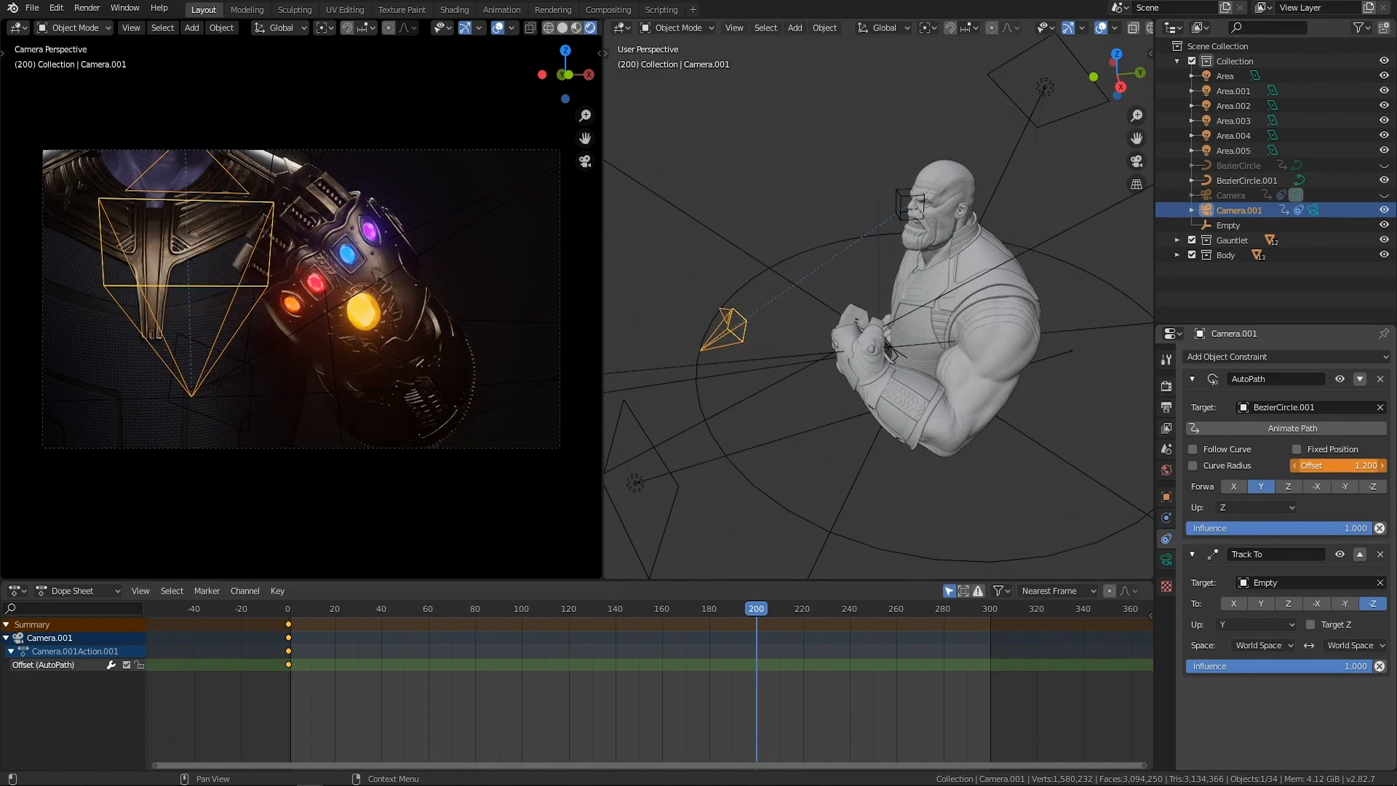
right_click(1351, 464)
click(1313, 463)
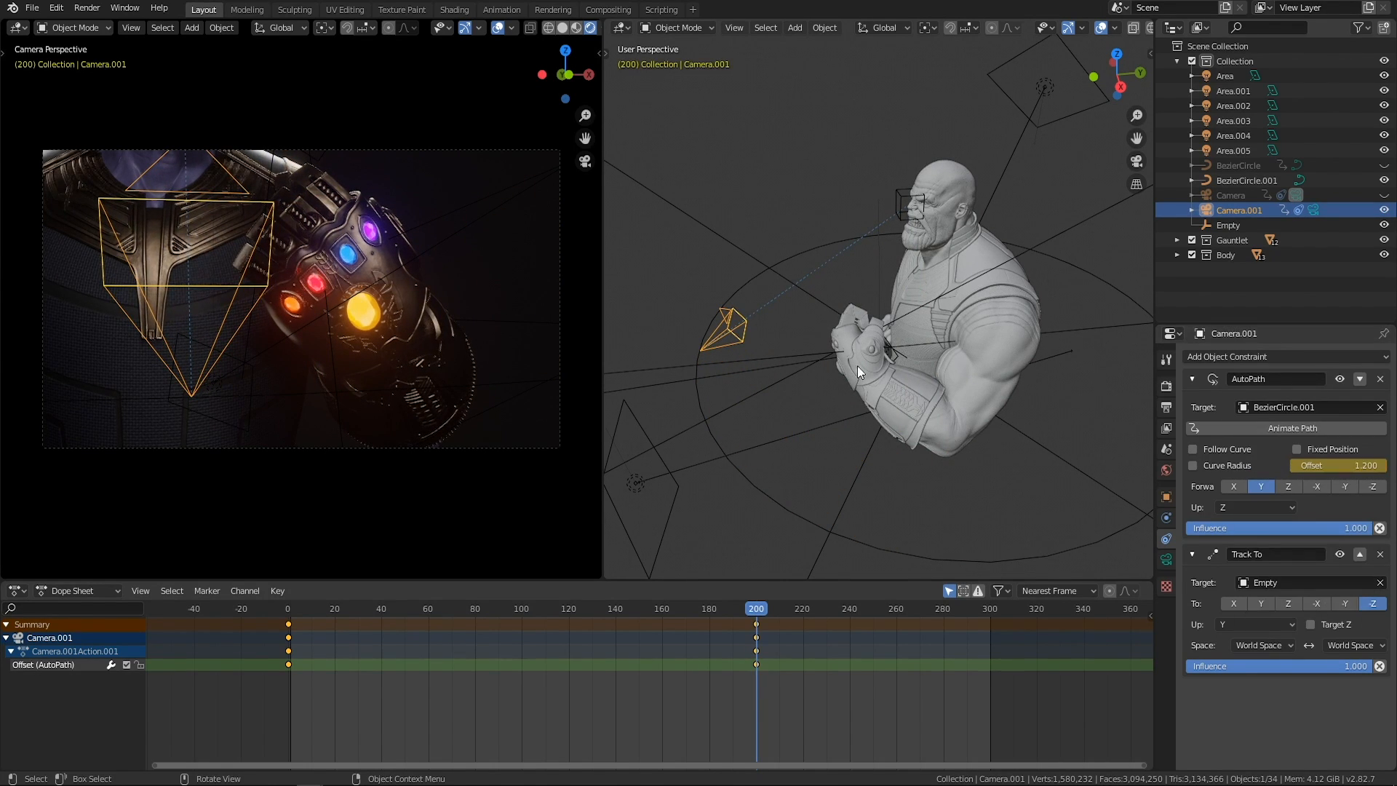
Make Camera.001 the scene's active camera.
click(1167, 428)
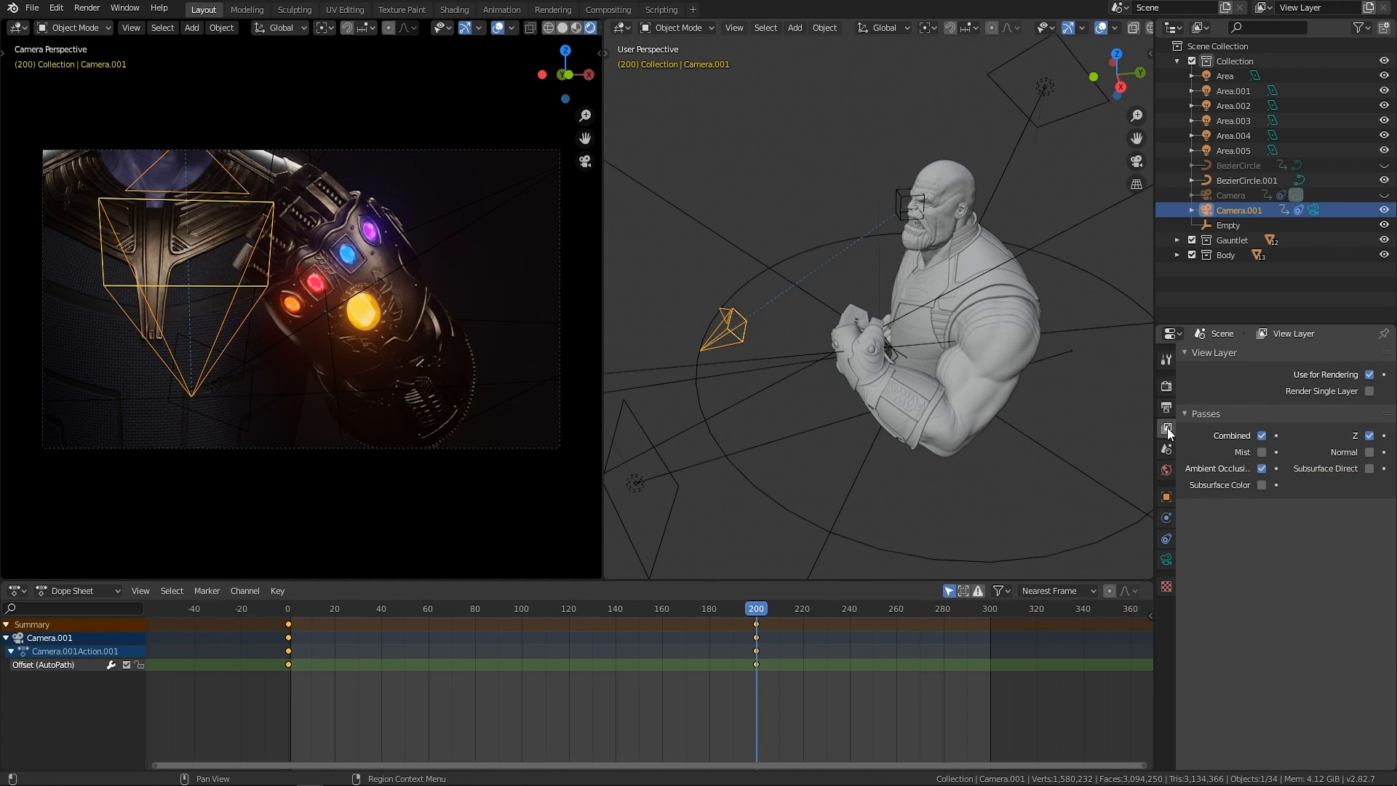
click(1167, 449)
click(1295, 379)
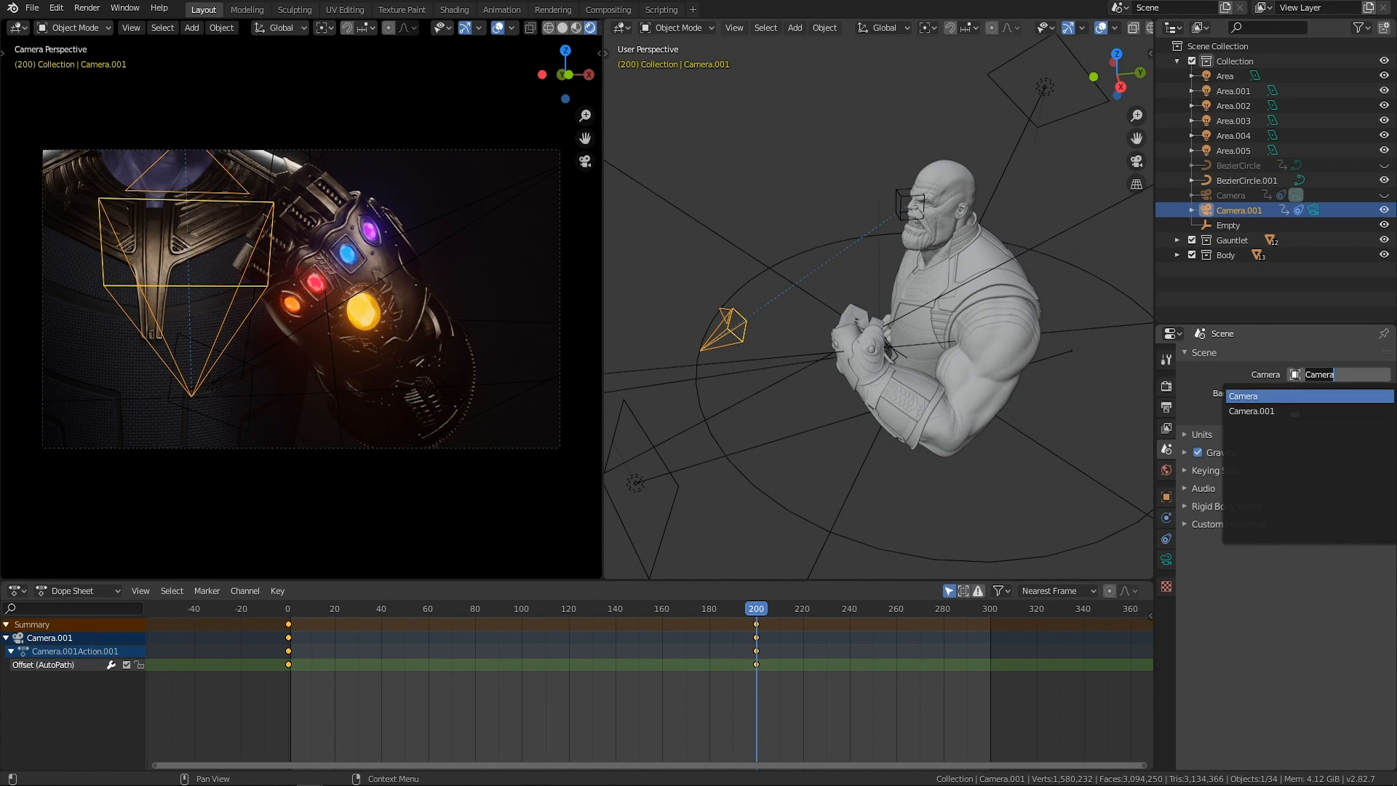
click(1252, 411)
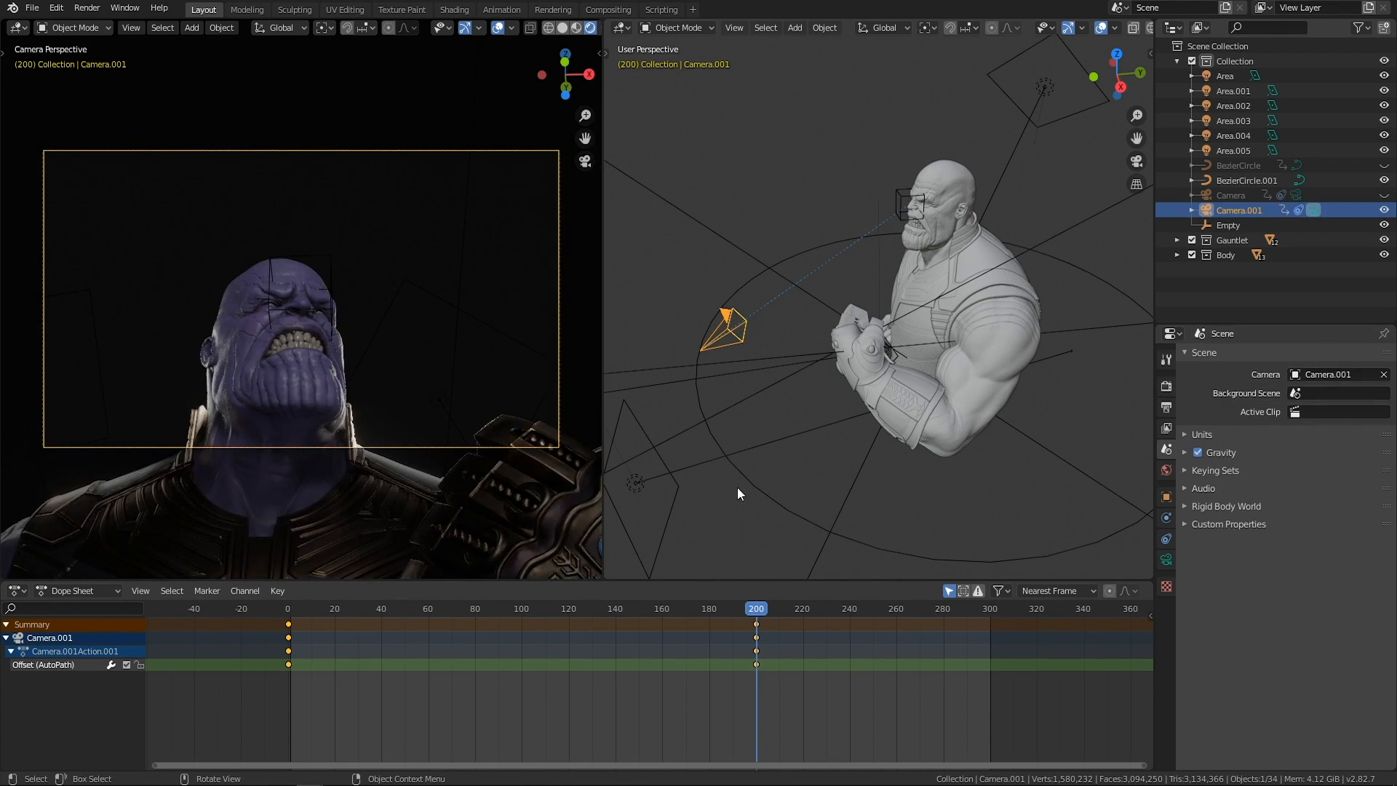
mouse_move(755, 613)
mouse_down()
mouse_move(266, 645)
mouse_move(757, 640)
mouse_move(308, 619)
mouse_move(757, 614)
mouse_up()
Return to frame 0 and lower the empty about 4.3 m along Z, aiming the camera at the gauntlet arm.
click(898, 192)
middle_drag(838, 272, 934, 233)
middle_drag(893, 334, 832, 347)
drag(736, 611, 270, 617)
middle_drag(789, 335, 848, 295)
key(g)
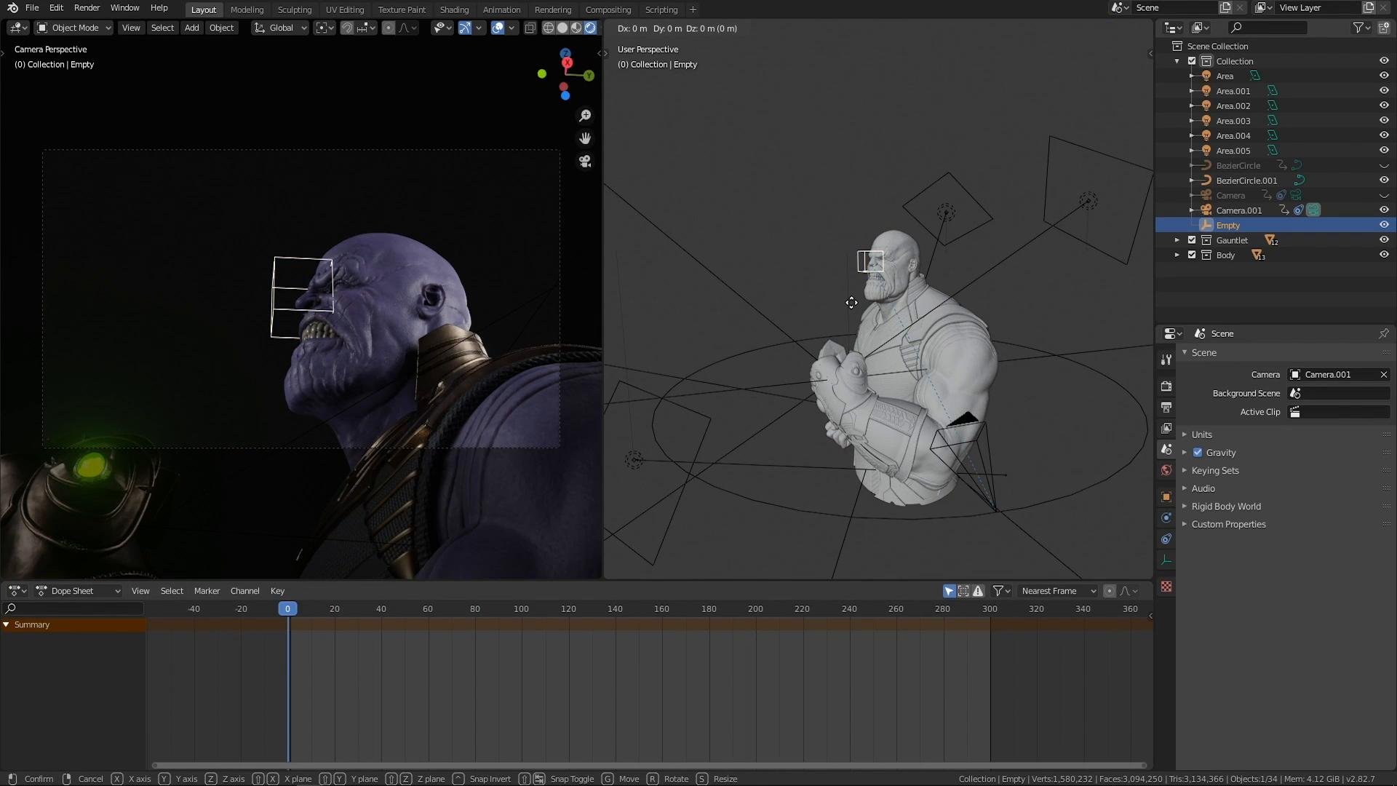
key(z)
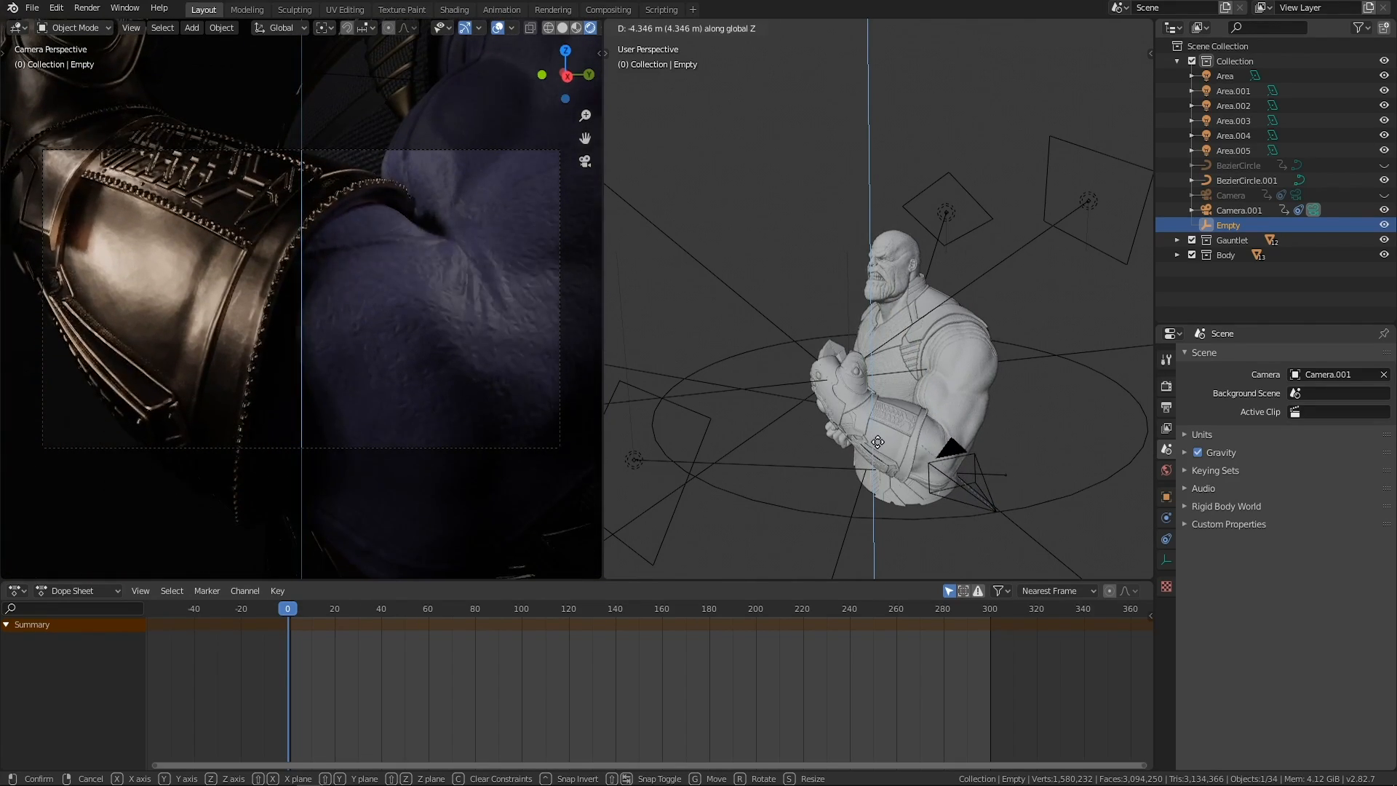
click(825, 431)
middle_drag(823, 429, 836, 466)
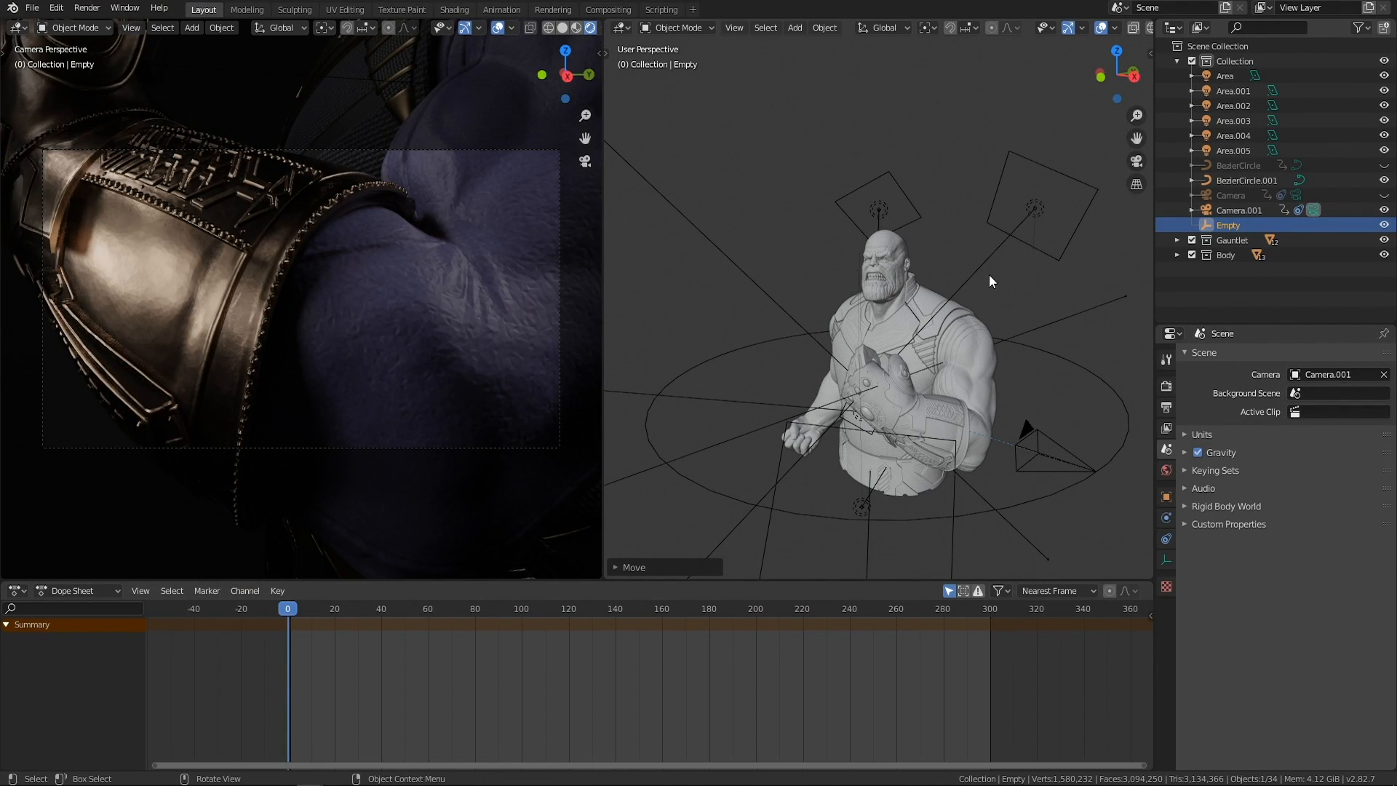
Insert location keyframes for the empty at frame 0.
key(n)
right_click(1053, 85)
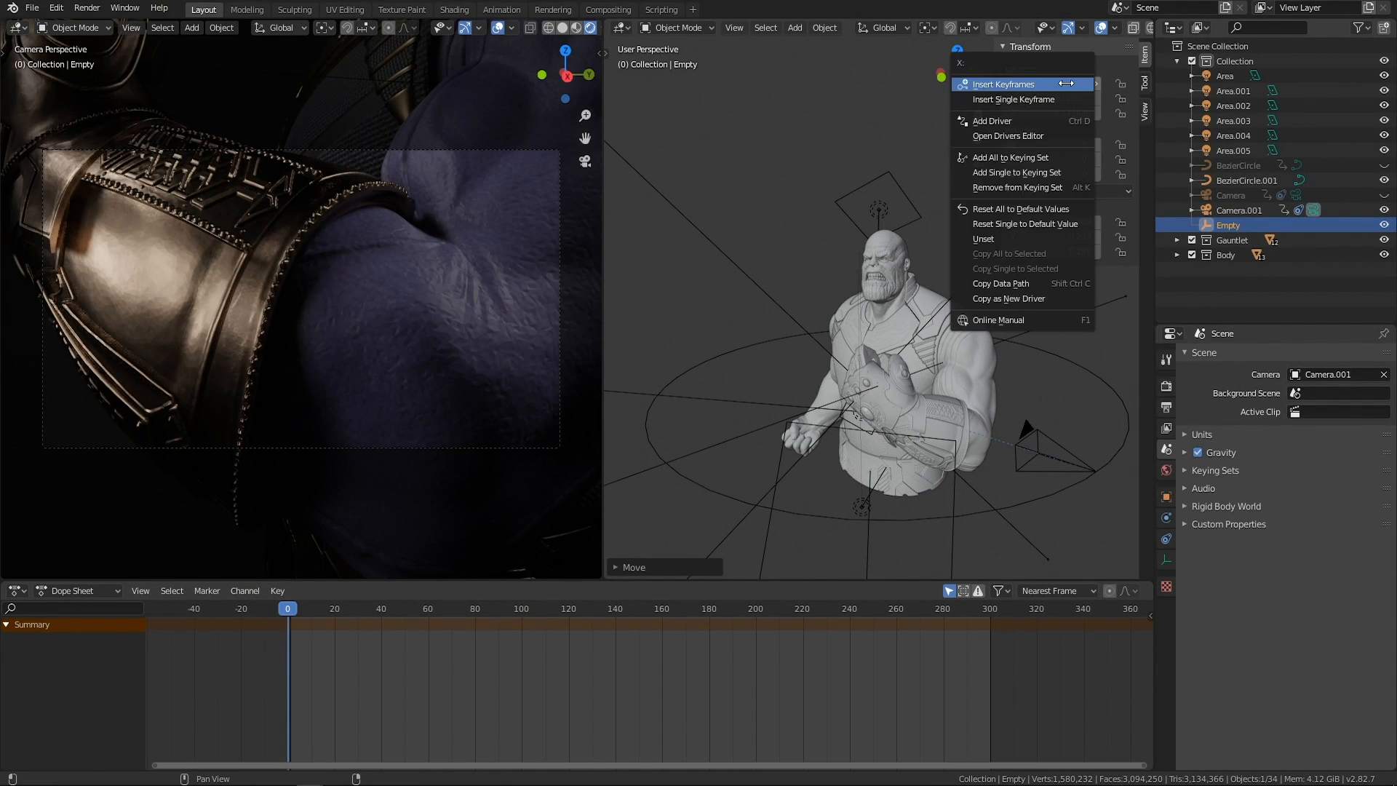
click(1055, 84)
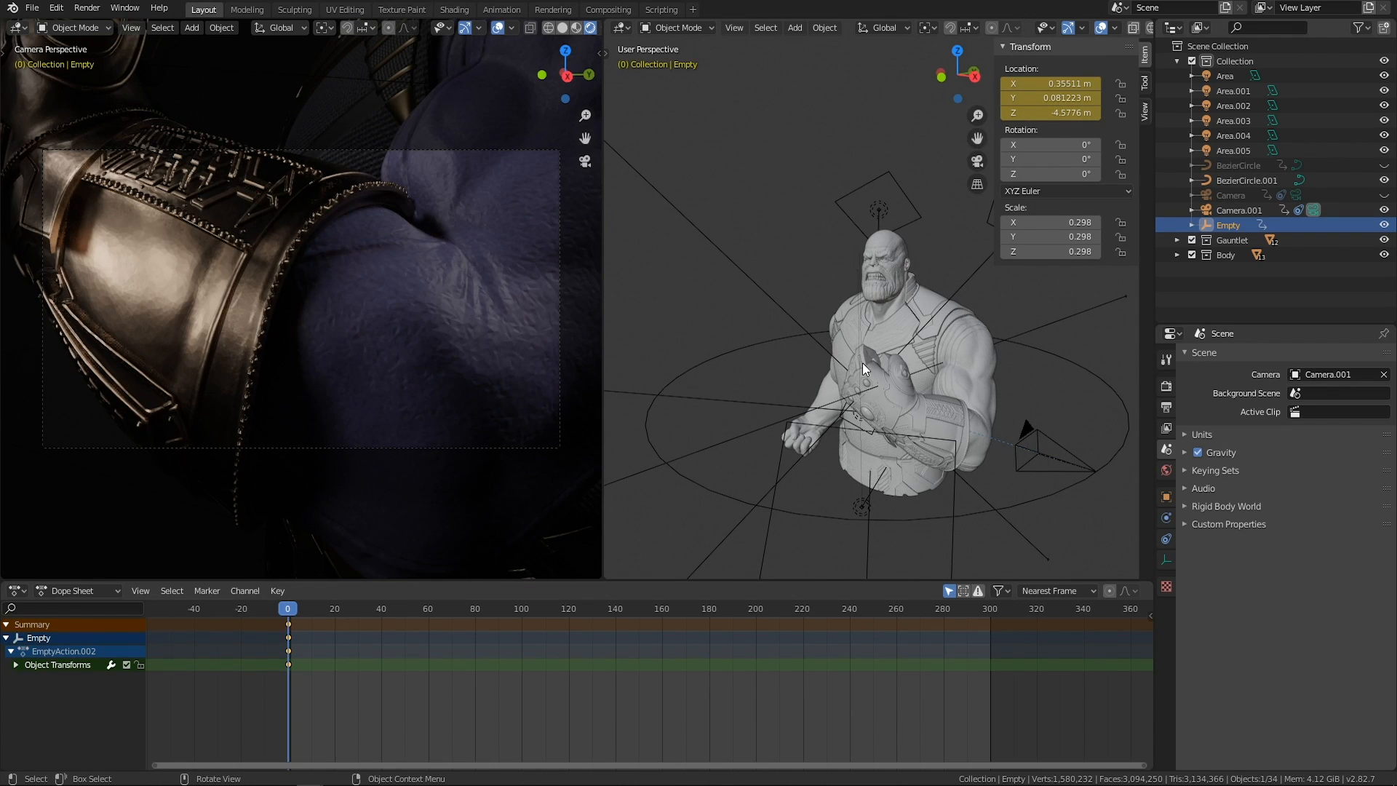
At frame 200, raise the empty about 3.93 m along Z to the character's face and keyframe its location.
drag(290, 608, 756, 595)
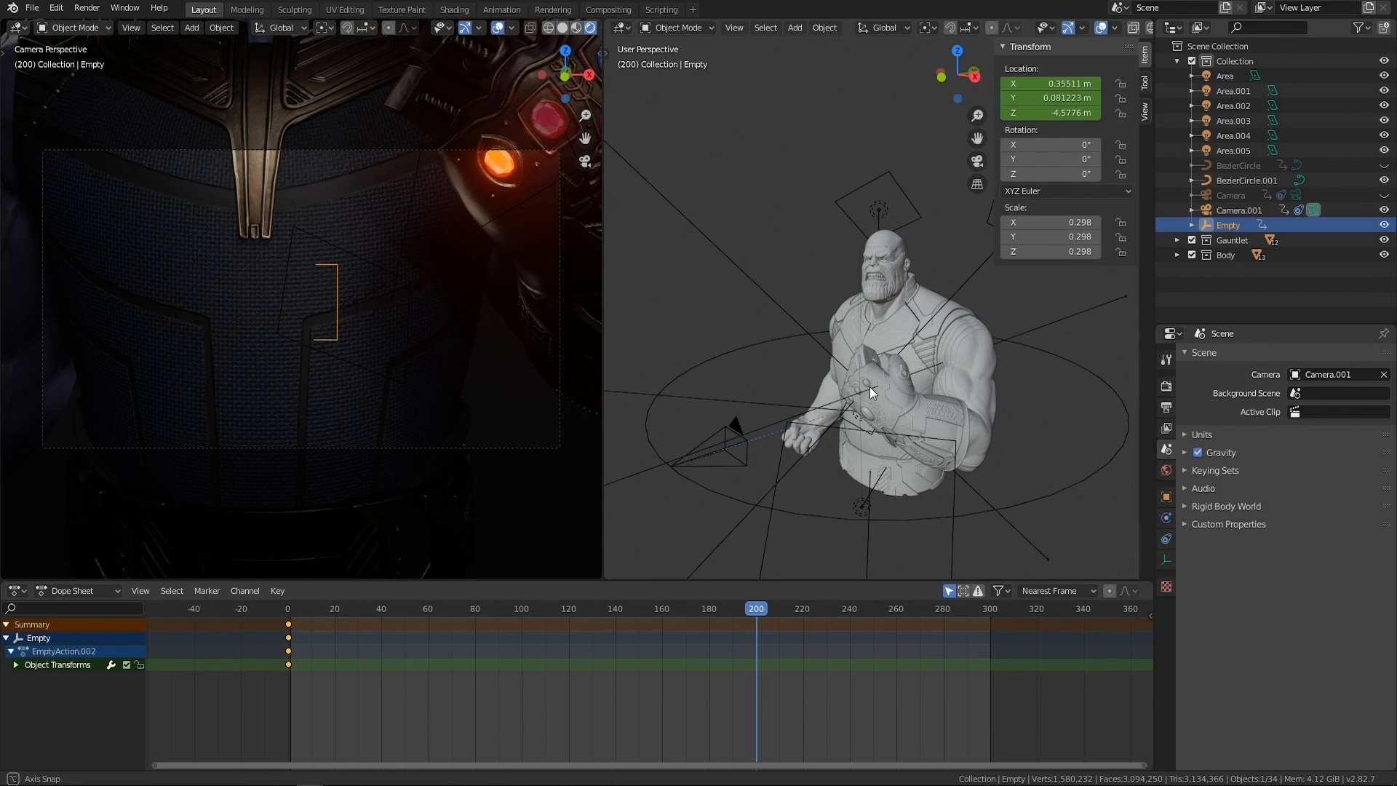
middle_drag(867, 386, 889, 394)
key(g)
key(z)
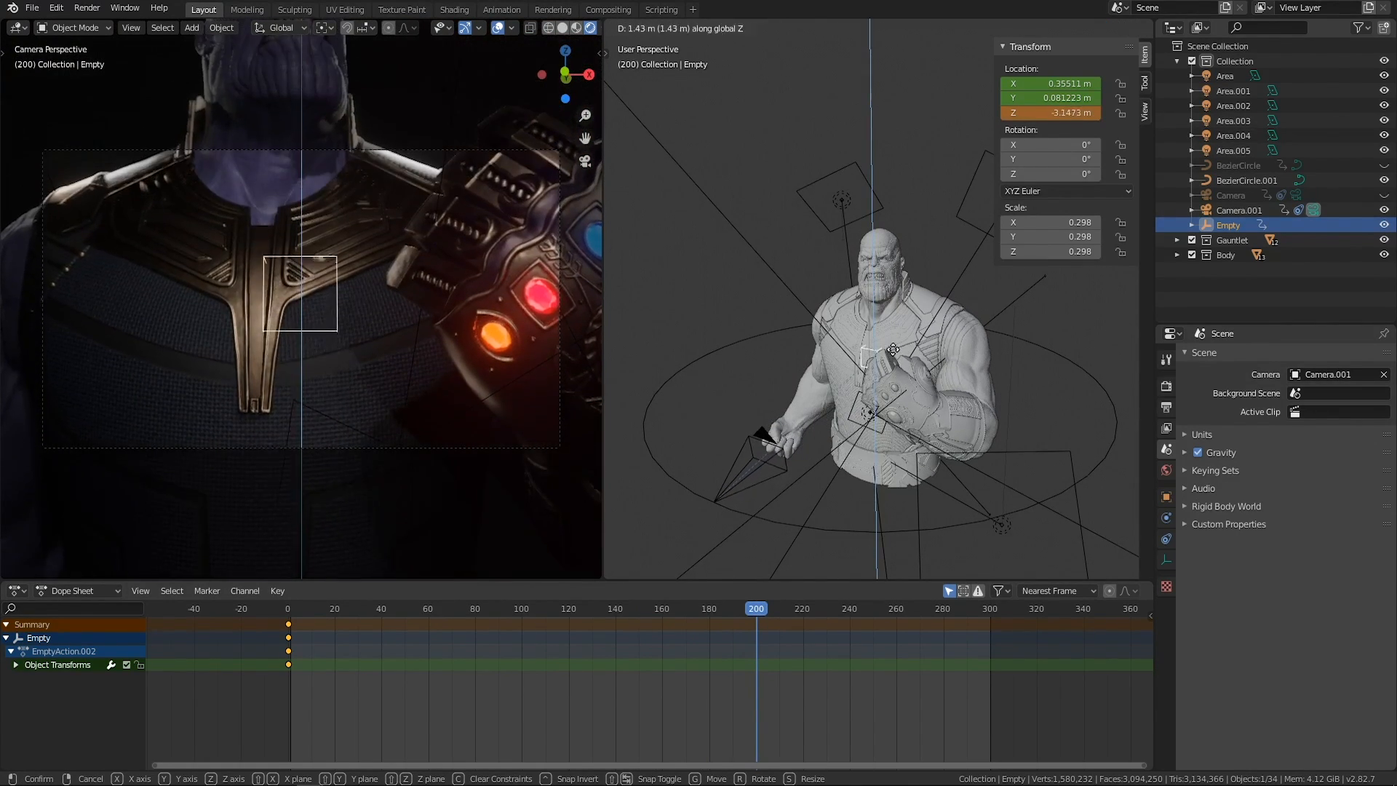
click(892, 275)
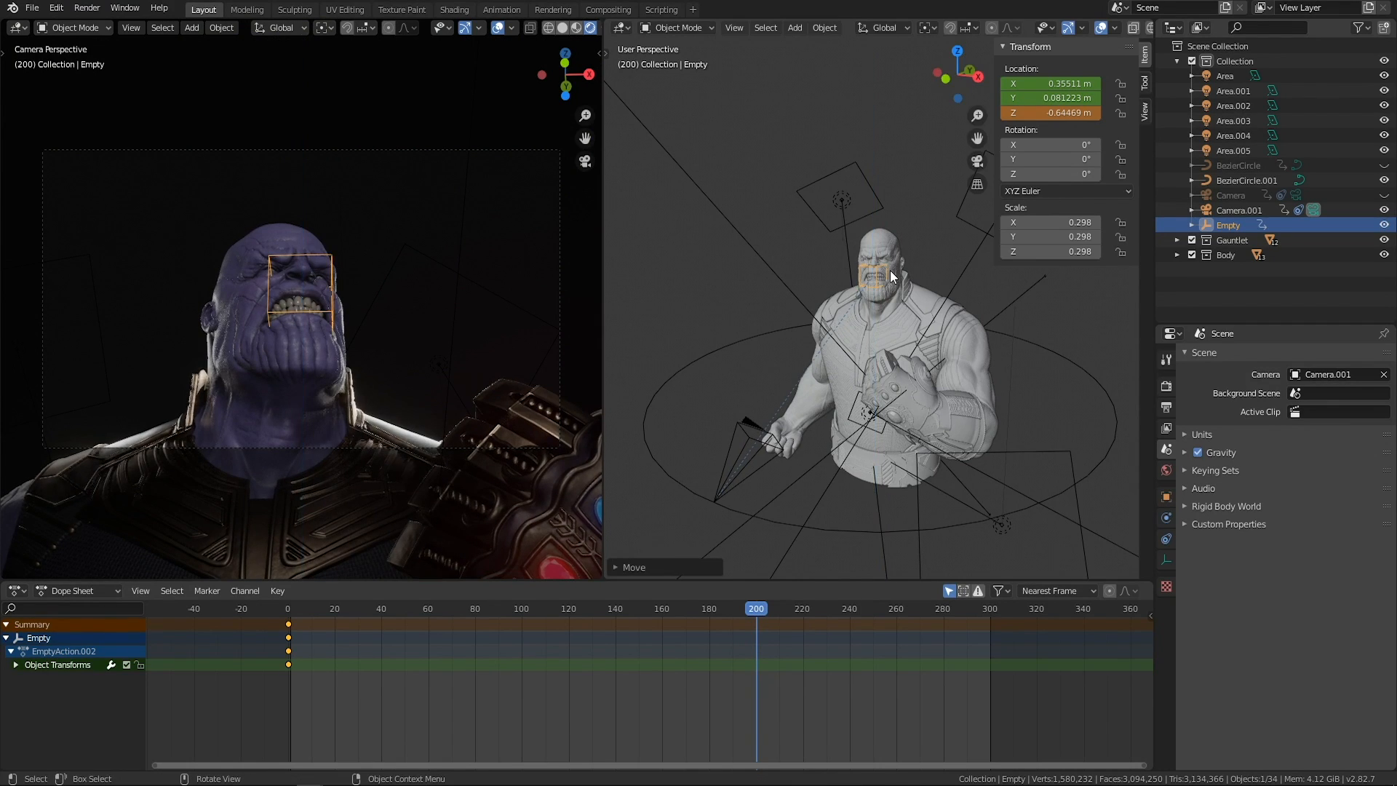
right_click(1055, 112)
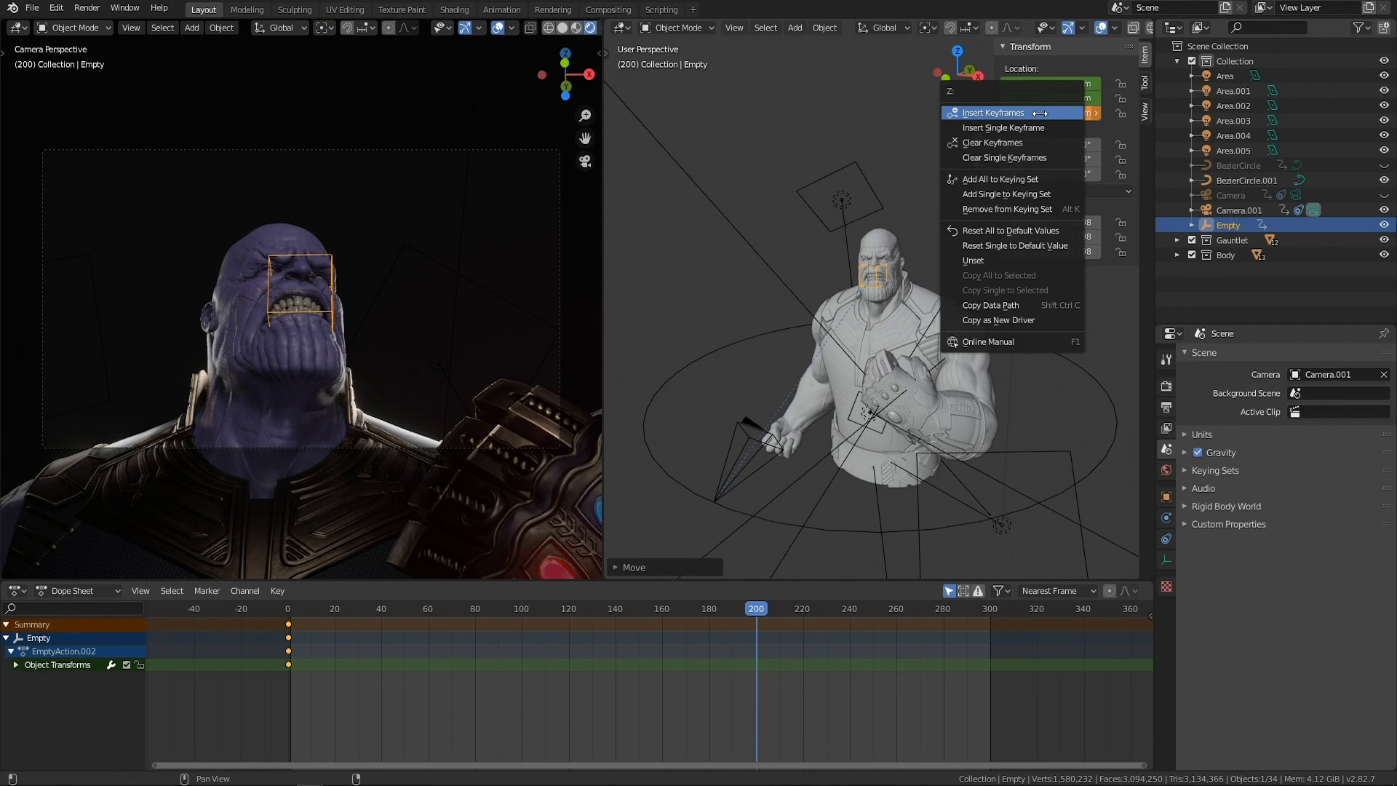
click(1040, 112)
Select Camera.001 and review its path and Track To constraint settings.
mouse_move(756, 629)
mouse_down()
mouse_move(304, 627)
mouse_move(640, 612)
mouse_move(306, 617)
mouse_move(626, 610)
mouse_move(753, 622)
mouse_up()
mouse_move(786, 378)
middle_down()
mouse_move(782, 360)
mouse_move(672, 385)
mouse_move(956, 316)
mouse_move(810, 368)
middle_up()
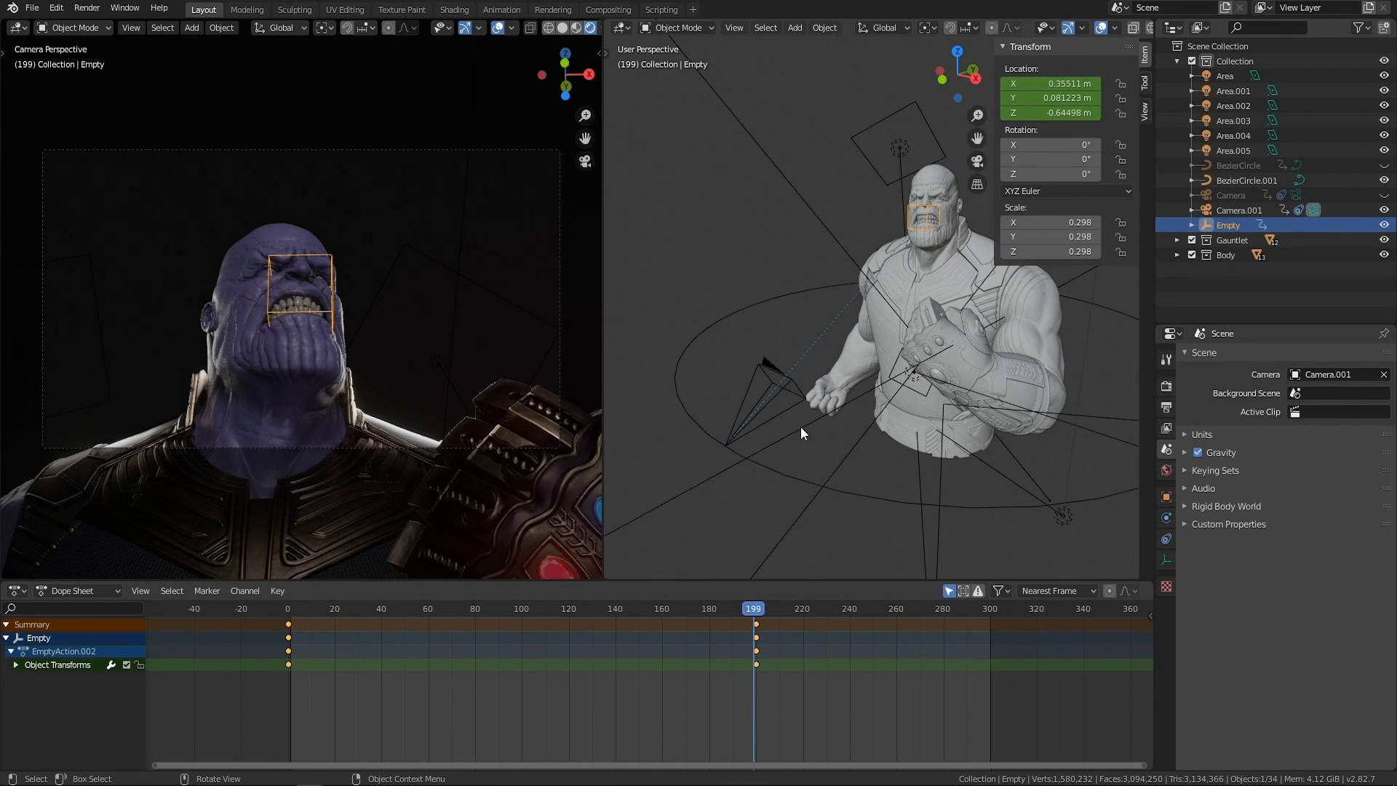
click(752, 374)
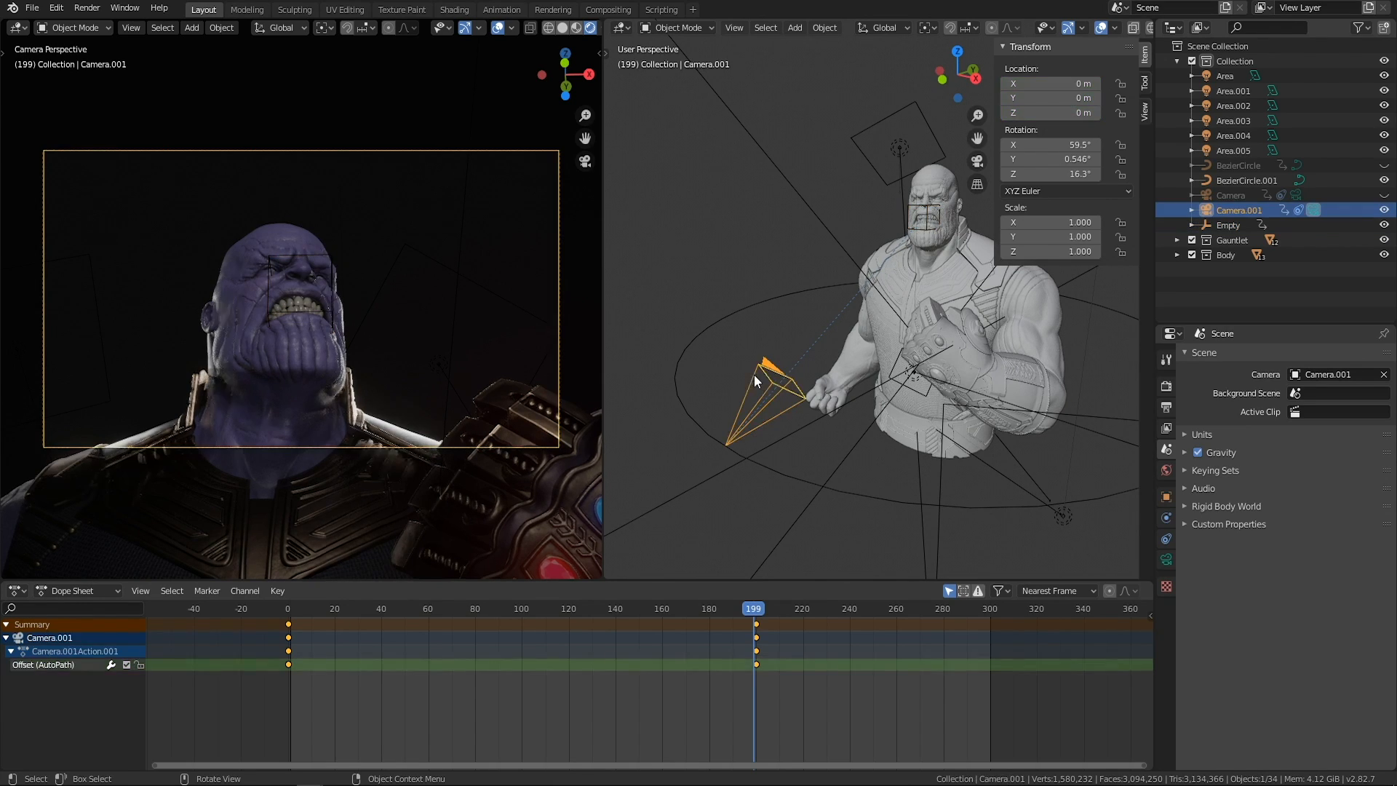
click(1164, 518)
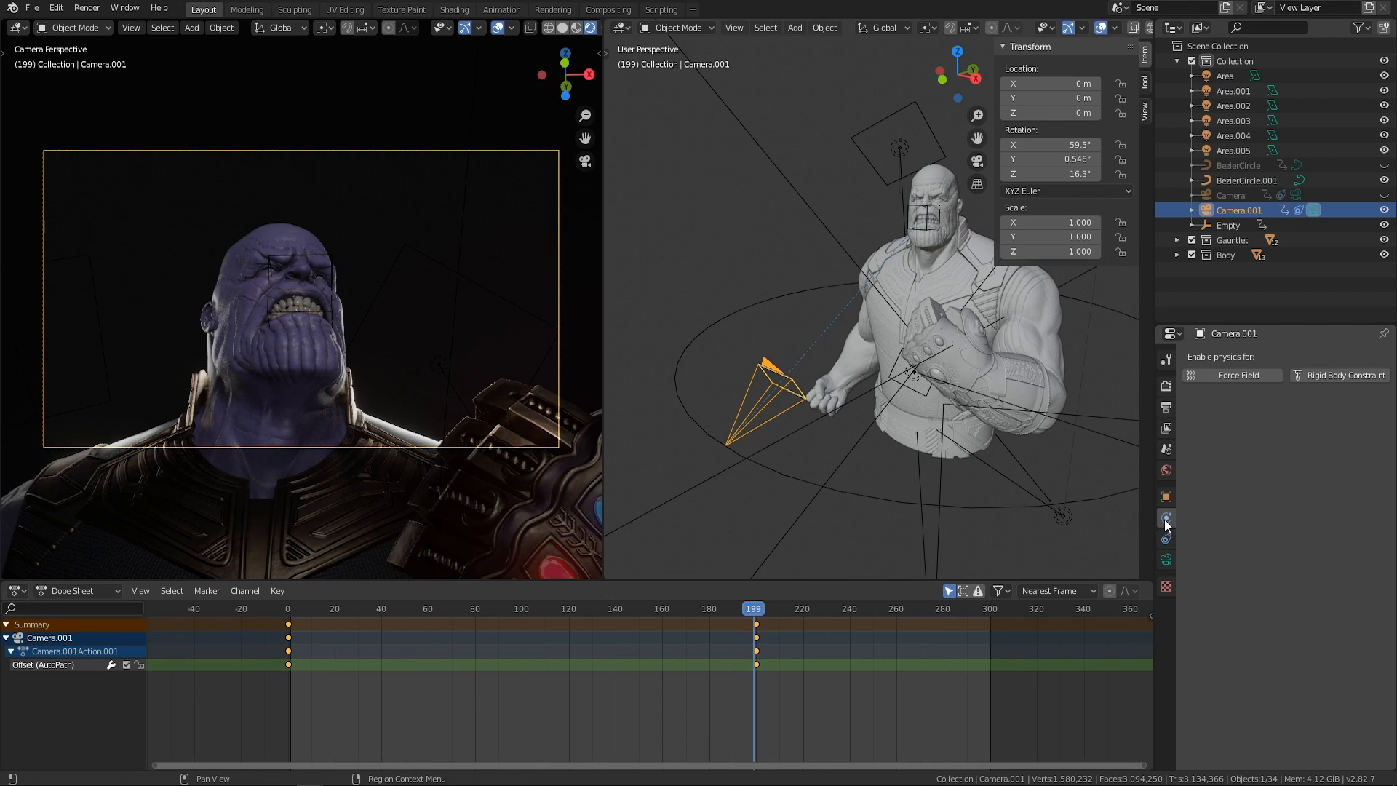
click(1166, 538)
middle_drag(716, 306, 750, 343)
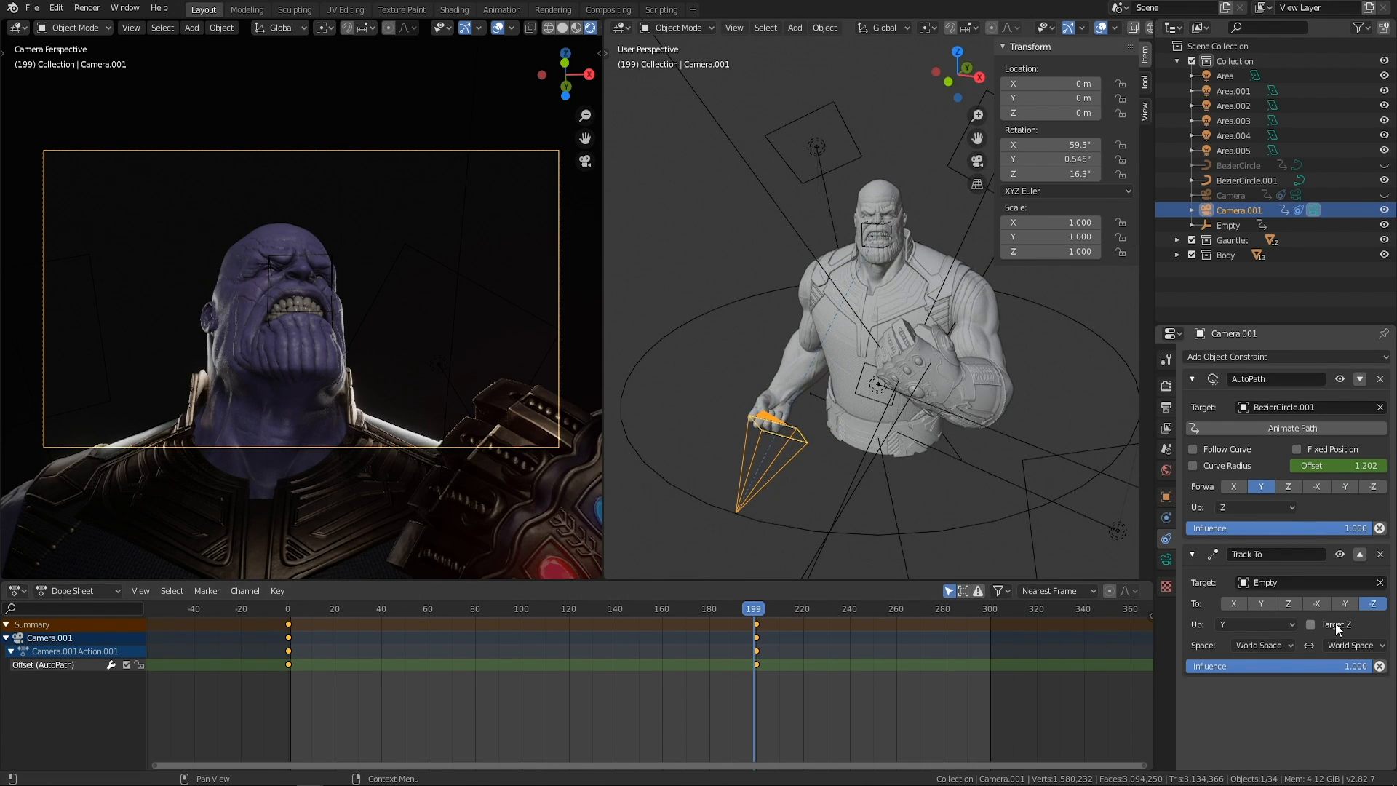
scroll(937, 264, up, 1)
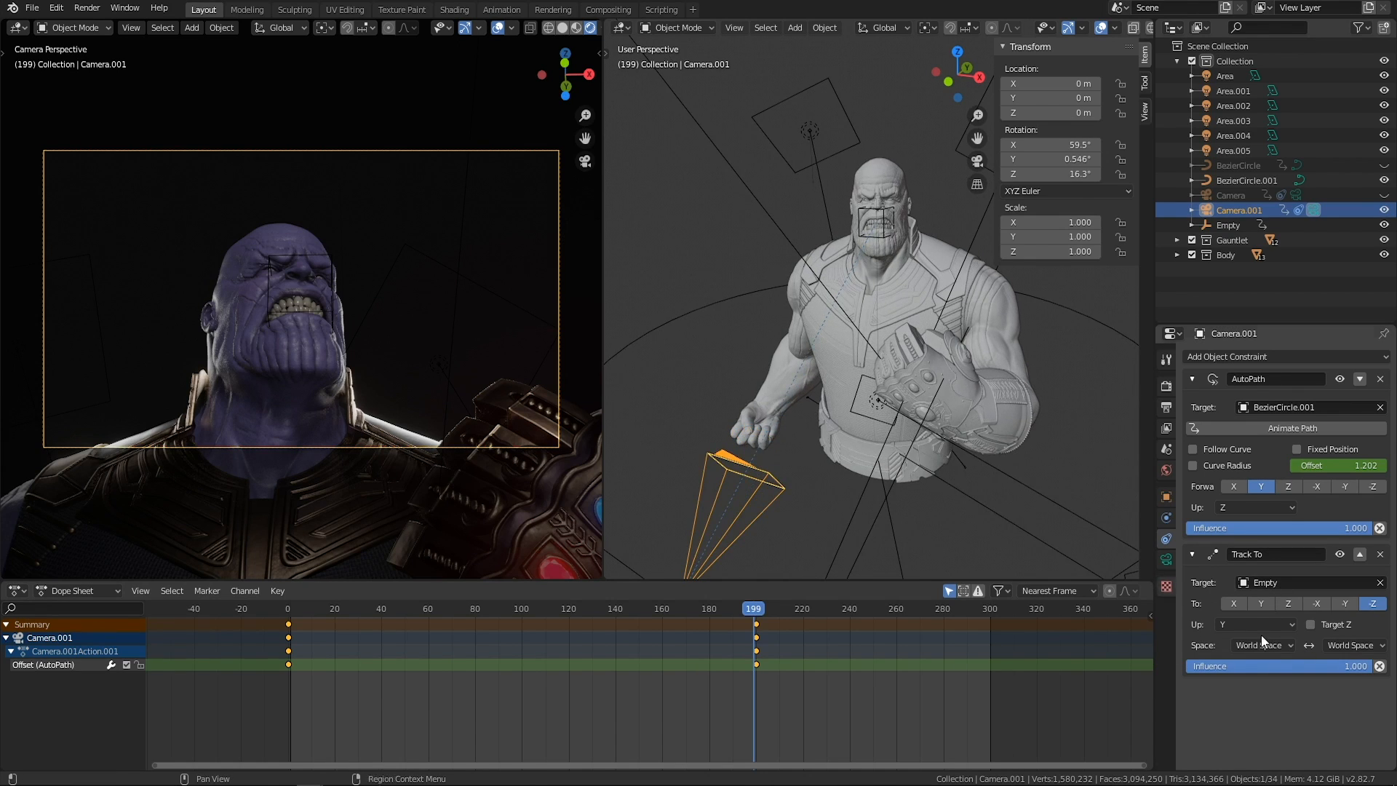
Try rotating the empty at the face to tilt the camera's view.
click(879, 214)
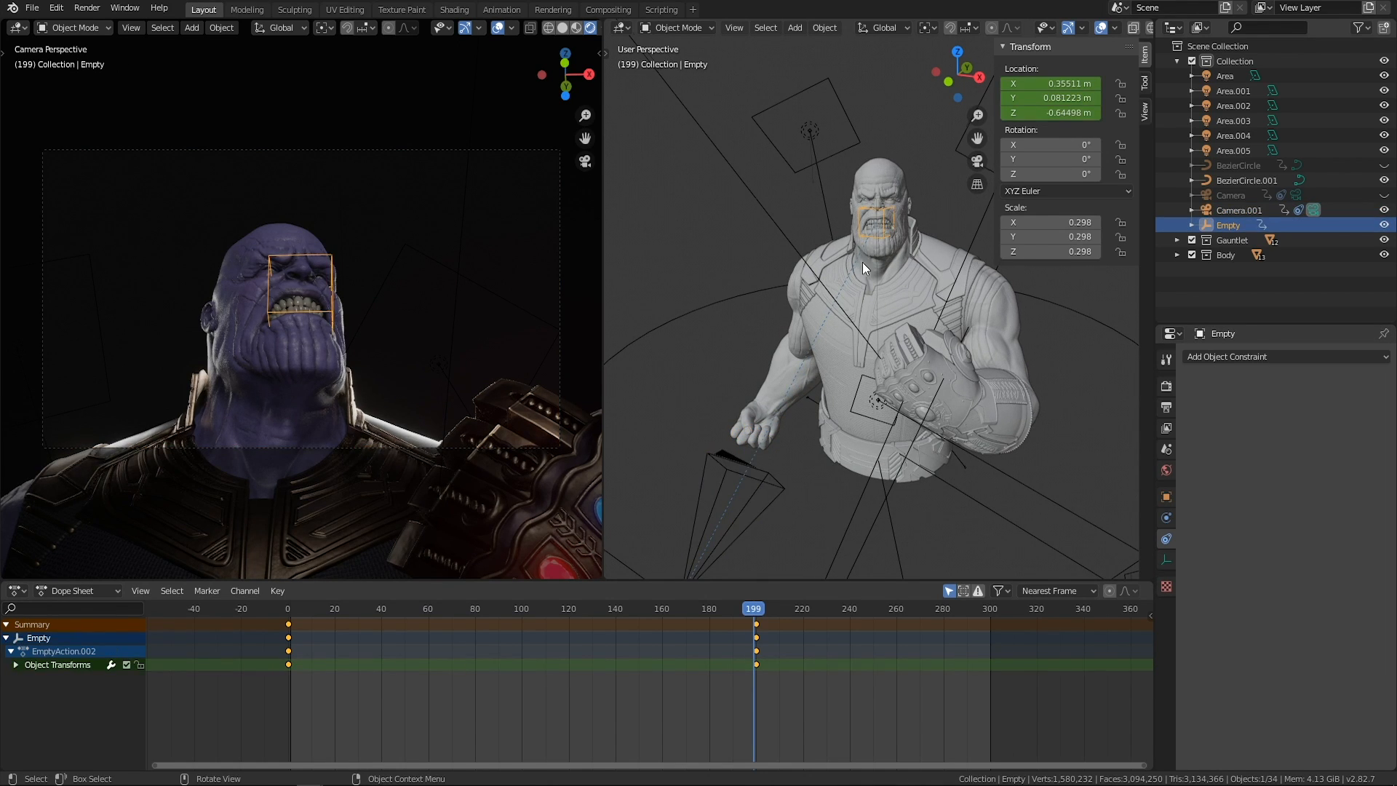
middle_drag(859, 262, 889, 291)
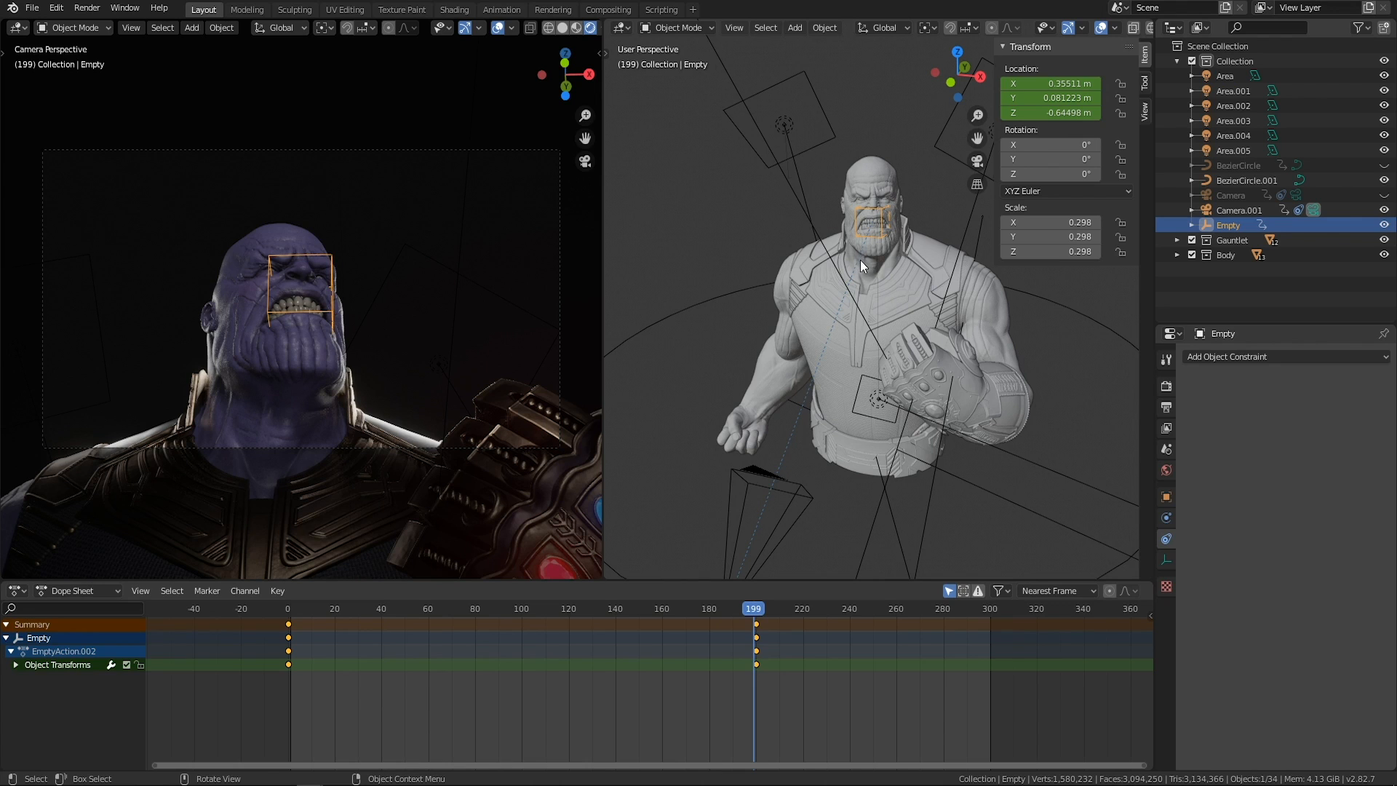
key(r)
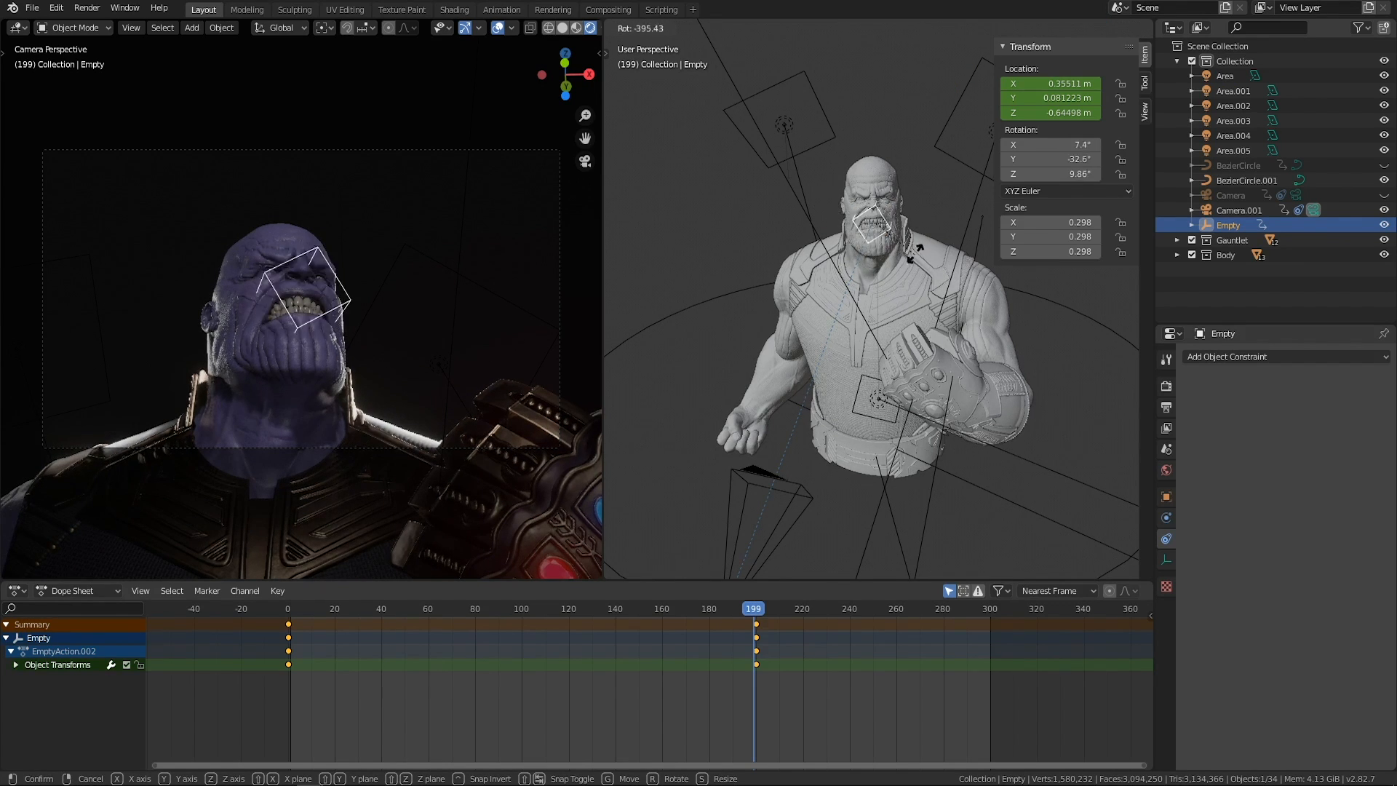
right_click(889, 229)
Enable Target Z on Camera.001's Track To constraint and test the camera tilt by rotating the empty.
click(788, 506)
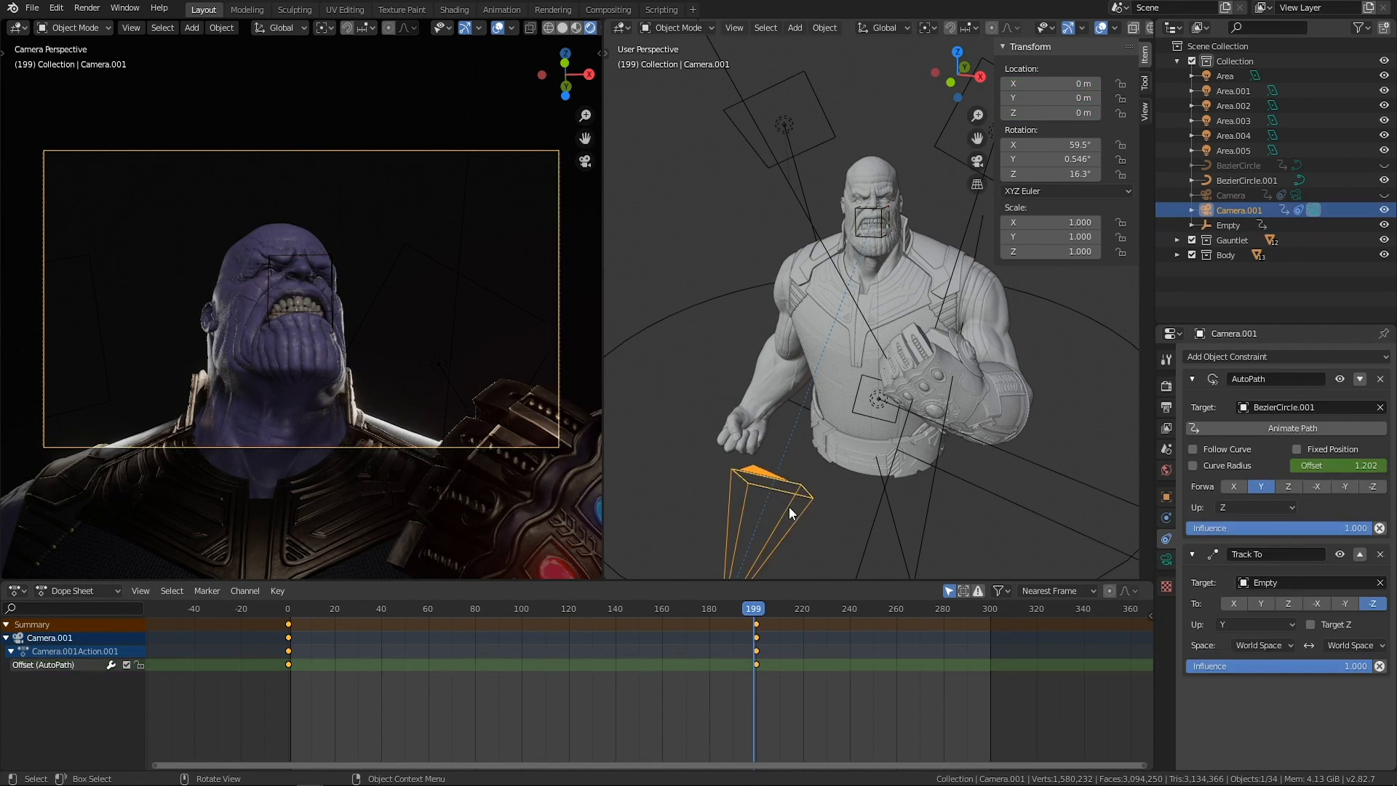
click(880, 212)
key(r)
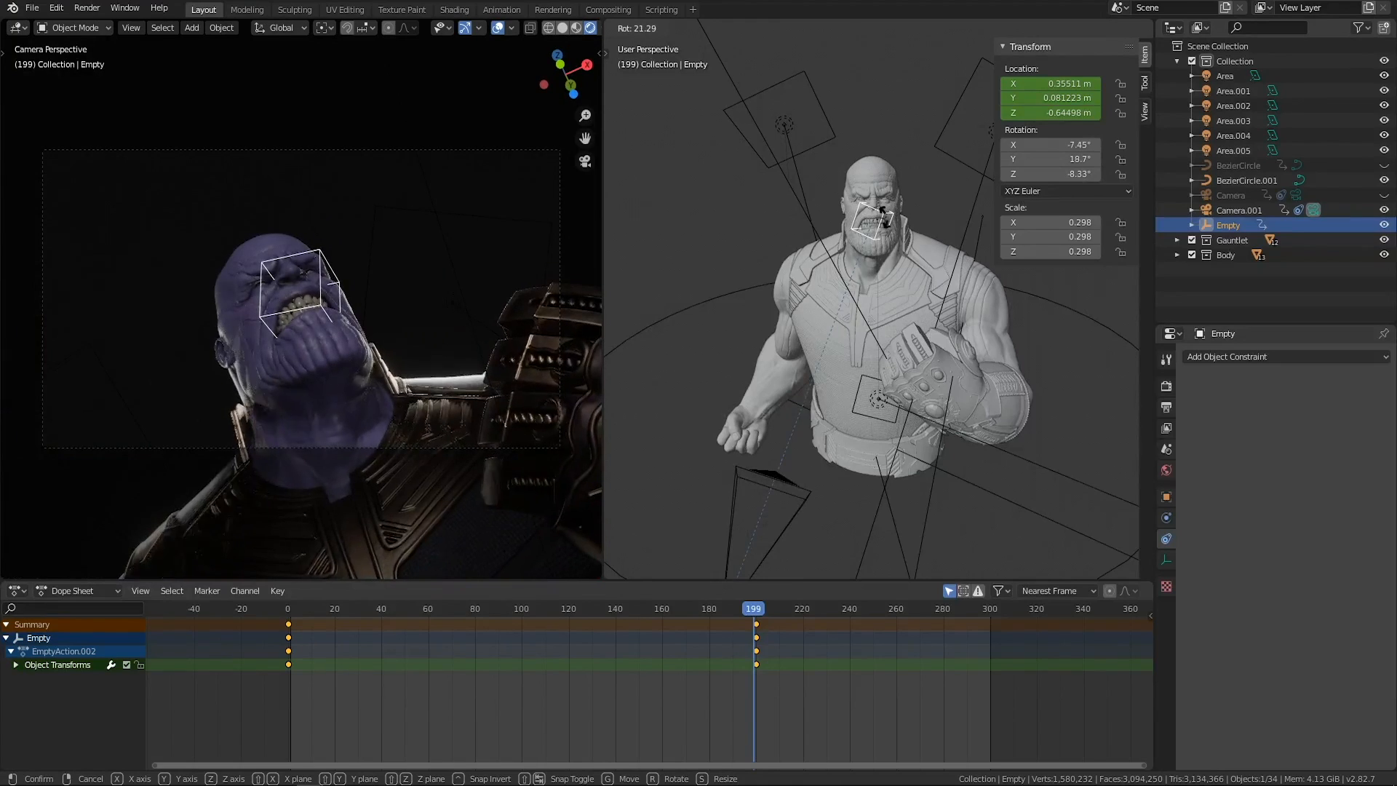
right_click(885, 215)
Insert rotation keyframes for the empty at frame 0.
drag(734, 608, 244, 622)
right_click(1042, 149)
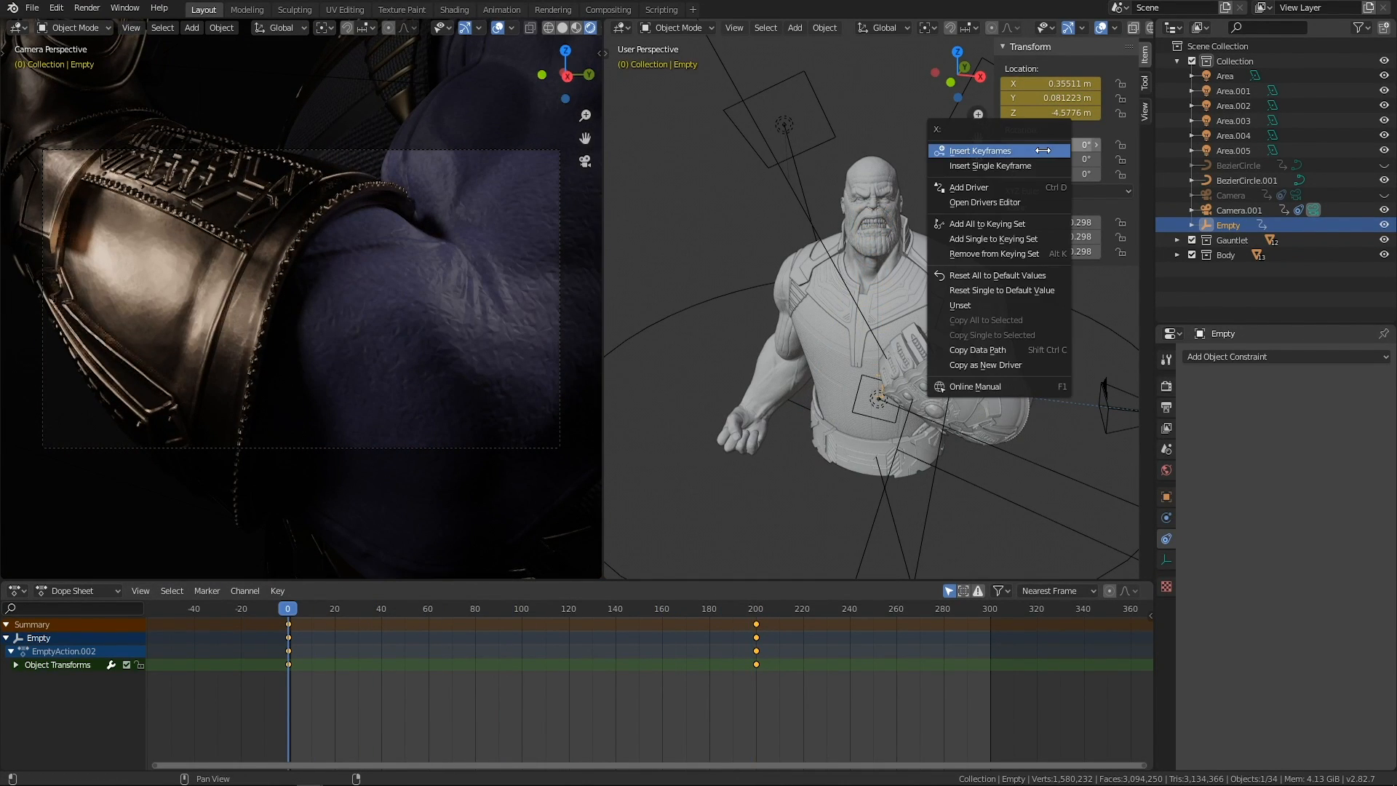
click(1009, 150)
At frame 200, rotate the empty to about X 4.3°, Y -16.2°, Z 5.3° and keyframe its rotation.
drag(288, 608, 757, 592)
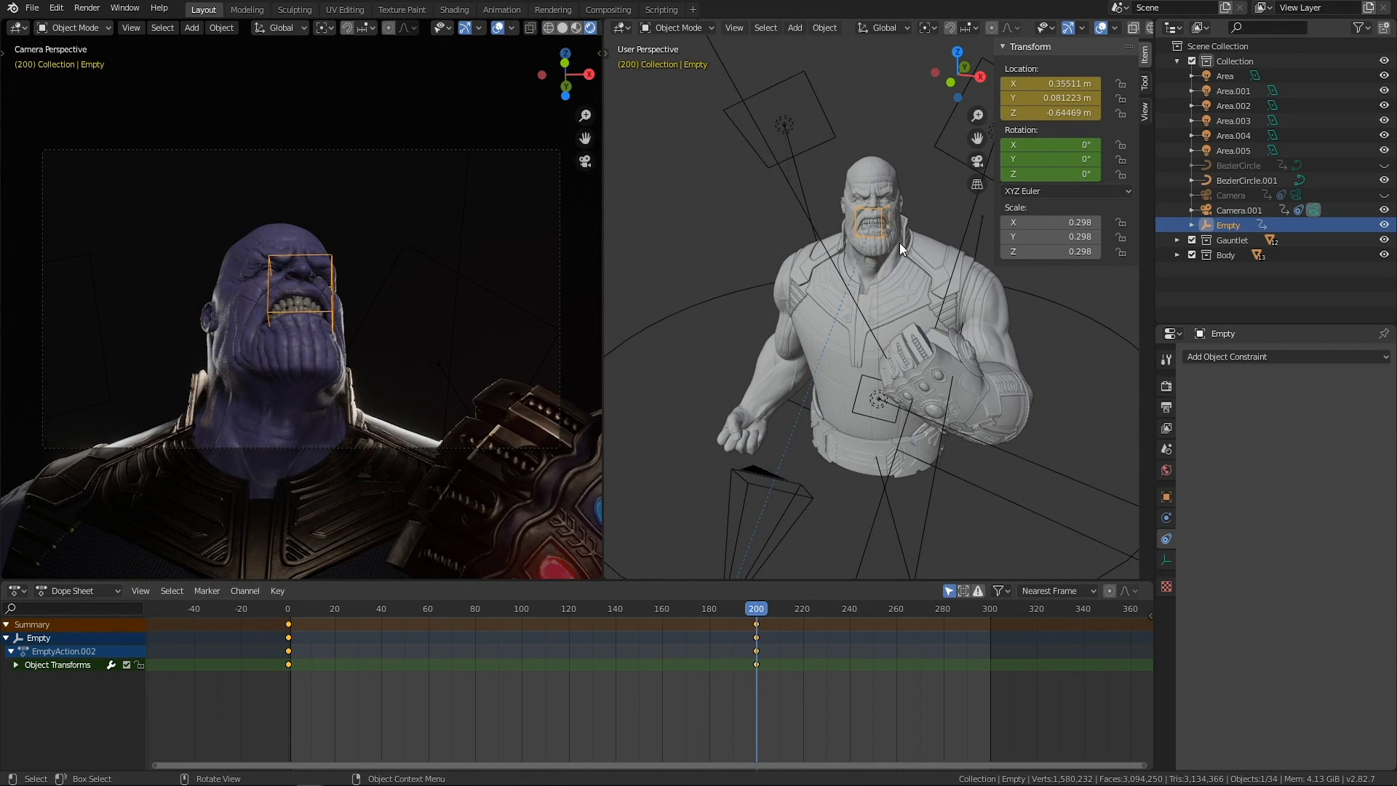
key(r)
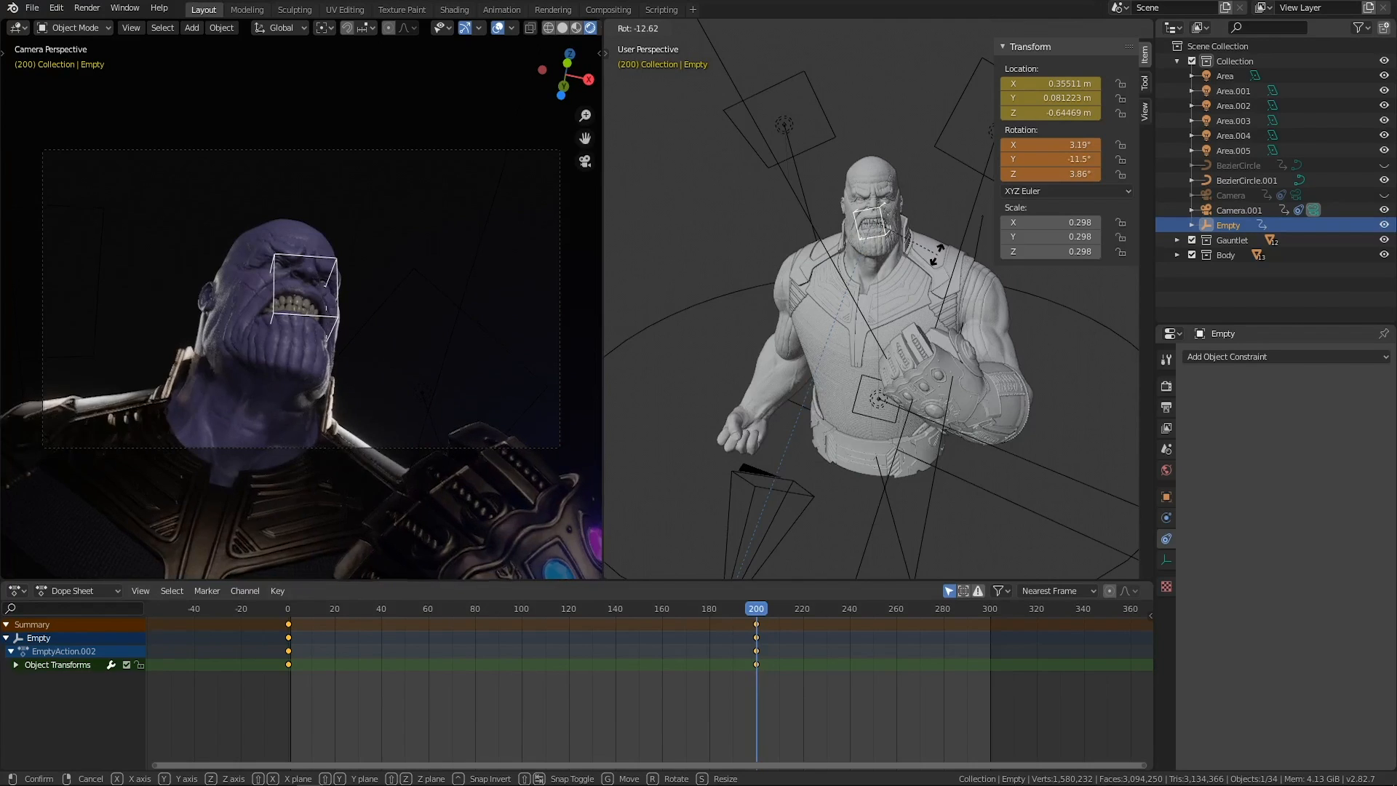
click(1035, 155)
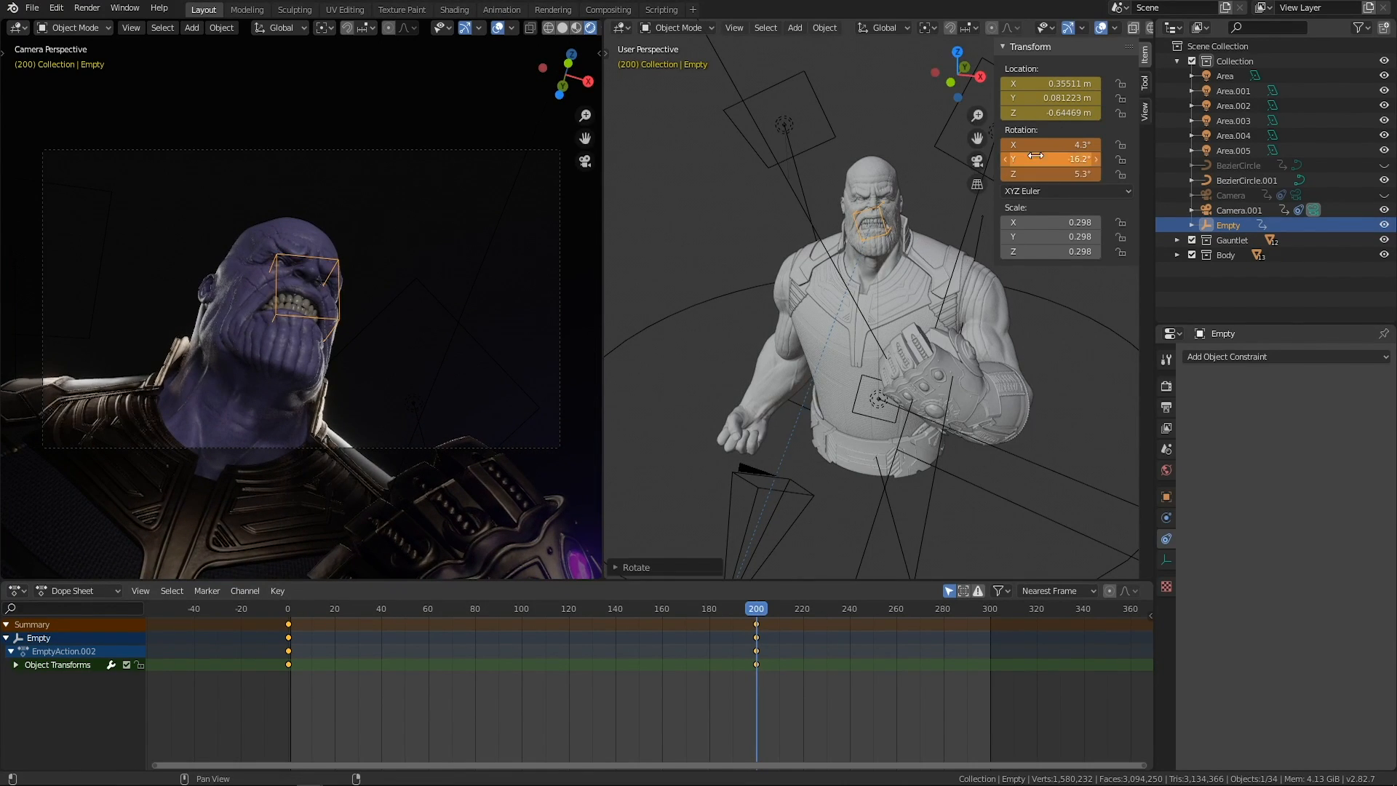
right_click(1030, 145)
click(1011, 147)
Return to frame 0 and enlarge BezierCircle.001, the camera's path, to a scale of about 1.12.
drag(741, 609, 237, 625)
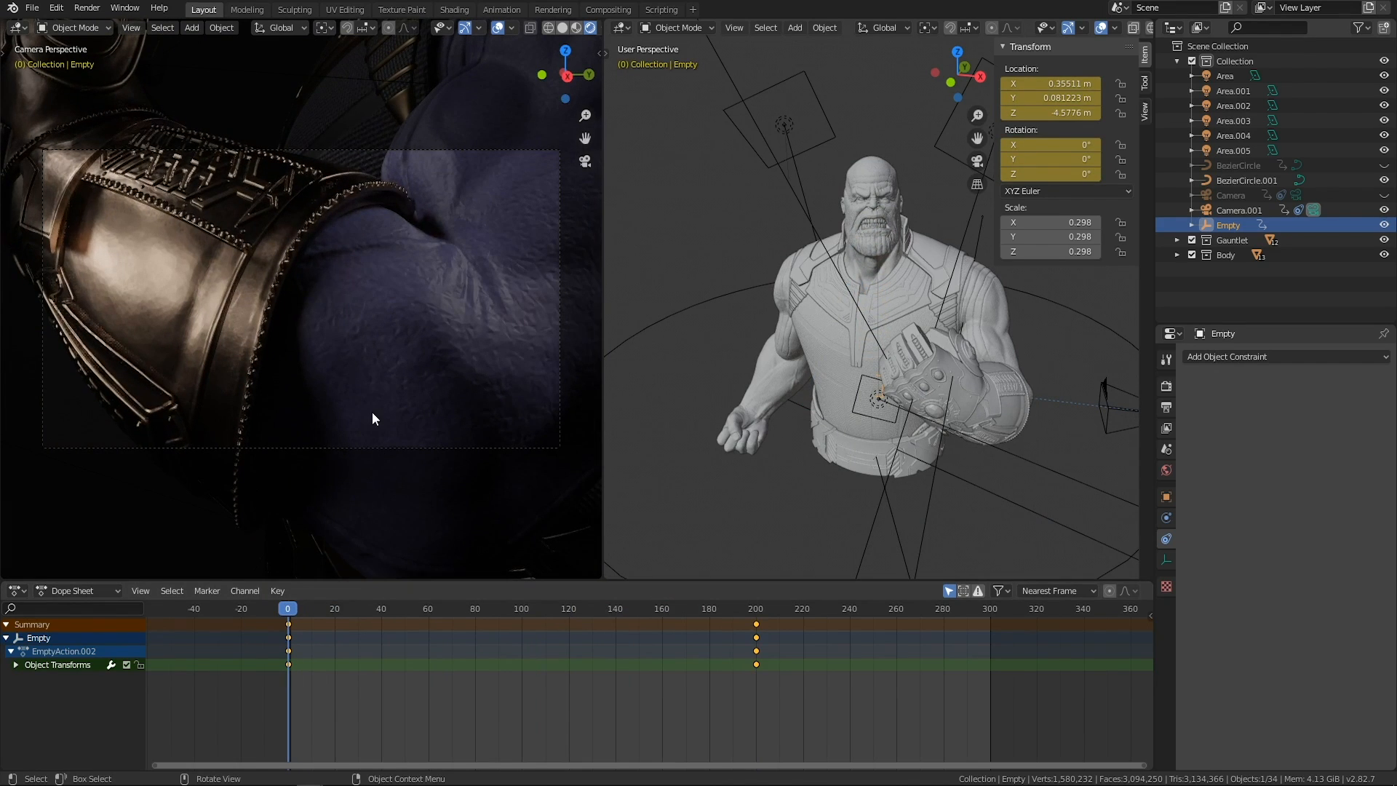
scroll(970, 495, down, 1)
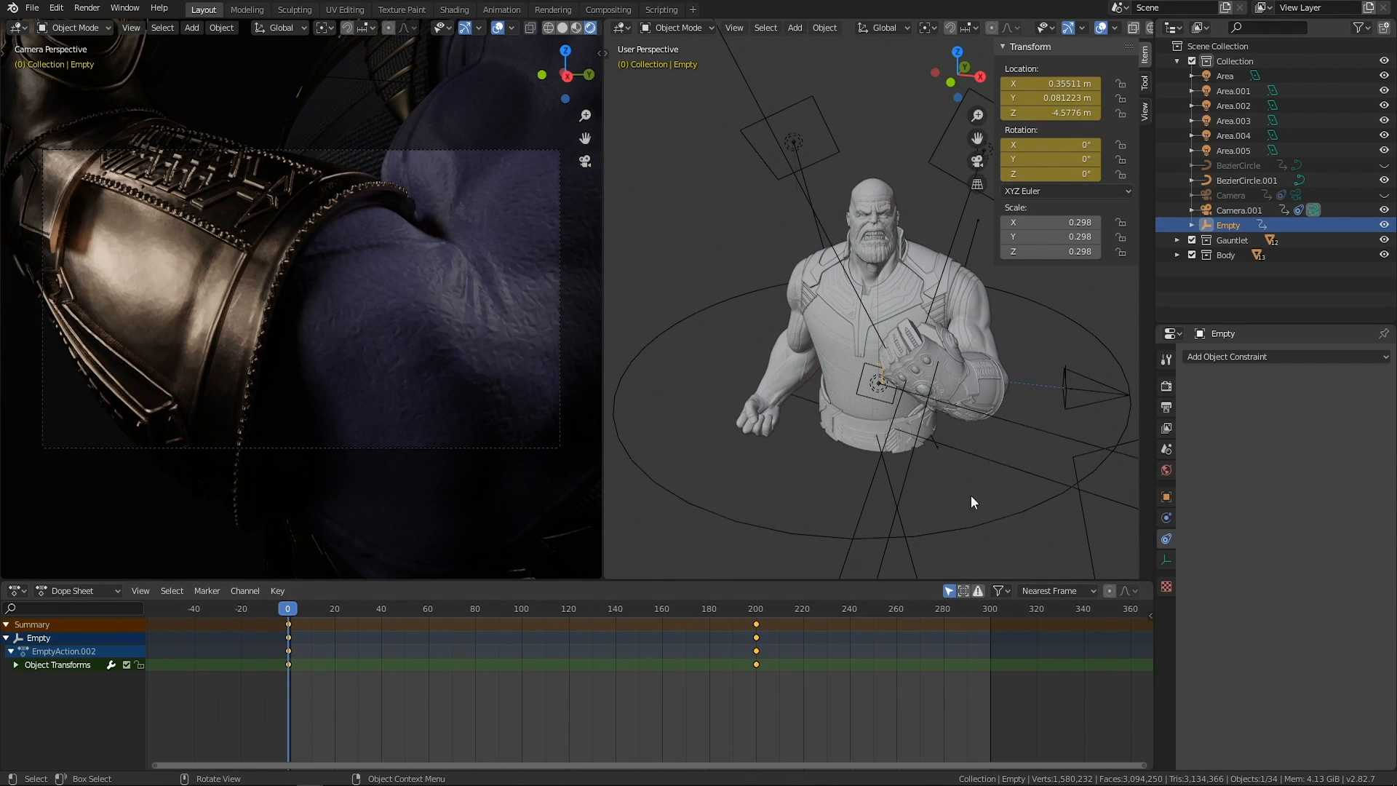
click(1012, 514)
key(s)
click(536, 510)
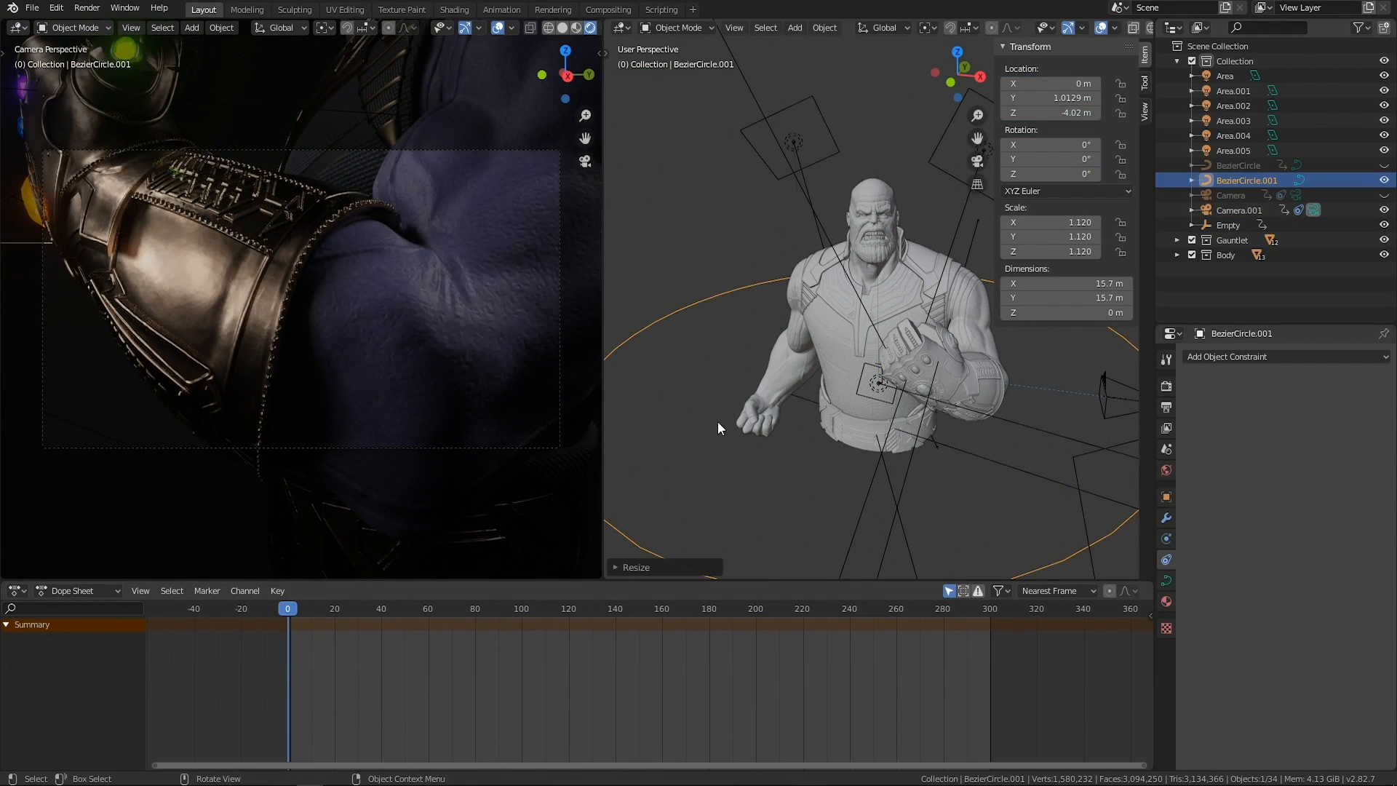
Play back the camera animation and go to frame 208.
key(space)
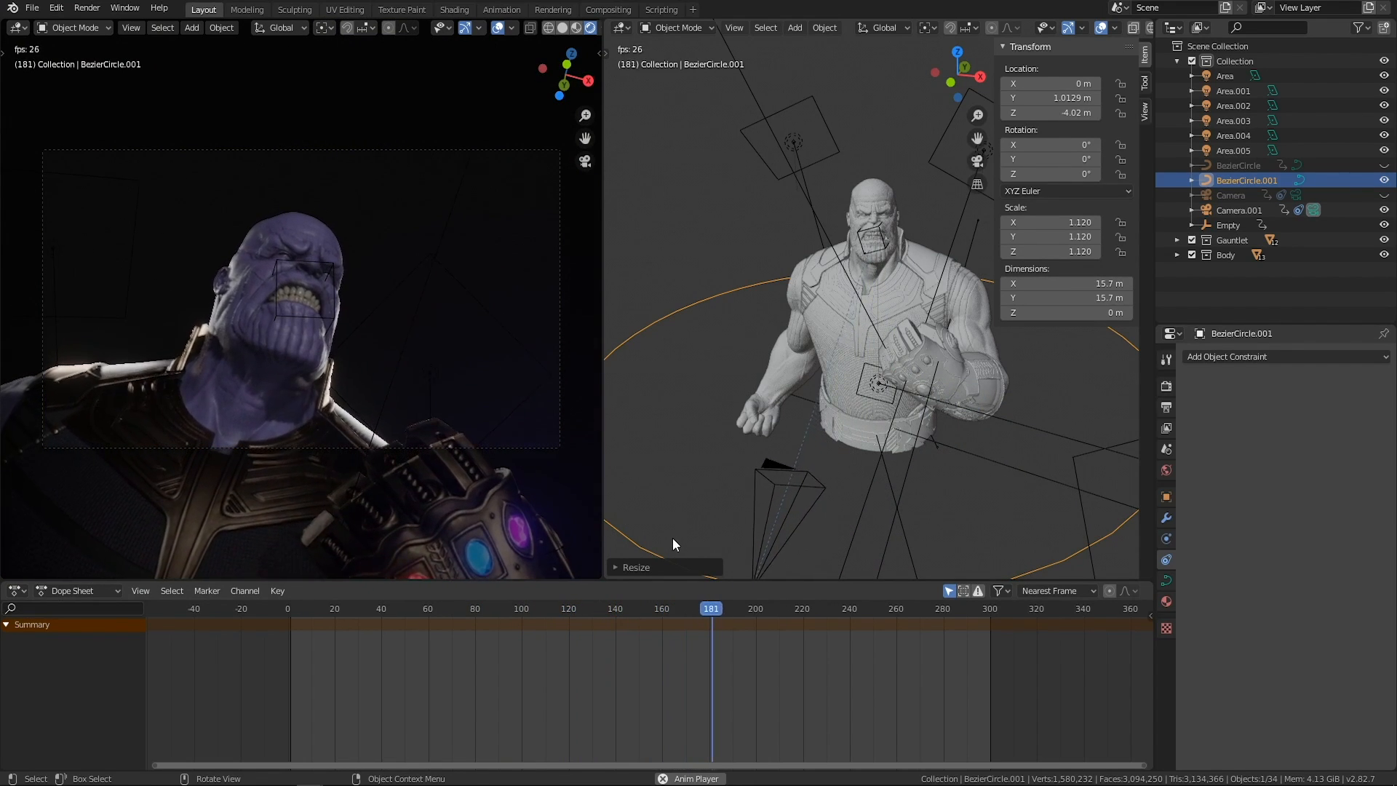
key(space)
drag(701, 618, 775, 641)
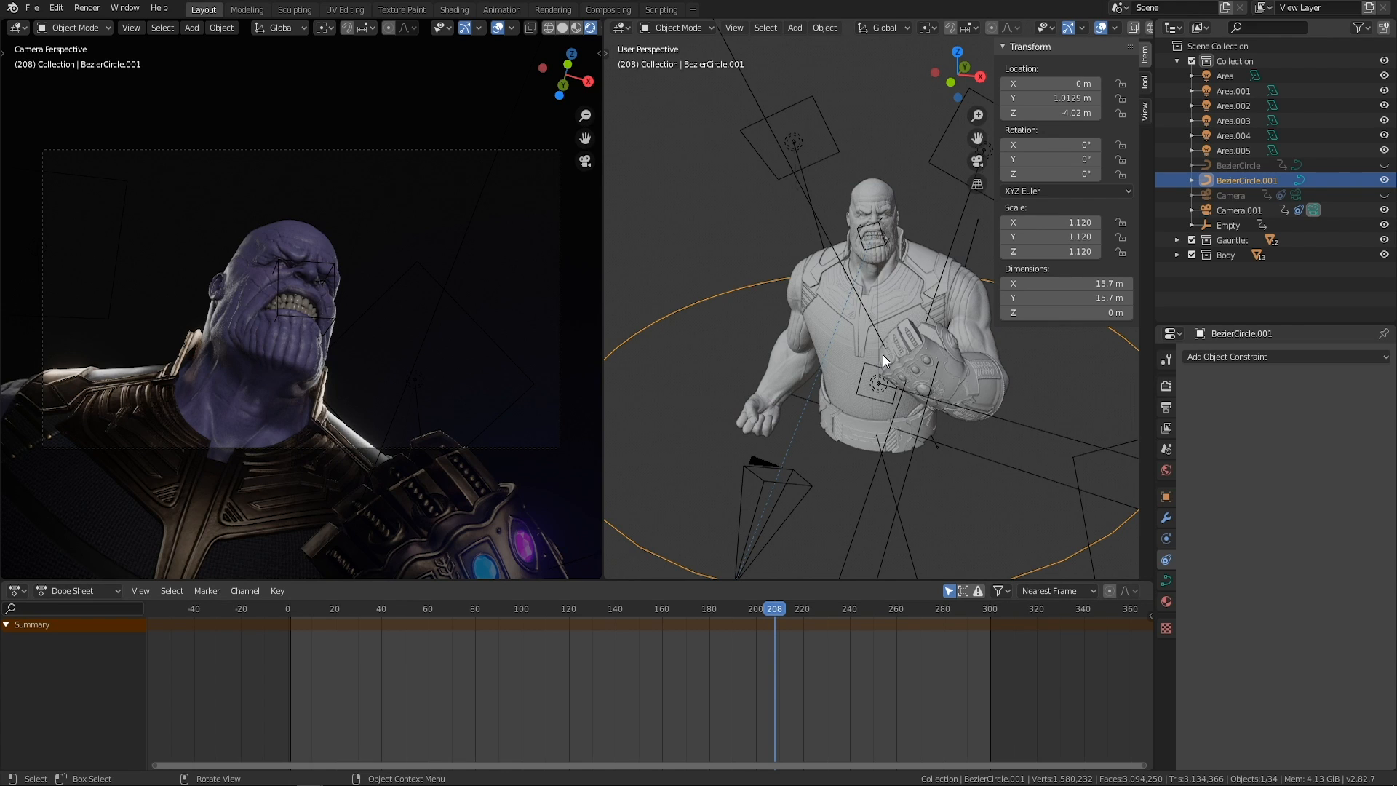
Examine Camera.001's placement on its circular path around the character from several angles.
middle_drag(870, 285, 867, 317)
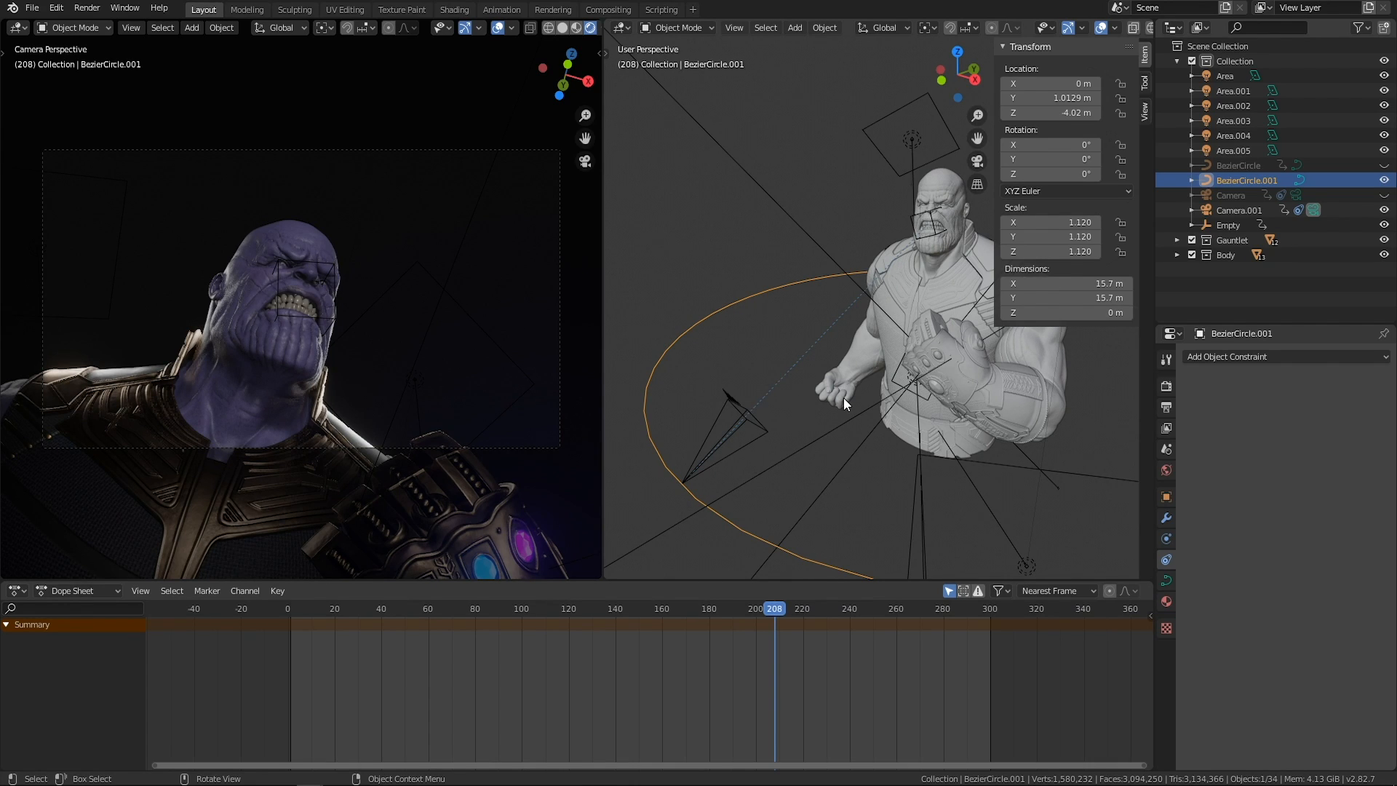
click(757, 438)
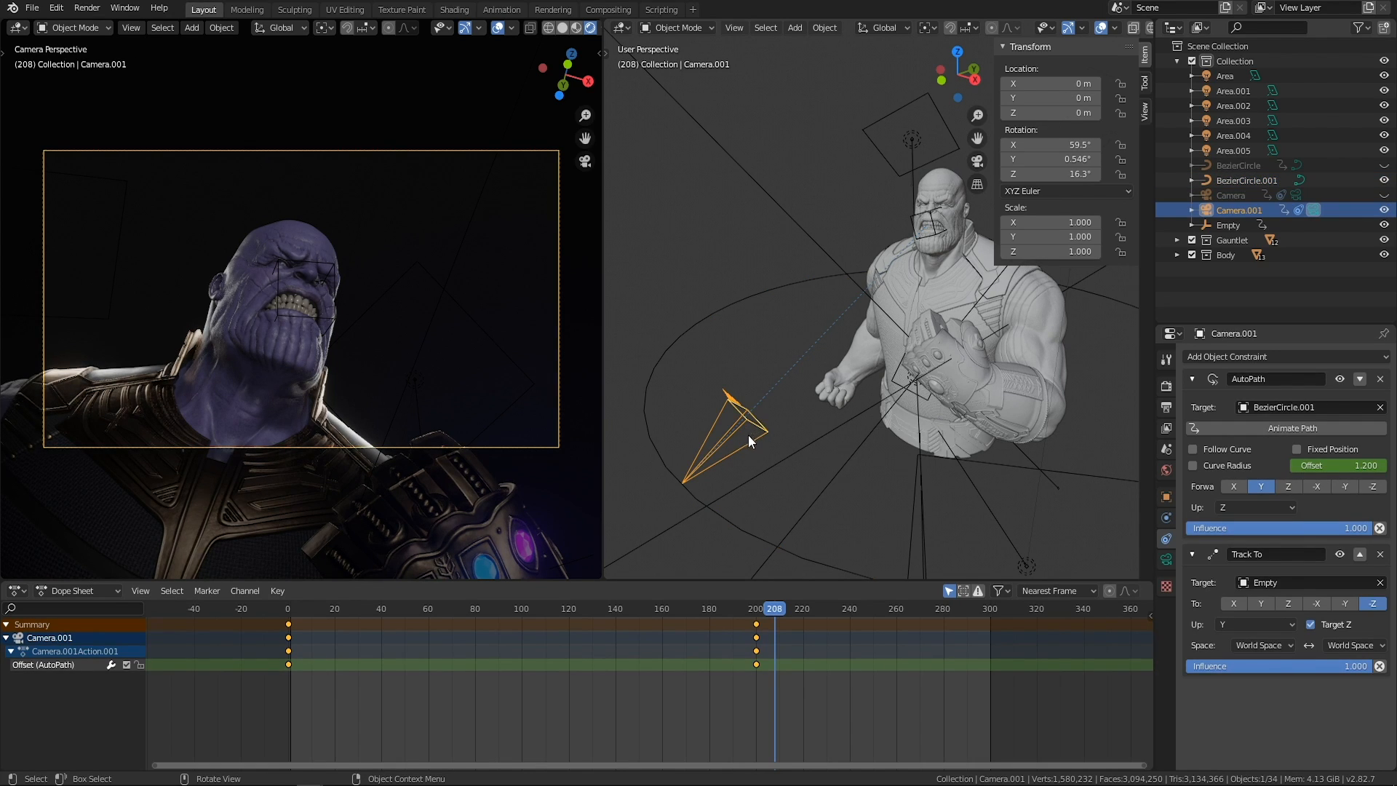
middle_drag(743, 401, 681, 372)
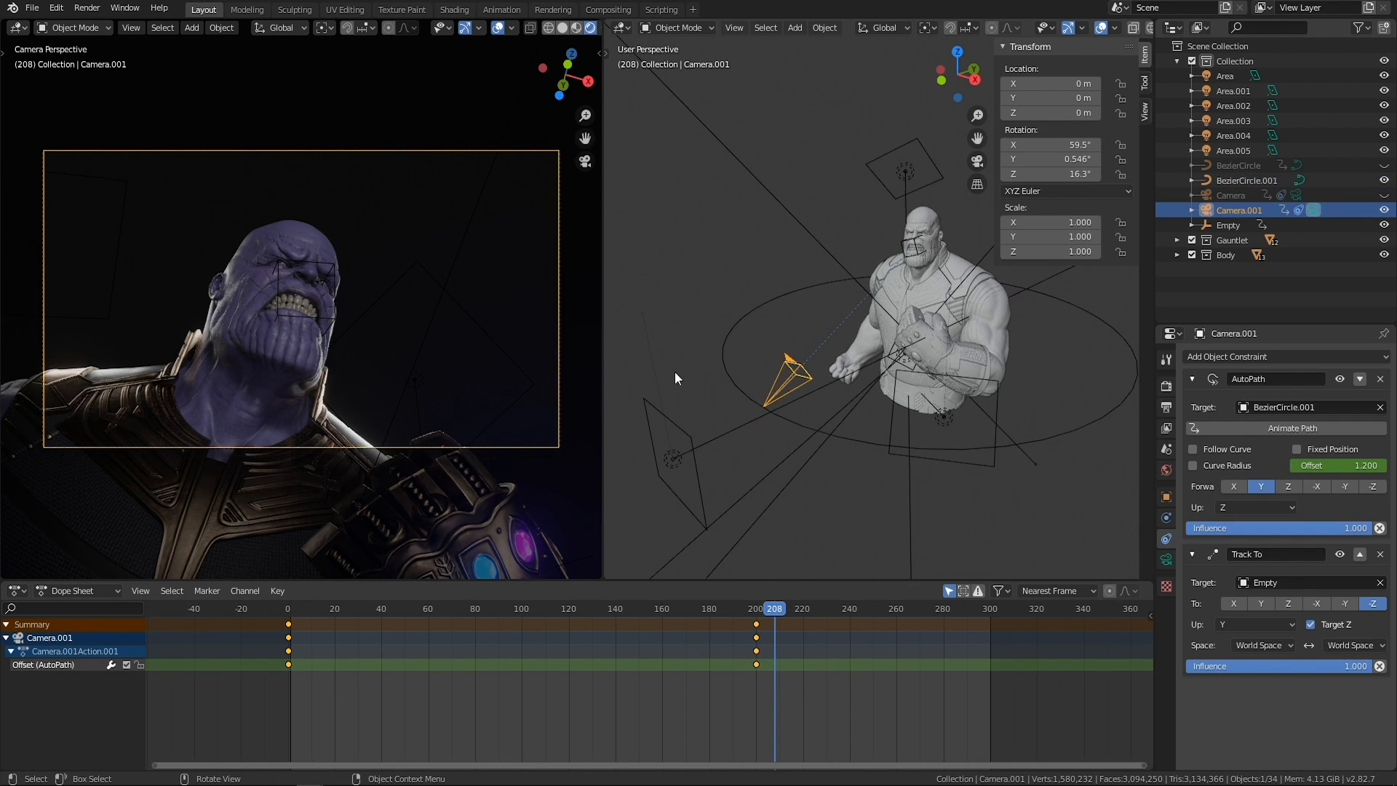
middle_drag(676, 318, 671, 359)
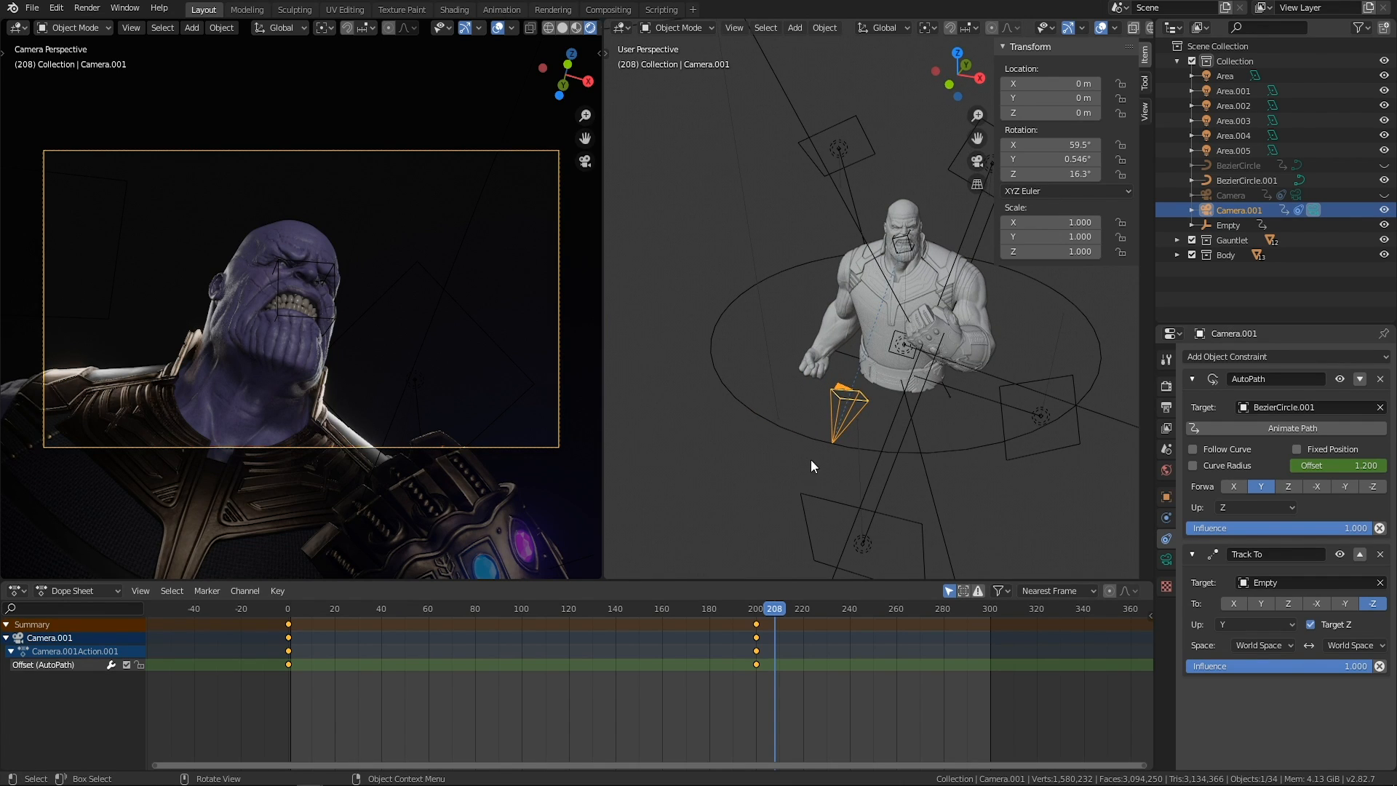
scroll(800, 435, up, 3)
scroll(807, 410, down, 3)
scroll(805, 381, up, 3)
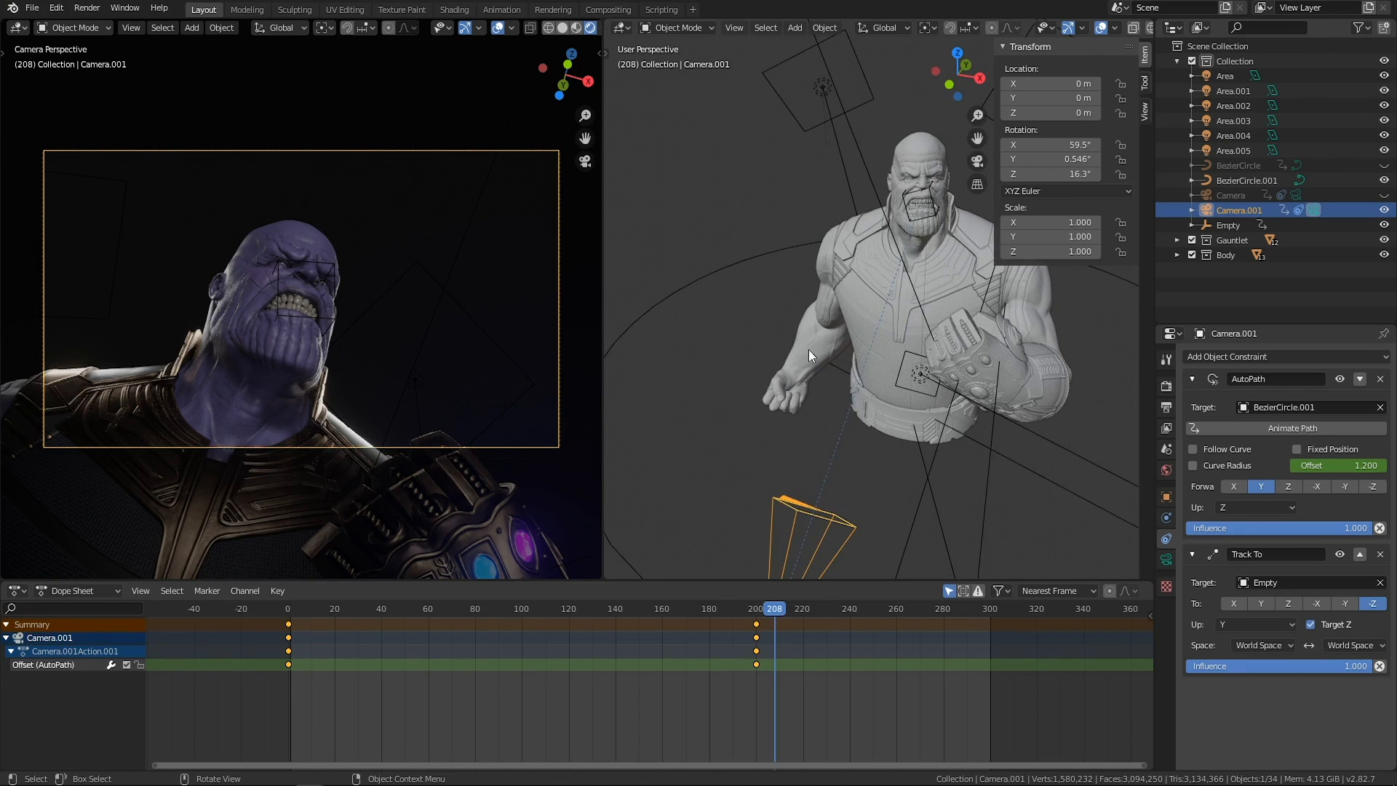
middle_drag(808, 269, 803, 243)
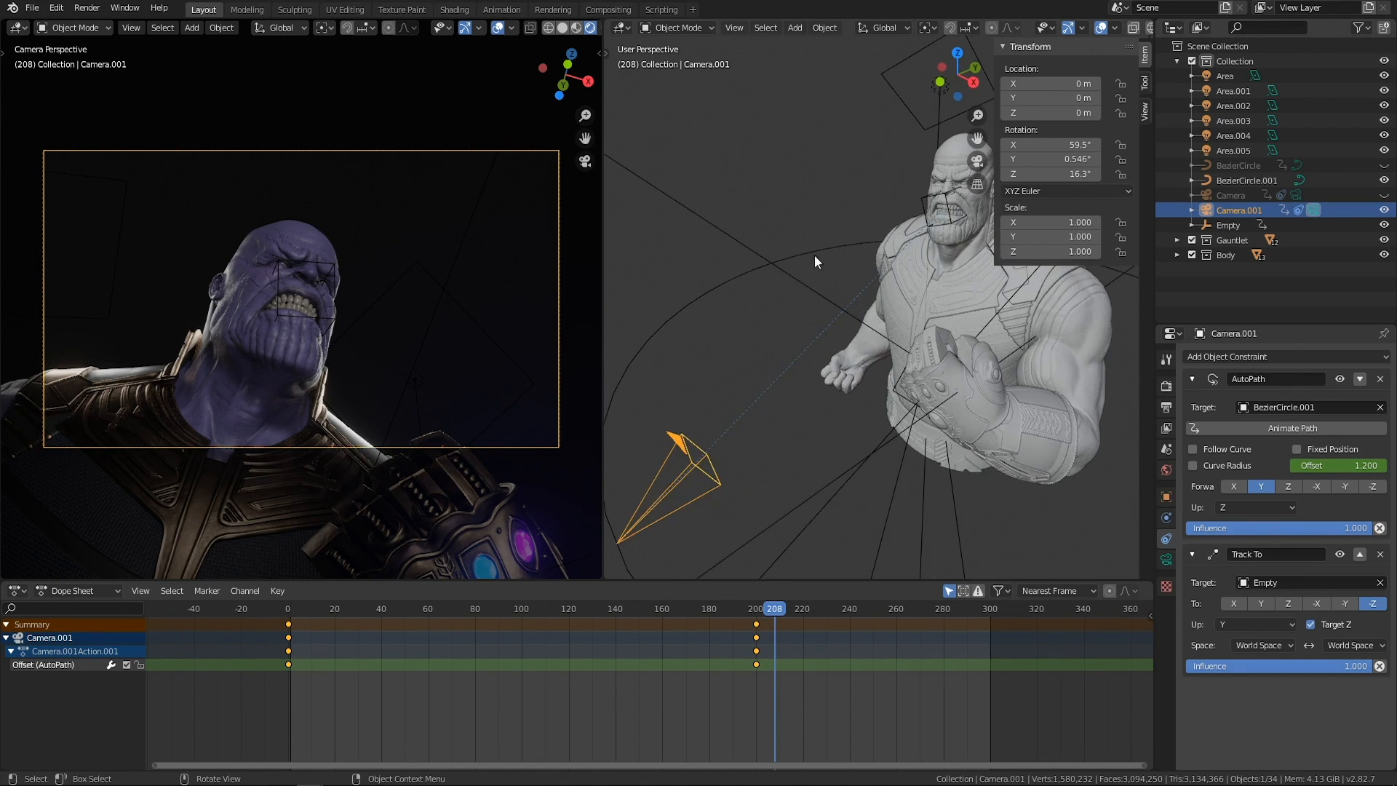
middle_drag(745, 419, 885, 221)
Select the empty at frame 208 and try moving it from the face down toward the gauntlet.
click(884, 221)
middle_drag(837, 263, 858, 330)
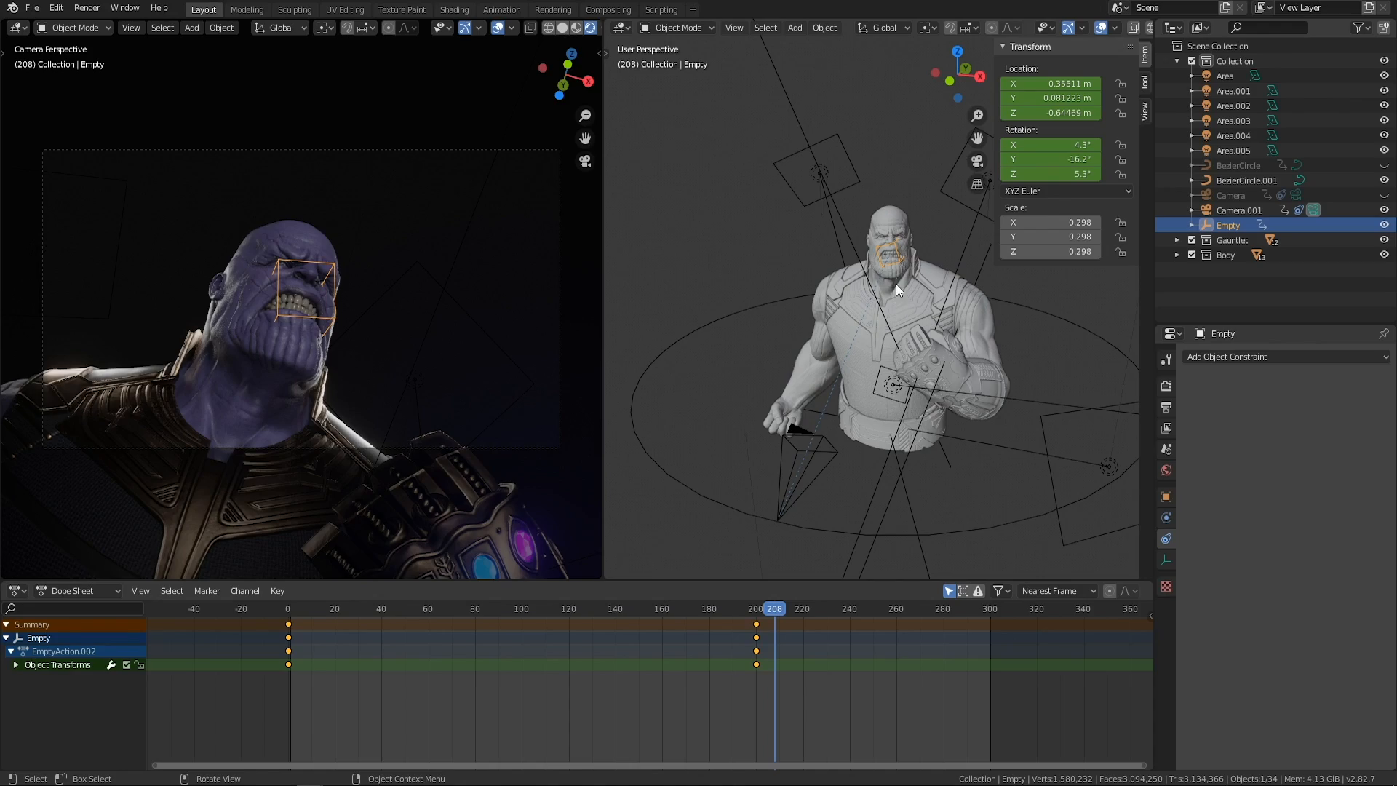
key(g)
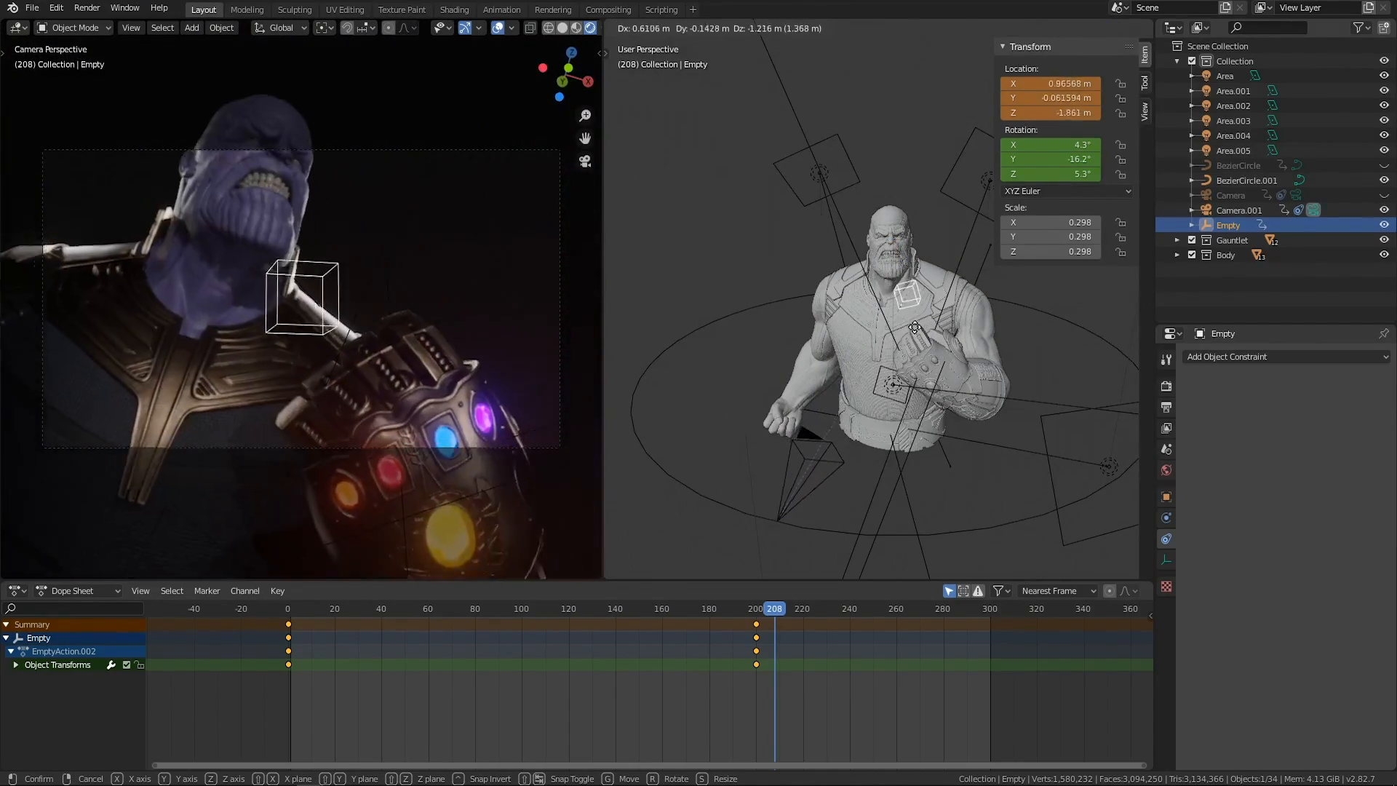
click(891, 356)
middle_drag(891, 356, 958, 376)
middle_drag(900, 318, 862, 326)
key(g)
click(958, 355)
Adjust the empty's position in front of the gauntlet to about X 2.03 m, Y -2.28 m, Z -2.93 m.
middle_drag(959, 355, 848, 357)
key(g)
click(821, 335)
key(g)
click(951, 391)
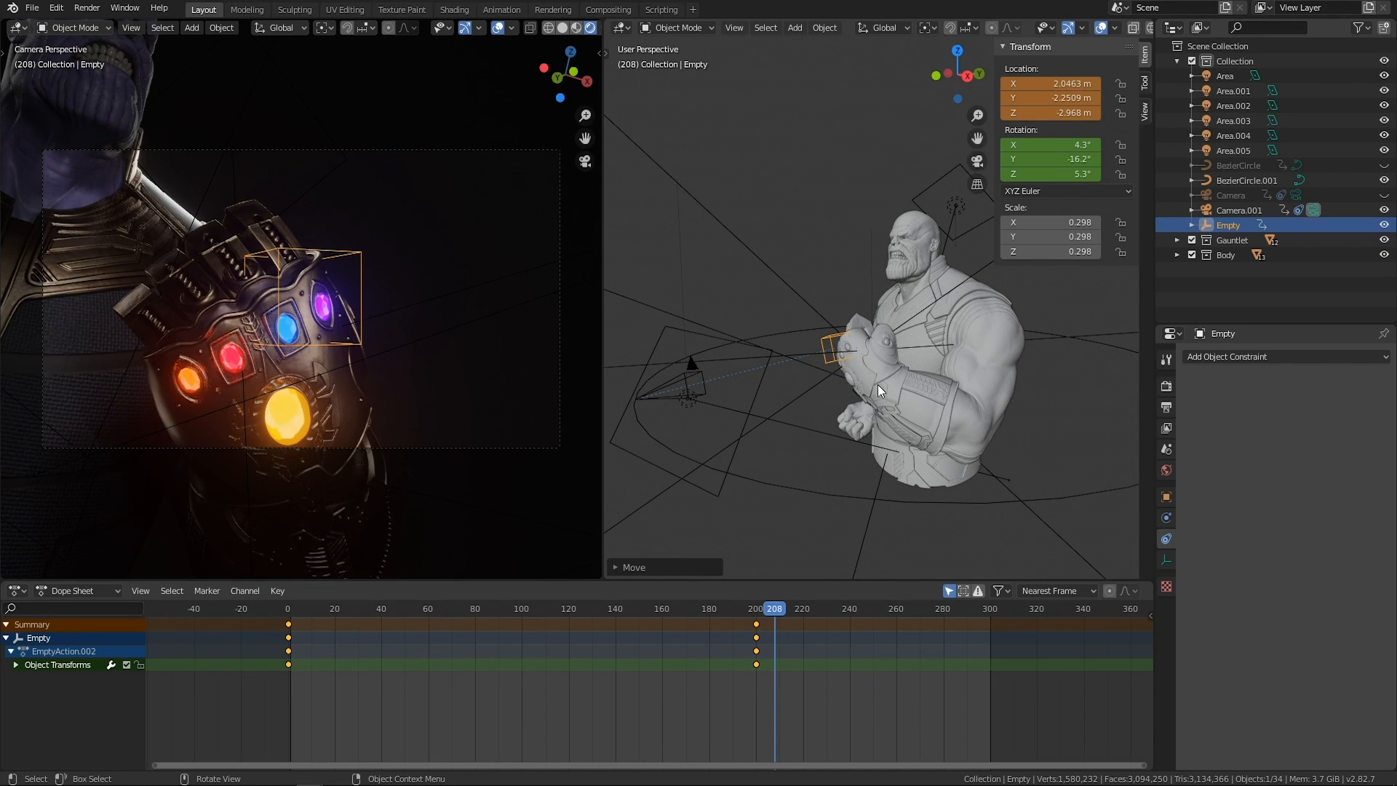
key(g)
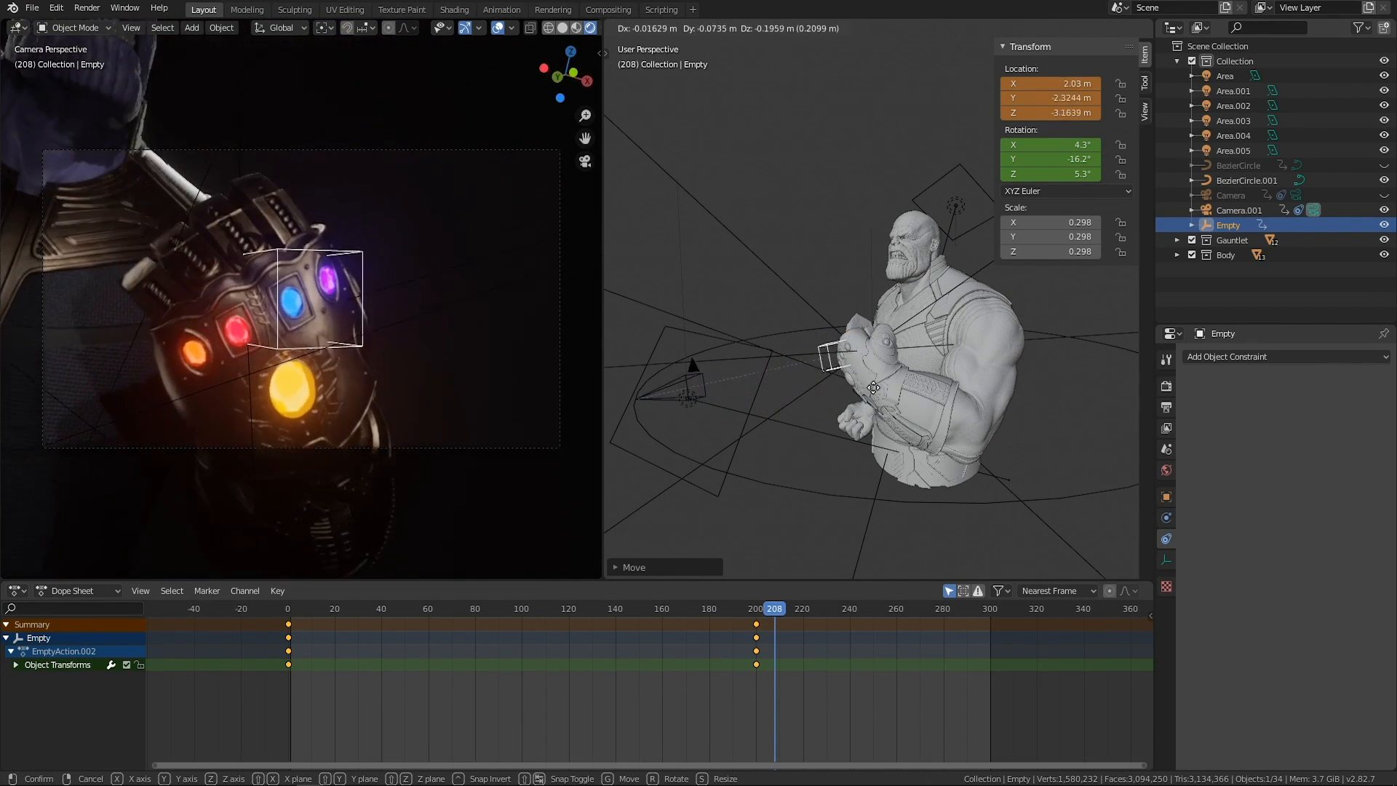
click(878, 385)
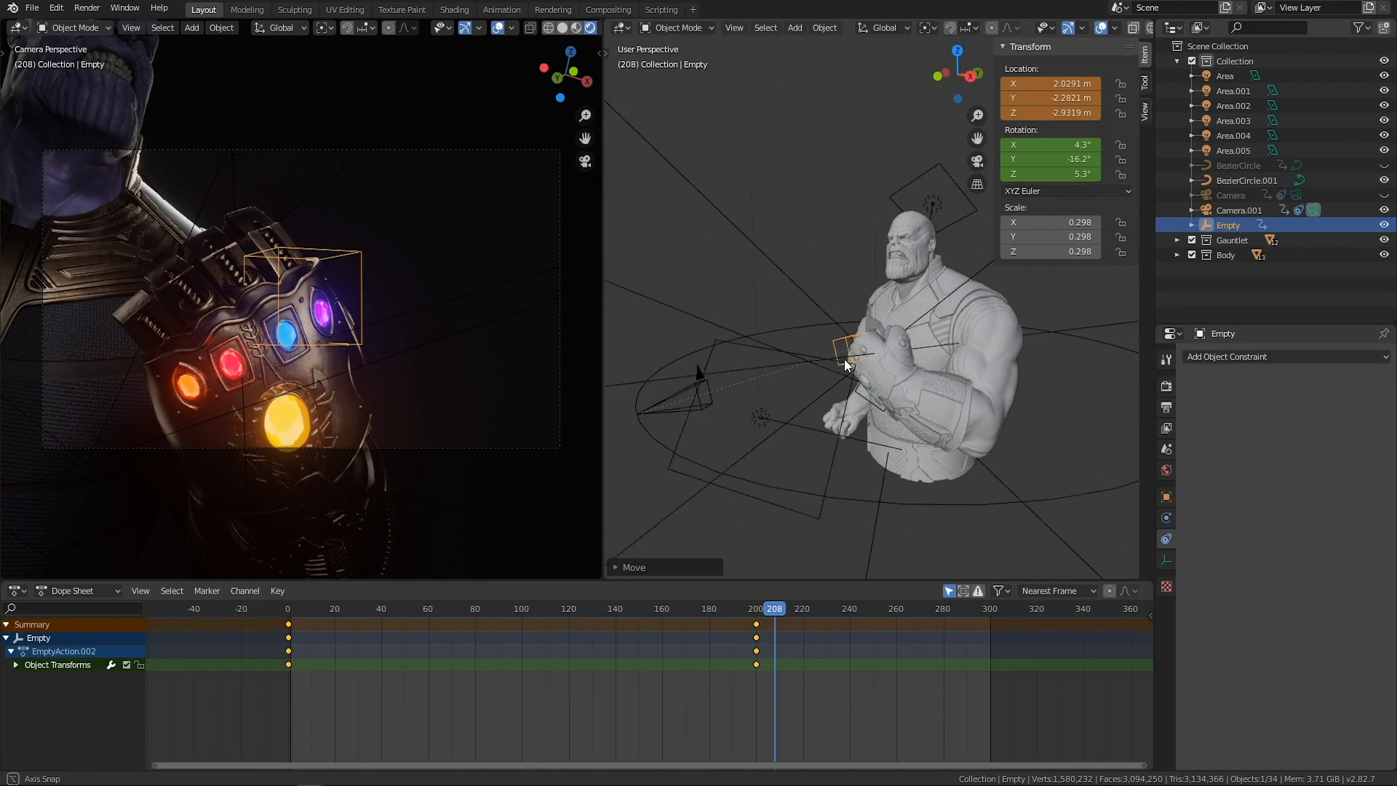
middle_drag(840, 357, 905, 365)
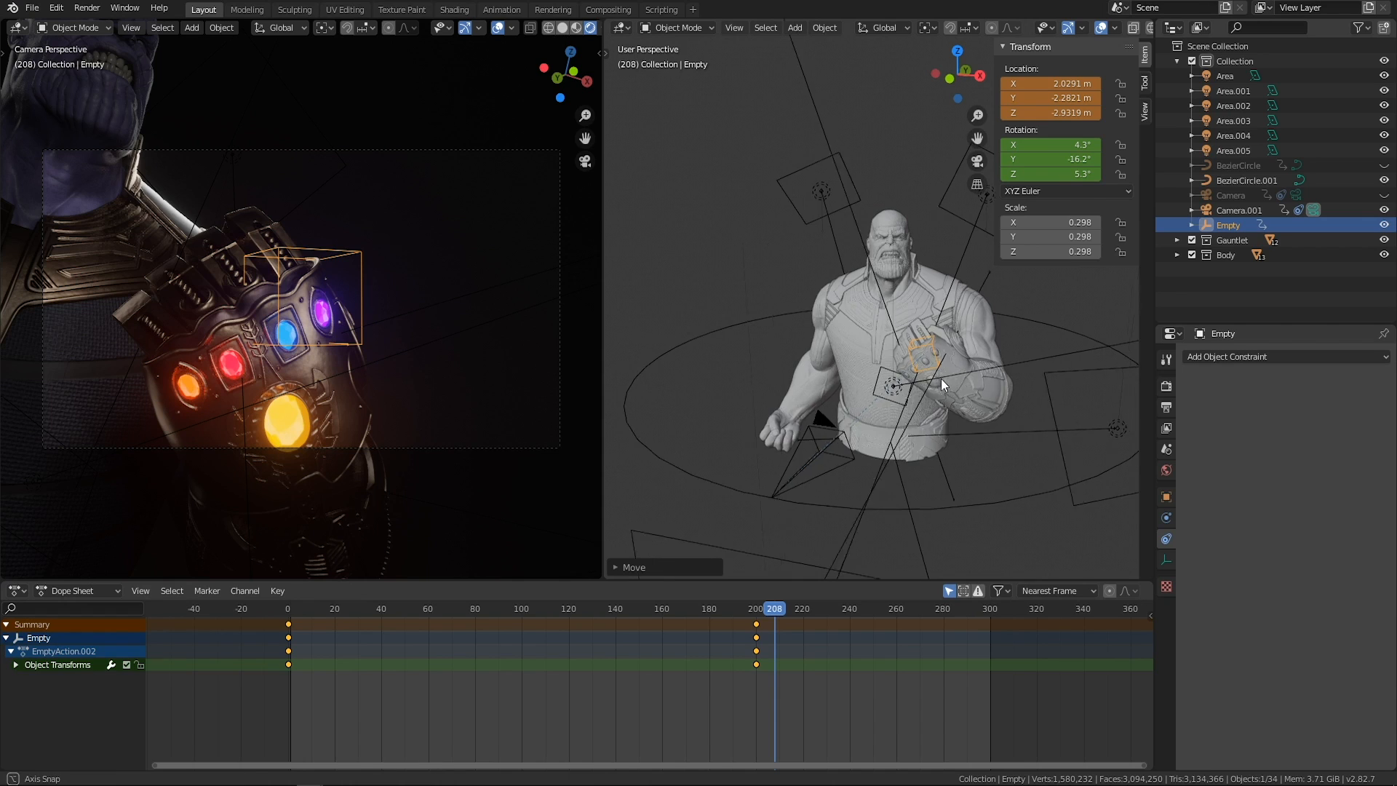
middle_drag(944, 377, 927, 377)
Return to about frame 186 and hide the gizmos and overlays in the camera viewport.
drag(766, 625, 721, 684)
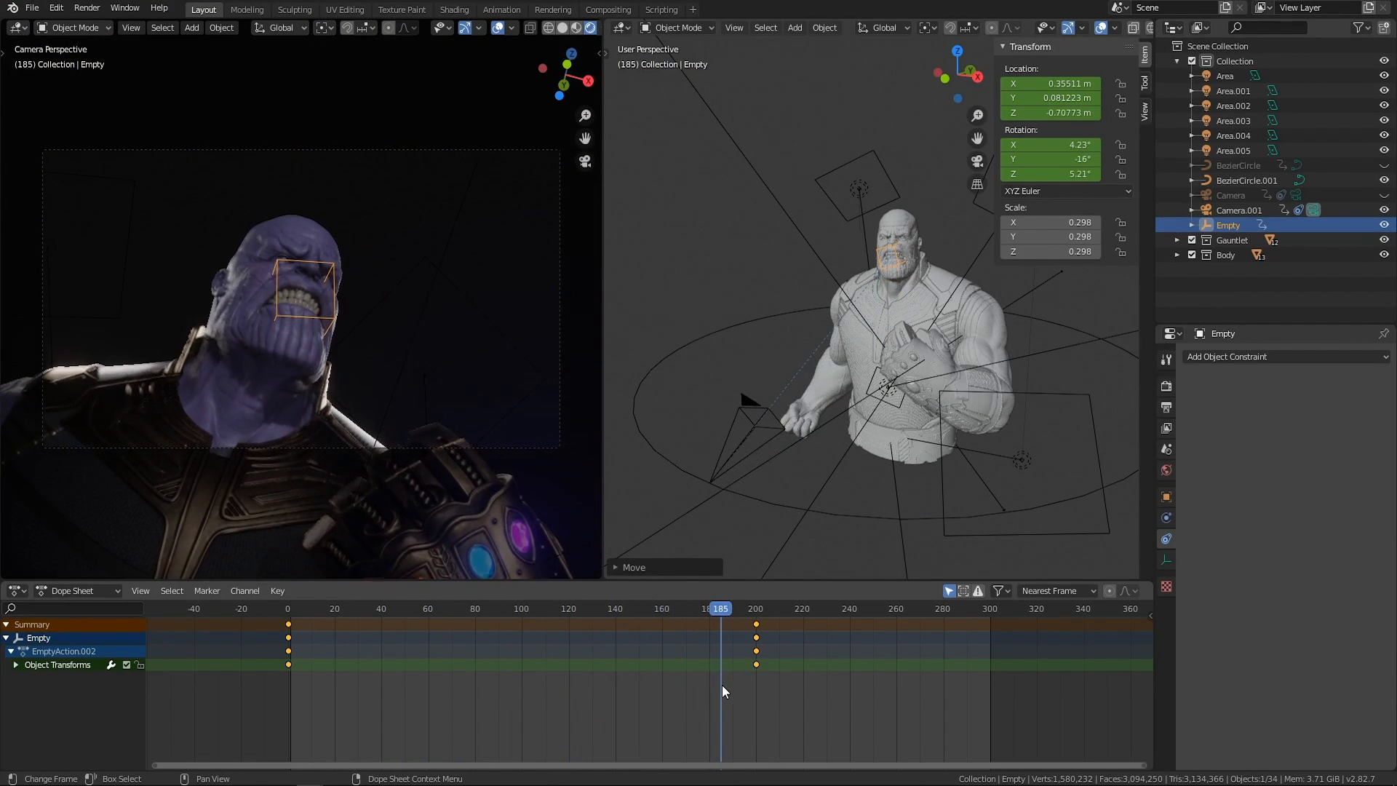
click(463, 28)
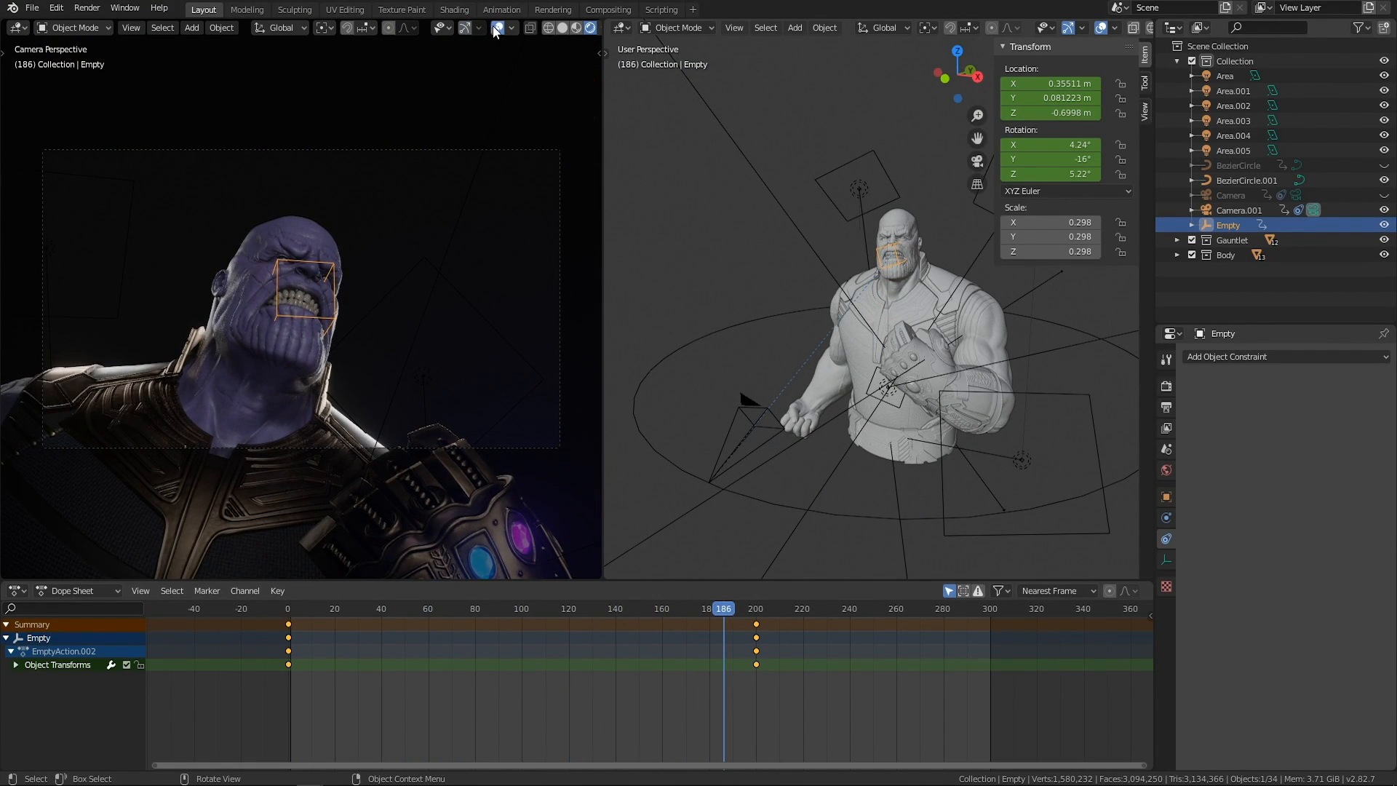
click(499, 28)
Scrub through the camera animation in the clean camera view and stop at frame 194.
drag(718, 616, 311, 616)
drag(208, 617, 708, 641)
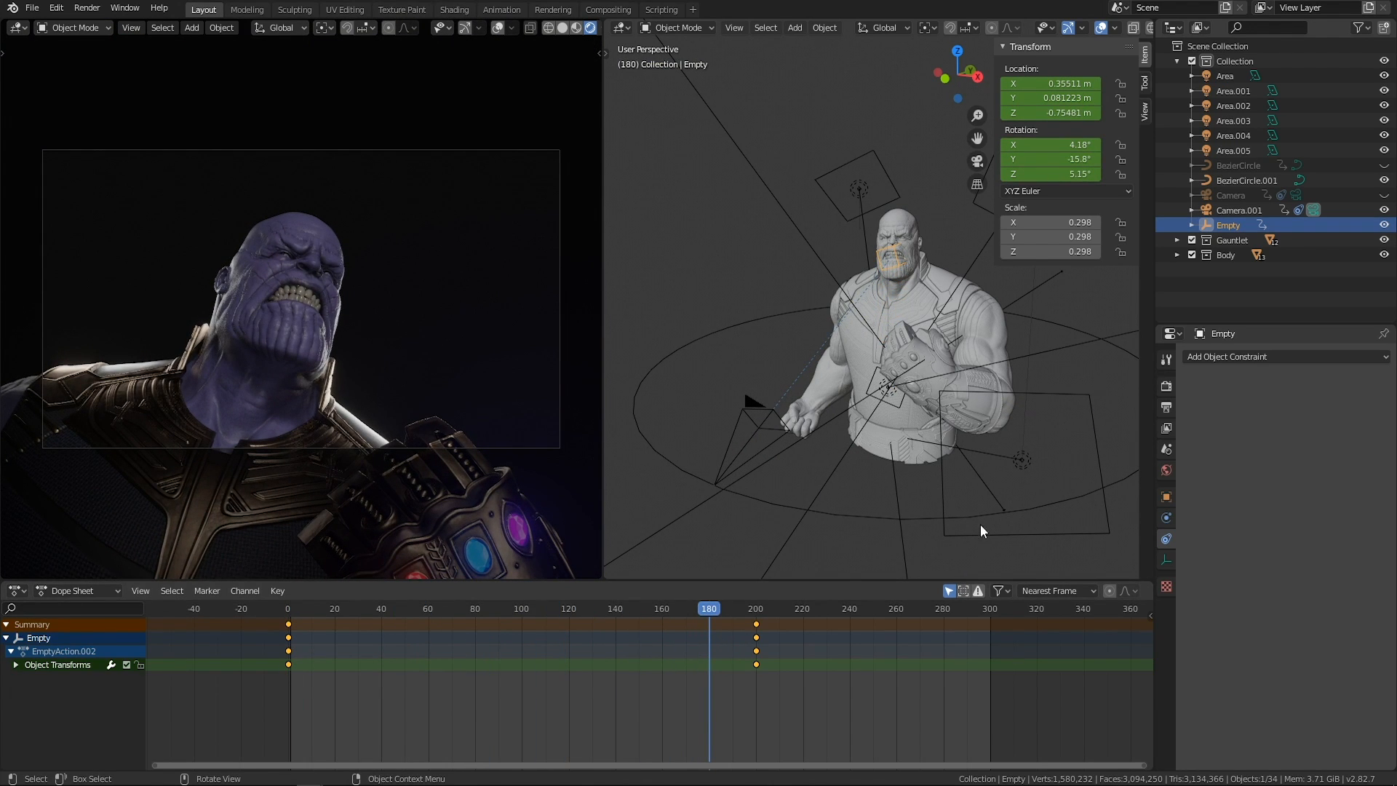
drag(710, 614, 742, 625)
middle_drag(871, 433, 753, 430)
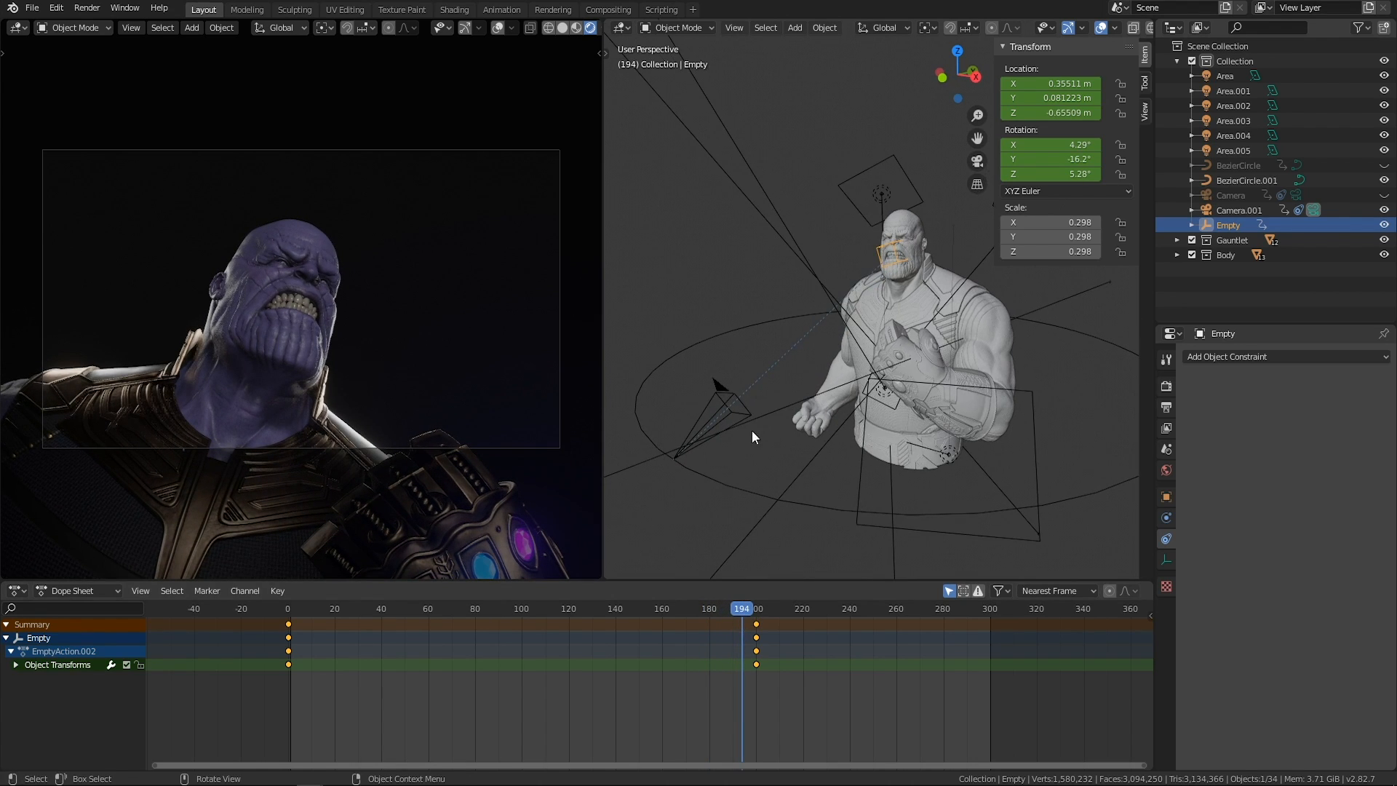
Select Camera.001 to inspect its AutoPath and Track To constraints, clear the selection and view the camera path around the character.
click(745, 405)
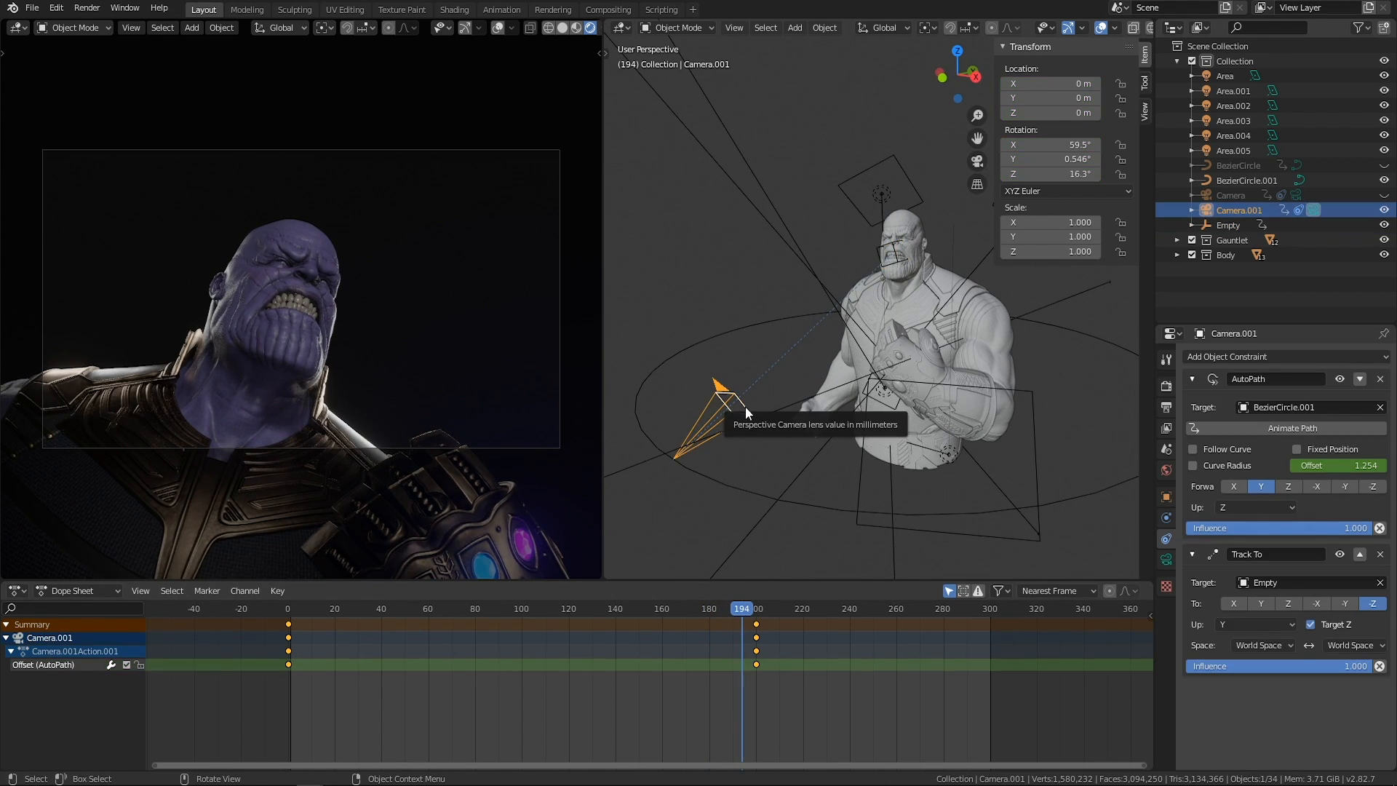
click(713, 291)
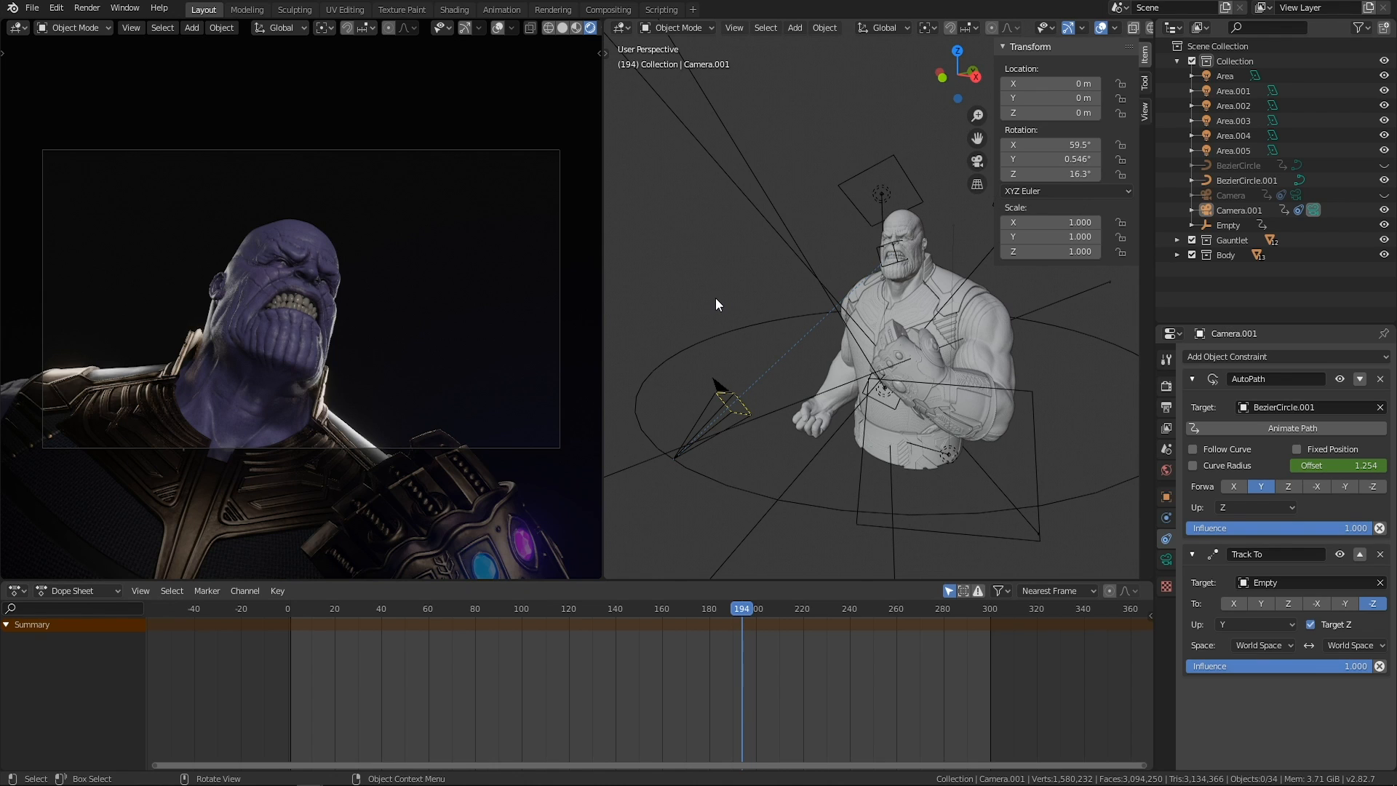
middle_drag(719, 301, 770, 308)
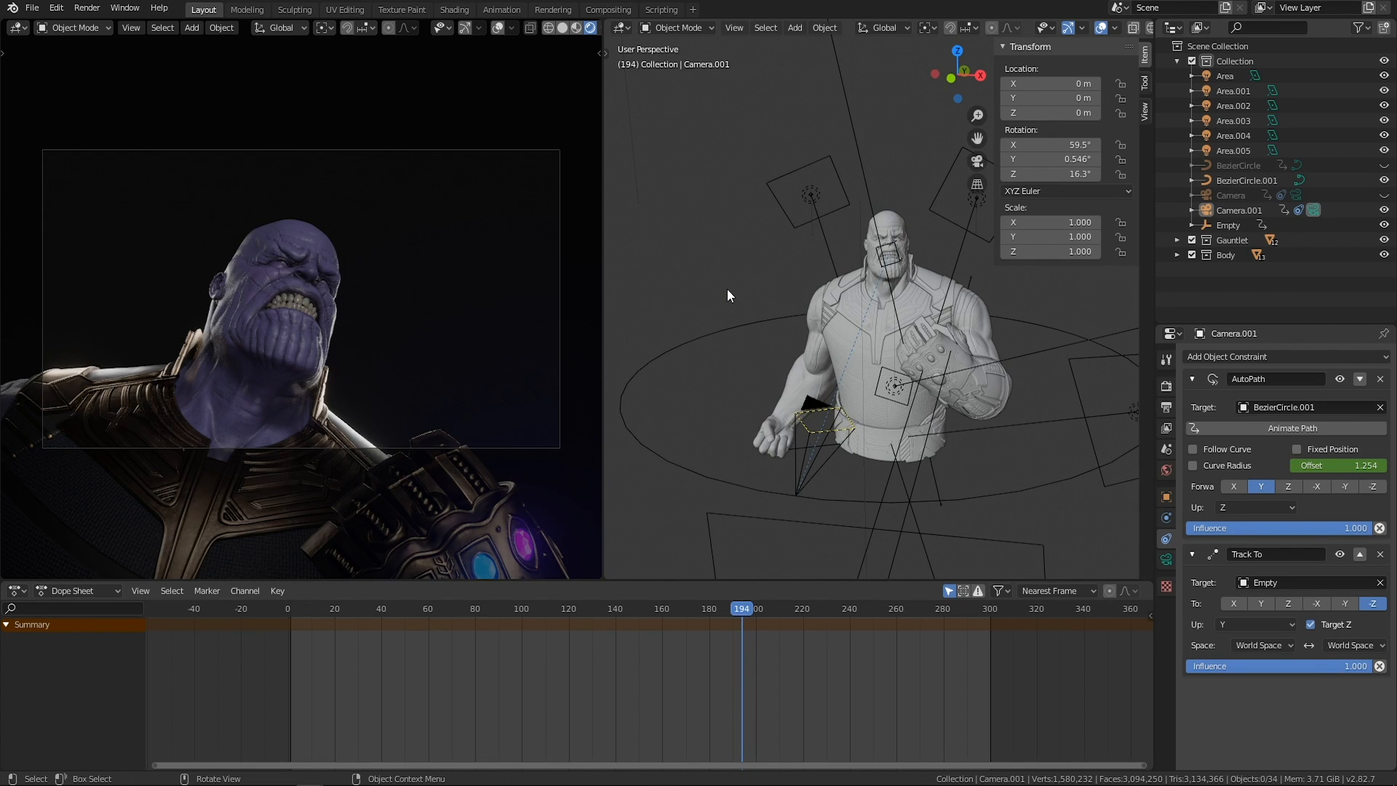
middle_drag(757, 346, 1055, 415)
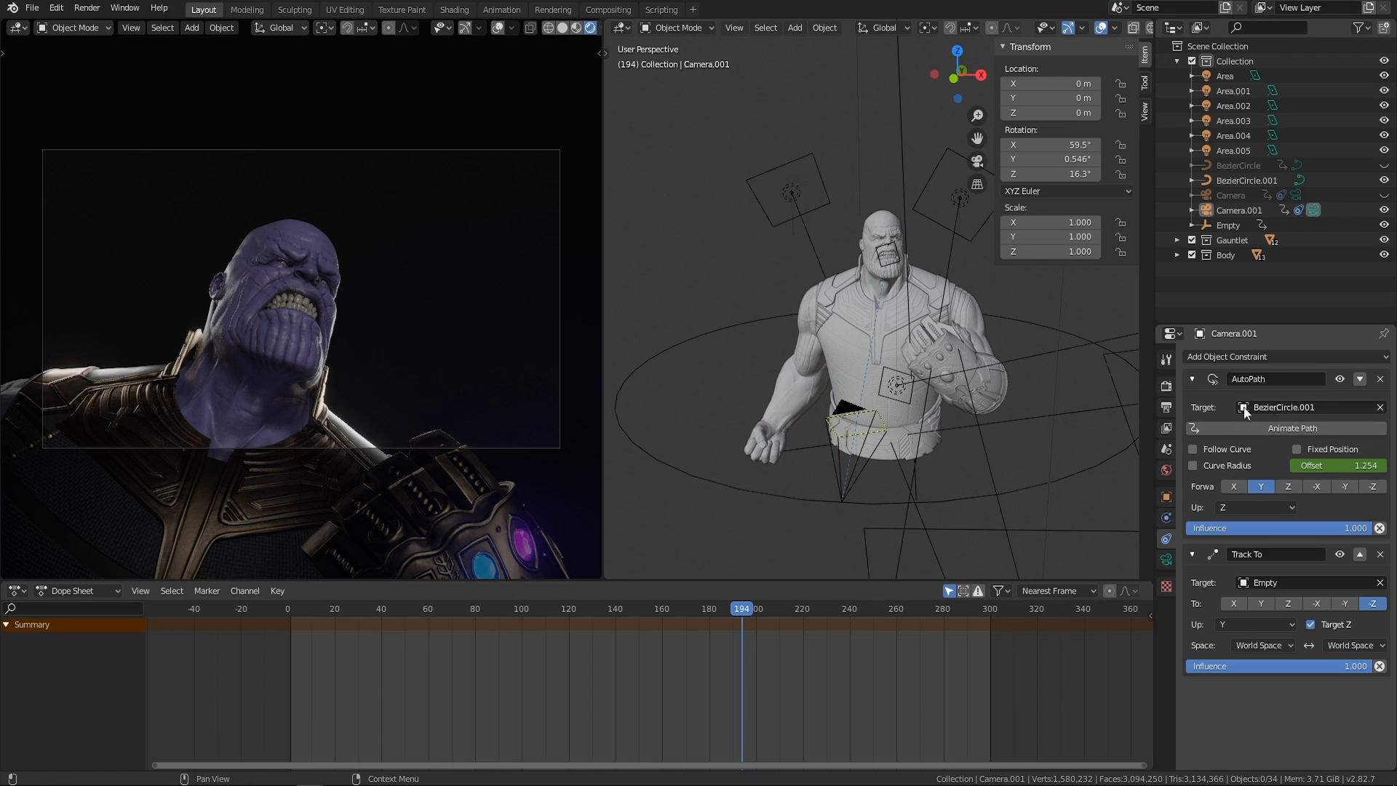
middle_drag(957, 421, 1055, 429)
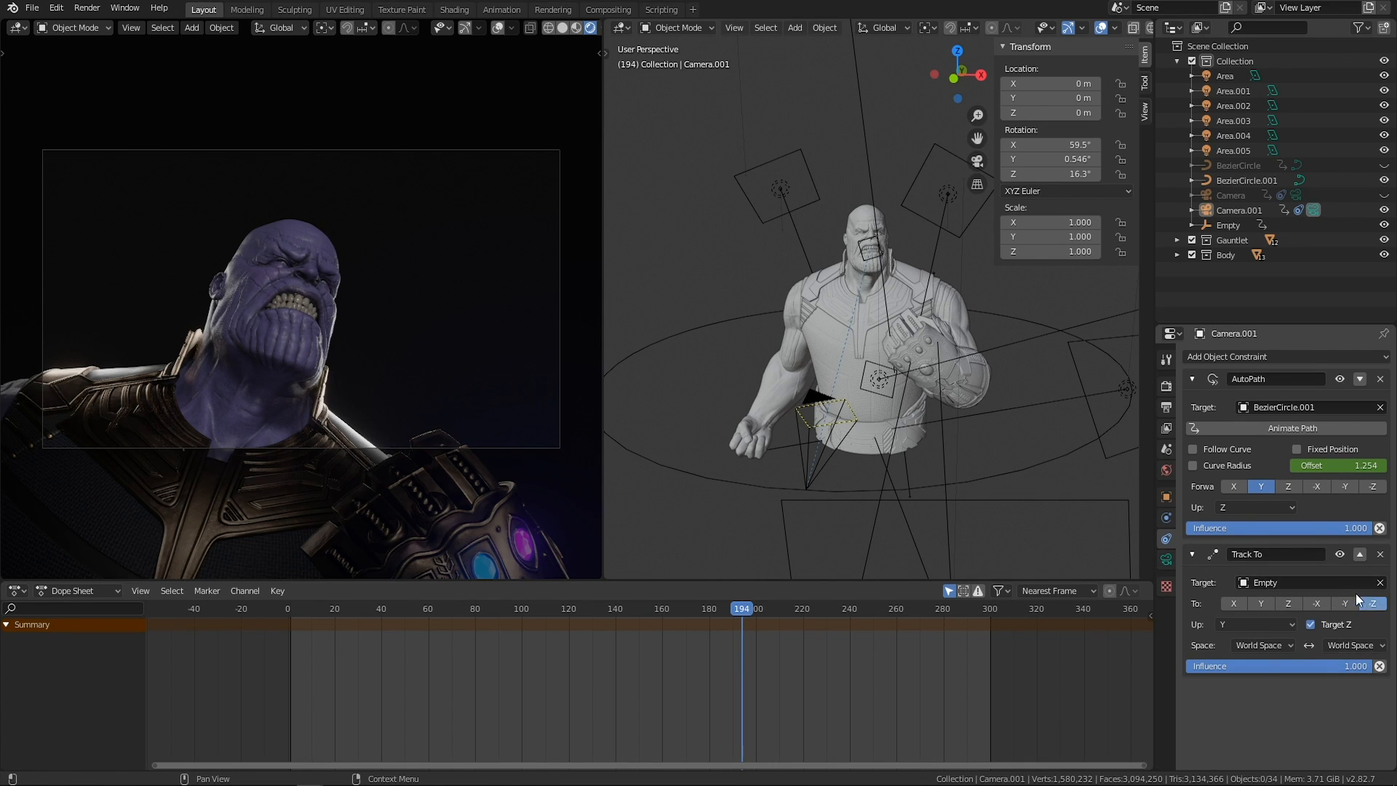
Try Camera.001's Track To constraint above AutoPath, check frames 100 and 87, and put AutoPath back on top.
click(1359, 554)
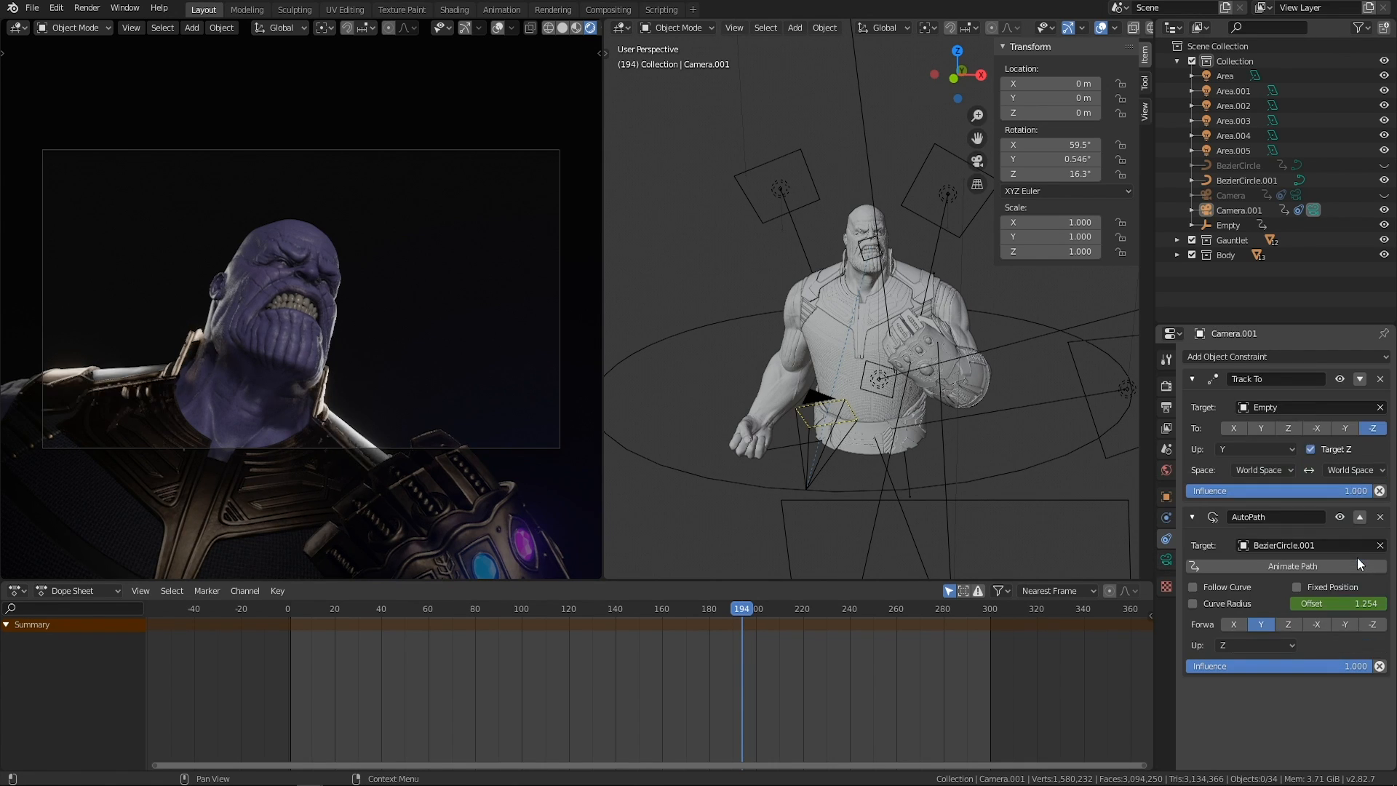
drag(742, 610, 522, 608)
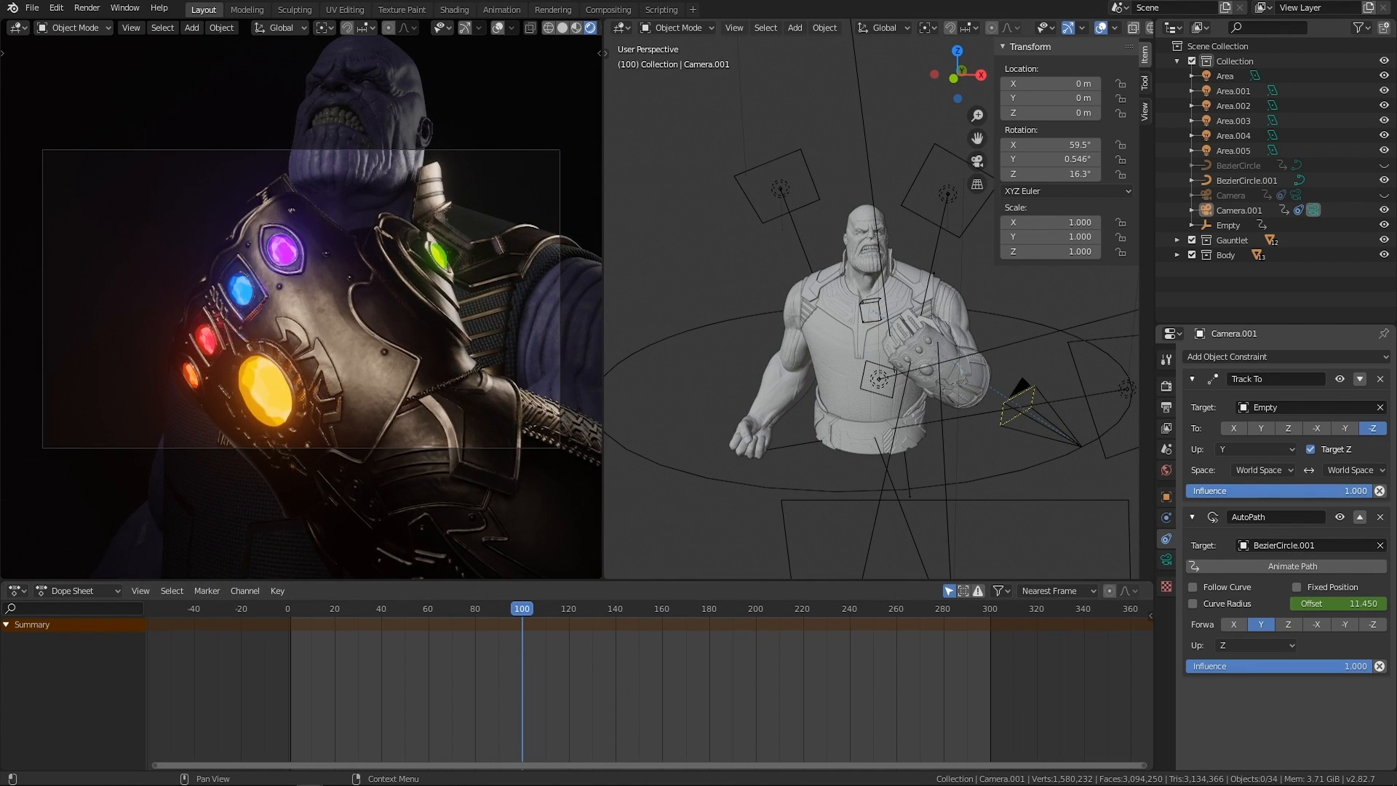
middle_drag(884, 458, 618, 524)
mouse_move(494, 611)
mouse_down()
mouse_move(363, 613)
mouse_move(609, 616)
mouse_move(536, 601)
mouse_move(596, 600)
mouse_move(470, 587)
mouse_move(643, 591)
mouse_move(384, 586)
mouse_move(491, 584)
mouse_up()
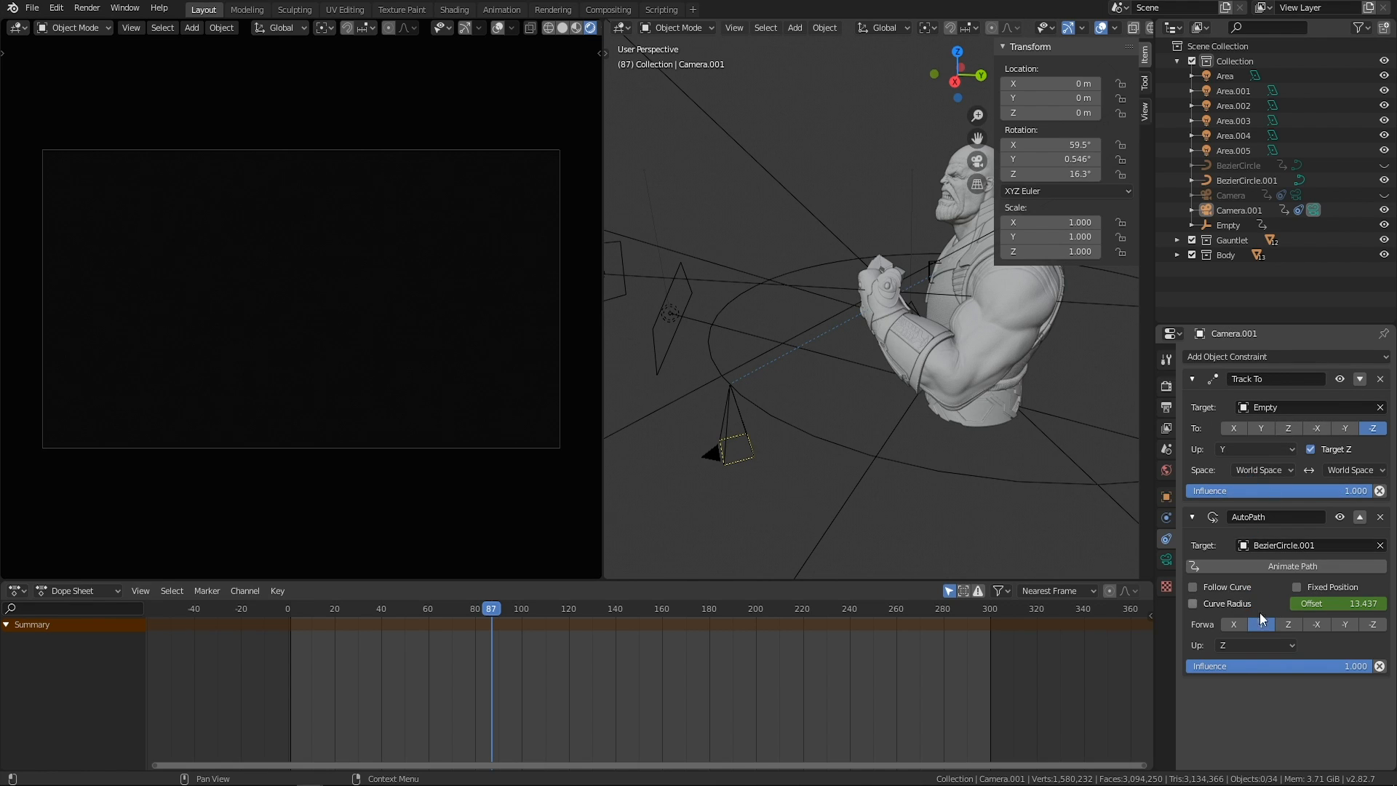
click(1359, 378)
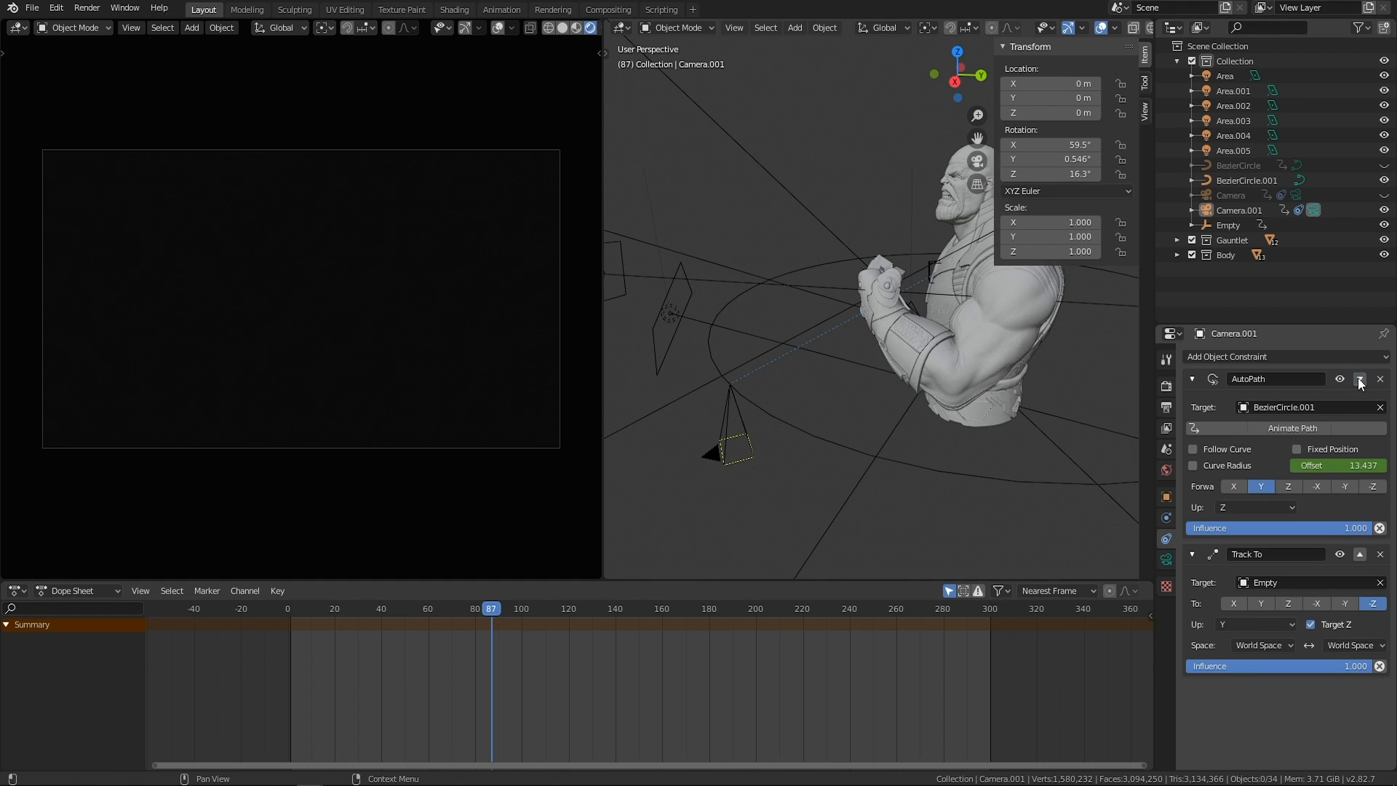
Scrub the animation from frame 39 to frame 197 to check the camera's motion with AutoPath first.
drag(509, 601, 379, 591)
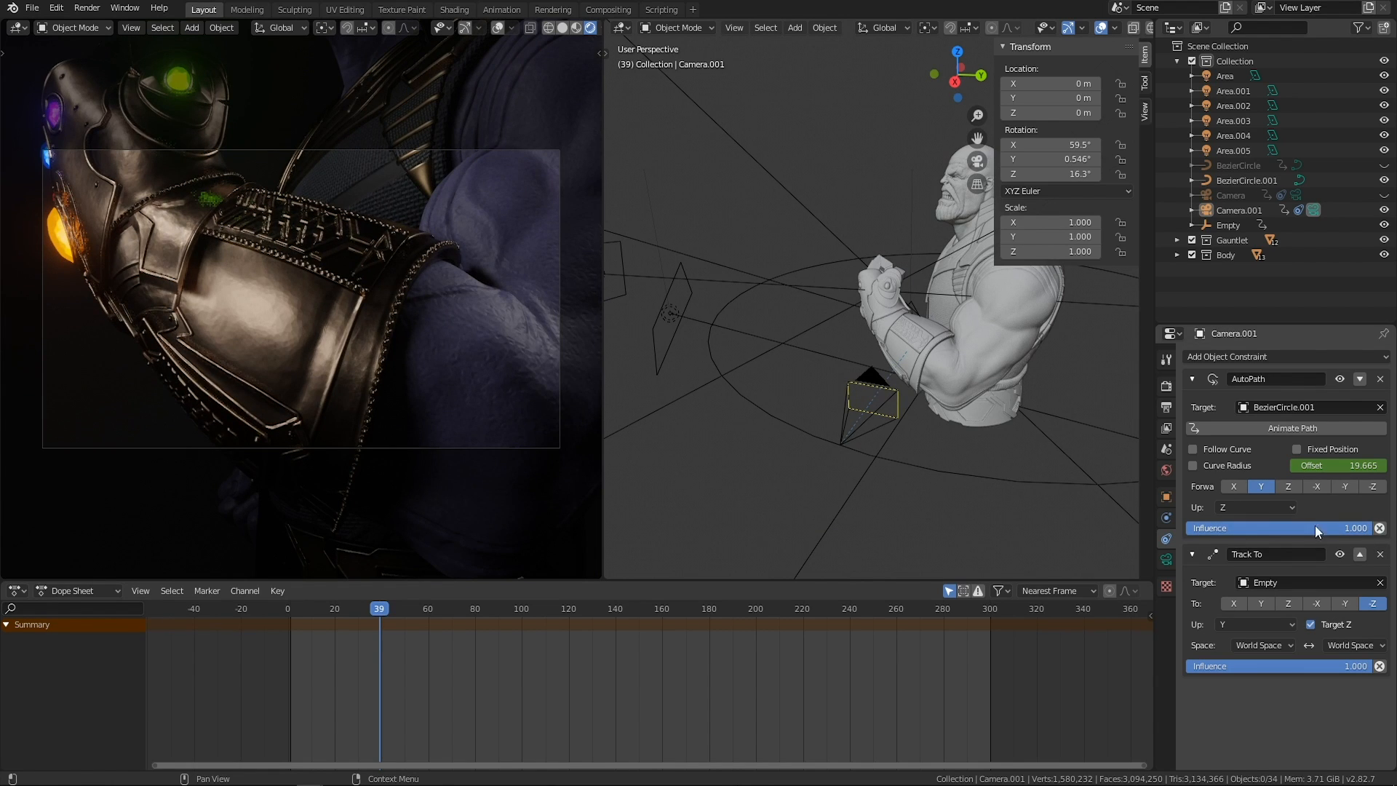
middle_drag(898, 508, 851, 492)
drag(427, 607, 749, 603)
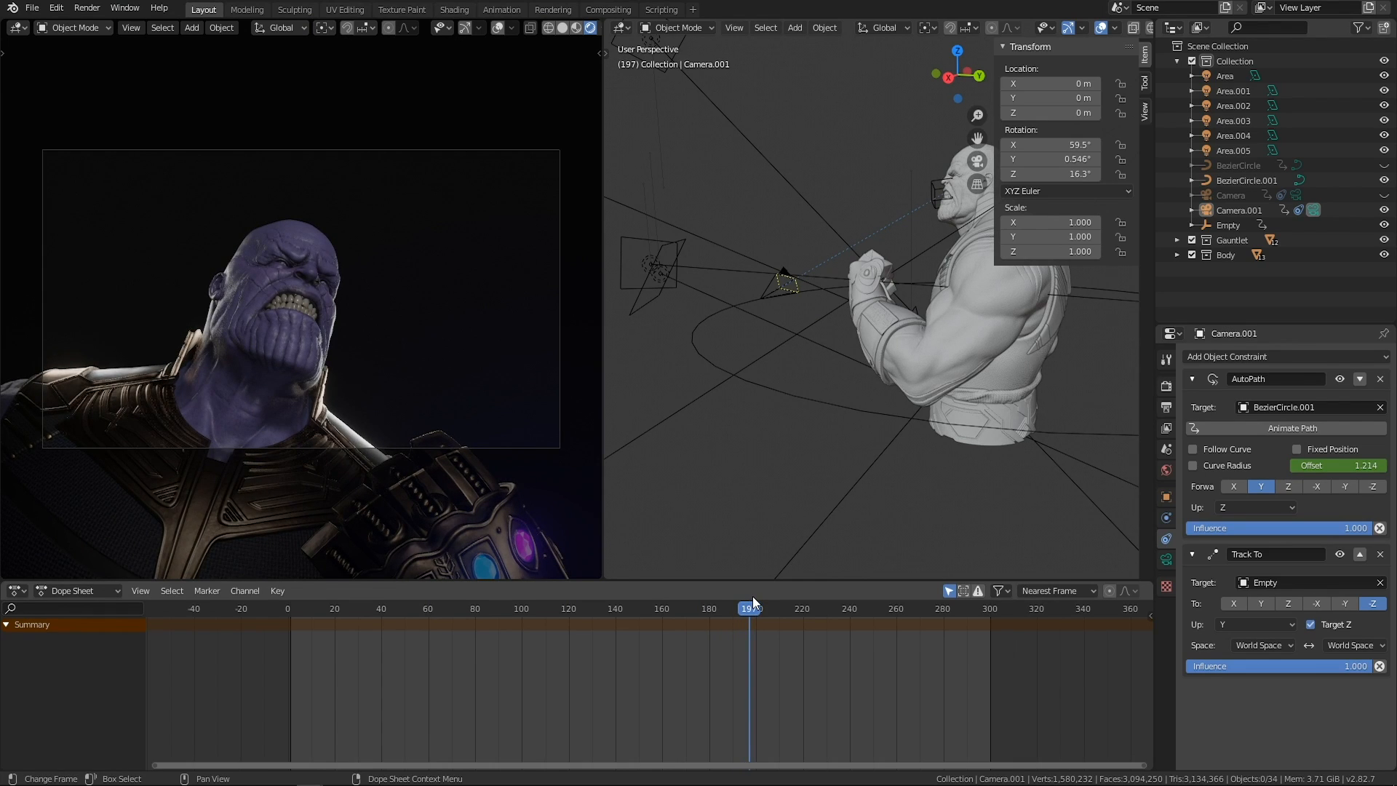